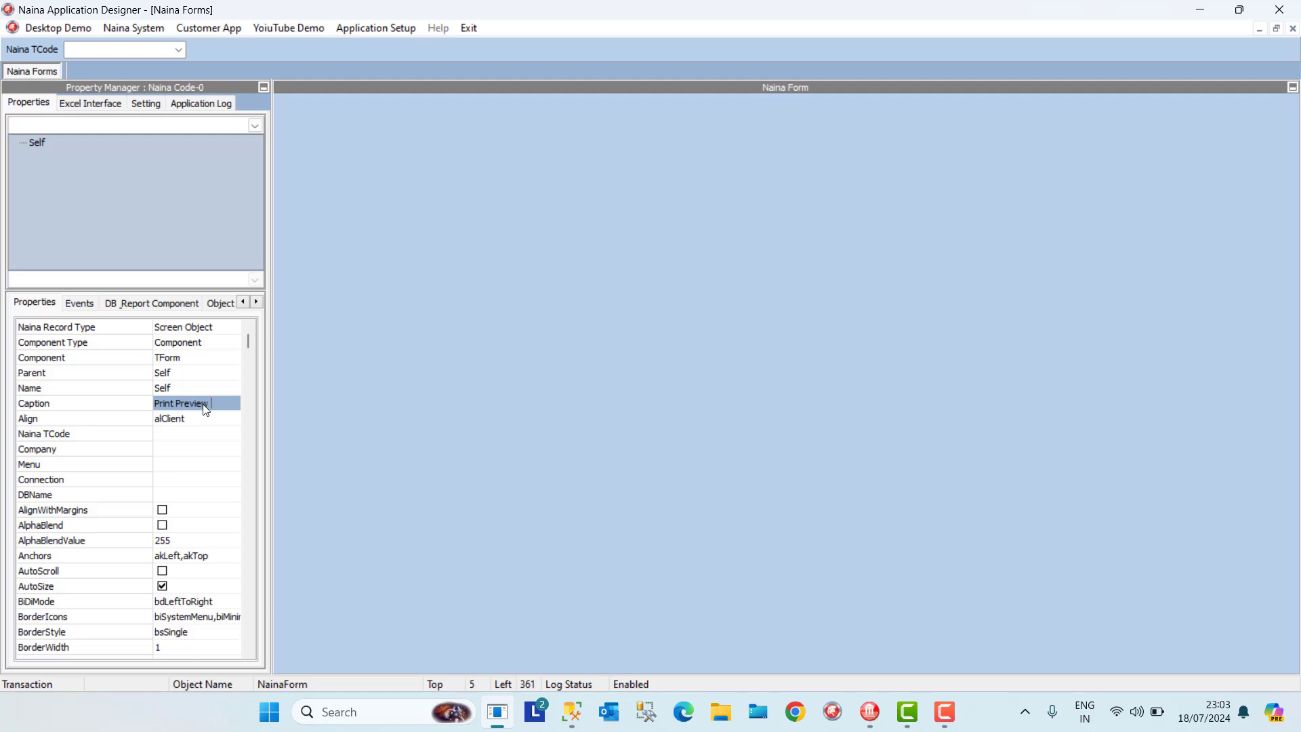
Complete the form's caption as Print Preview Sample and assign it to company Naina Designer and menu YoiuTube Demo
{"action": "type", "text": "Sample"}
{"action": "left_click", "coordinate": [177, 452]}
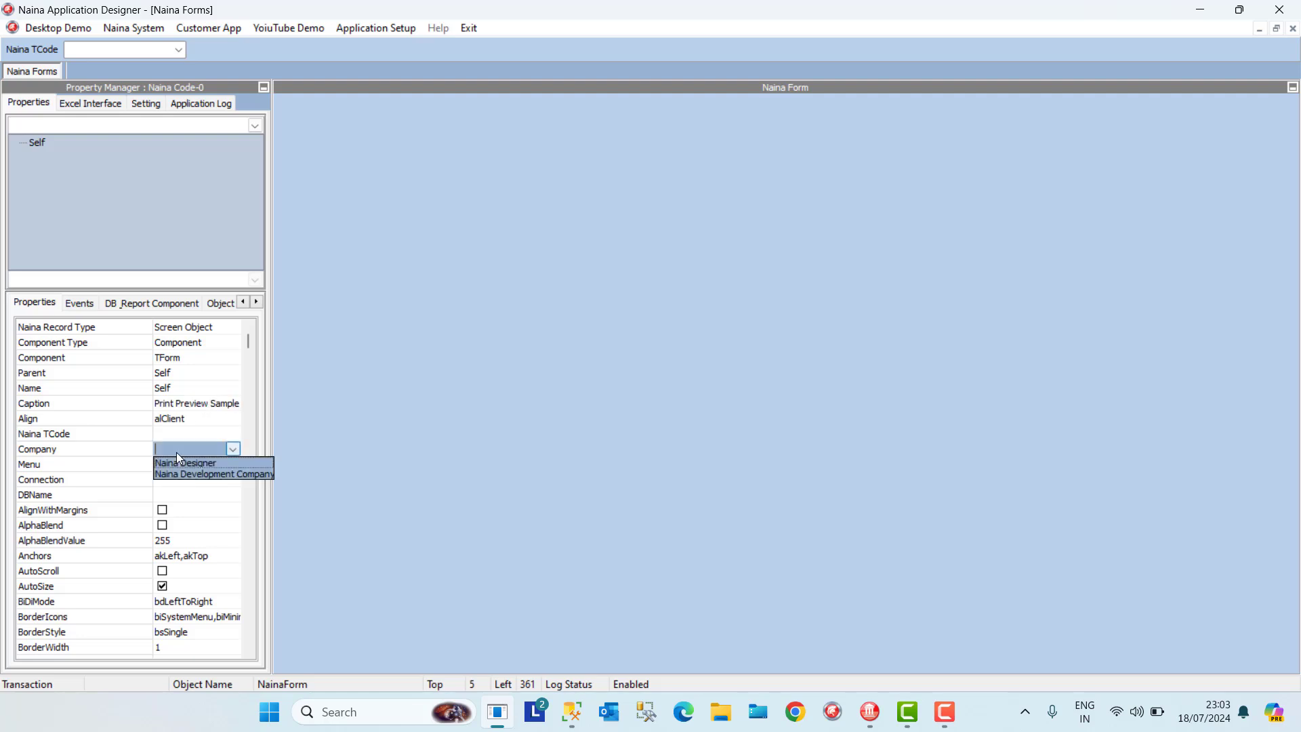
{"action": "left_click", "coordinate": [182, 463]}
{"action": "left_click", "coordinate": [180, 467]}
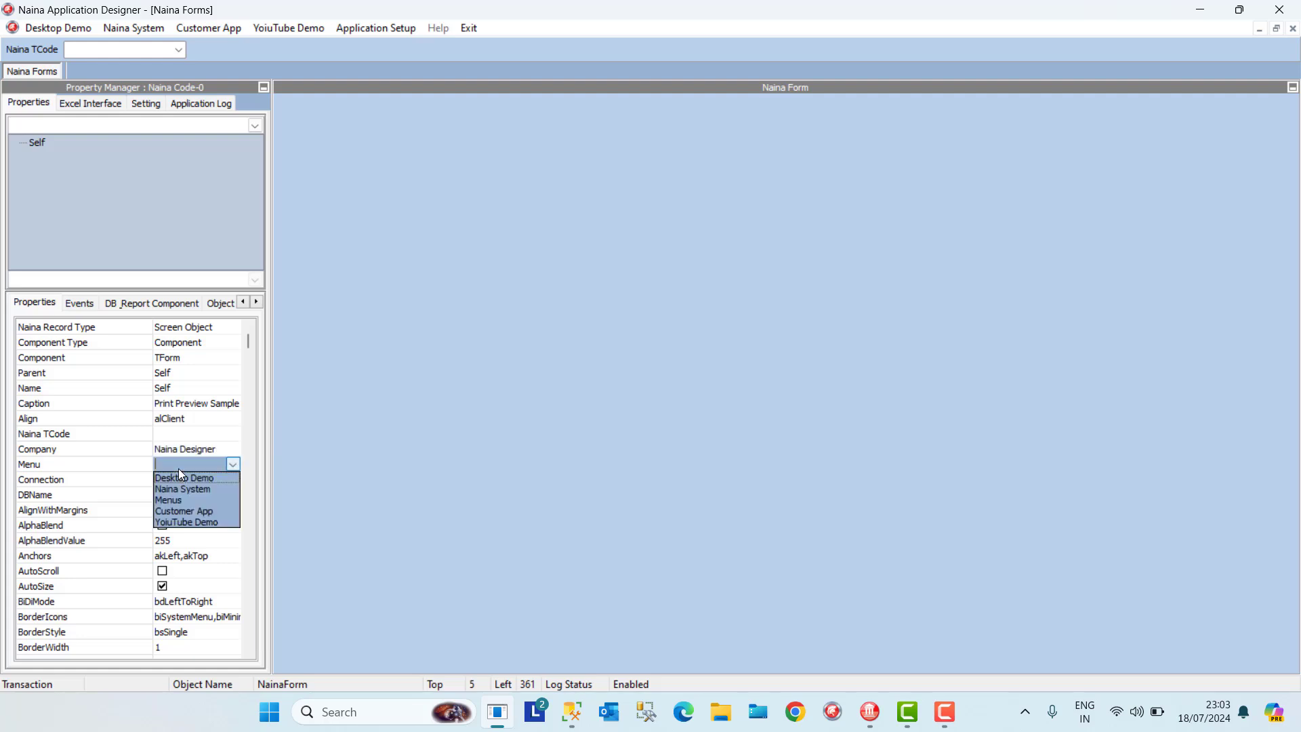
{"action": "left_click", "coordinate": [193, 522]}
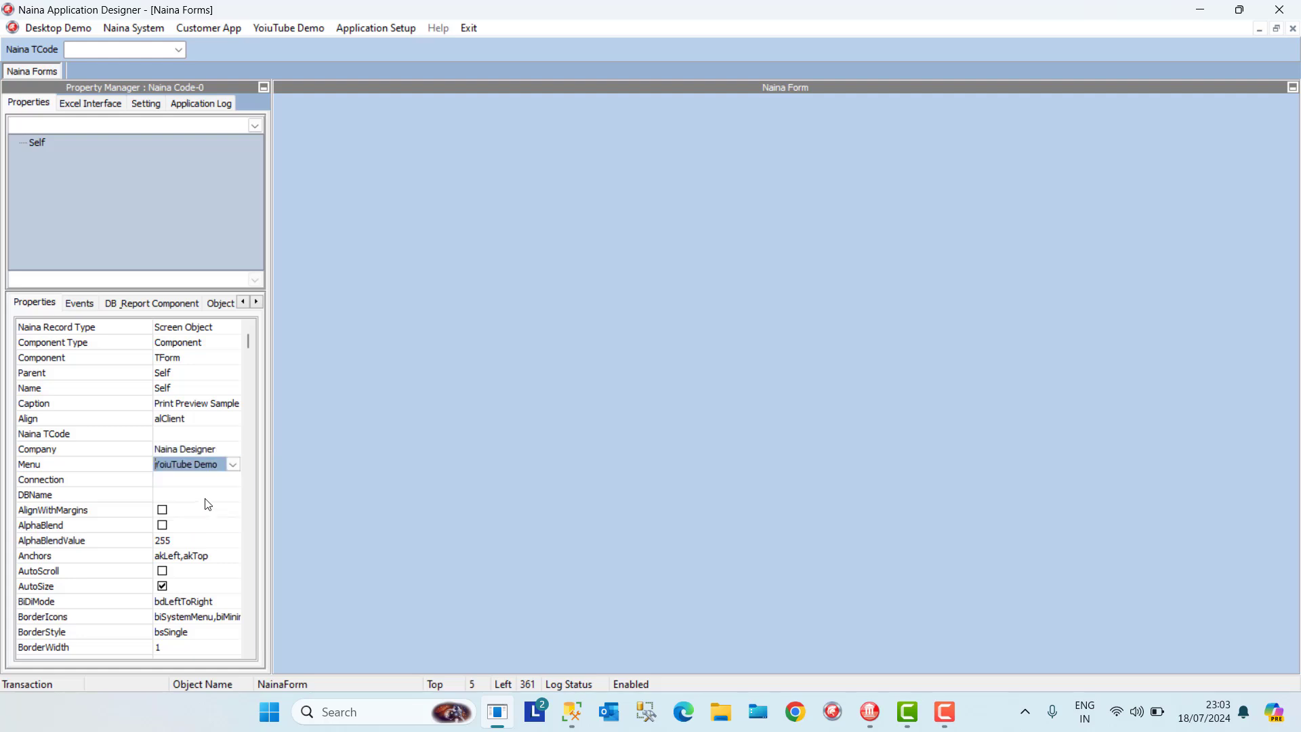
Refresh the application menu for the new form
{"action": "left_click", "coordinate": [205, 499]}
{"action": "right_click", "coordinate": [207, 504]}
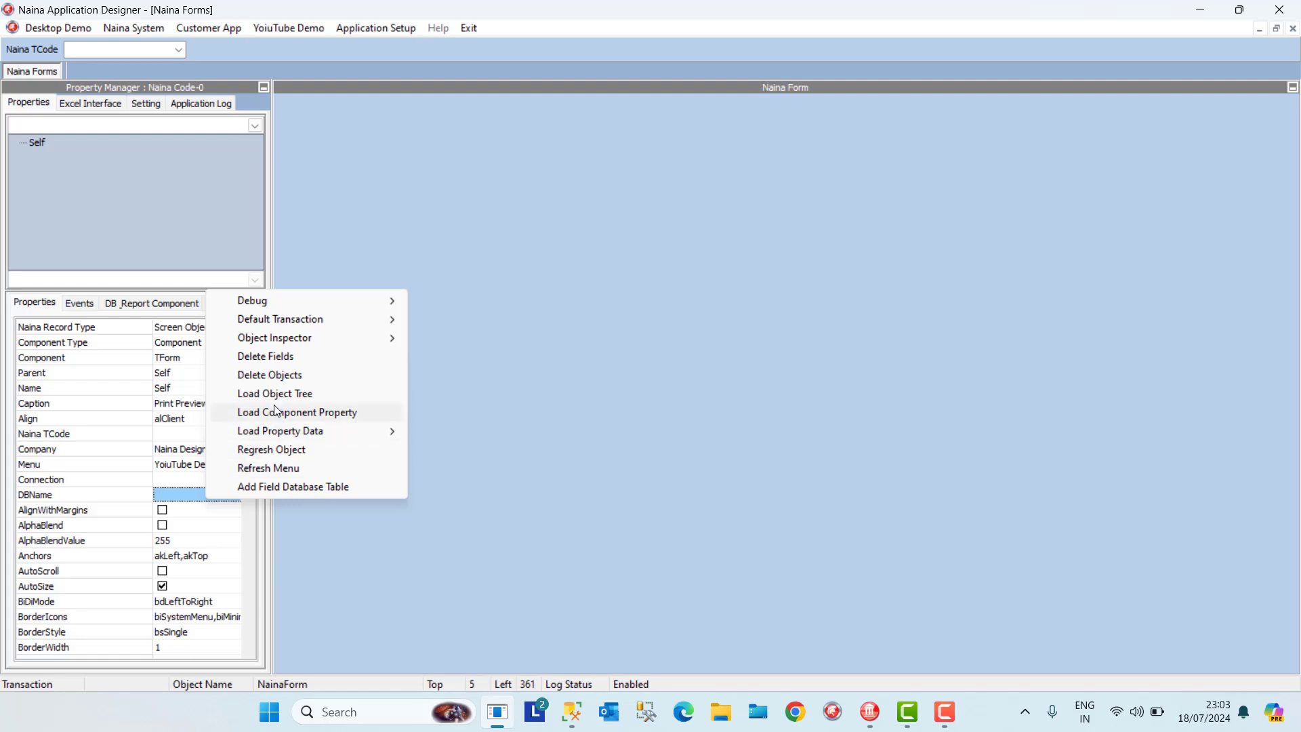
{"action": "left_click", "coordinate": [283, 469]}
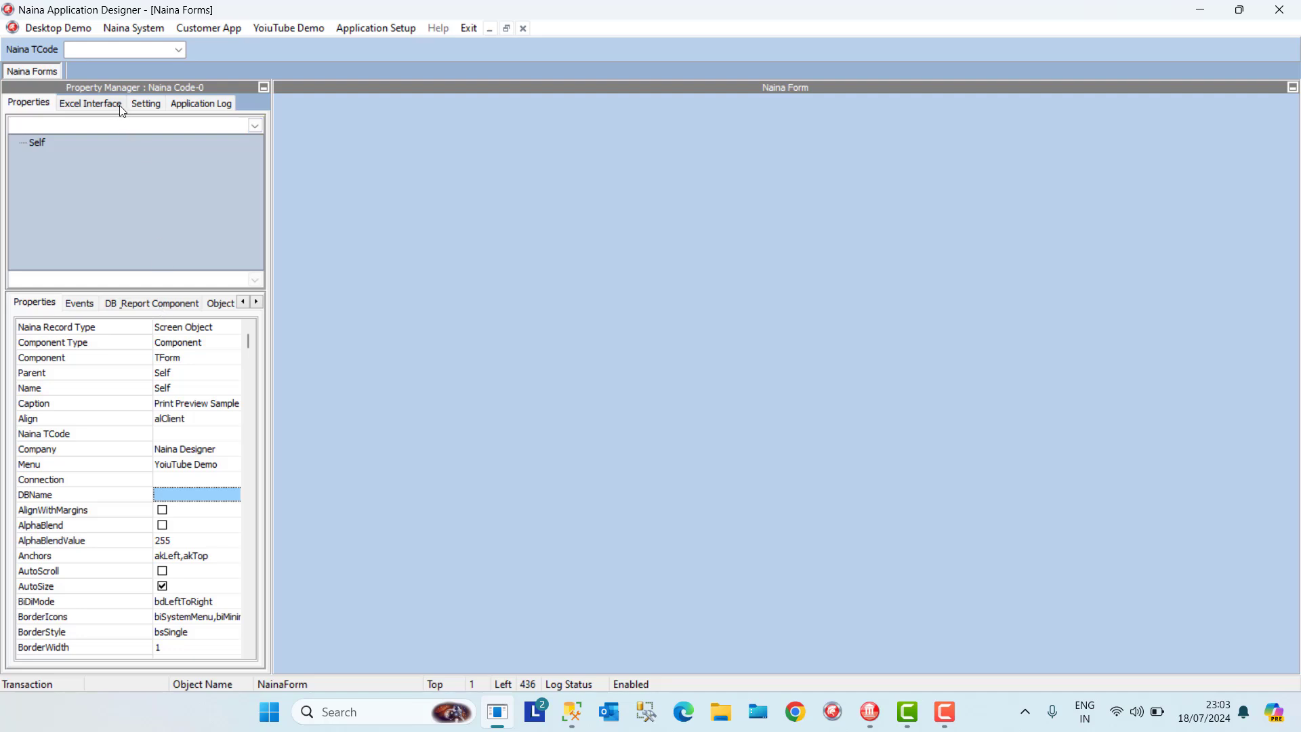
Choose the SQL SEVER 2019 data connection and the DbNaina_DMSDEMO database in the Excel settings
{"action": "left_click", "coordinate": [146, 103]}
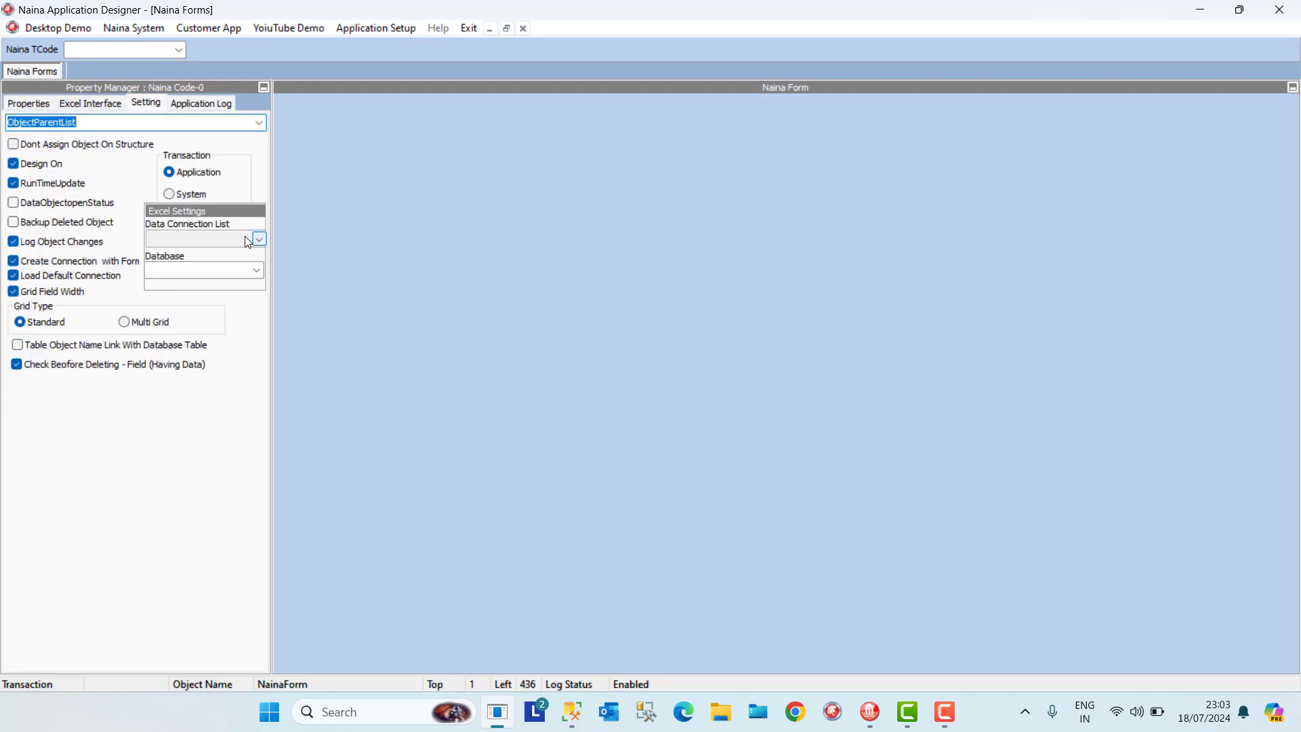
{"action": "left_click", "coordinate": [259, 239]}
{"action": "left_click", "coordinate": [210, 255]}
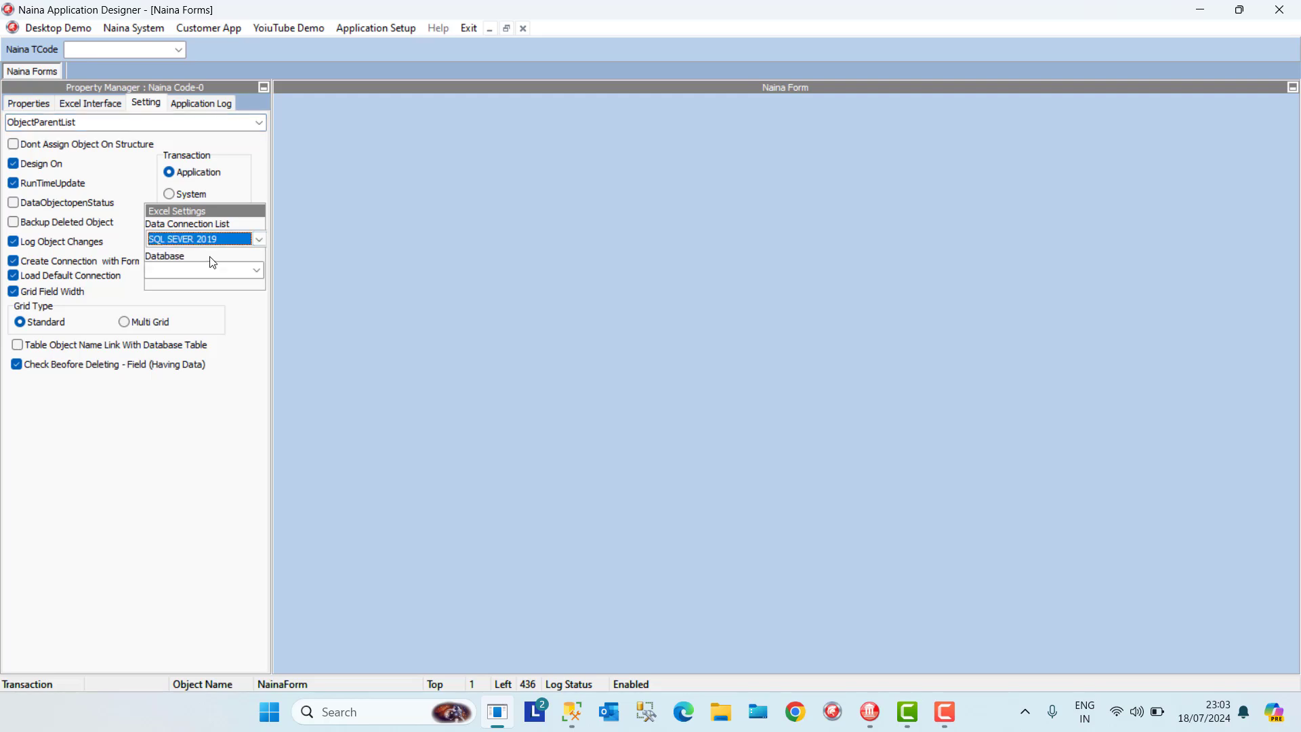
{"action": "left_click", "coordinate": [256, 270]}
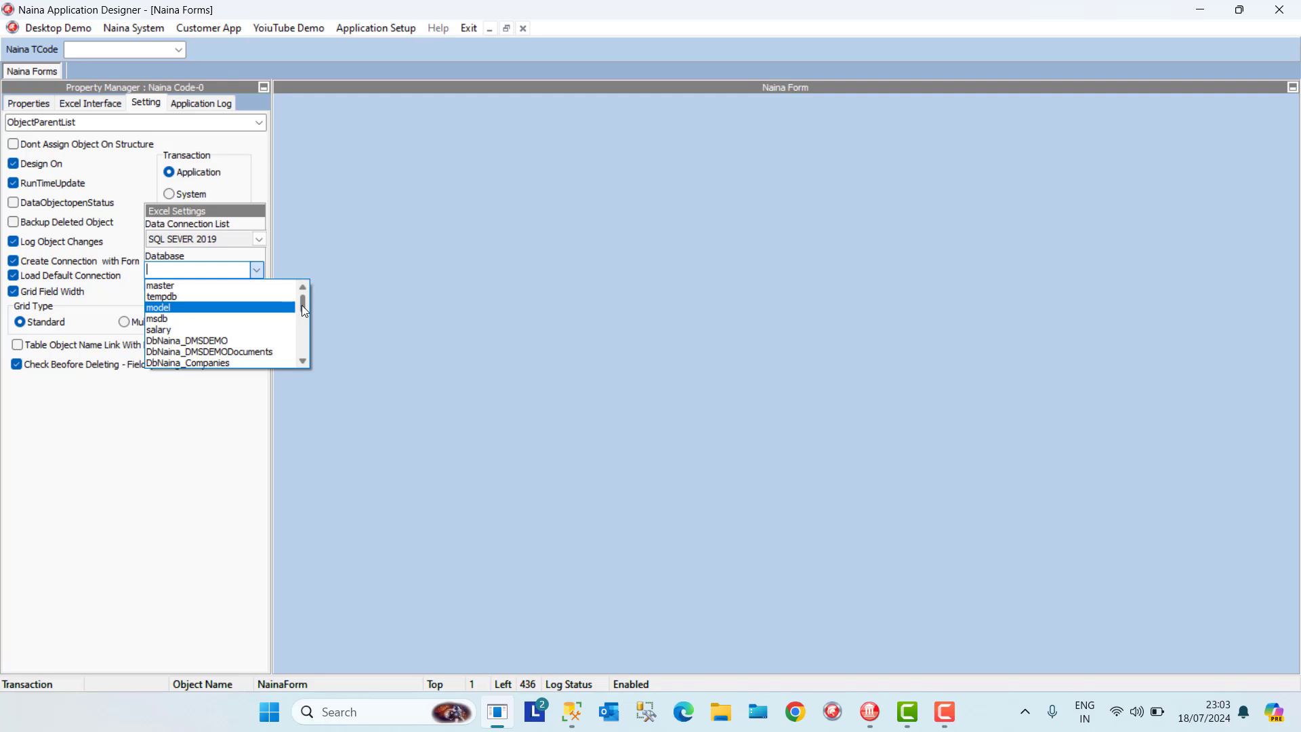
{"action": "left_click", "coordinate": [241, 340]}
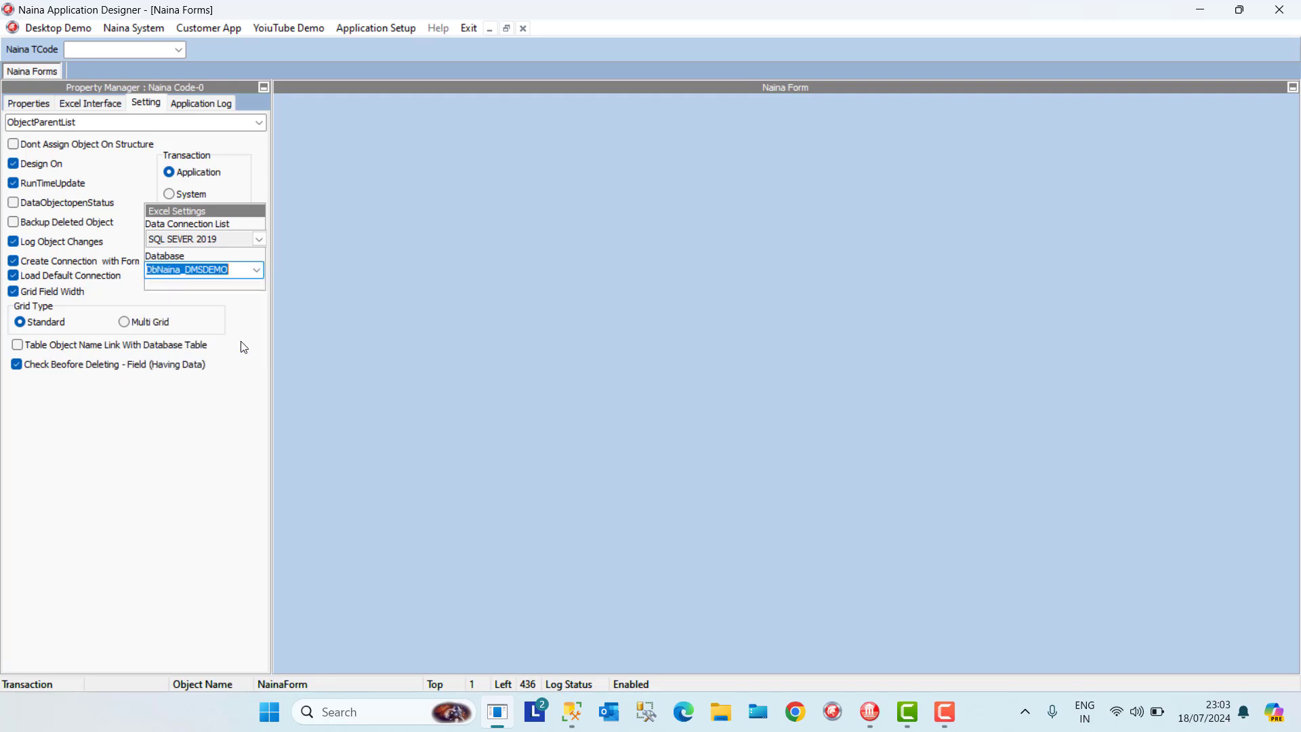
{"action": "right_click", "coordinate": [224, 270]}
{"action": "left_click", "coordinate": [254, 281]}
Select the ADO connection object under Data in the object tree and enable its Connected property
{"action": "left_click", "coordinate": [44, 106]}
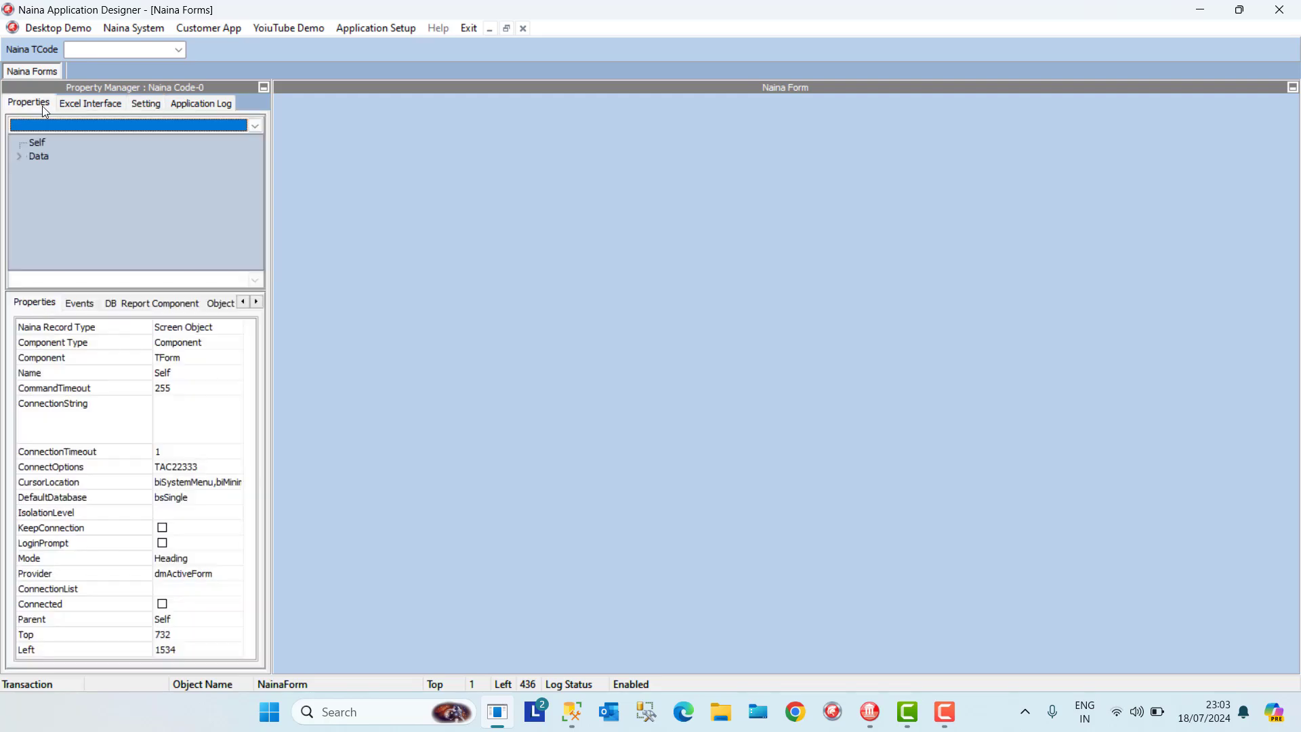
{"action": "left_click", "coordinate": [19, 154]}
{"action": "left_click", "coordinate": [67, 170]}
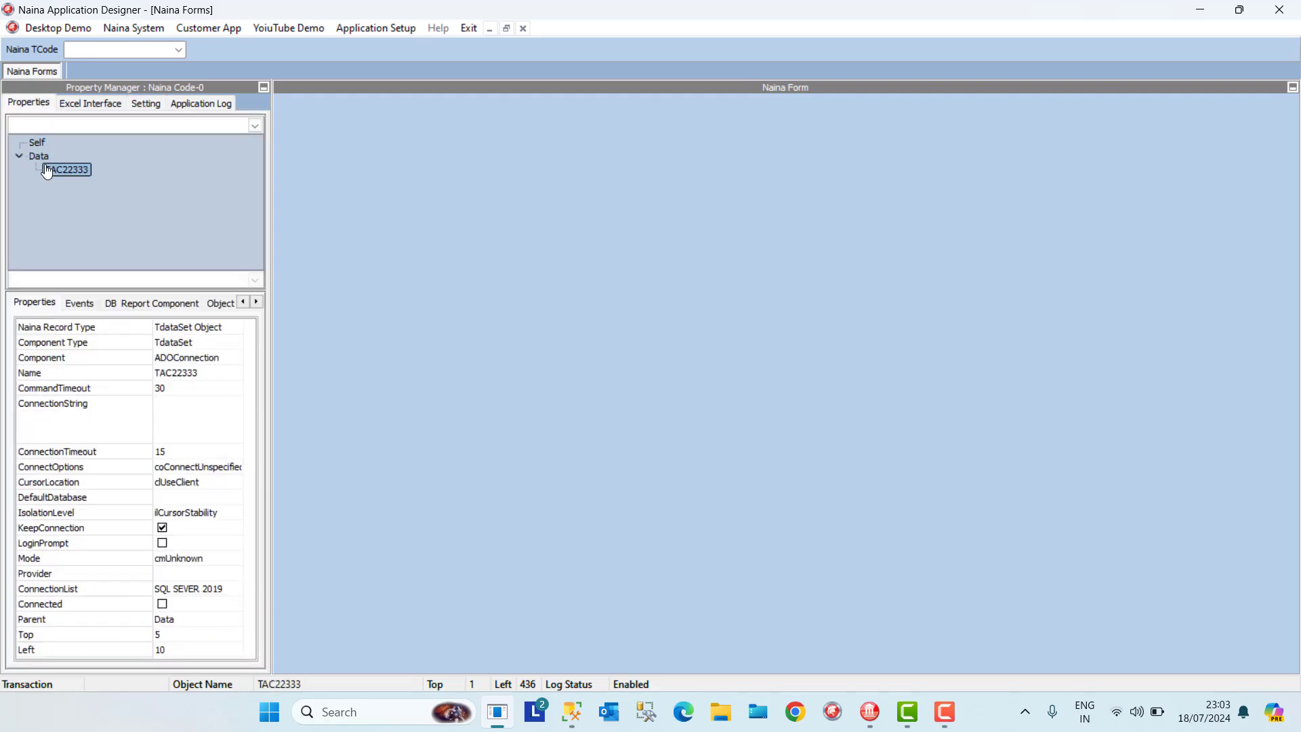
{"action": "left_click", "coordinate": [163, 603]}
{"action": "left_click", "coordinate": [197, 619]}
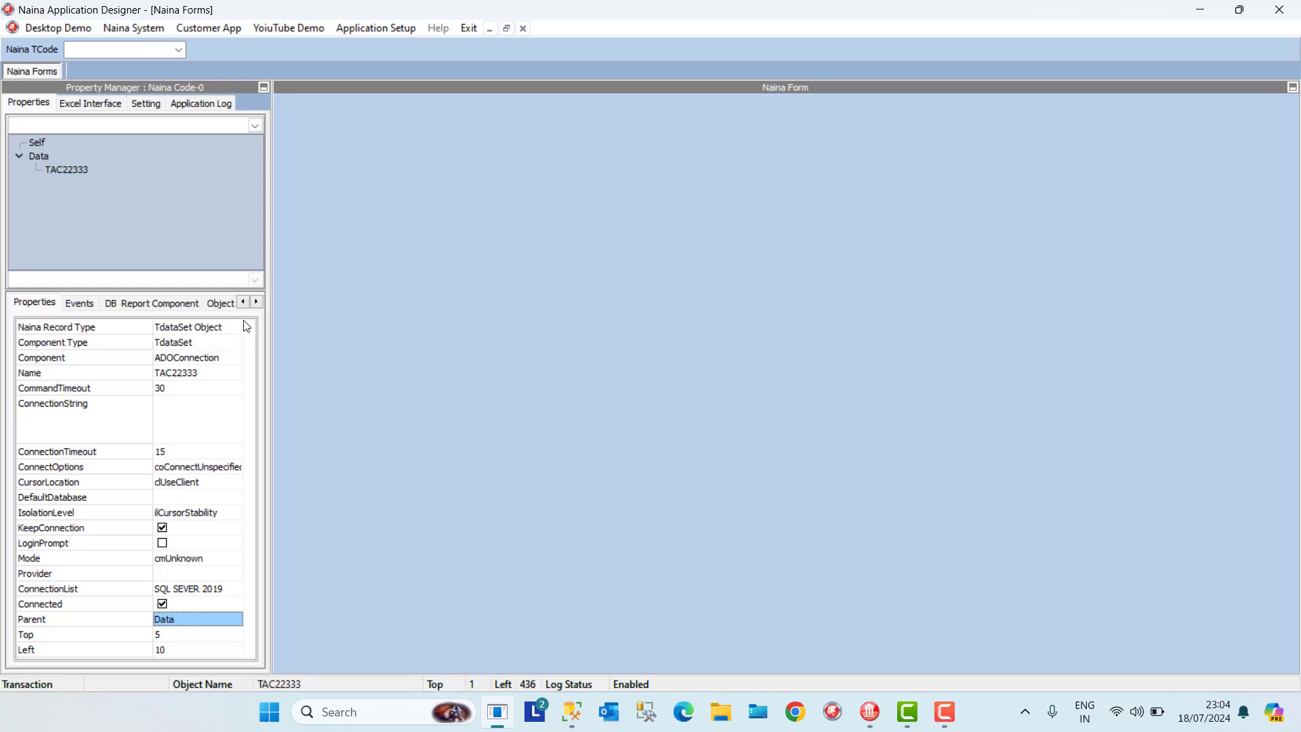
Add an ADOQuery component to the non-visual object panel and place it below the connection
{"action": "left_click", "coordinate": [256, 302]}
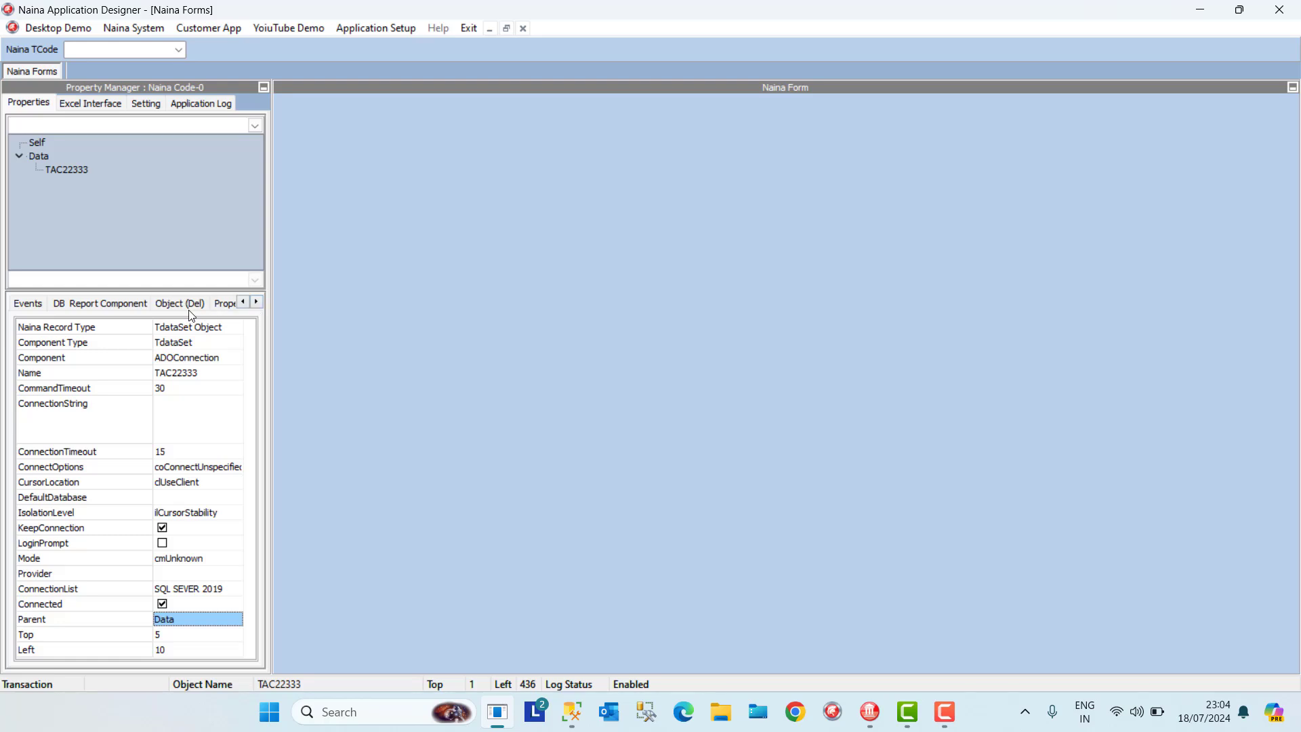
{"action": "left_click", "coordinate": [116, 303]}
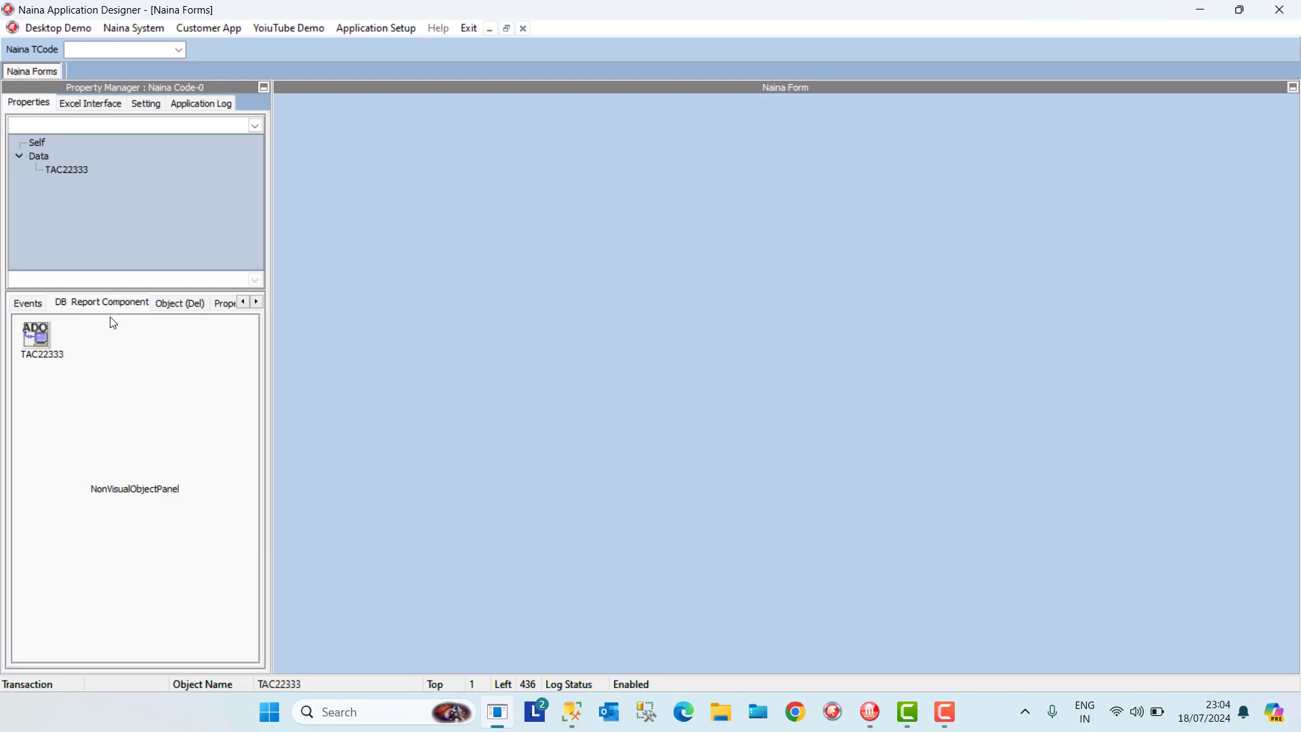
{"action": "right_click", "coordinate": [32, 380]}
{"action": "mouse_move", "coordinate": [181, 424]}
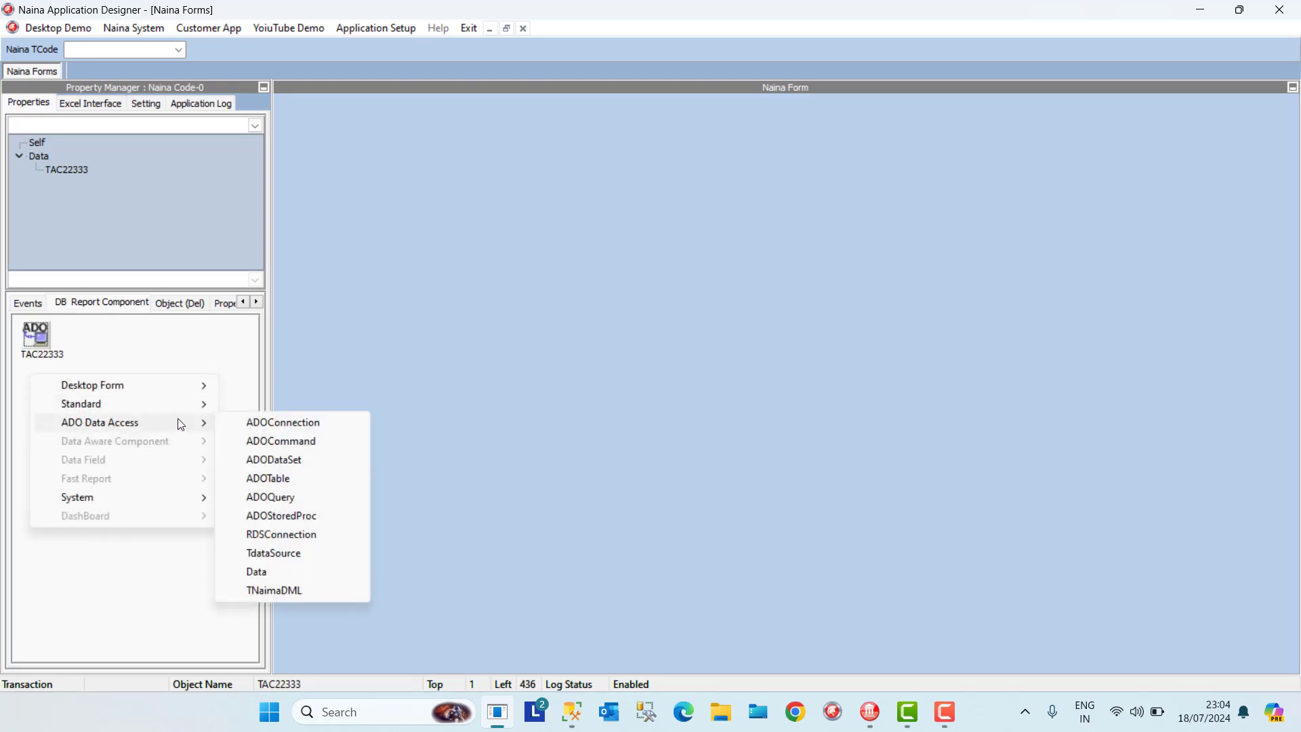
{"action": "left_click", "coordinate": [277, 497]}
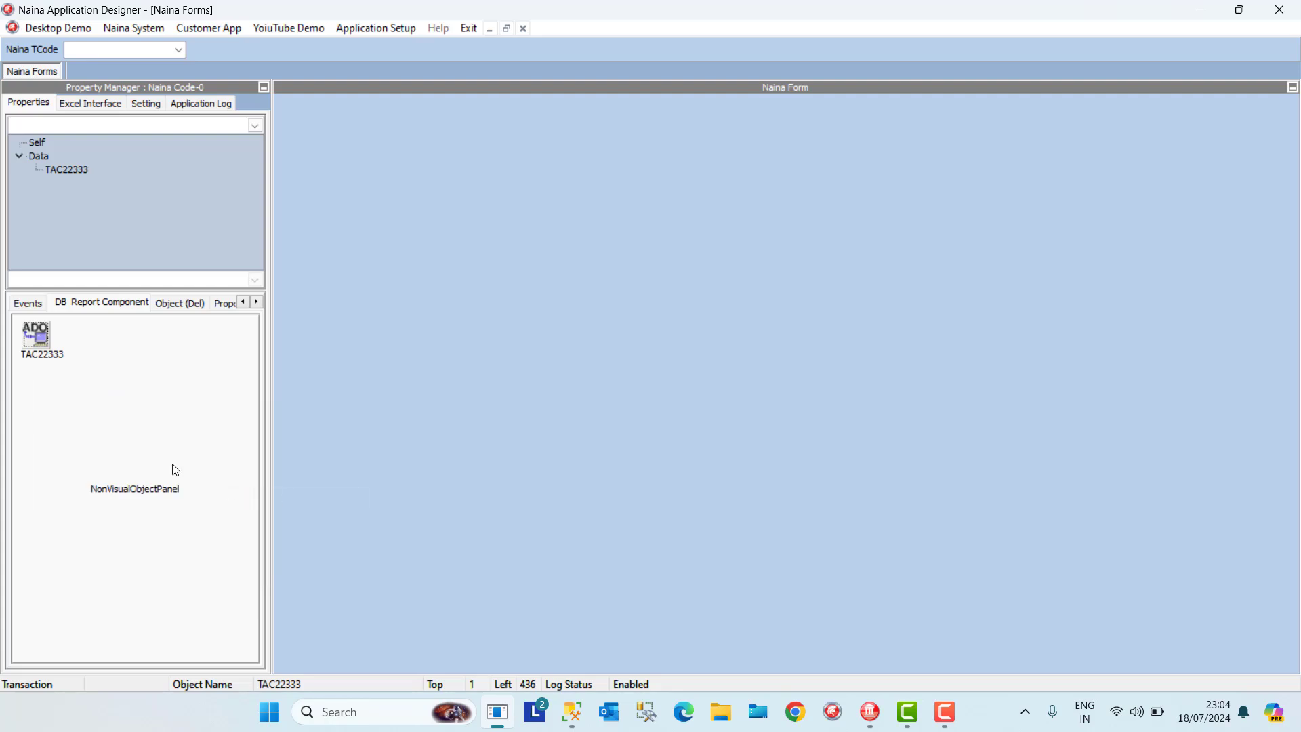
{"action": "left_click_drag", "start_coordinate": [40, 391], "coordinate": [42, 394]}
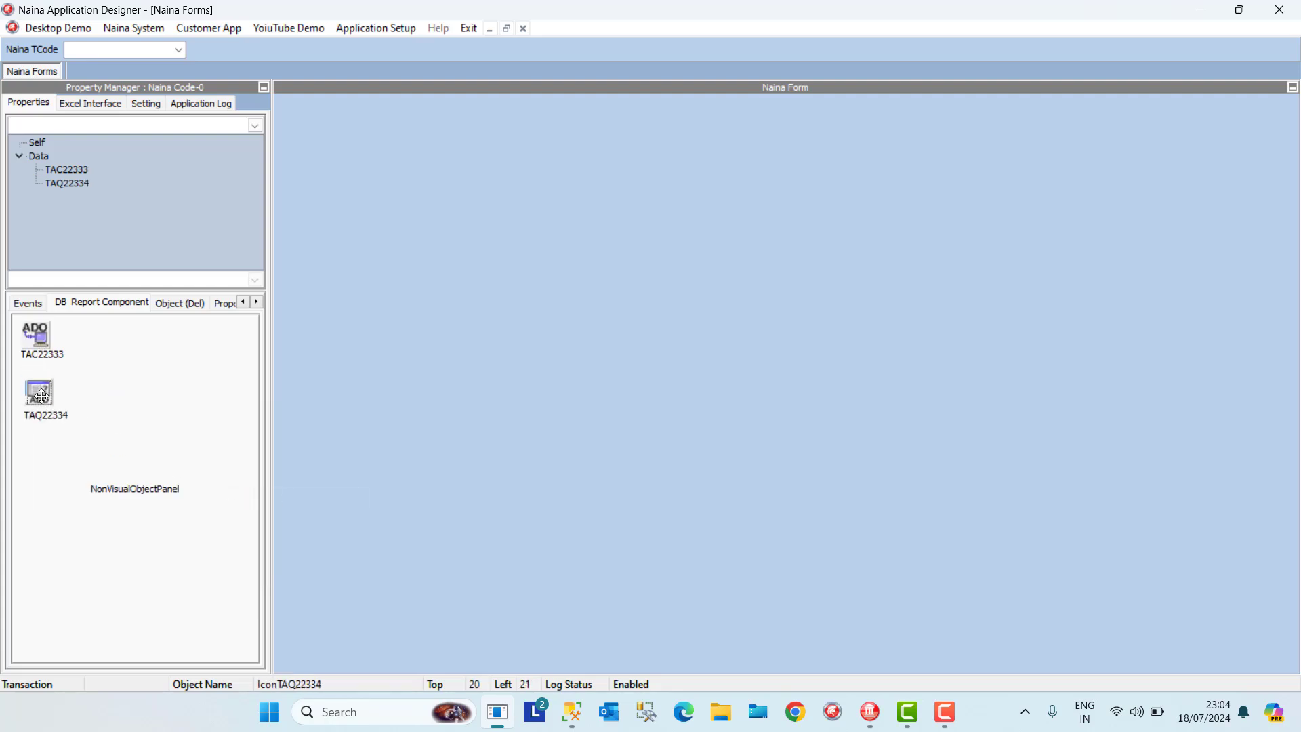
Add a TdataSource component and place it below the ADO query
{"action": "right_click", "coordinate": [92, 389]}
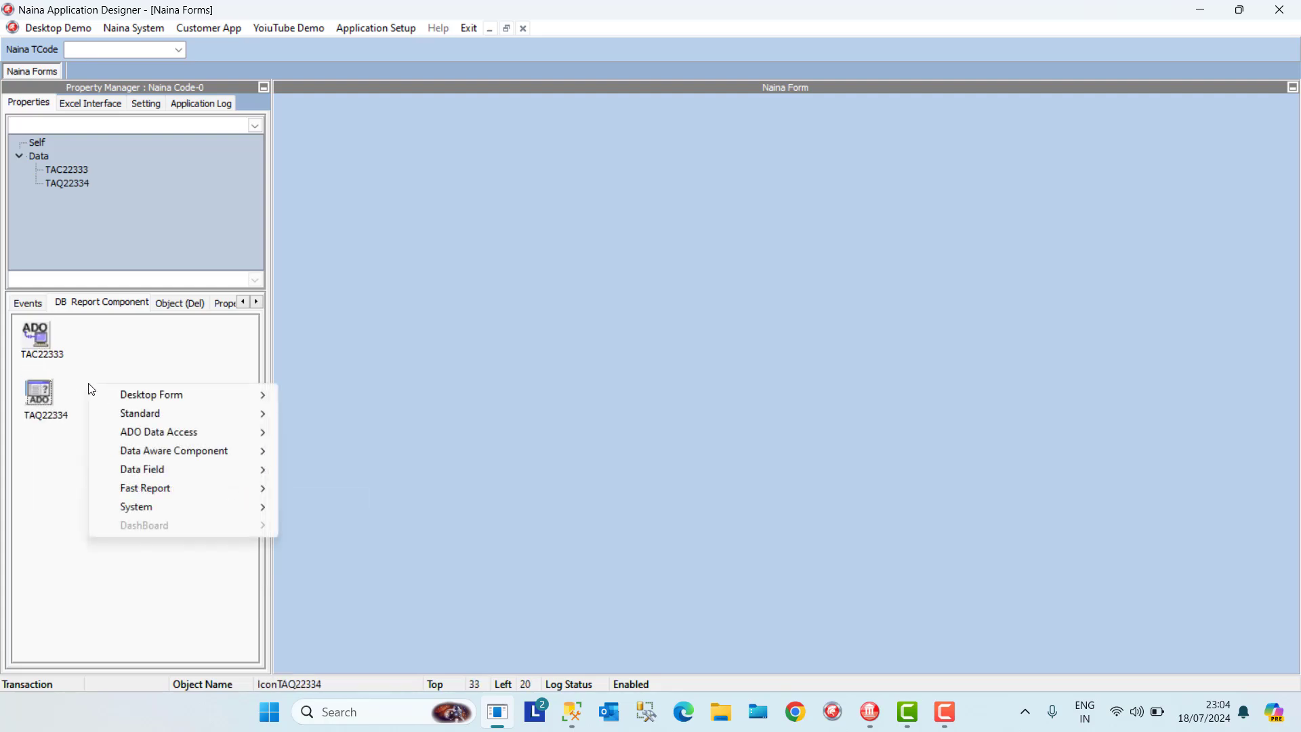
{"action": "mouse_move", "coordinate": [238, 432]}
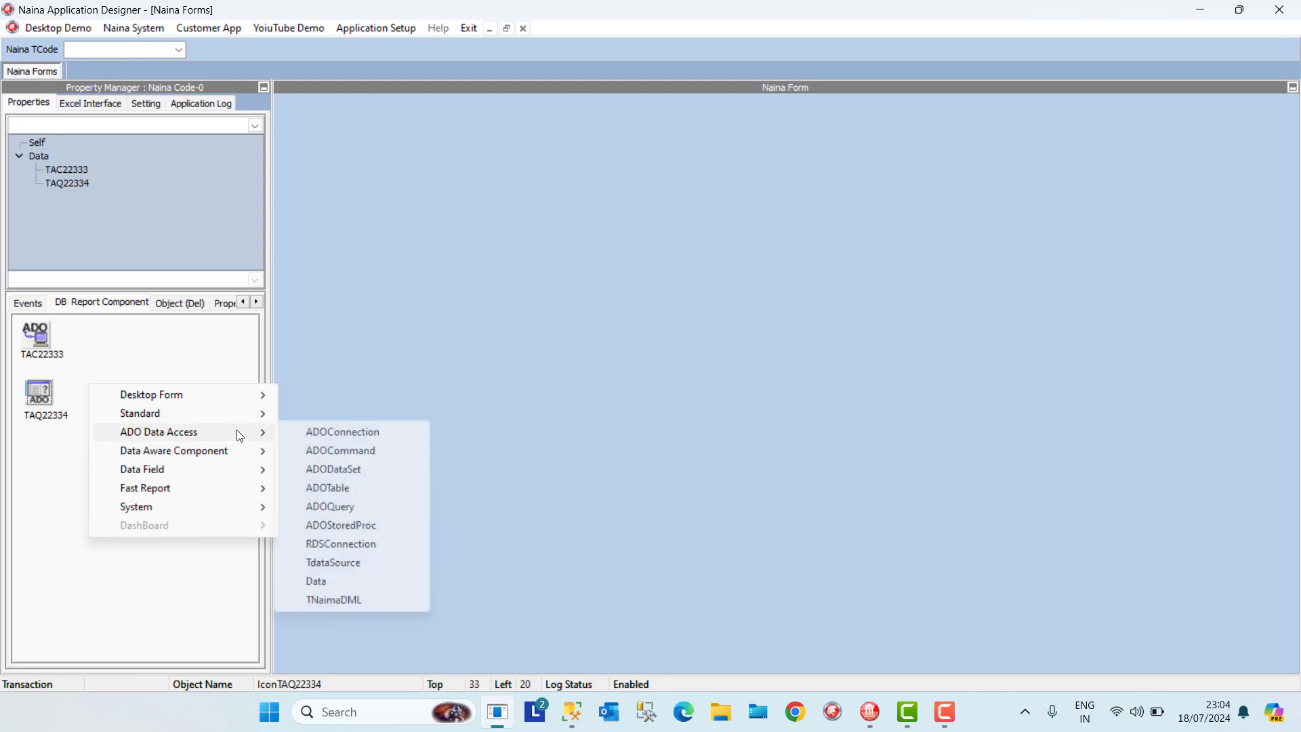
{"action": "left_click", "coordinate": [350, 563]}
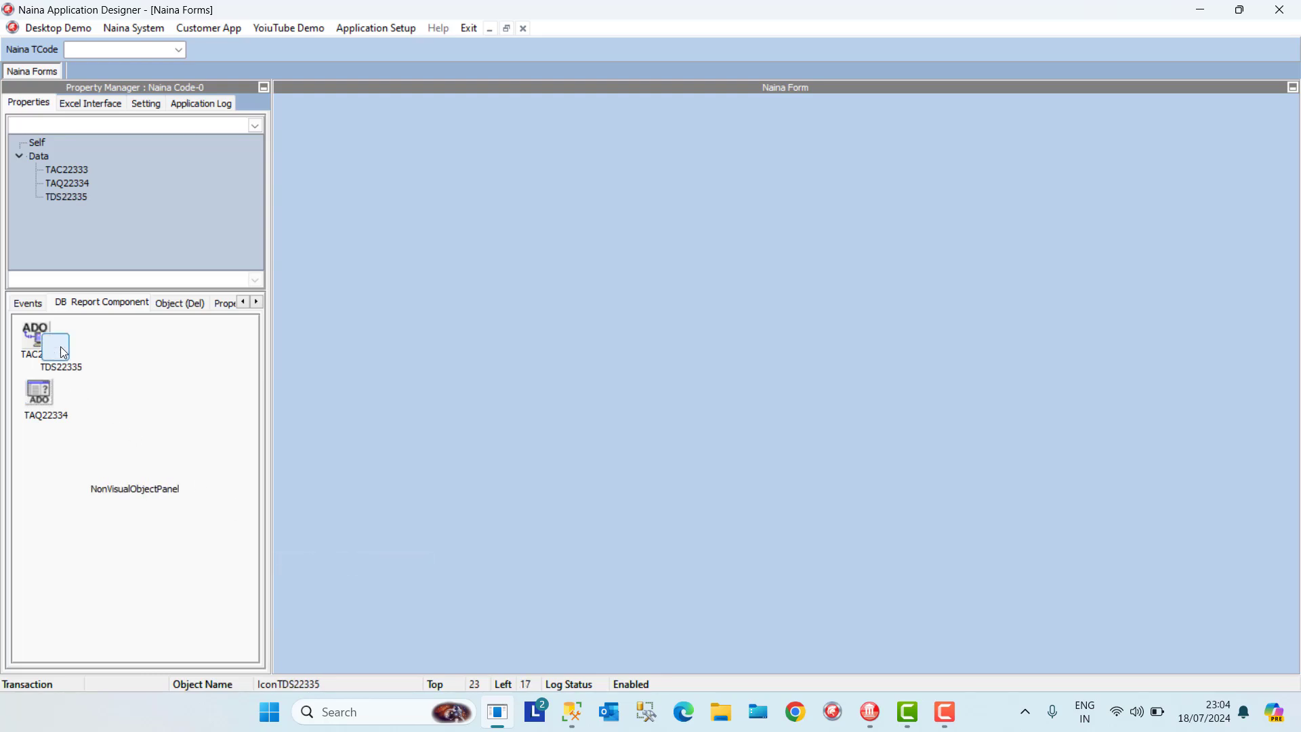
{"action": "left_click_drag", "start_coordinate": [51, 342], "coordinate": [45, 450]}
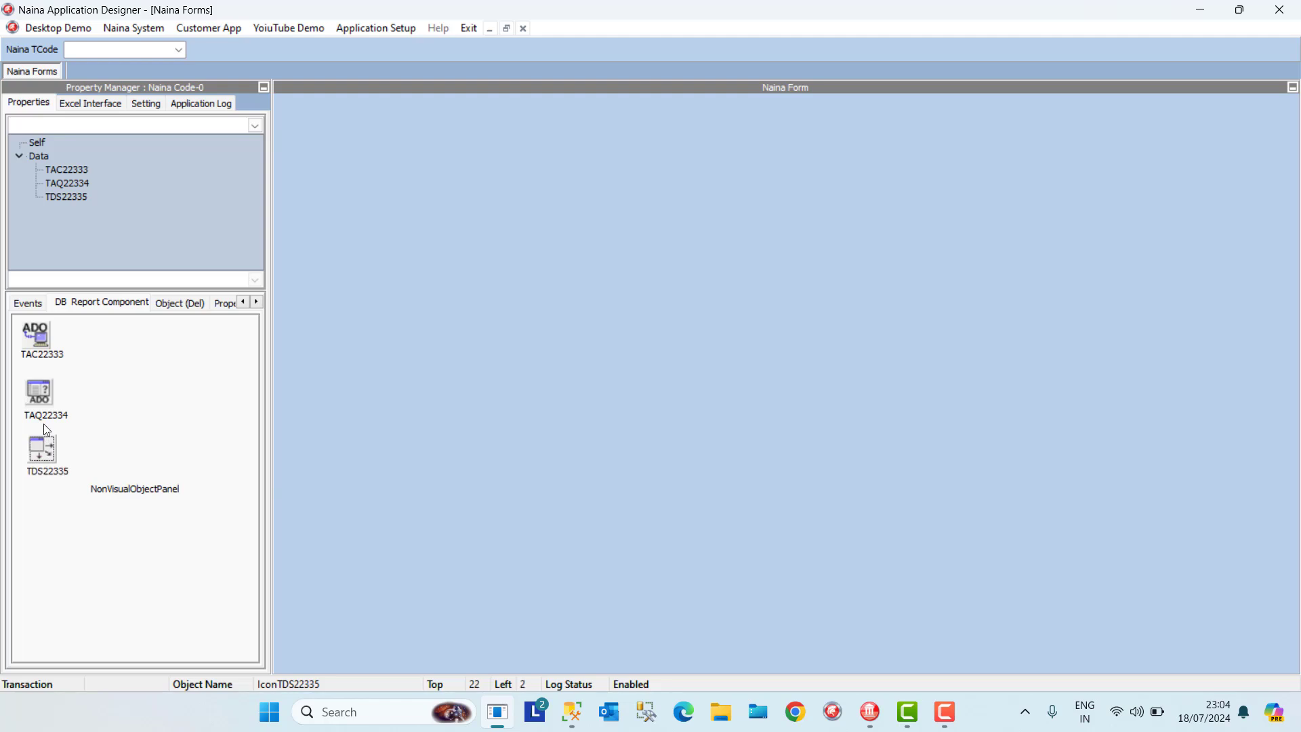
Set the ADO query's connection to TAC22333 and its database name to DbNaina_DMSDEMO
{"action": "left_click", "coordinate": [43, 402]}
{"action": "left_click", "coordinate": [36, 339]}
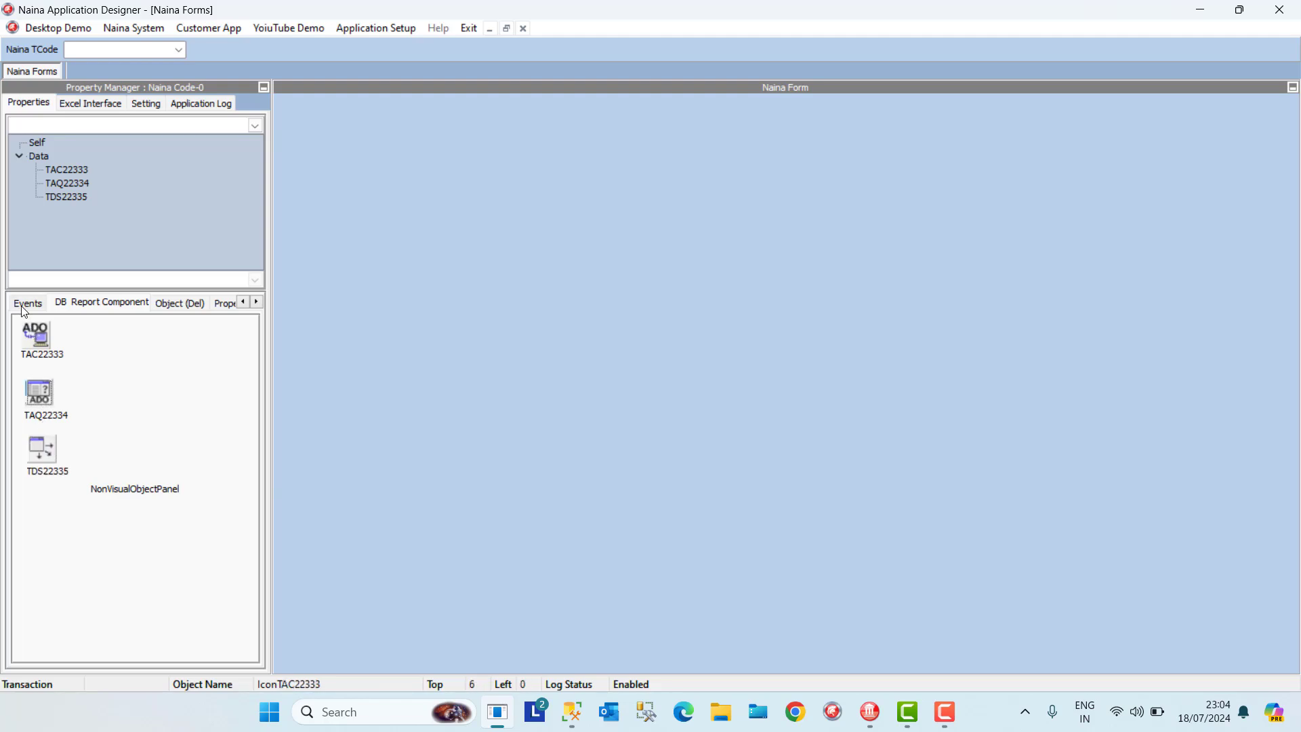
{"action": "left_click", "coordinate": [27, 303]}
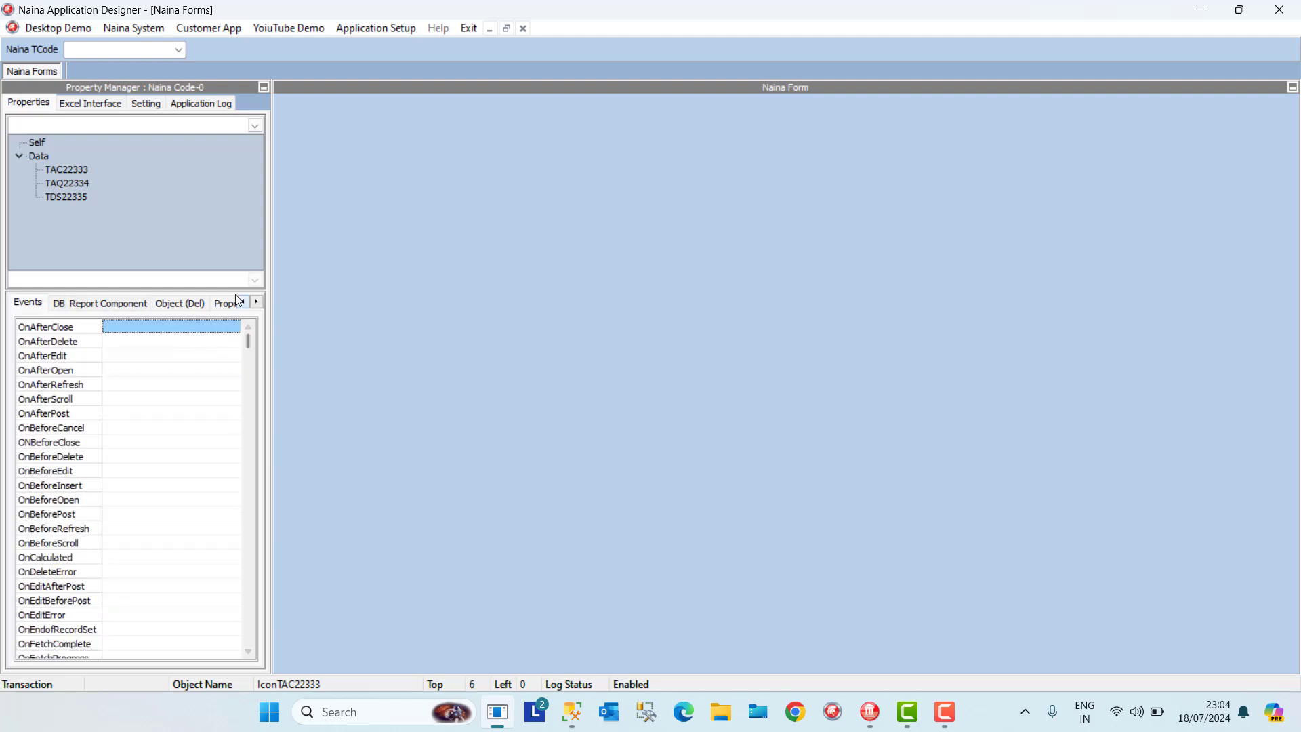
{"action": "left_click", "coordinate": [244, 302]}
{"action": "left_click", "coordinate": [43, 305]}
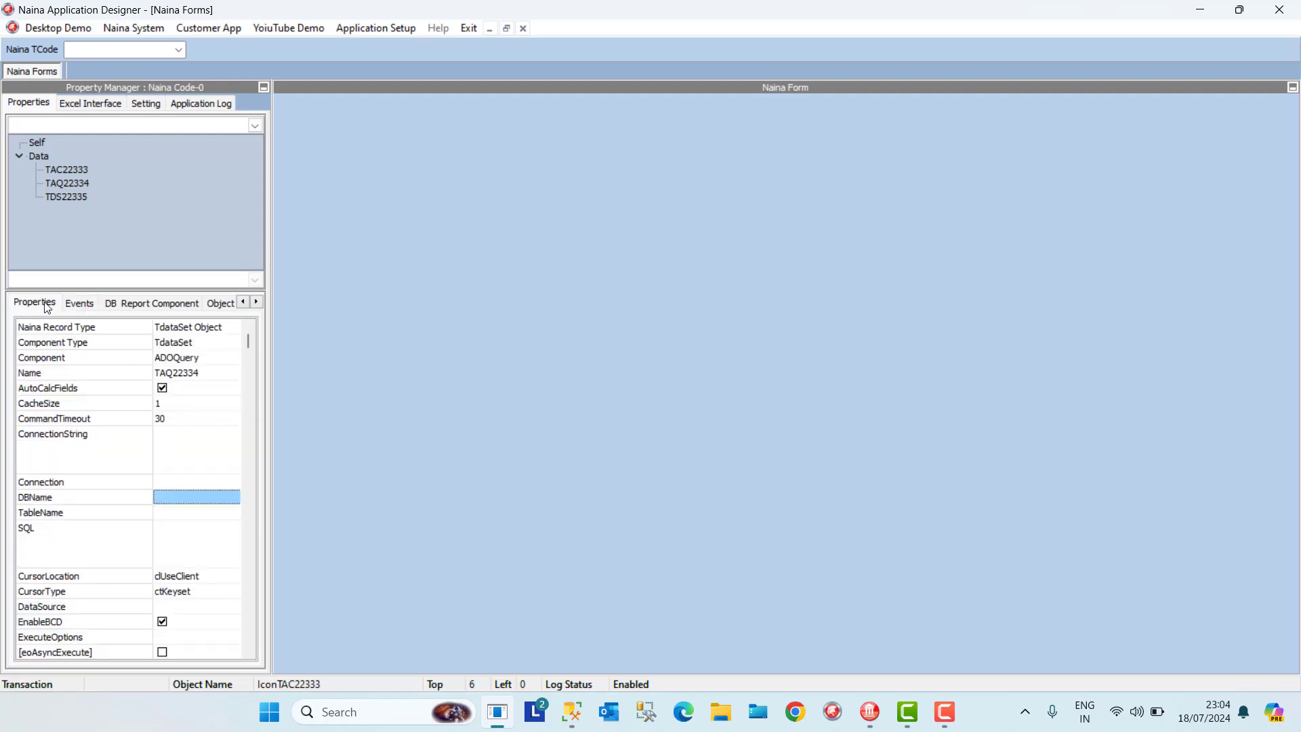
{"action": "left_click", "coordinate": [198, 482]}
{"action": "left_click", "coordinate": [198, 495]}
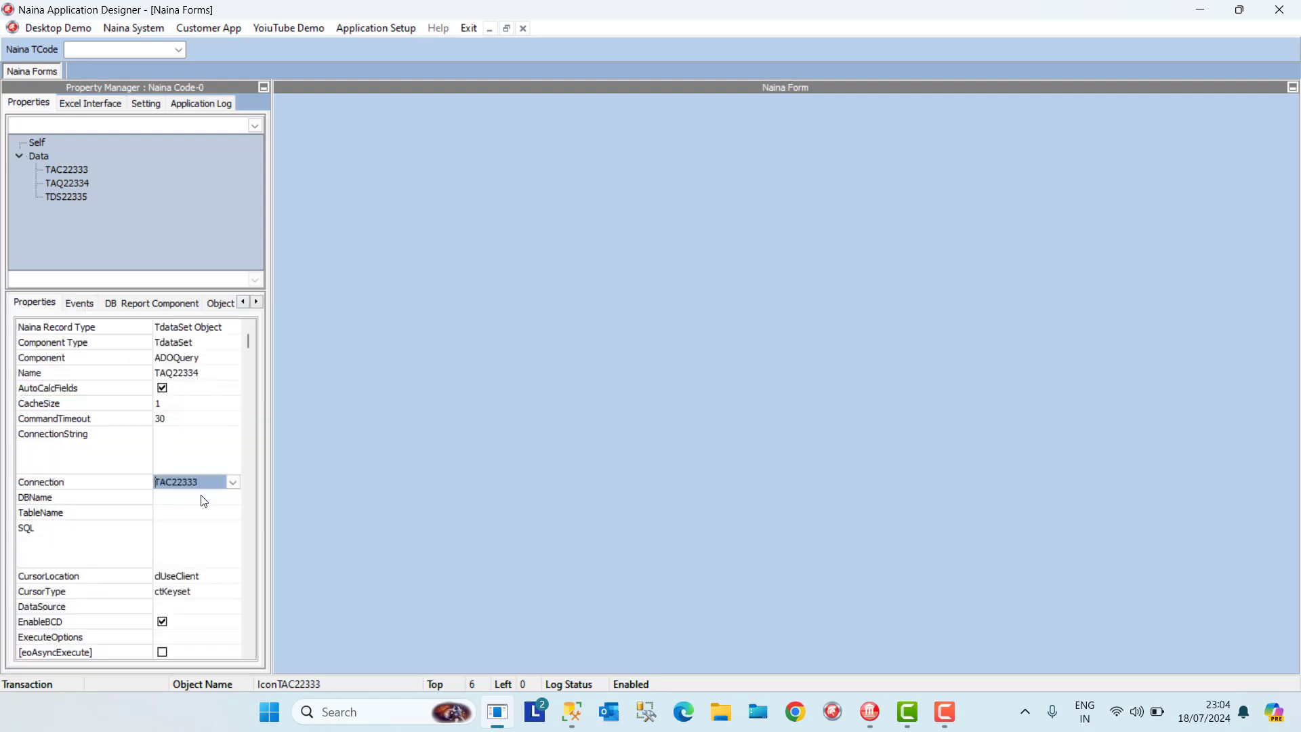
{"action": "left_click", "coordinate": [201, 498]}
{"action": "left_click", "coordinate": [224, 567]}
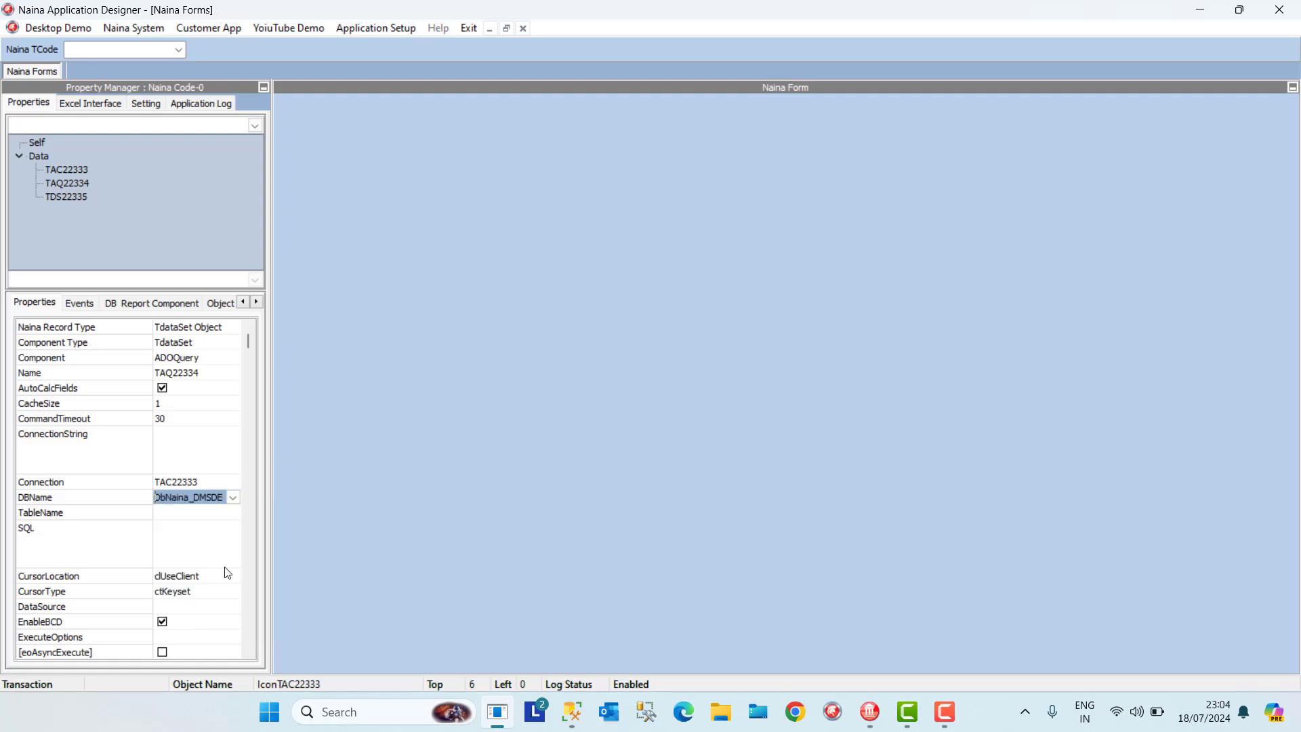
Set the ADO query's table name to Demo_Employees
{"action": "left_click", "coordinate": [209, 514]}
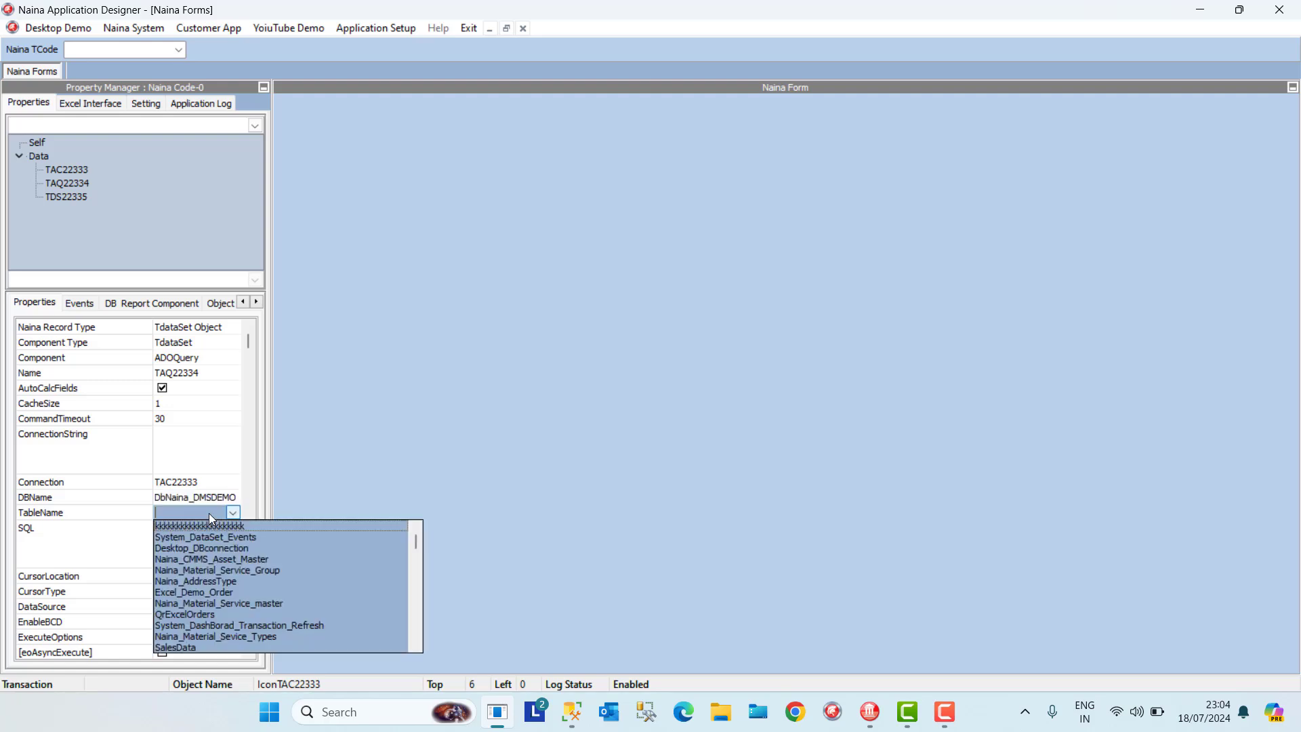
{"action": "type", "text": "dem"}
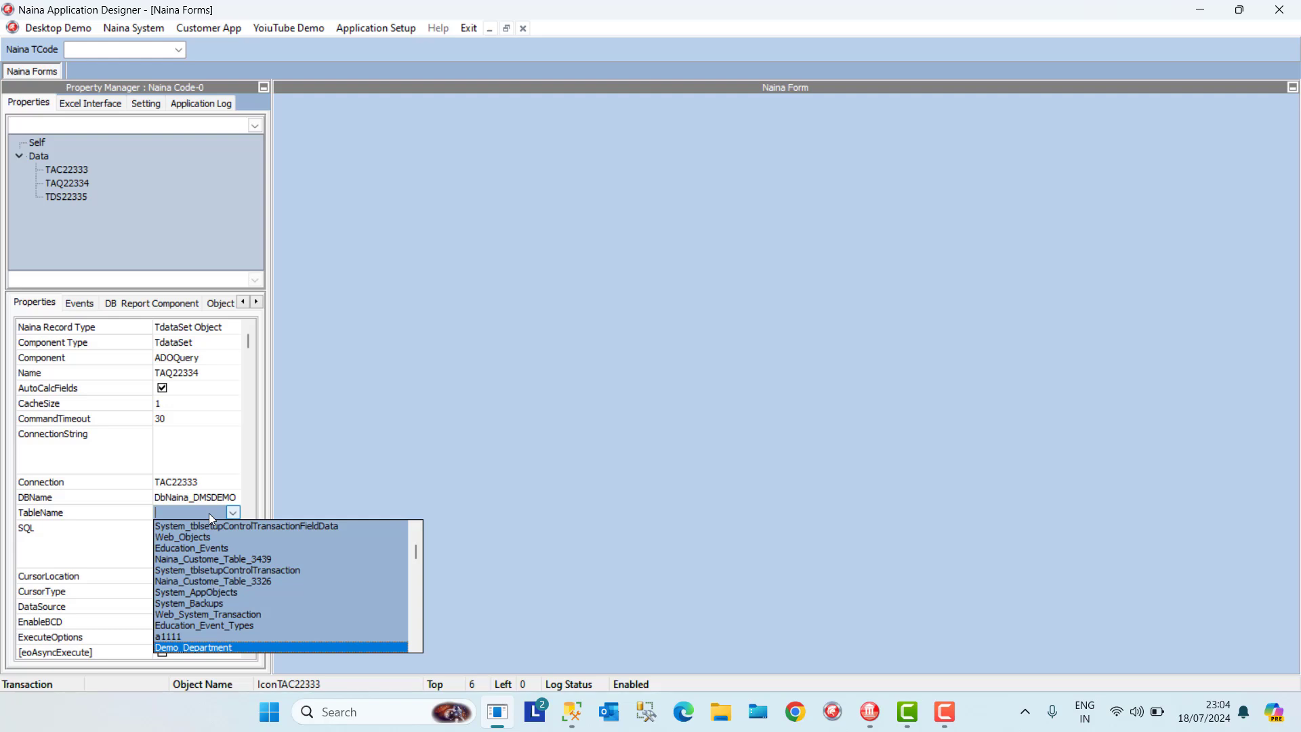
{"action": "key", "text": "Down"}
{"action": "key", "text": "Down"}
{"action": "key", "text": "Down"}
{"action": "key", "text": "Down"}
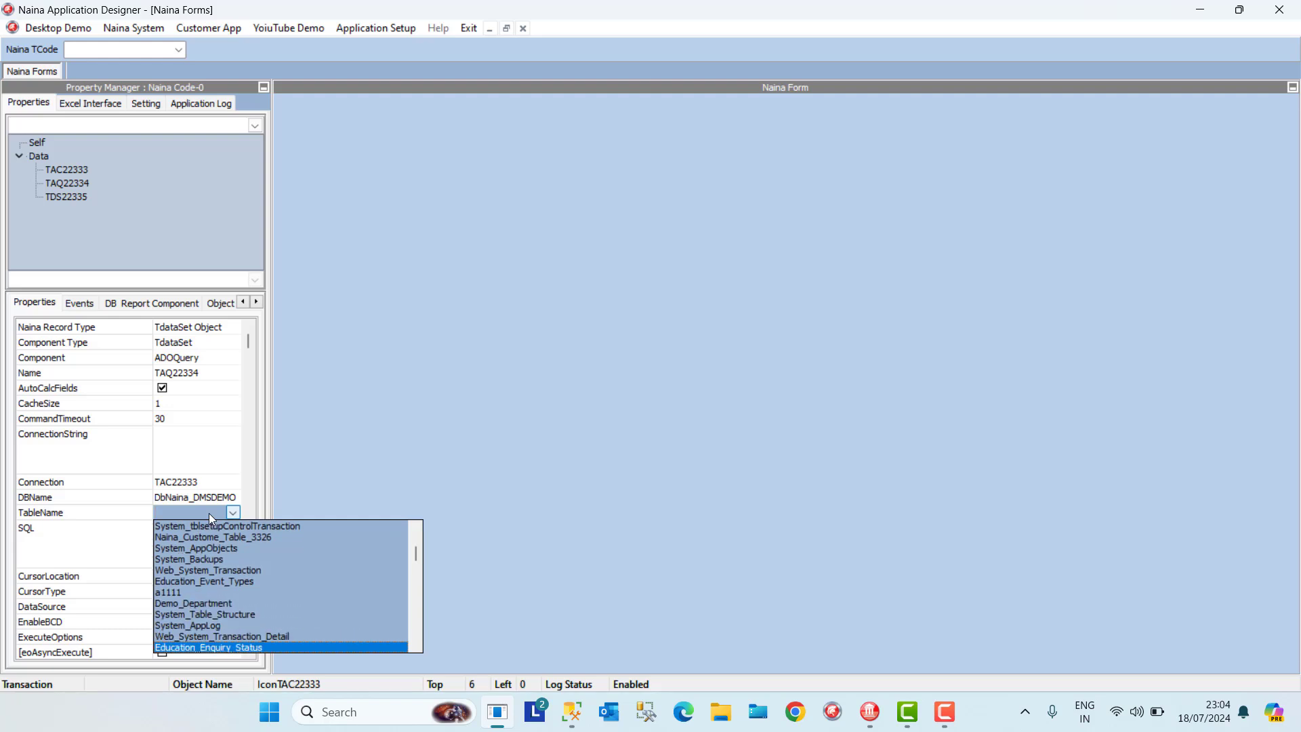
{"action": "key", "text": "Up"}
{"action": "key", "text": "Up"}
{"action": "key", "text": "Up"}
{"action": "key", "text": "Up"}
{"action": "key", "text": "Down"}
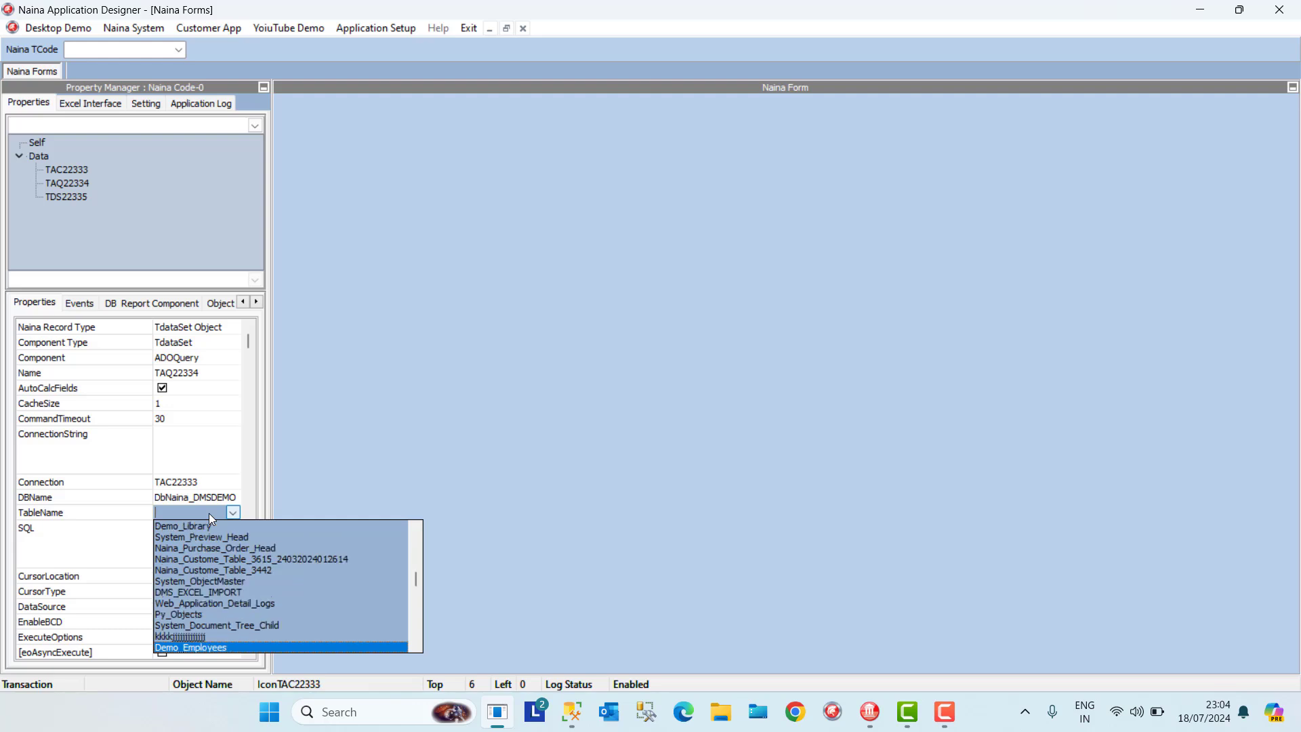
{"action": "key", "text": "Return"}
{"action": "left_click", "coordinate": [204, 548]}
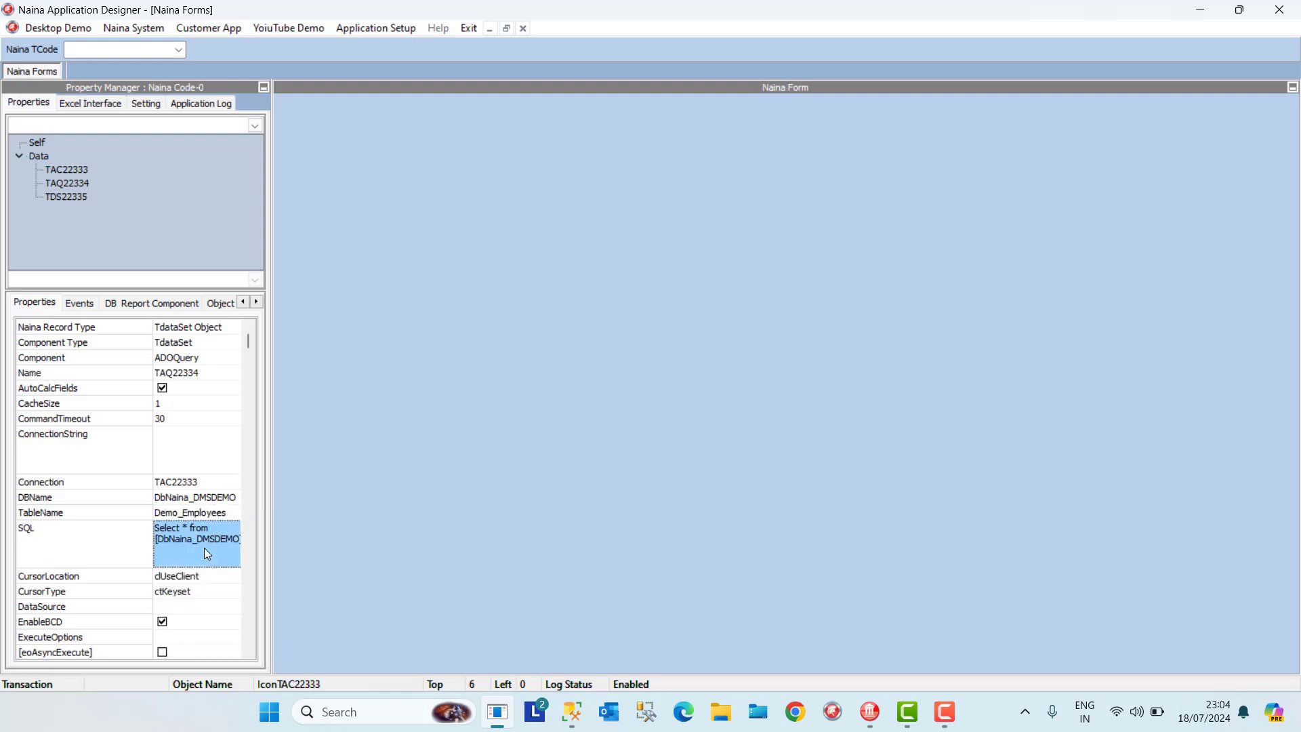
Turn on the ADO query's Active property and return to the database and report components
{"action": "left_click", "coordinate": [217, 587]}
{"action": "left_click", "coordinate": [247, 630]}
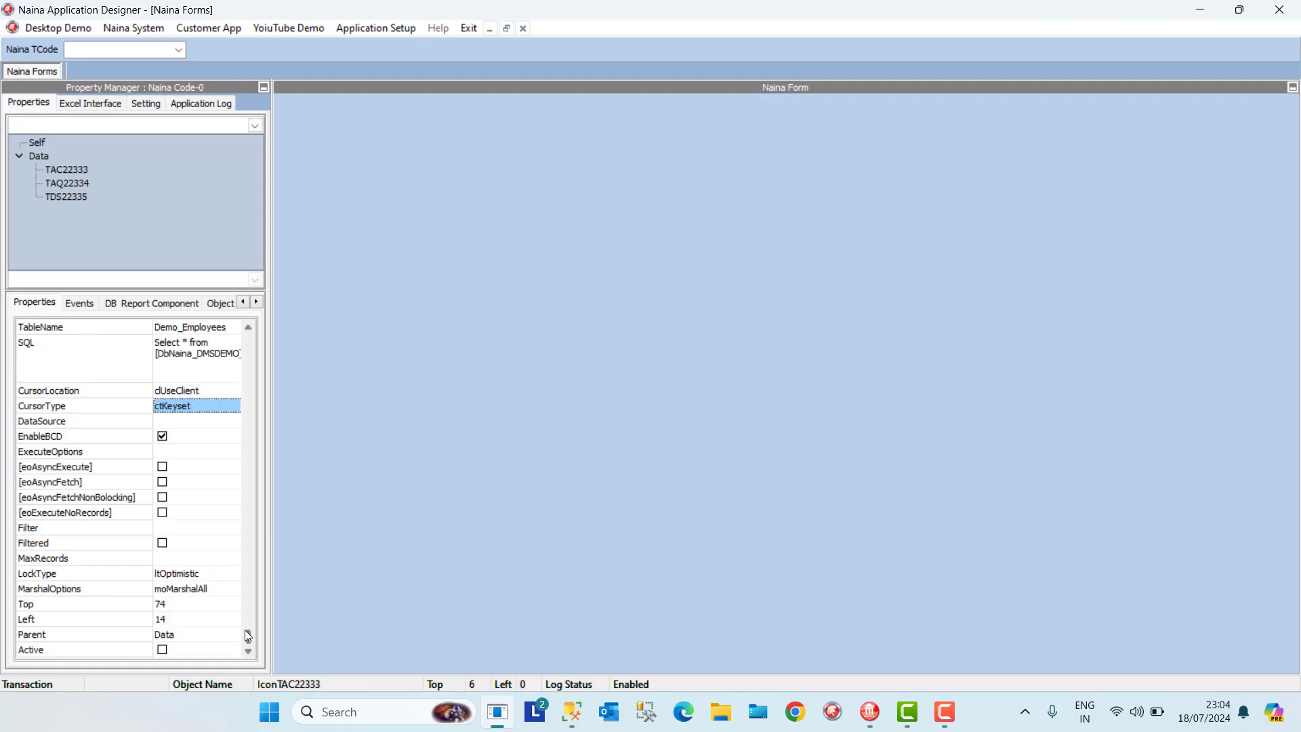
{"action": "left_click", "coordinate": [163, 650]}
{"action": "left_click", "coordinate": [163, 651]}
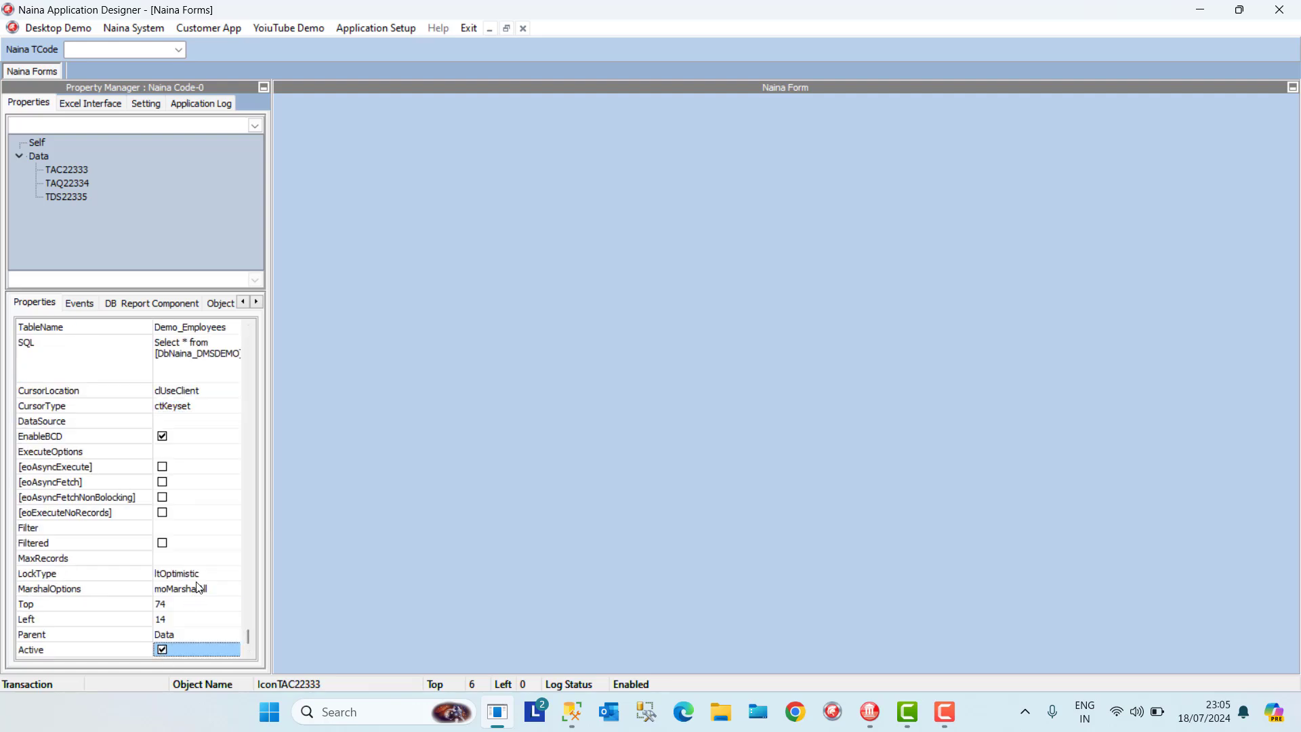
{"action": "left_click", "coordinate": [200, 559]}
{"action": "left_click", "coordinate": [252, 340]}
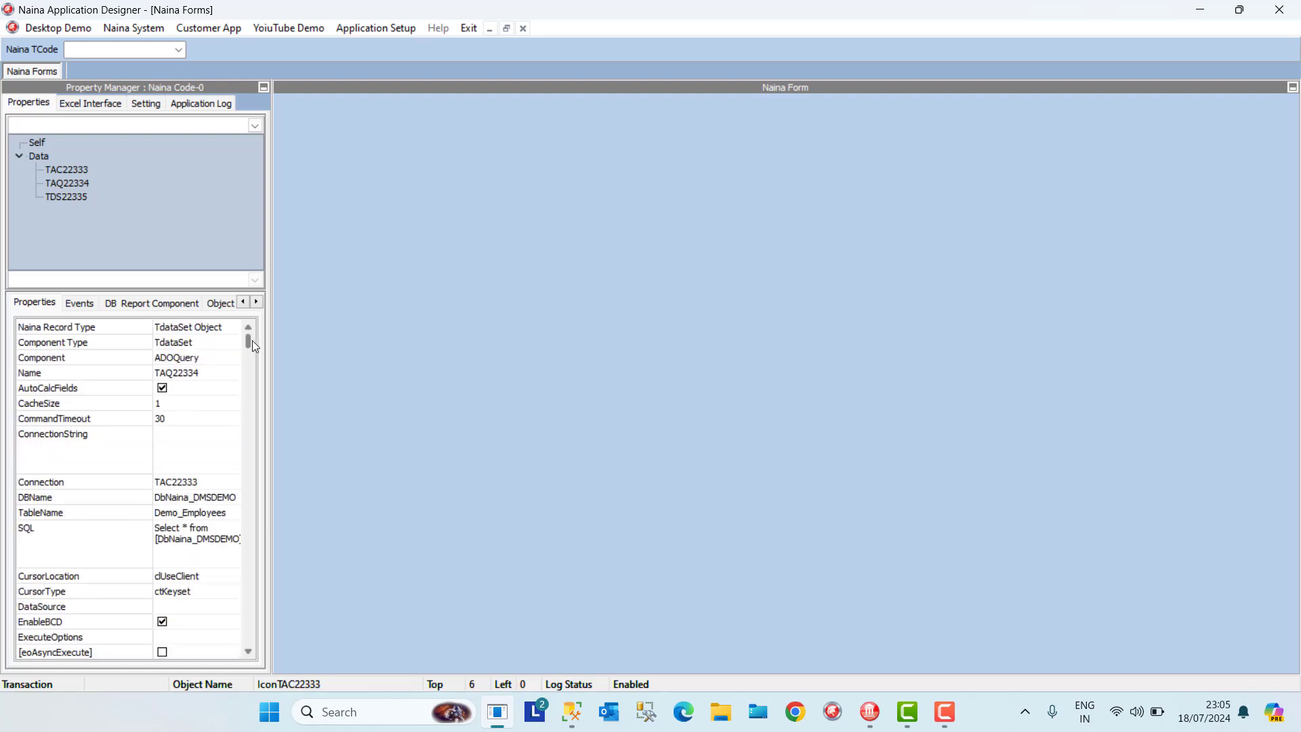
{"action": "left_click", "coordinate": [180, 303]}
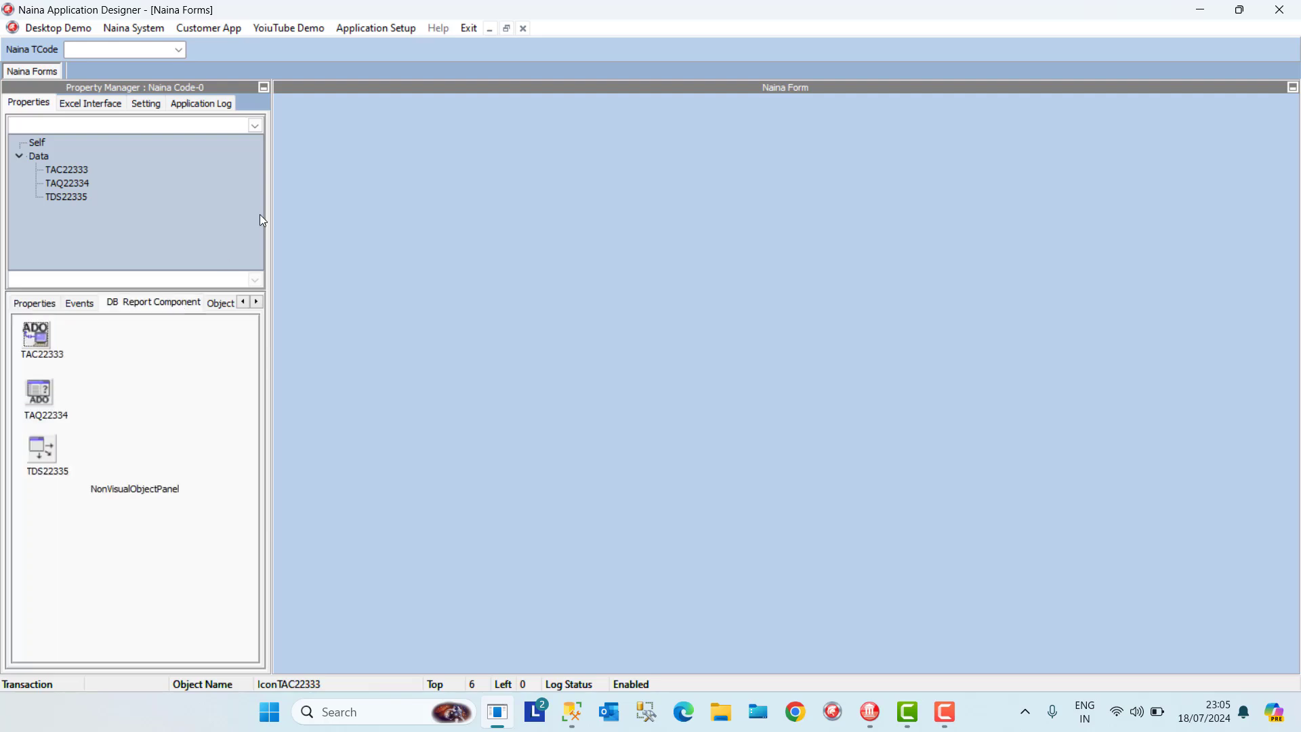
Add a TrGroupBox to the blank form and enlarge it to nearly the full form width
{"action": "right_click", "coordinate": [294, 113]}
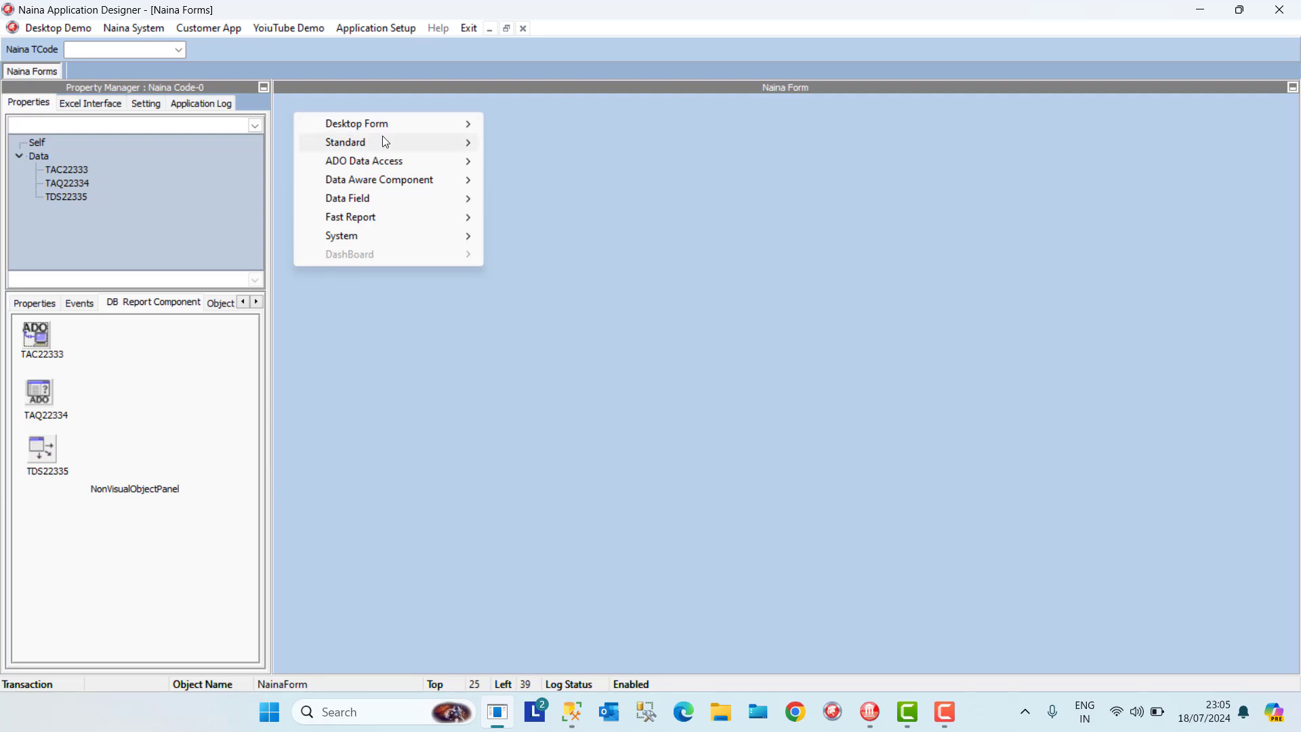
{"action": "mouse_move", "coordinate": [398, 139]}
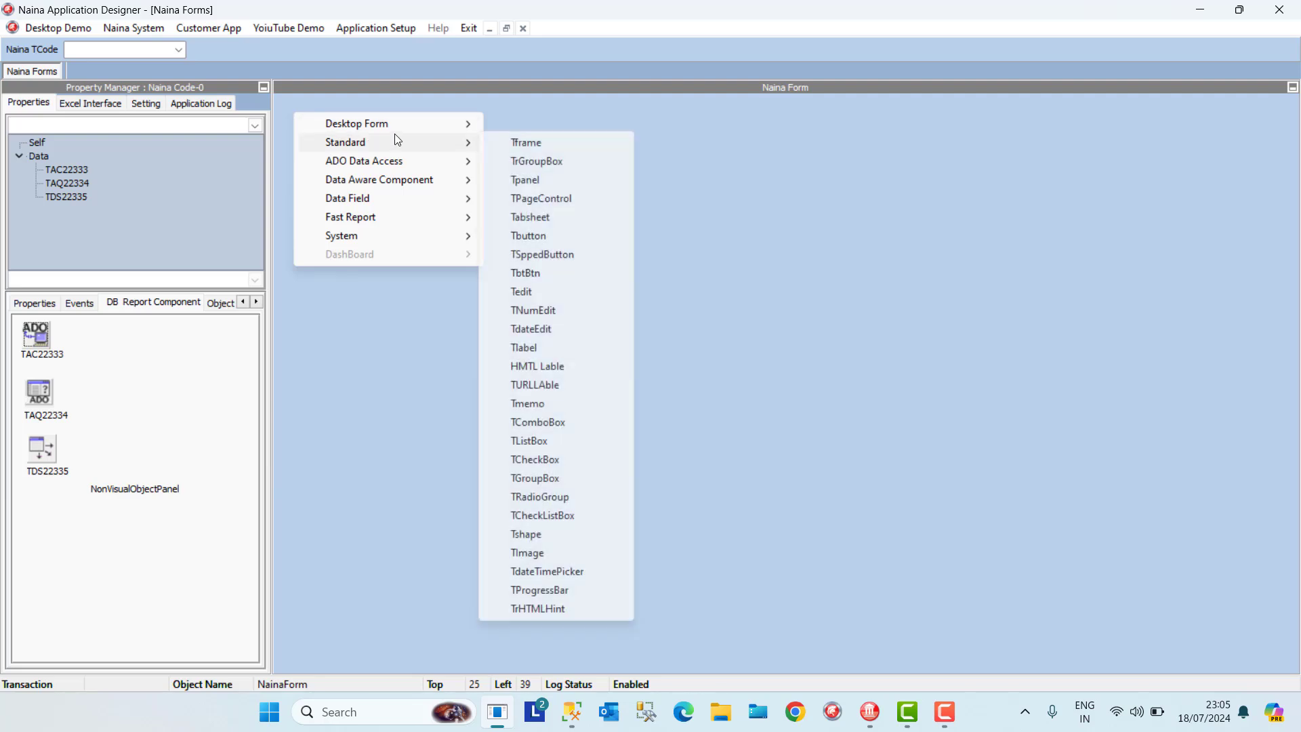
{"action": "left_click", "coordinate": [536, 161]}
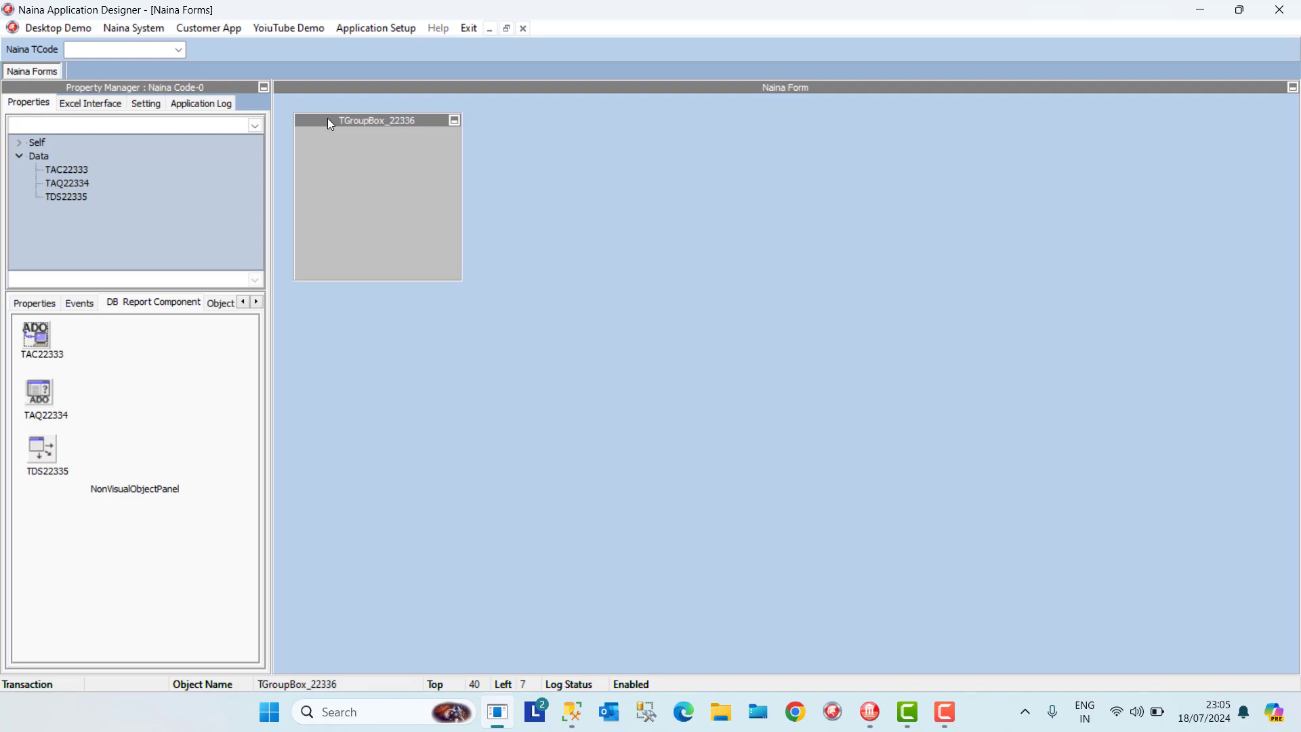
{"action": "left_click_drag", "start_coordinate": [462, 280], "coordinate": [1278, 356]}
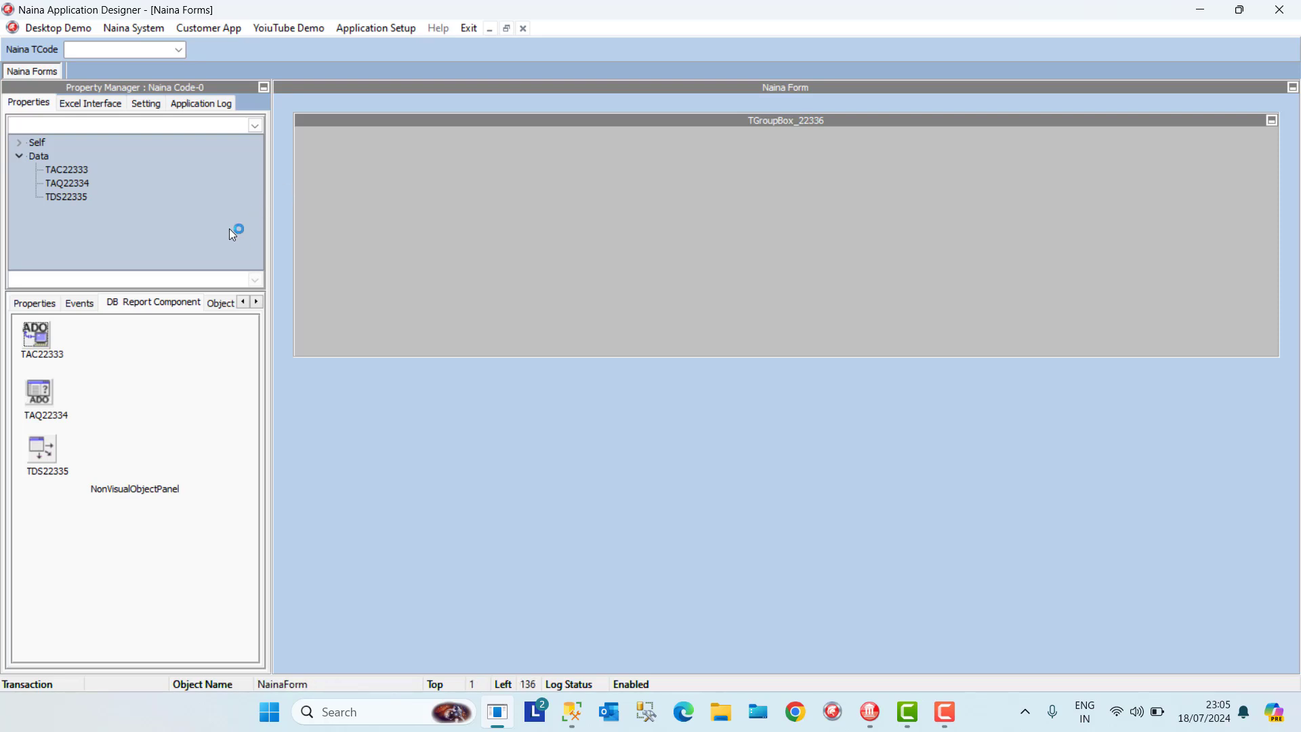
Set the group box's Align property to alClient
{"action": "left_click", "coordinate": [35, 303]}
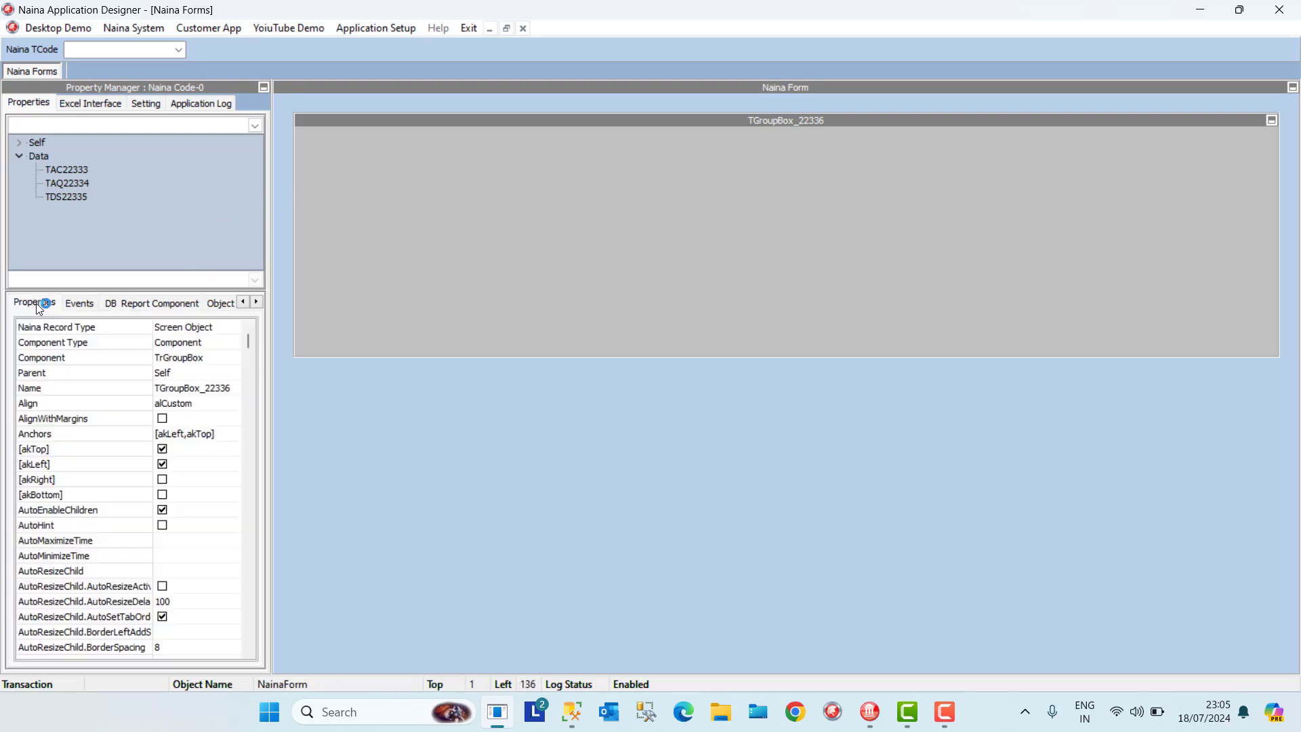
{"action": "left_click", "coordinate": [224, 404]}
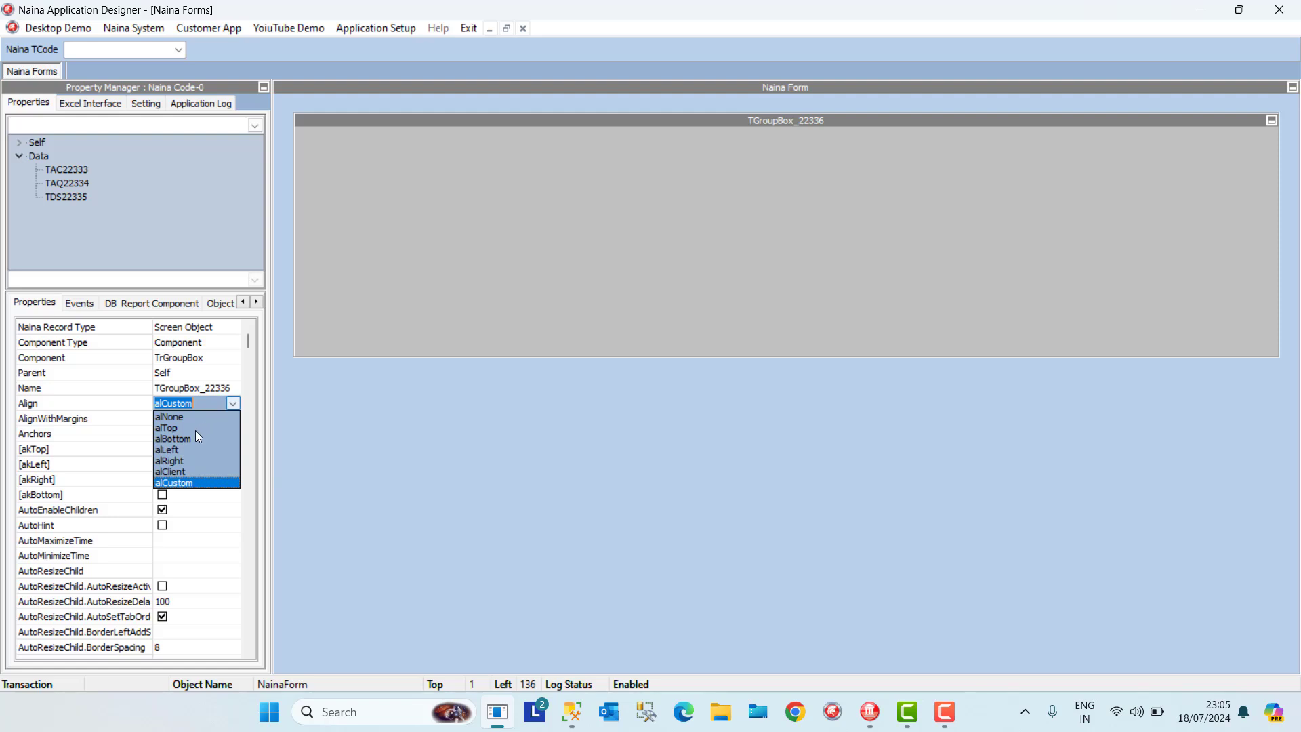
{"action": "left_click", "coordinate": [185, 470]}
{"action": "left_click", "coordinate": [197, 514]}
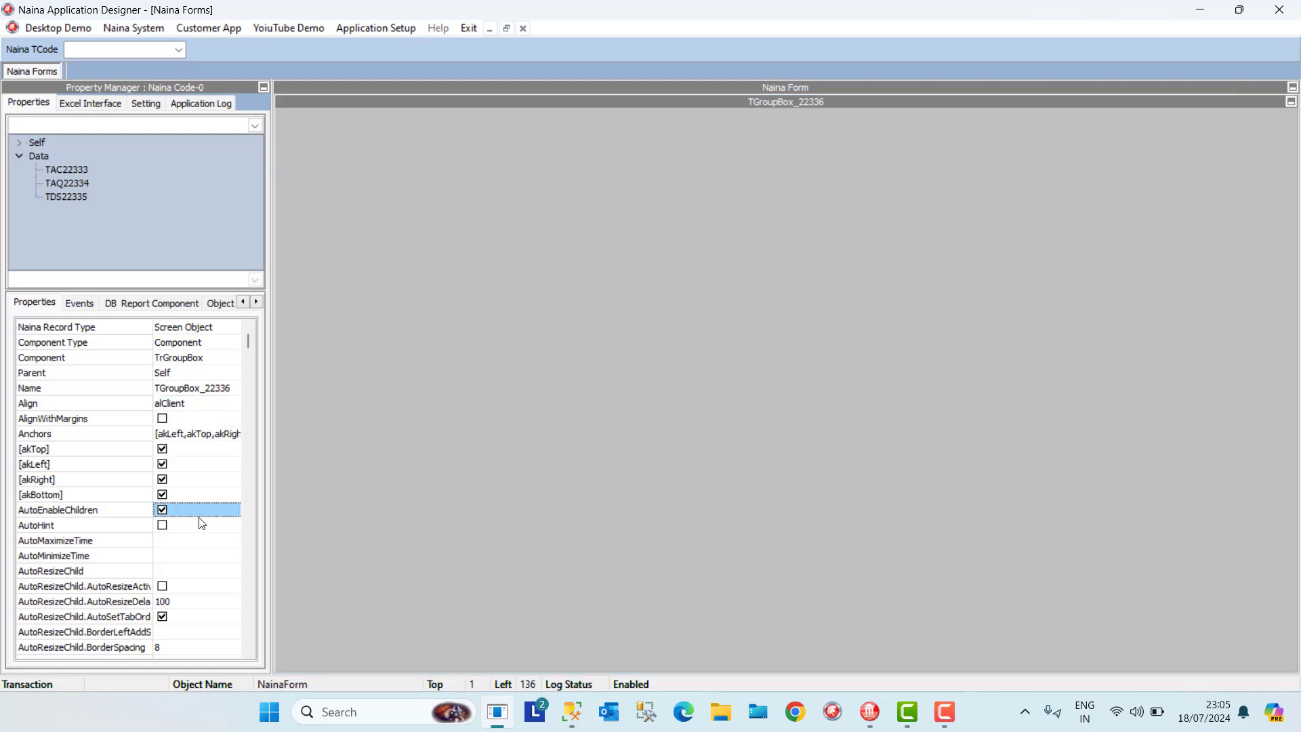
Add a Tpanel inside the group box and reduce its height to a shallow strip
{"action": "right_click", "coordinate": [288, 117]}
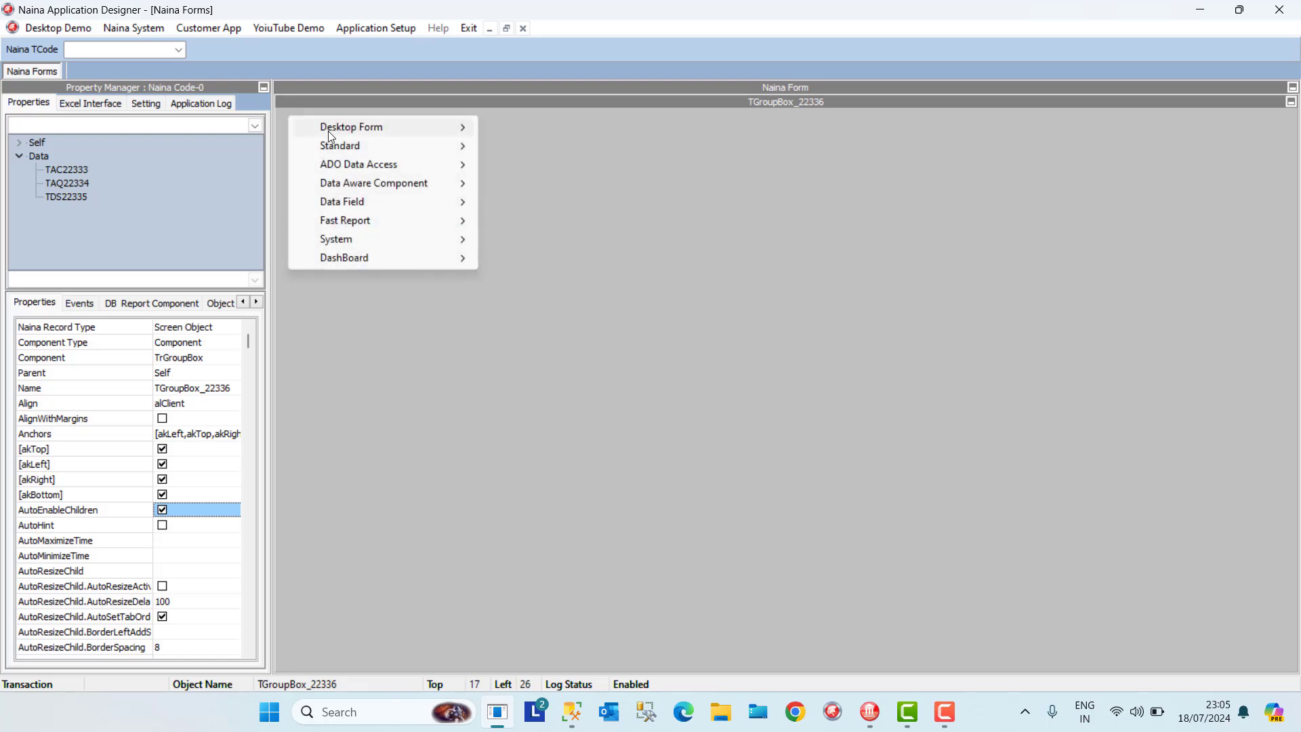
{"action": "mouse_move", "coordinate": [396, 145]}
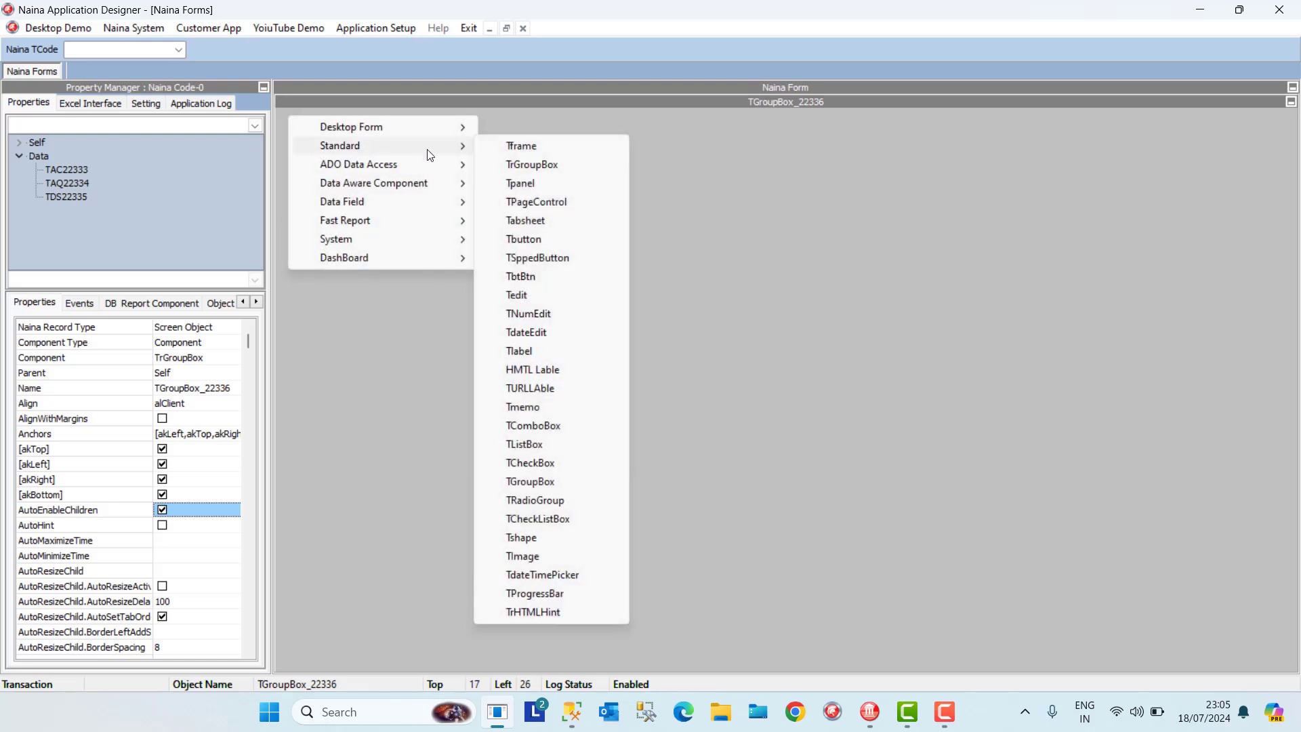
{"action": "left_click", "coordinate": [518, 183]}
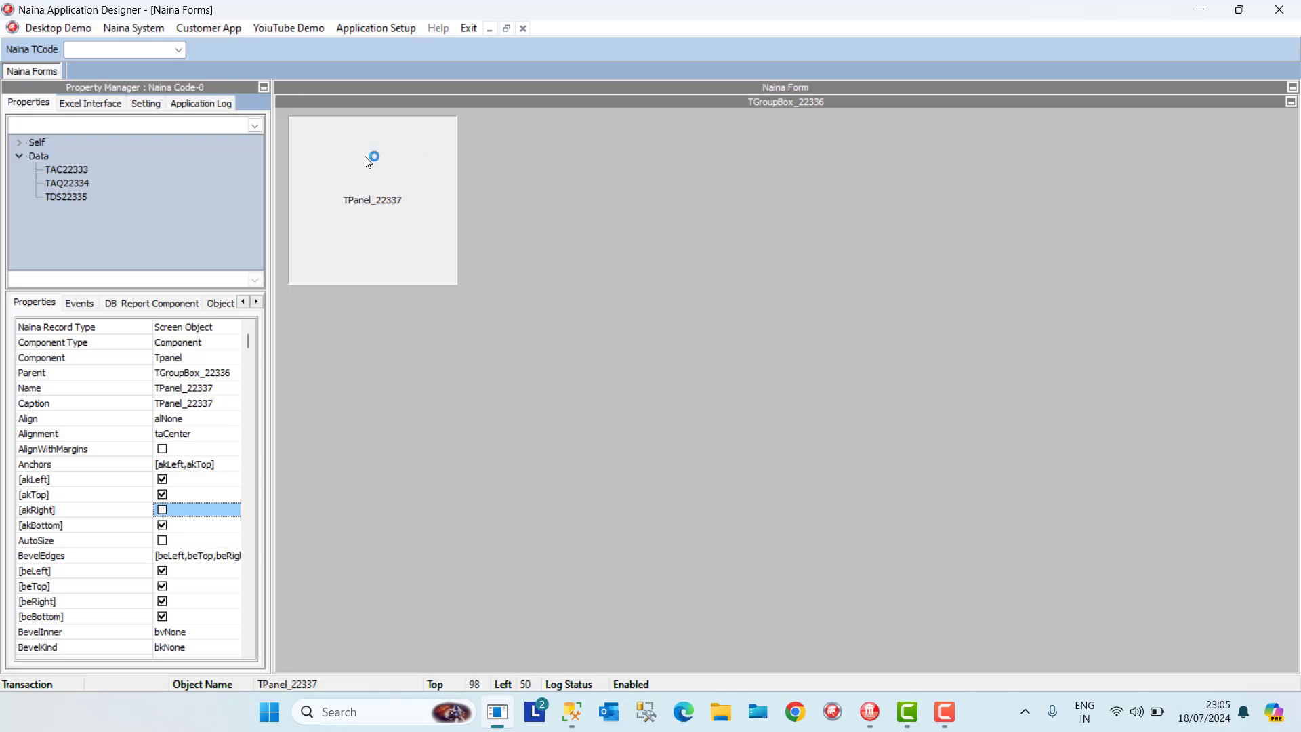
{"action": "left_click_drag", "start_coordinate": [360, 150], "coordinate": [453, 160]}
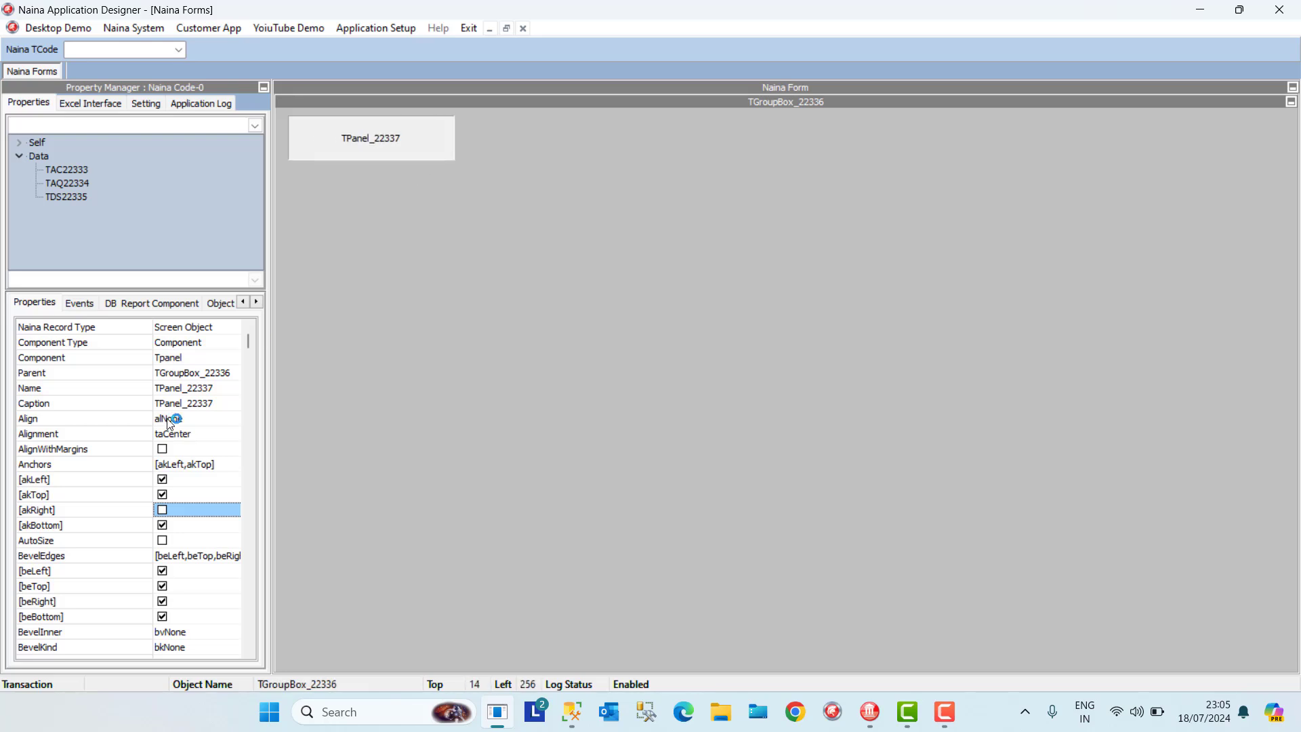
Set the panel's Align property to alTop
{"action": "left_click", "coordinate": [190, 420]}
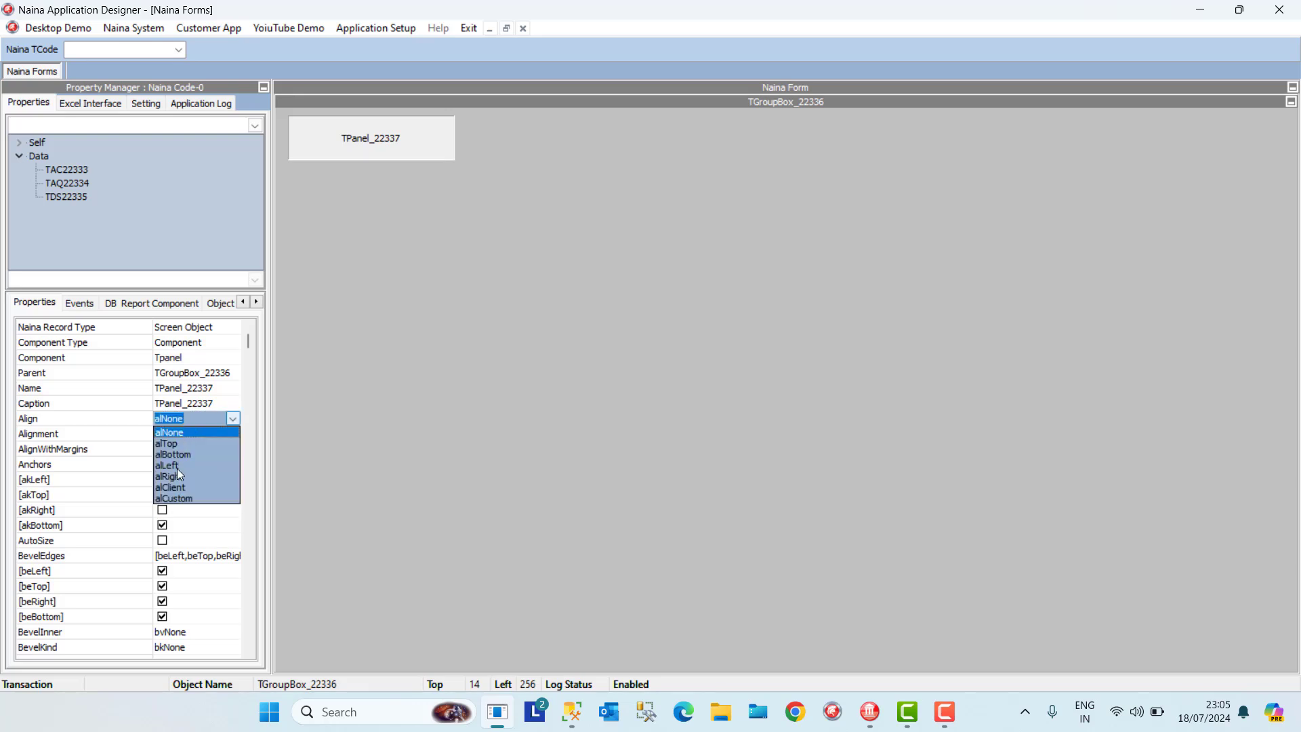
{"action": "left_click", "coordinate": [177, 443]}
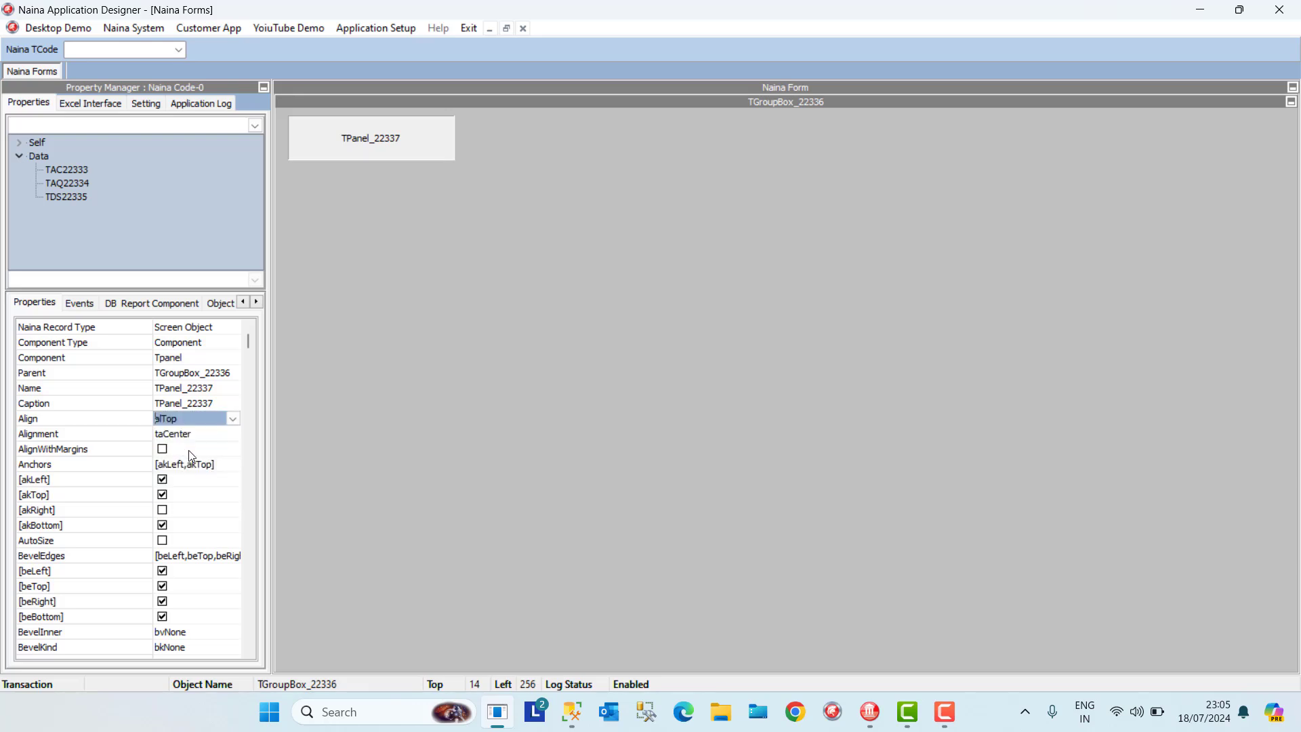
{"action": "left_click", "coordinate": [213, 501]}
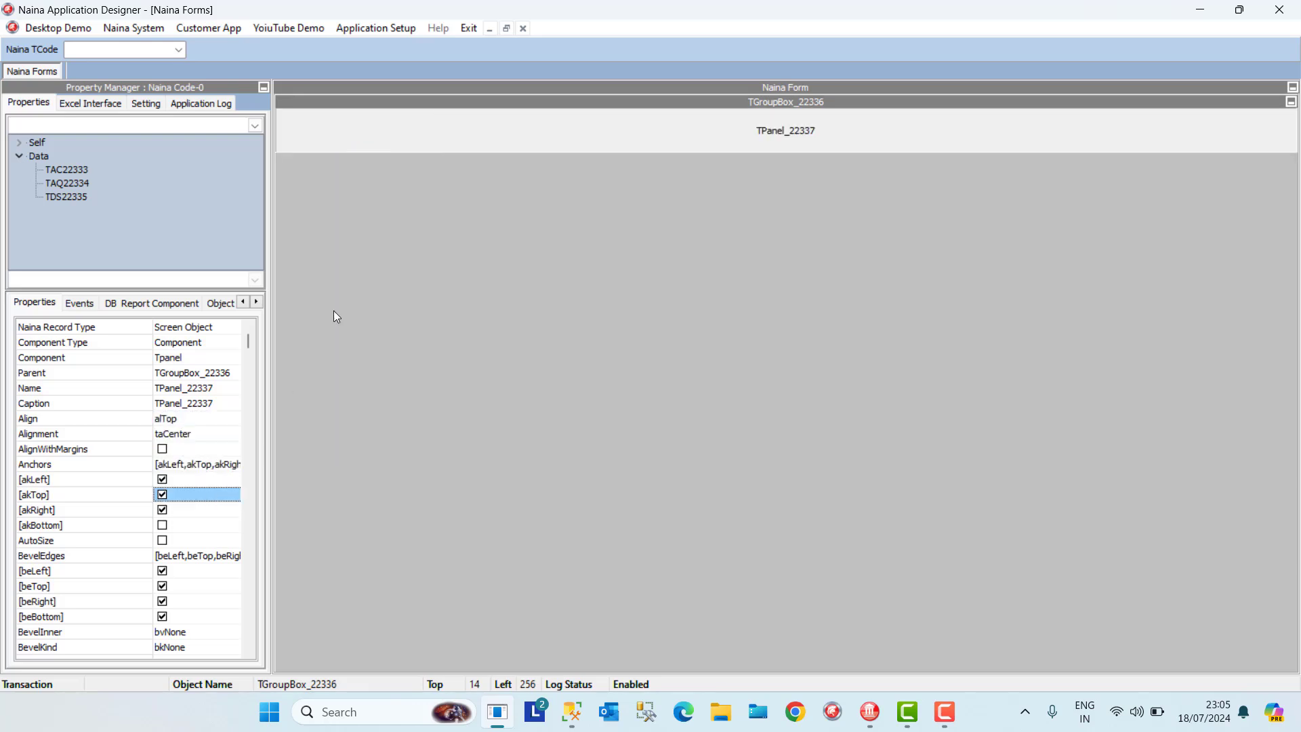
Add a TrDBGrid_MS data grid to the group box below the panel
{"action": "right_click", "coordinate": [280, 161]}
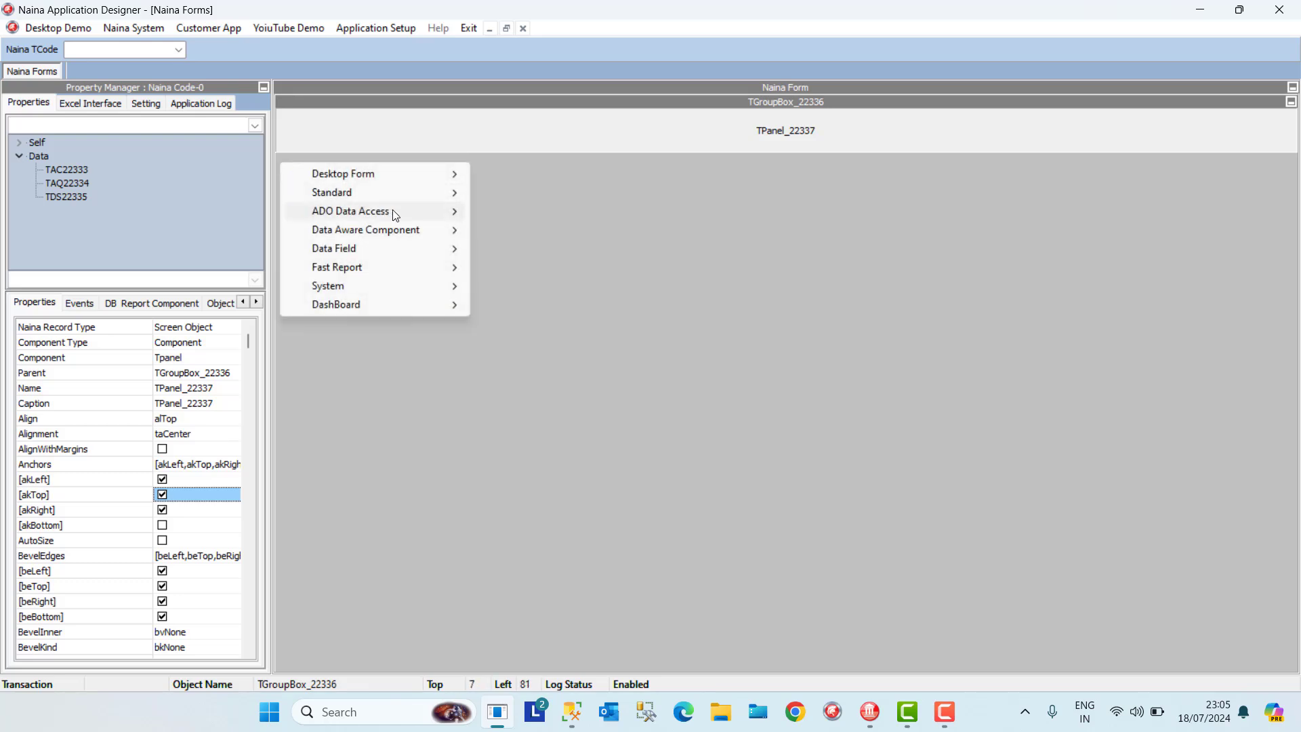
{"action": "mouse_move", "coordinate": [396, 214]}
{"action": "mouse_move", "coordinate": [452, 231]}
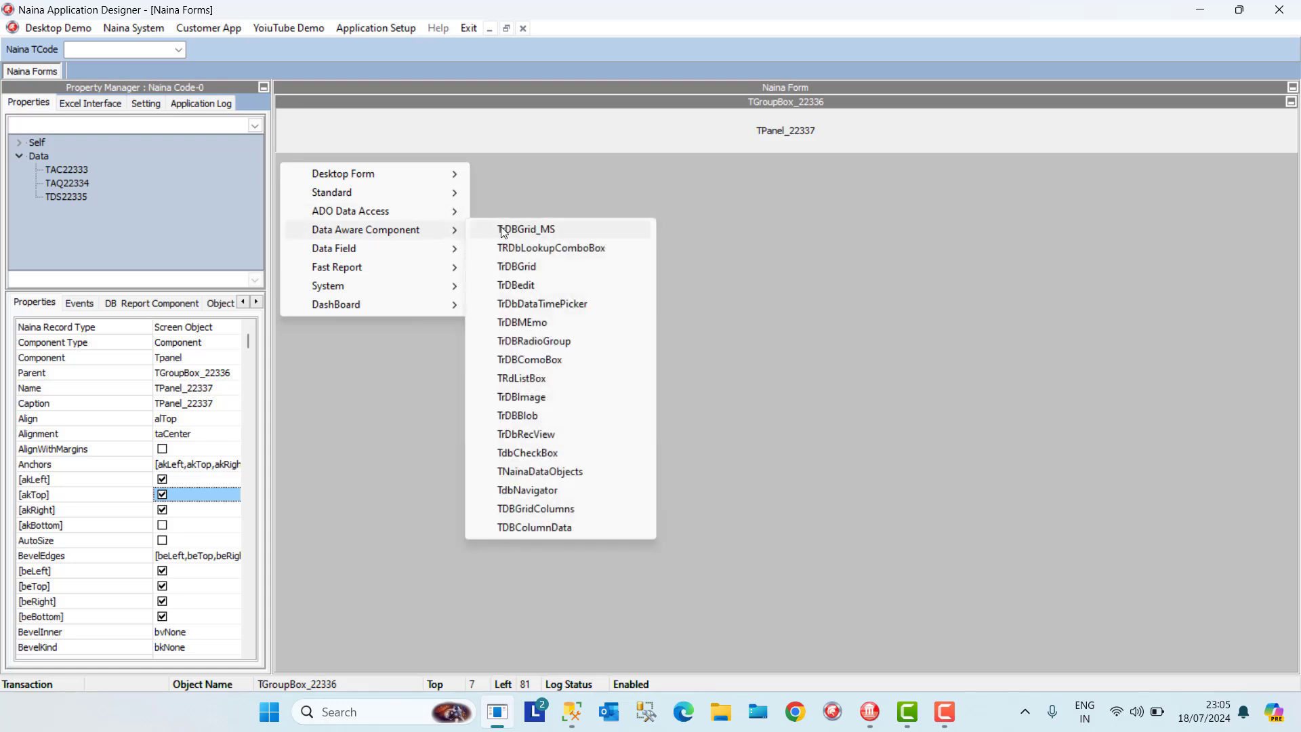
{"action": "left_click", "coordinate": [506, 226]}
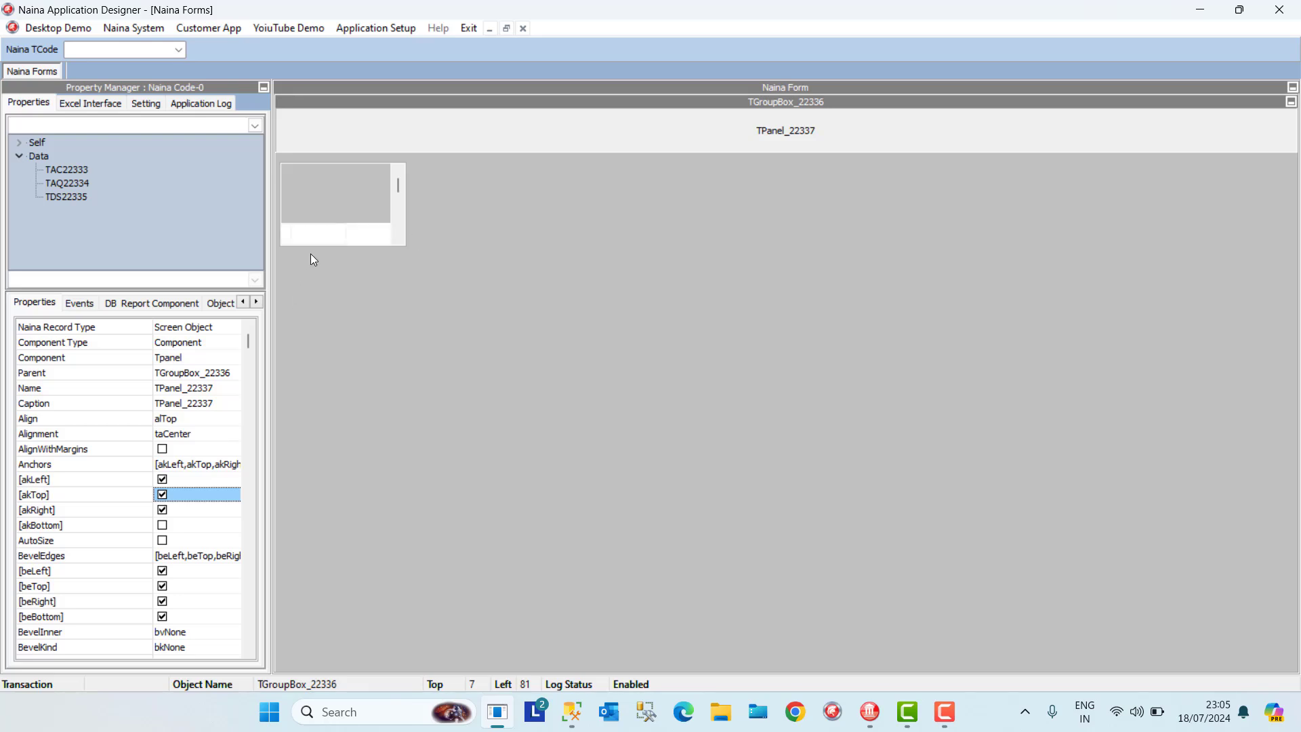
Set the data grid's Align property to alRight
{"action": "left_click", "coordinate": [224, 402]}
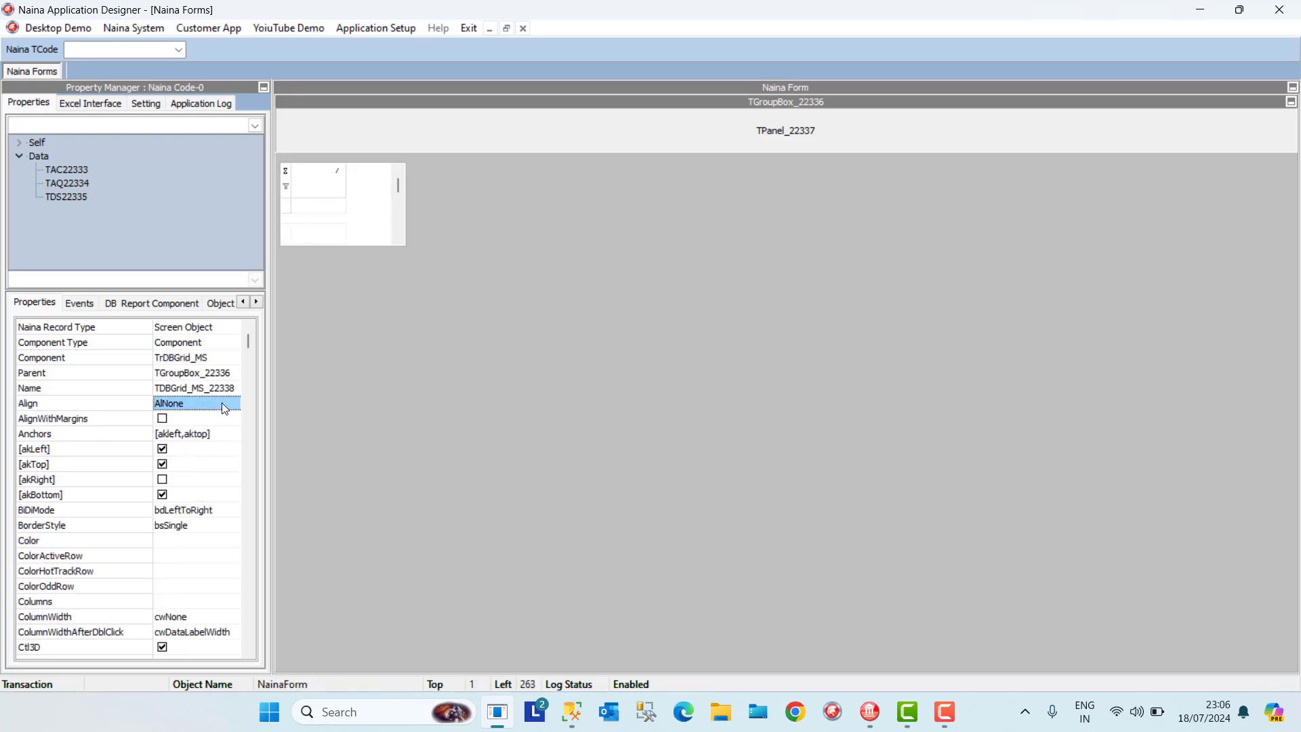
{"action": "left_click", "coordinate": [222, 402]}
{"action": "left_click", "coordinate": [184, 465]}
{"action": "left_click", "coordinate": [204, 527]}
Set the data grid's DataSource property to TDS22335
{"action": "scroll", "coordinate": [246, 555], "scroll_direction": "down", "scroll_amount": 7}
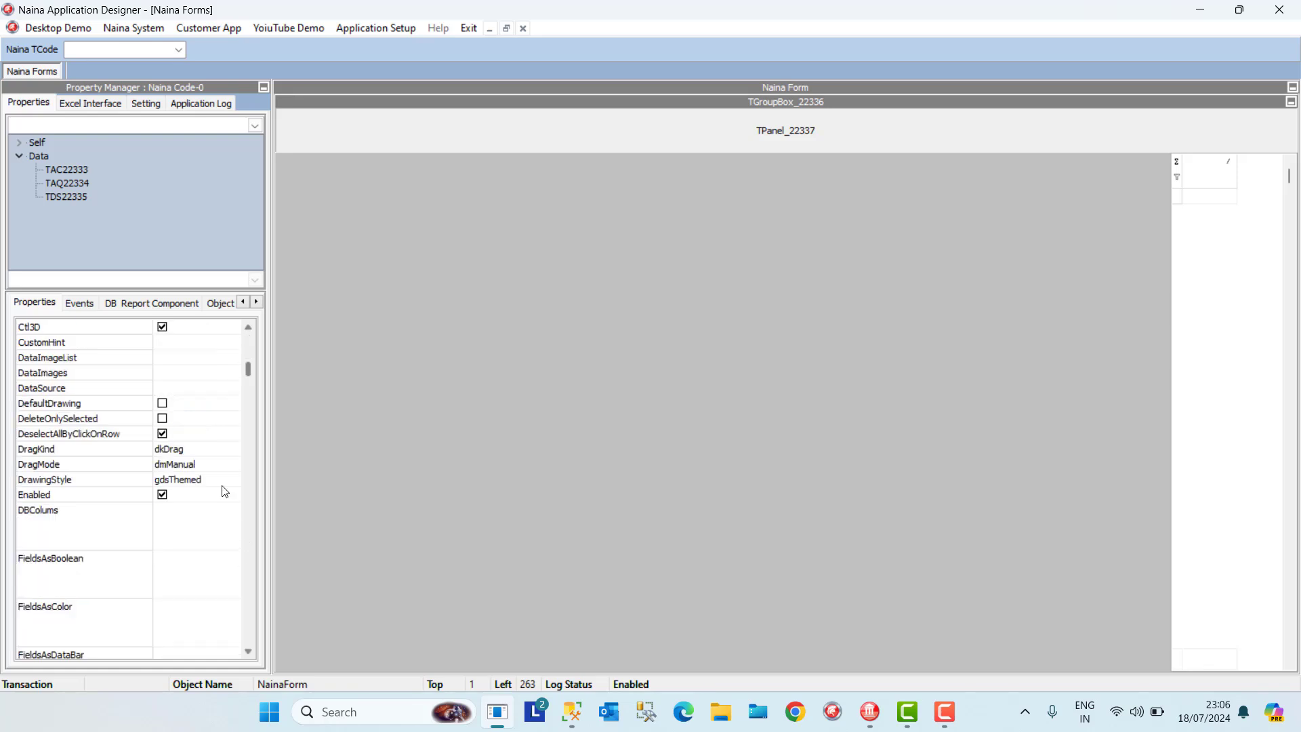
{"action": "left_click", "coordinate": [189, 388]}
{"action": "left_click", "coordinate": [189, 387]}
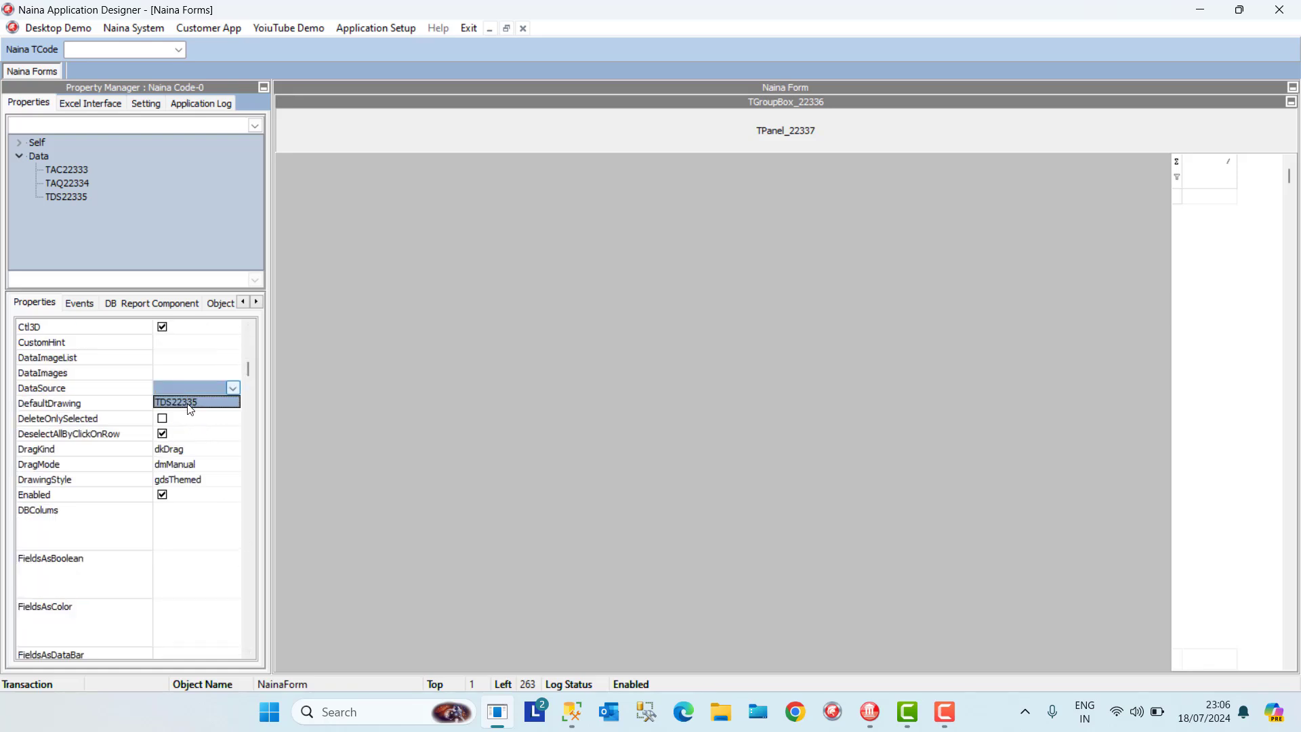
{"action": "left_click", "coordinate": [190, 403]}
{"action": "left_click", "coordinate": [203, 540]}
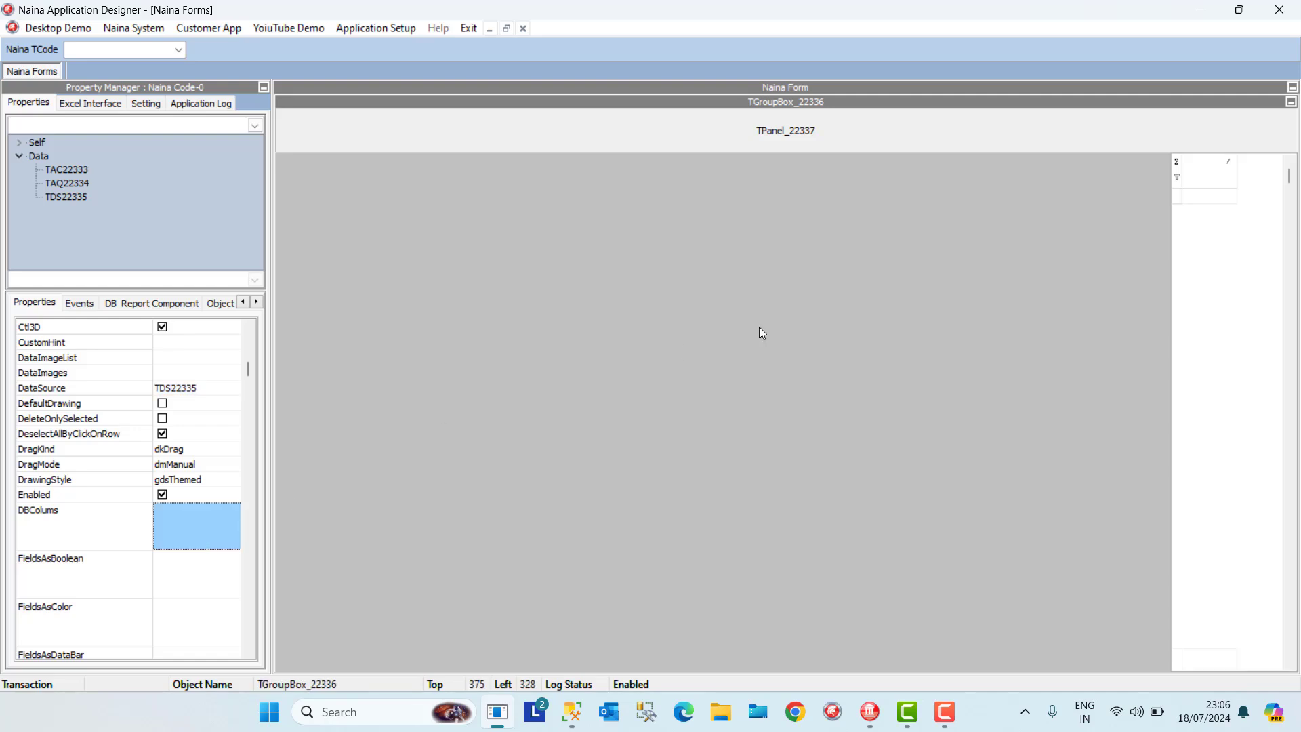
Set the data grid's Align property to alClient so it fills the area below the panel
{"action": "left_click", "coordinate": [1220, 172]}
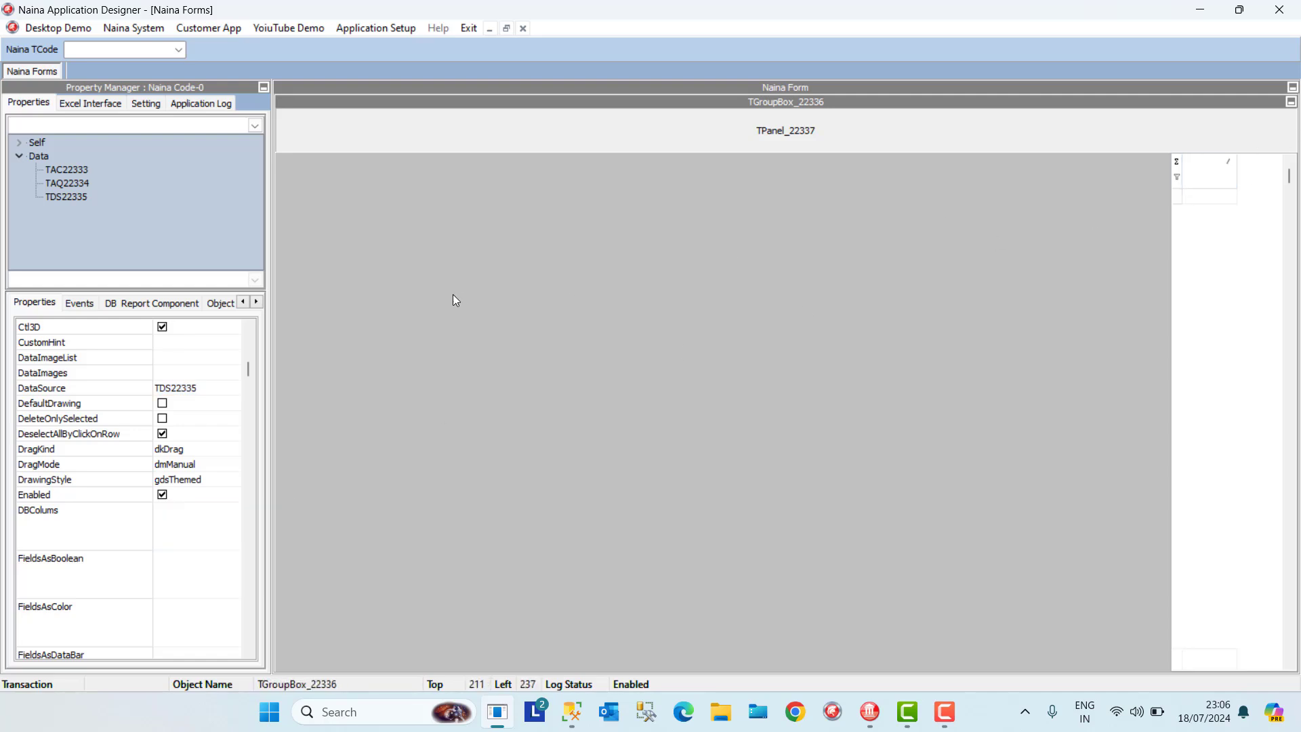
{"action": "left_click", "coordinate": [250, 355]}
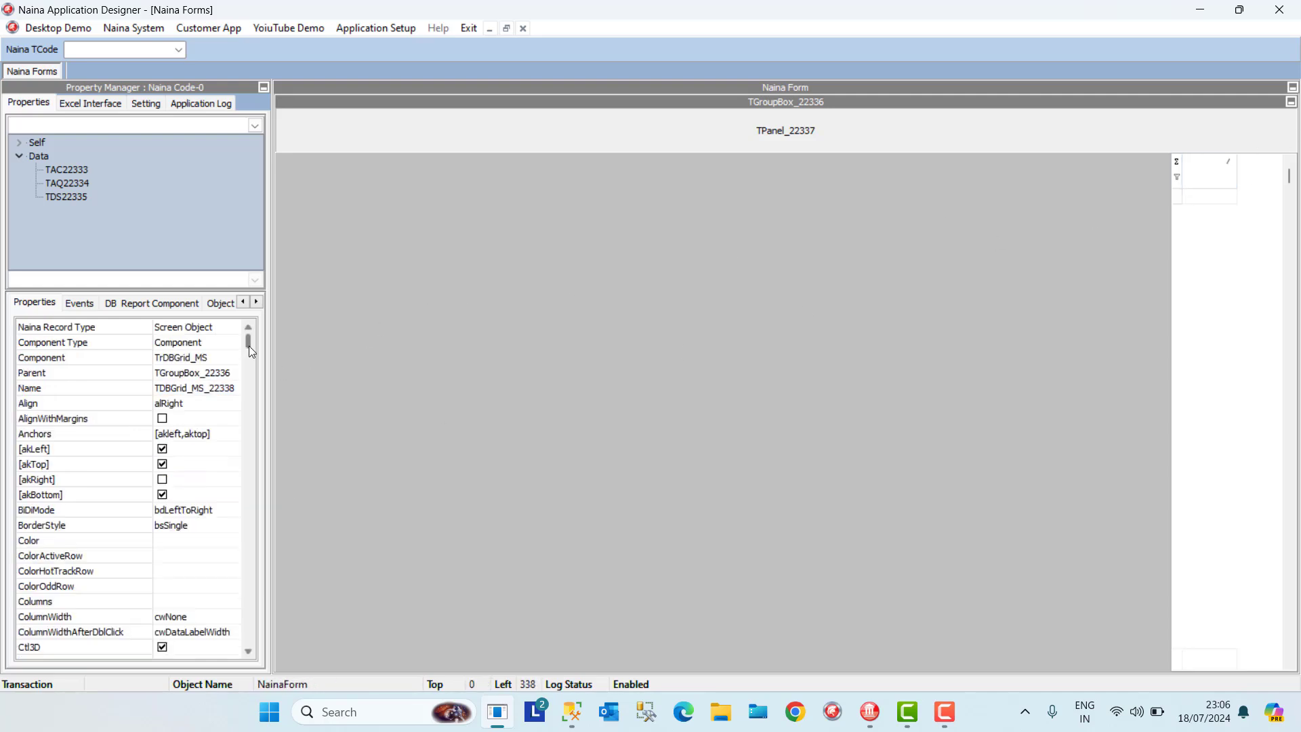
{"action": "left_click", "coordinate": [222, 402]}
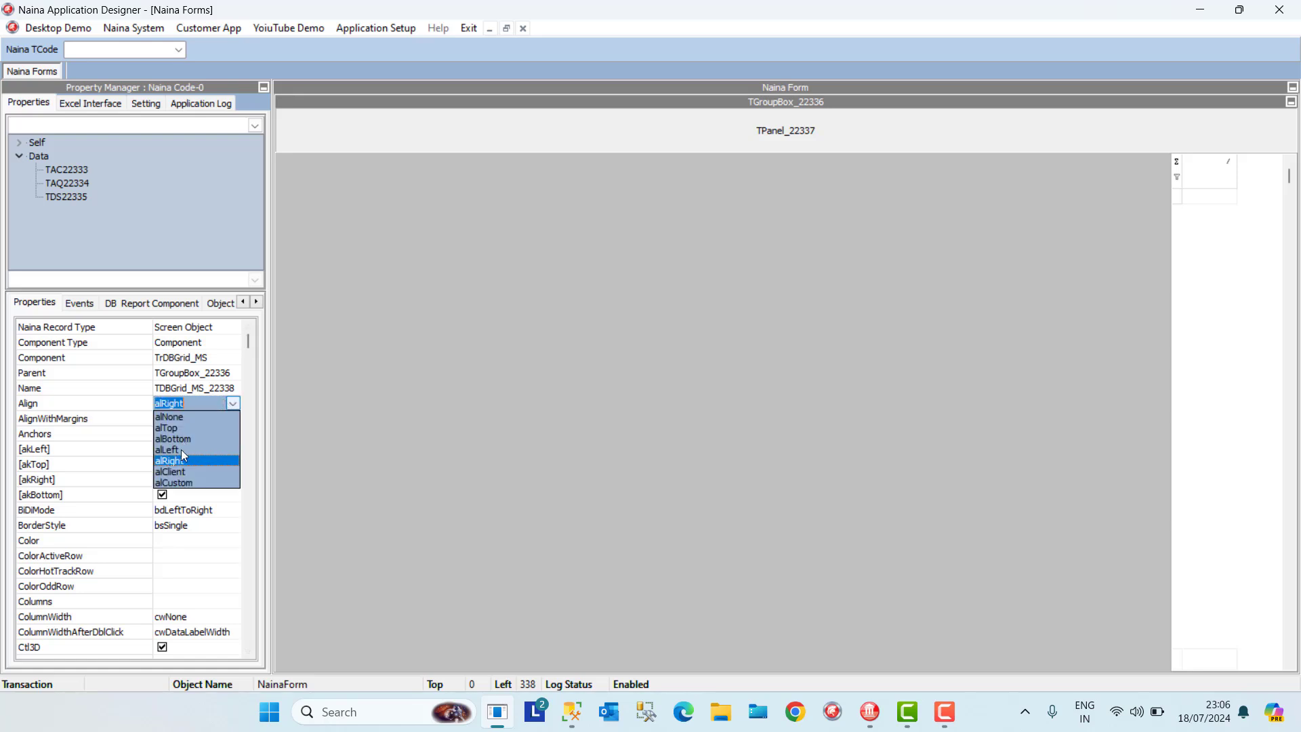
{"action": "left_click", "coordinate": [177, 472]}
{"action": "left_click", "coordinate": [195, 572]}
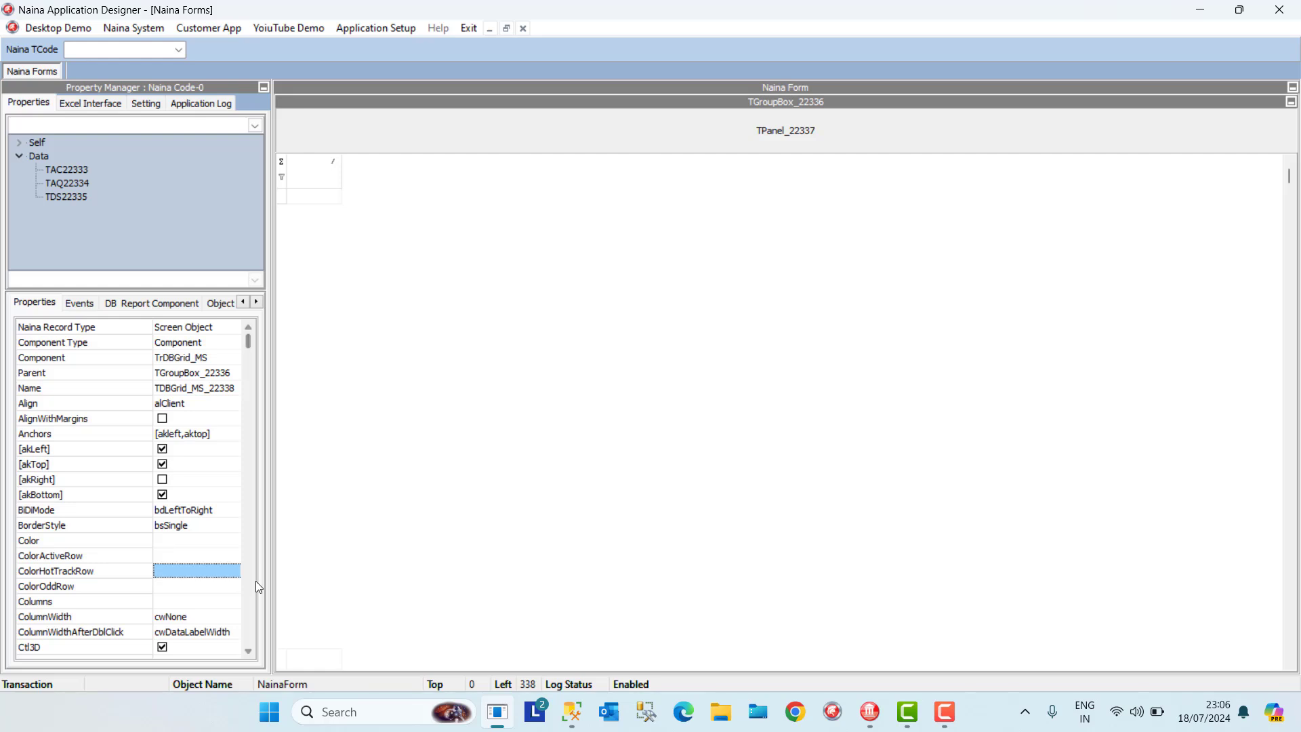
Set the DataSet property of the TDS22335 data source to the ADO query TAQ22334
{"action": "left_click", "coordinate": [246, 626]}
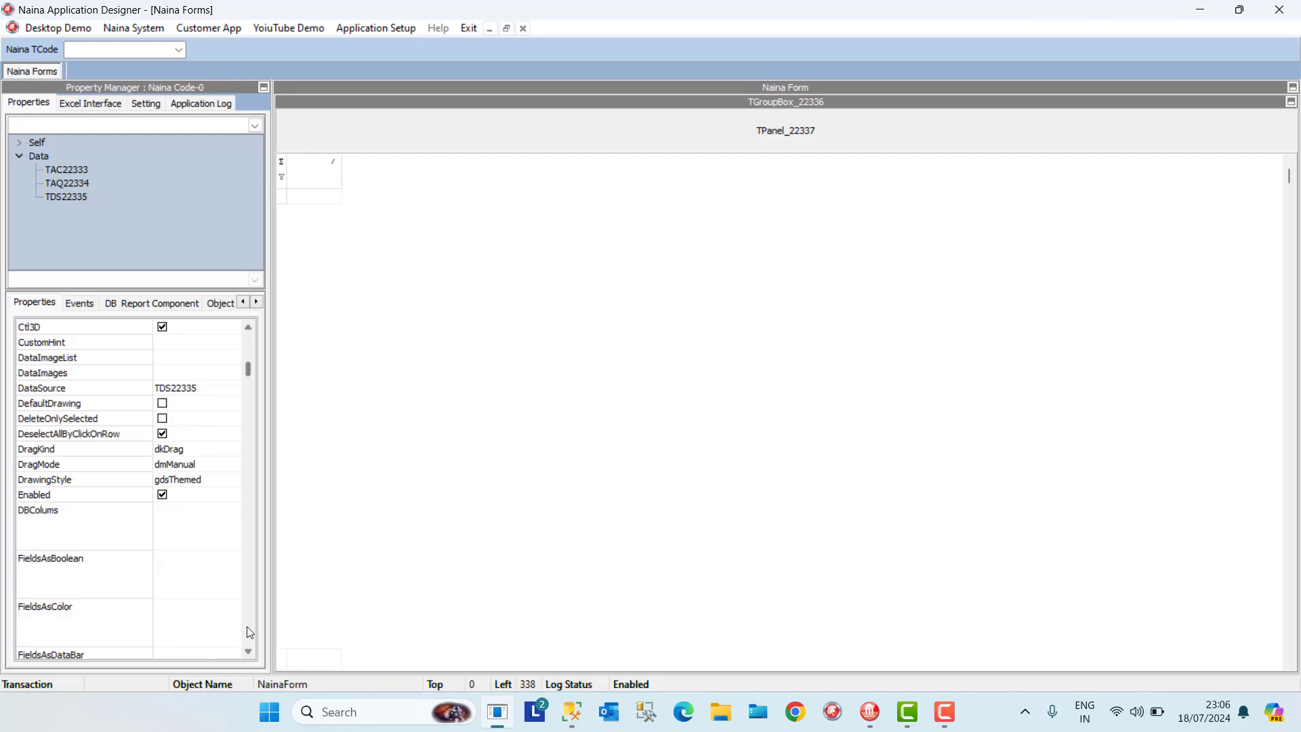
{"action": "left_click", "coordinate": [150, 303]}
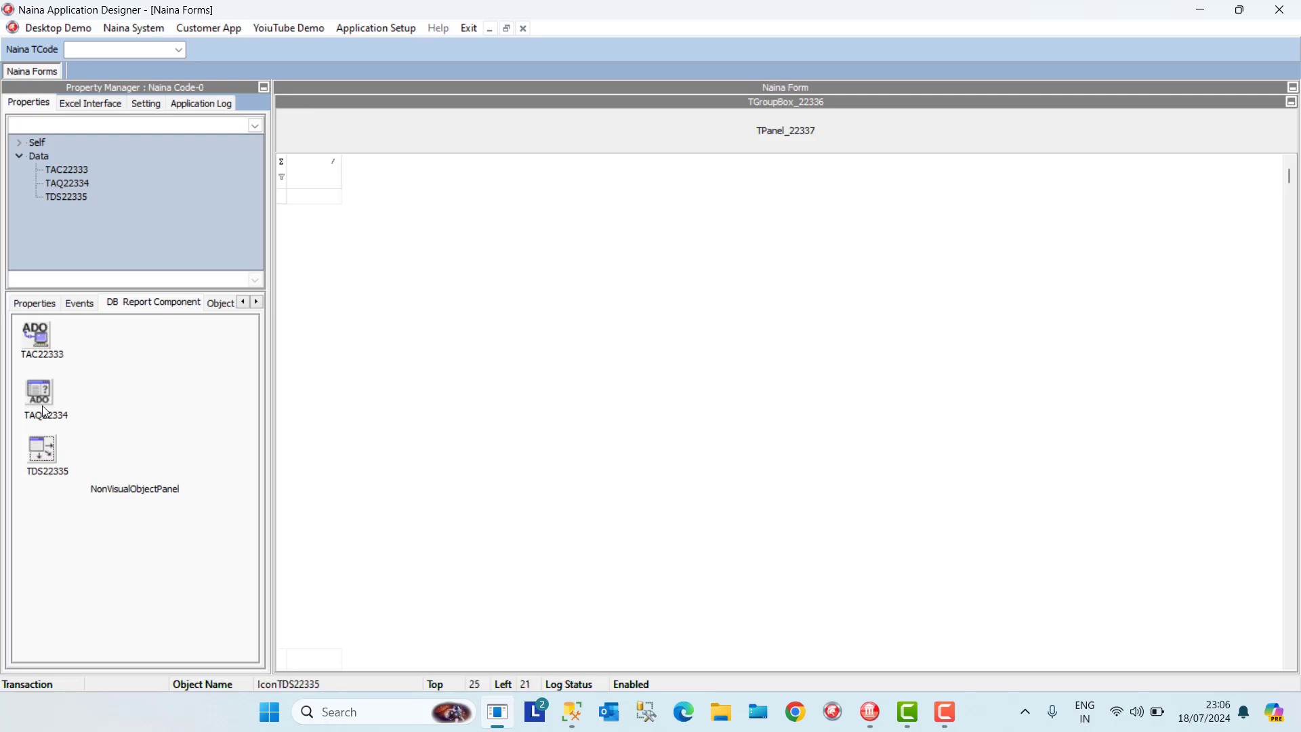
{"action": "left_click", "coordinate": [34, 304]}
{"action": "left_click", "coordinate": [202, 406]}
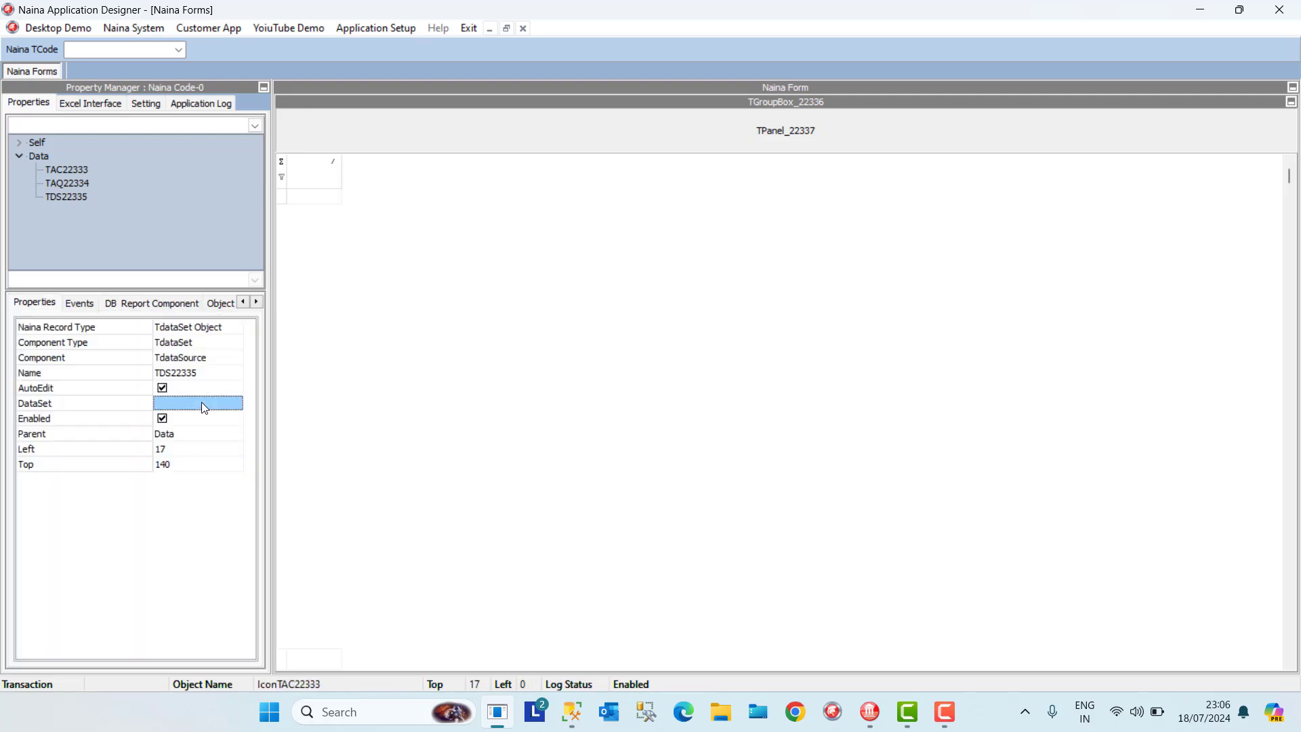
{"action": "left_click", "coordinate": [201, 405]}
{"action": "left_click", "coordinate": [206, 450]}
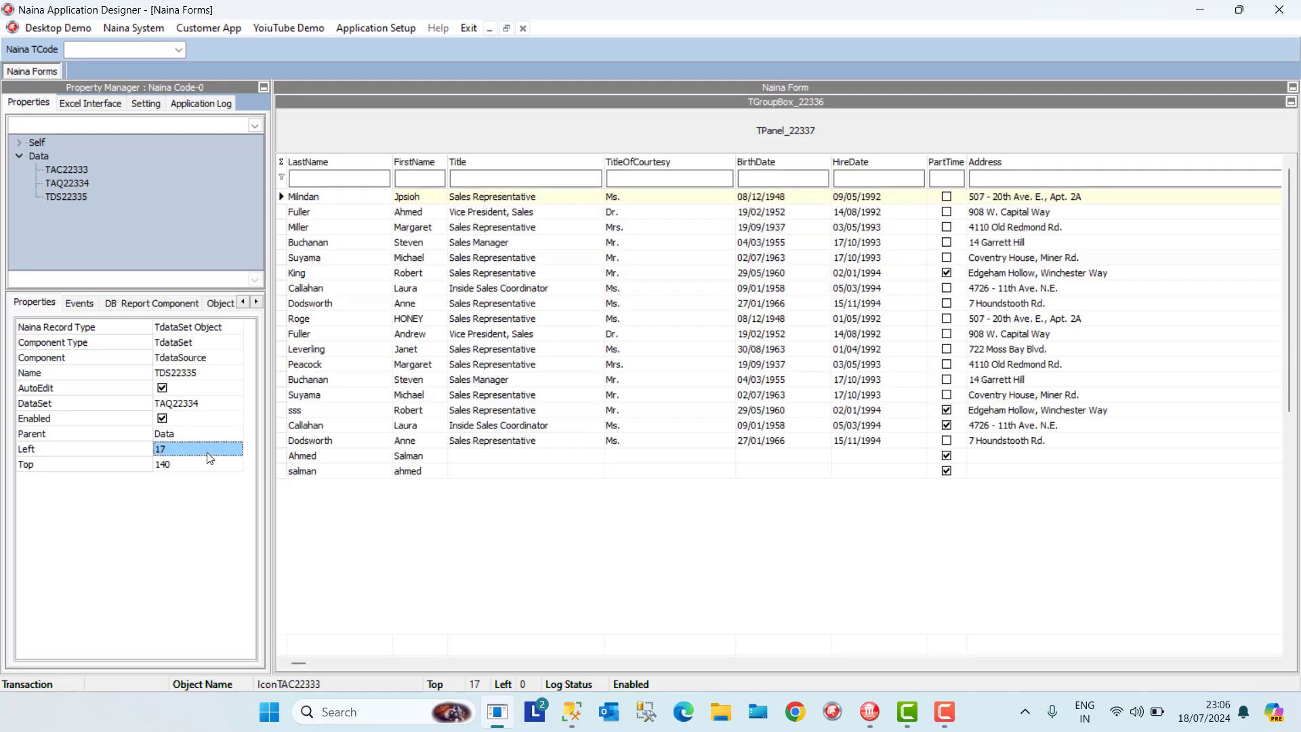
Add a TRDbLookupComboBox to the panel above the data grid
{"action": "right_click", "coordinate": [327, 120]}
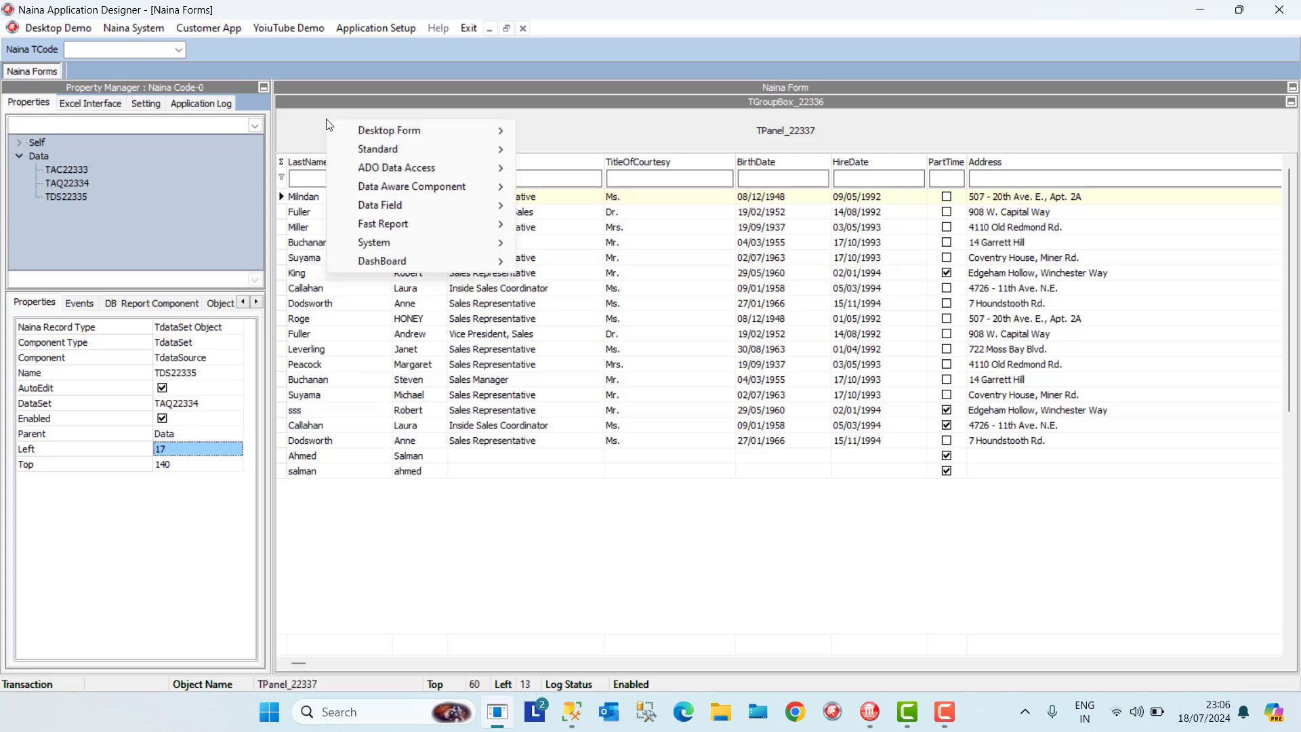
{"action": "mouse_move", "coordinate": [452, 190]}
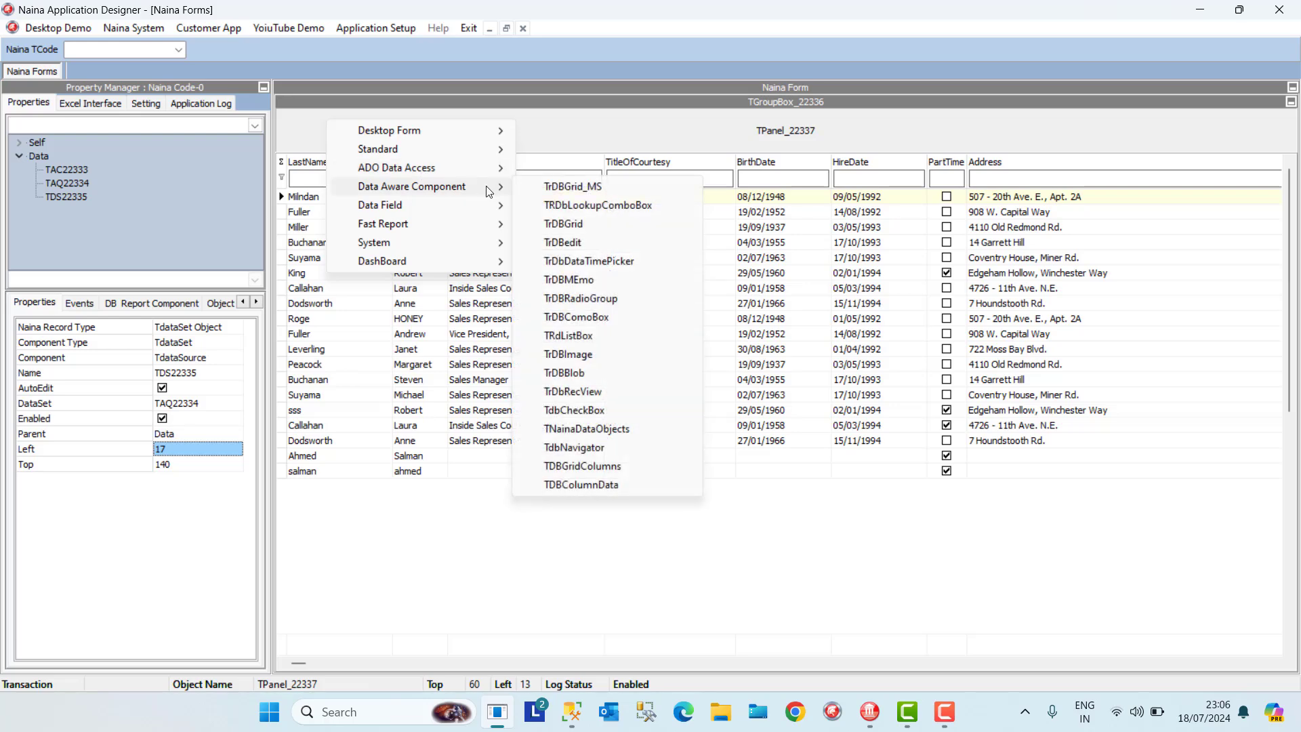
{"action": "left_click", "coordinate": [584, 210]}
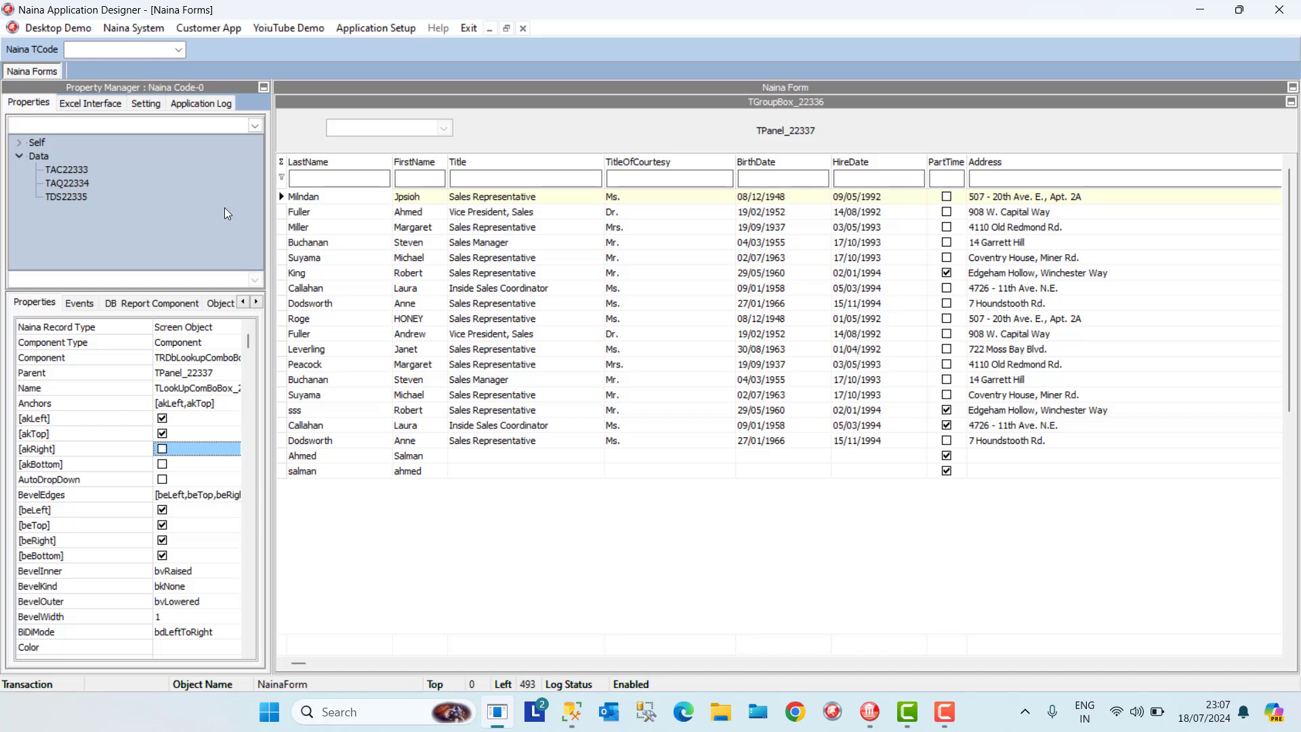
Delete the lookup combo box from TPanel_22337 in the form's object tree
{"action": "left_click", "coordinate": [20, 143]}
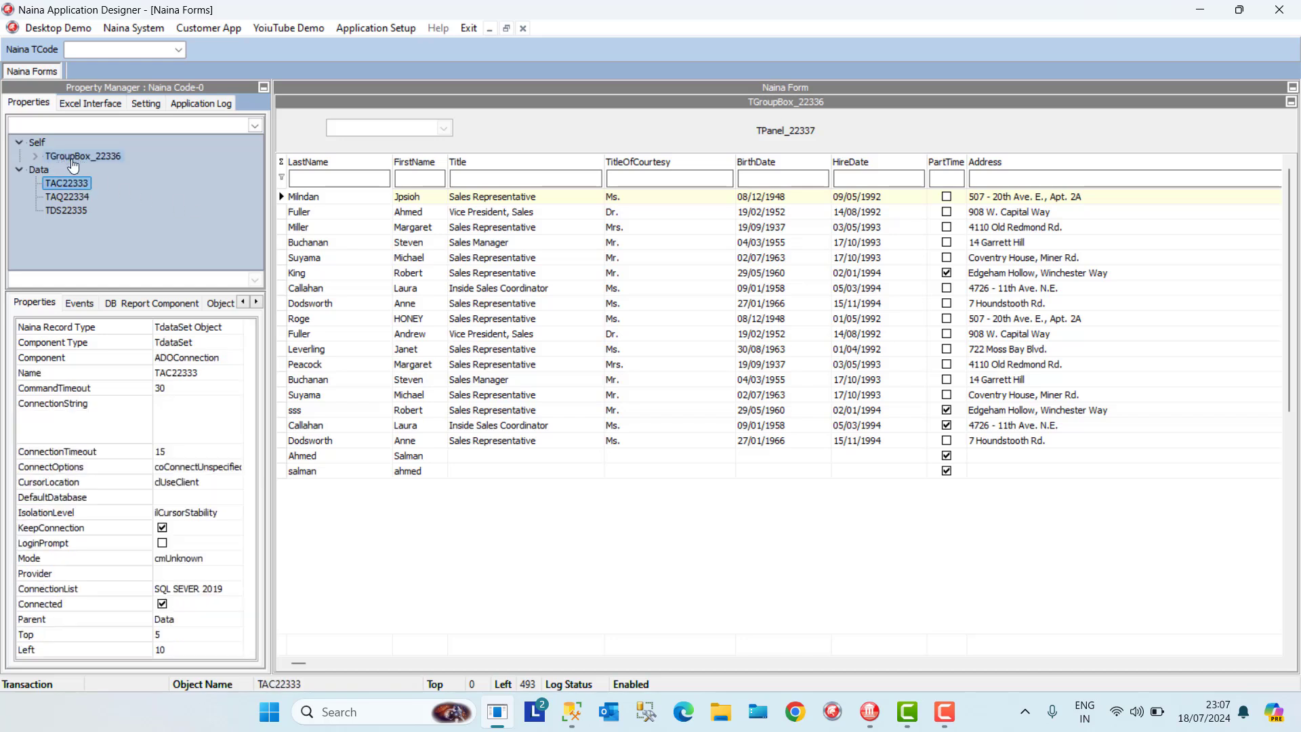
{"action": "left_click", "coordinate": [31, 157]}
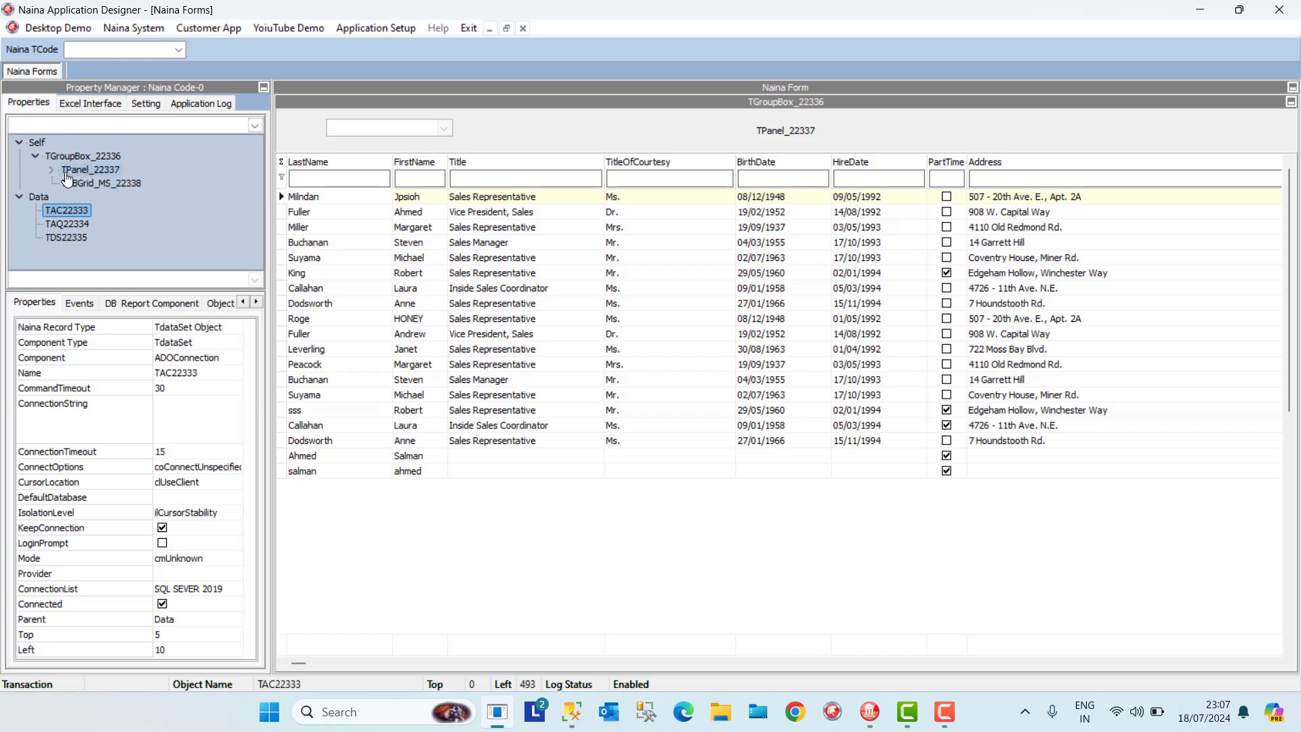
{"action": "left_click", "coordinate": [51, 169]}
{"action": "left_click", "coordinate": [97, 183]}
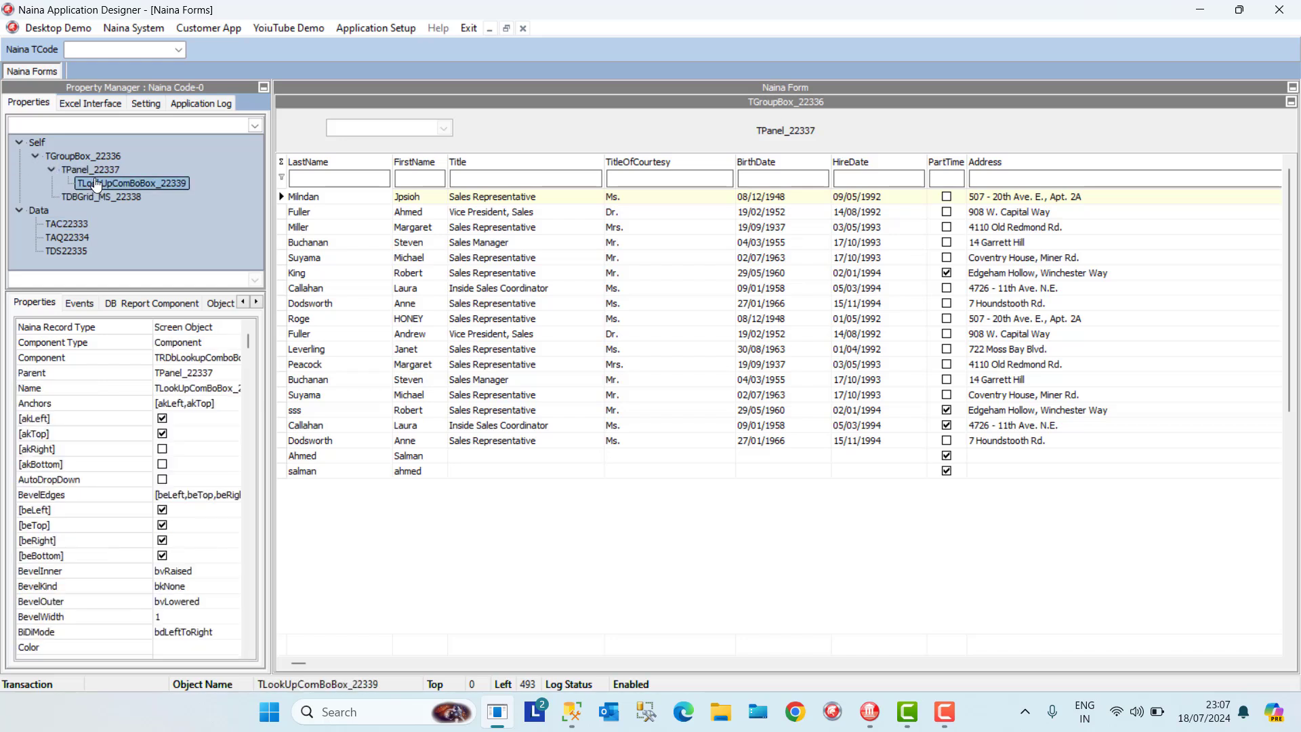
{"action": "key", "text": "Delete"}
Add a second ADOQuery to the form's non-visual components and place its icon beside TAQ22334
{"action": "left_click", "coordinate": [175, 302]}
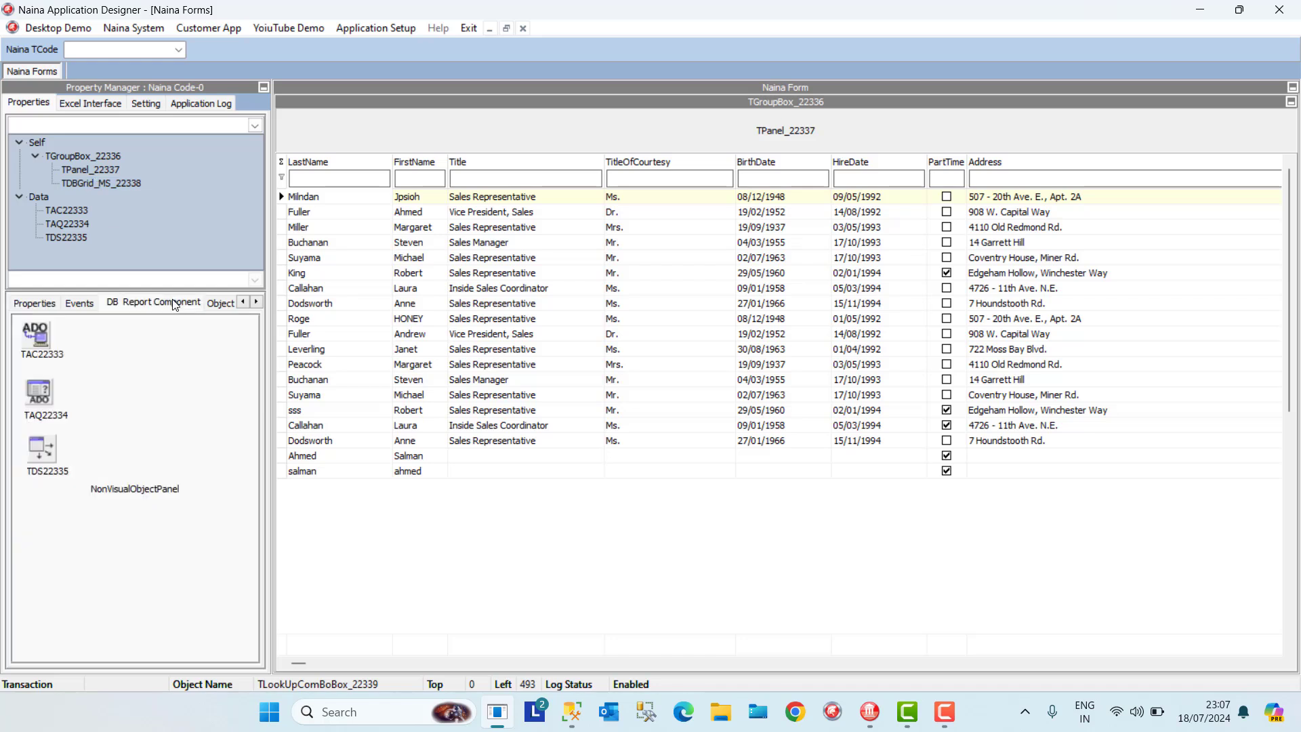
{"action": "right_click", "coordinate": [94, 390]}
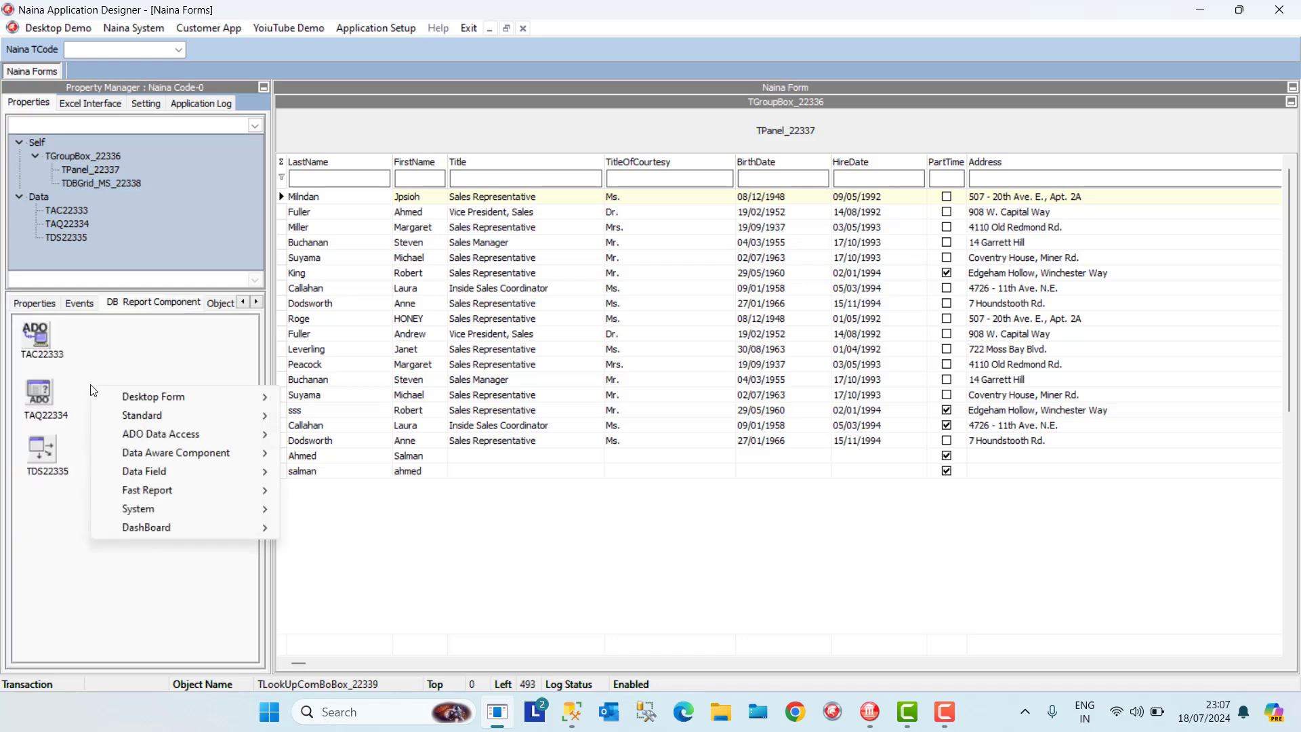
{"action": "mouse_move", "coordinate": [221, 439]}
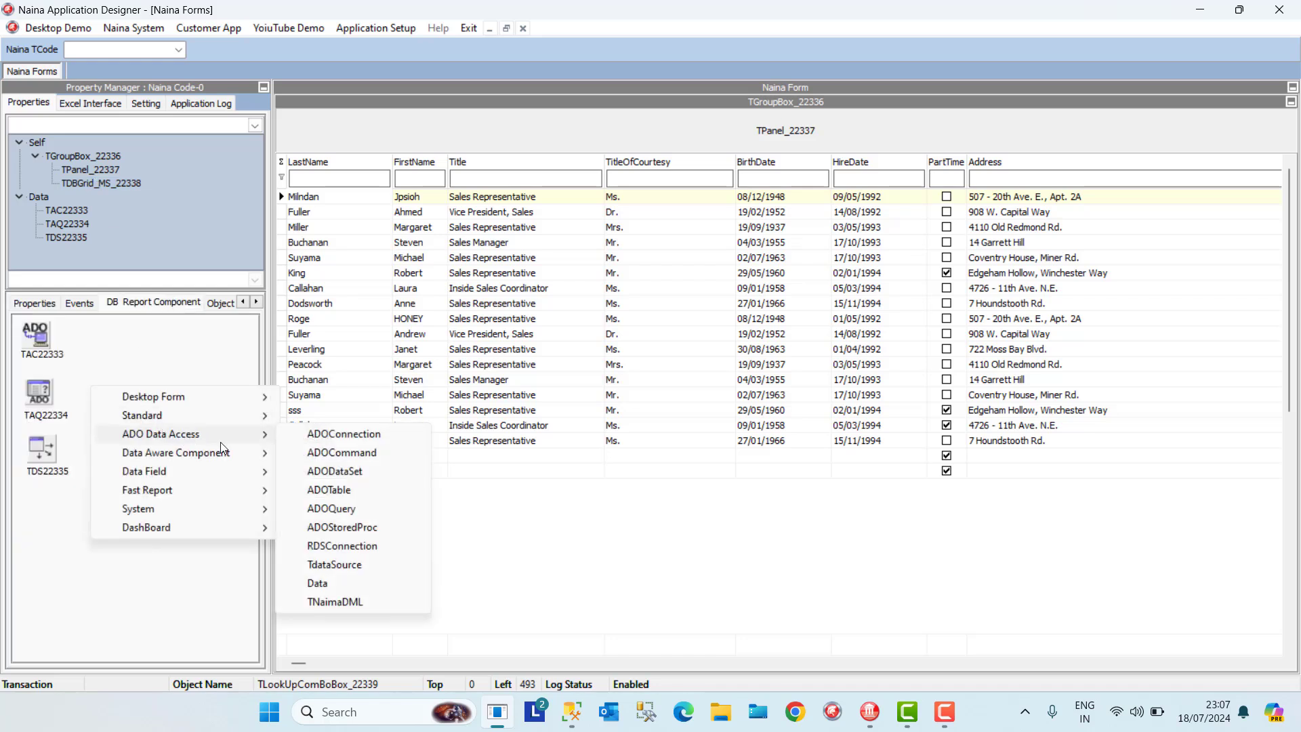
{"action": "left_click", "coordinate": [329, 508]}
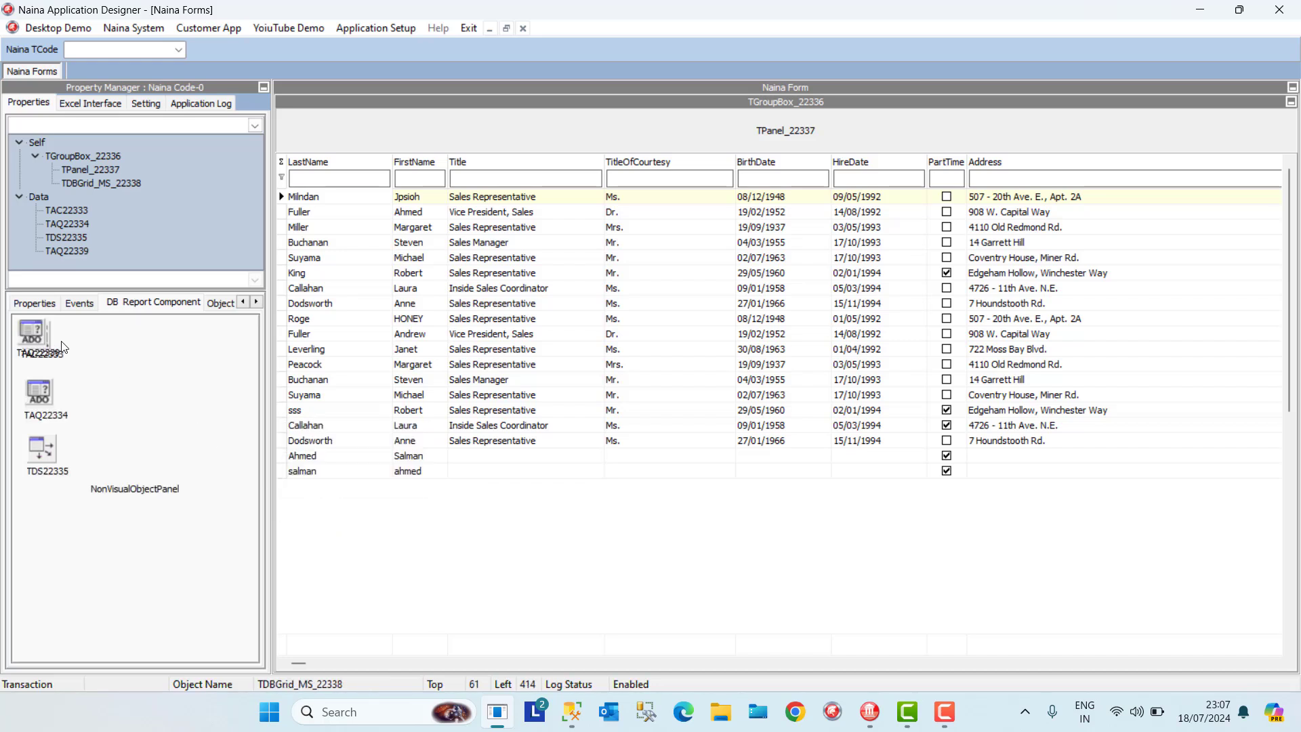
{"action": "left_click_drag", "start_coordinate": [62, 343], "coordinate": [148, 396]}
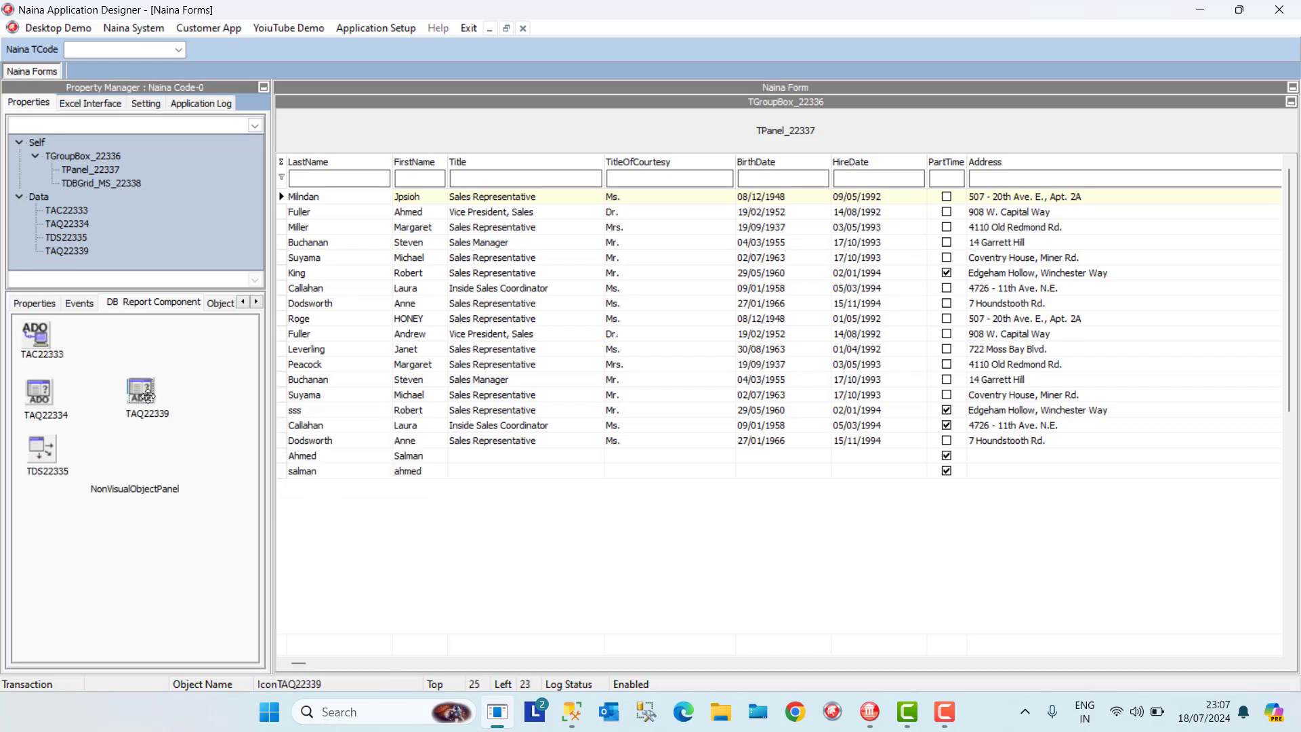
Add a second TdataSource to the non-visual components and place its icon below the new ADO query
{"action": "right_click", "coordinate": [189, 389]}
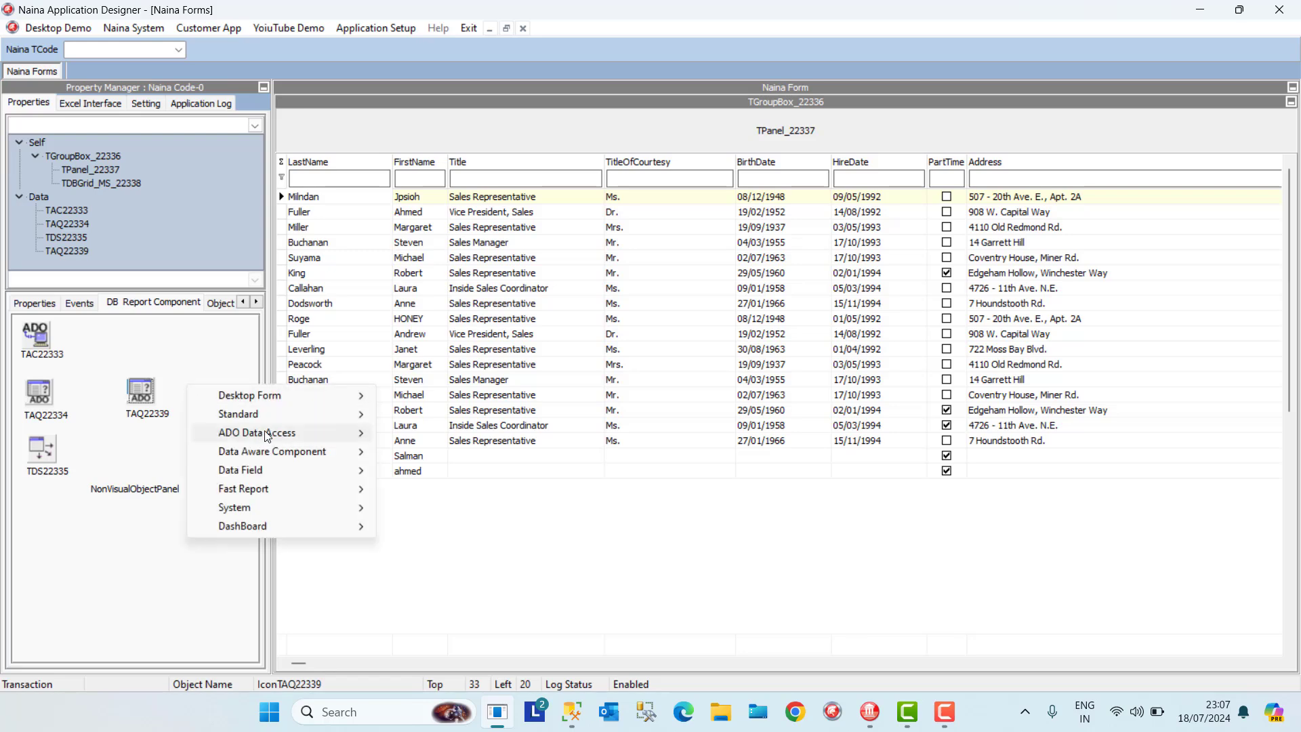
{"action": "mouse_move", "coordinate": [324, 450]}
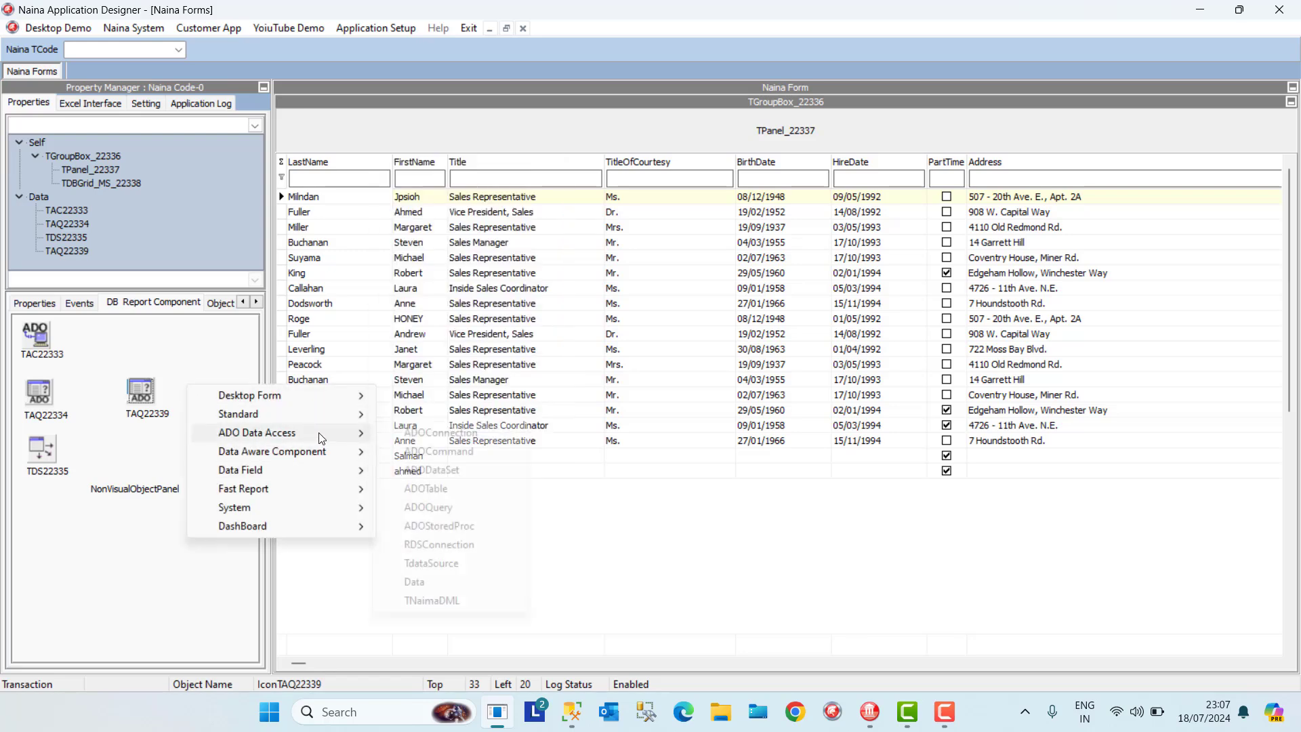
{"action": "left_click", "coordinate": [424, 561]}
{"action": "left_click_drag", "start_coordinate": [56, 345], "coordinate": [143, 449]}
Rename the new ADO query as PreviewList
{"action": "left_click", "coordinate": [142, 396]}
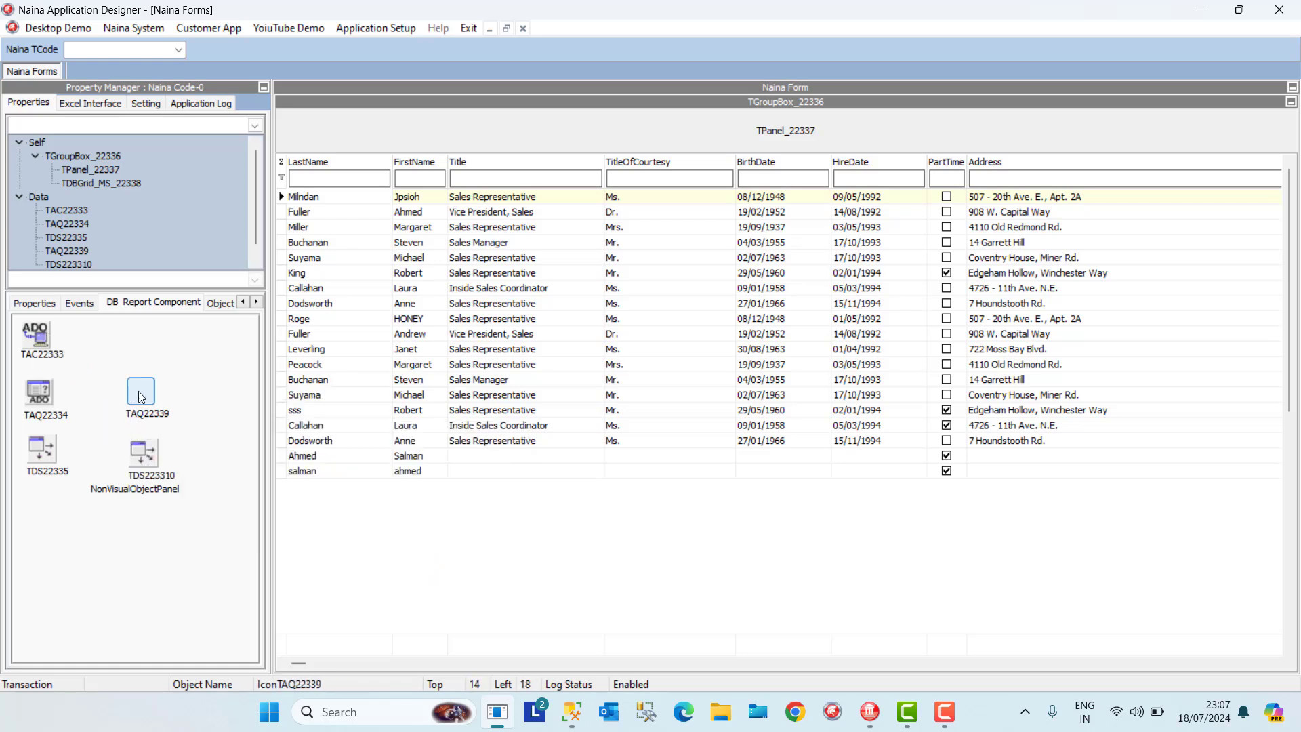
{"action": "left_click", "coordinate": [34, 303]}
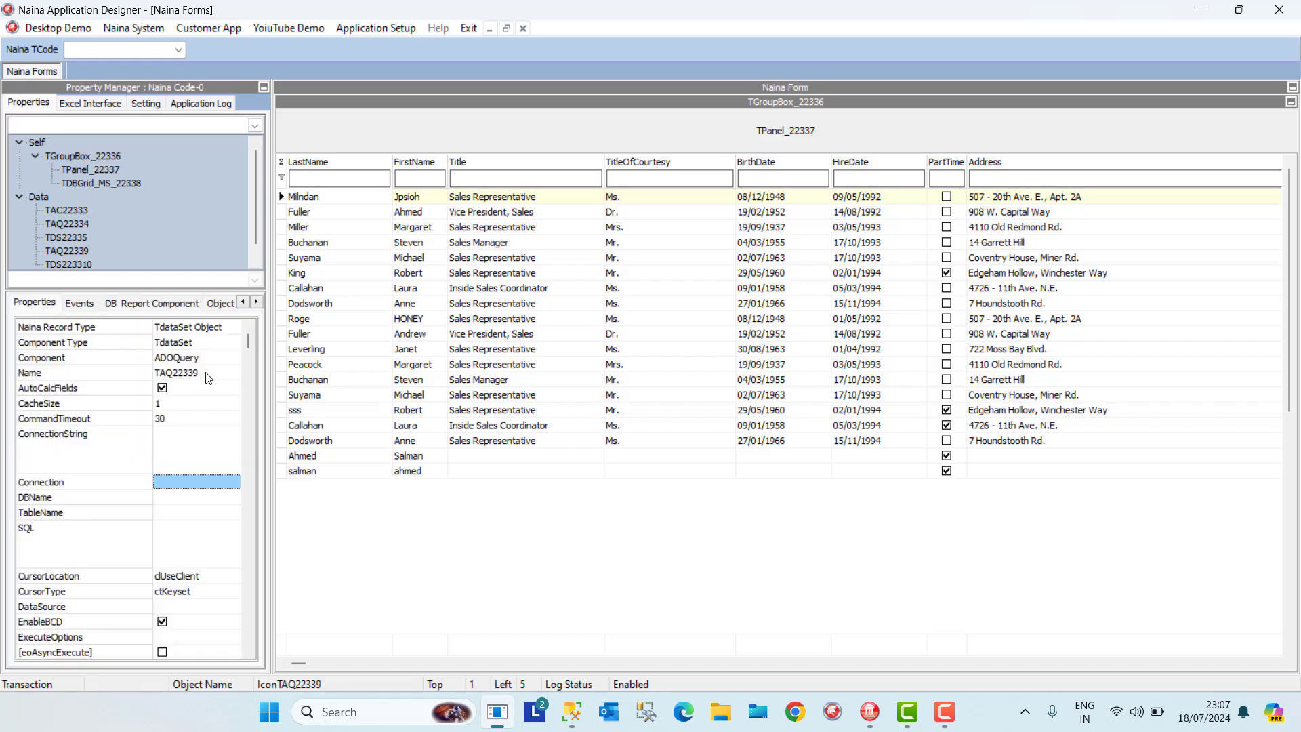
{"action": "left_click", "coordinate": [205, 373]}
{"action": "type", "text": "Pre"}
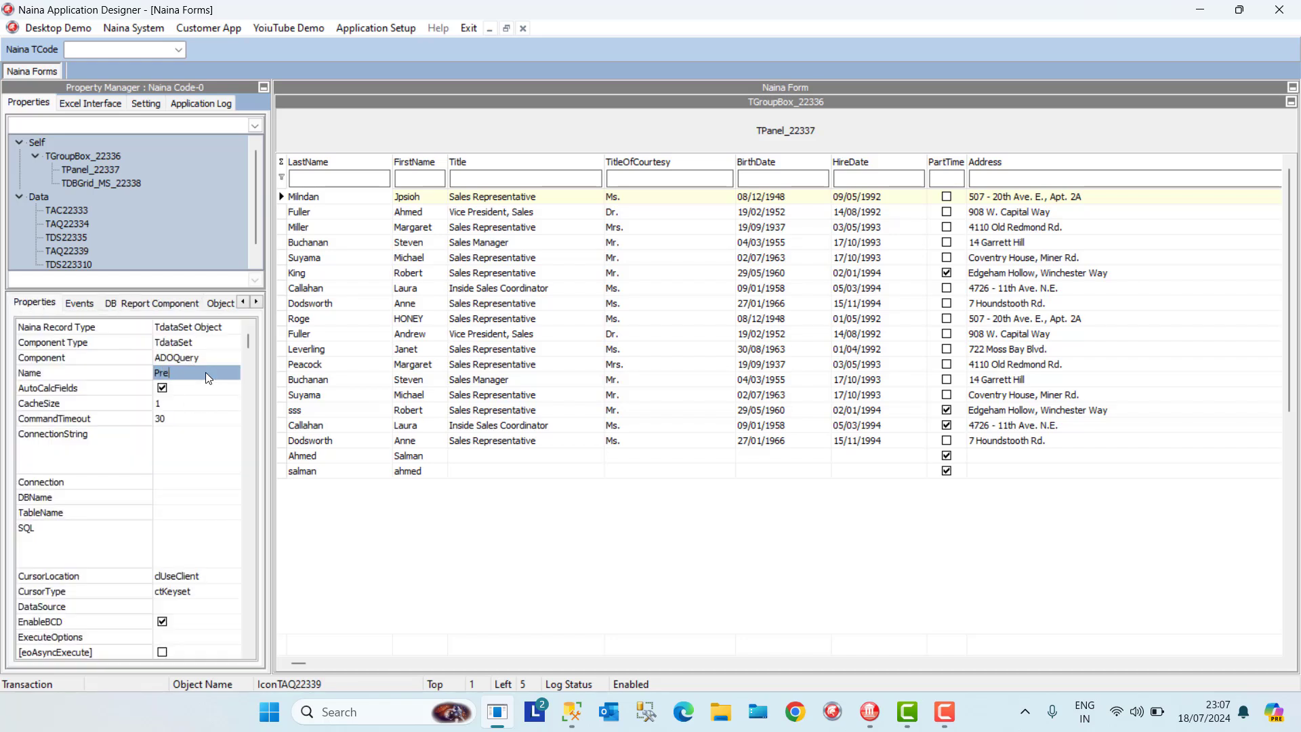
{"action": "type", "text": "viewList"}
Set the PreviewList query's Connection to TAC22333 and its DBName to DBNainaSystem_DESKTOP
{"action": "left_click", "coordinate": [193, 495]}
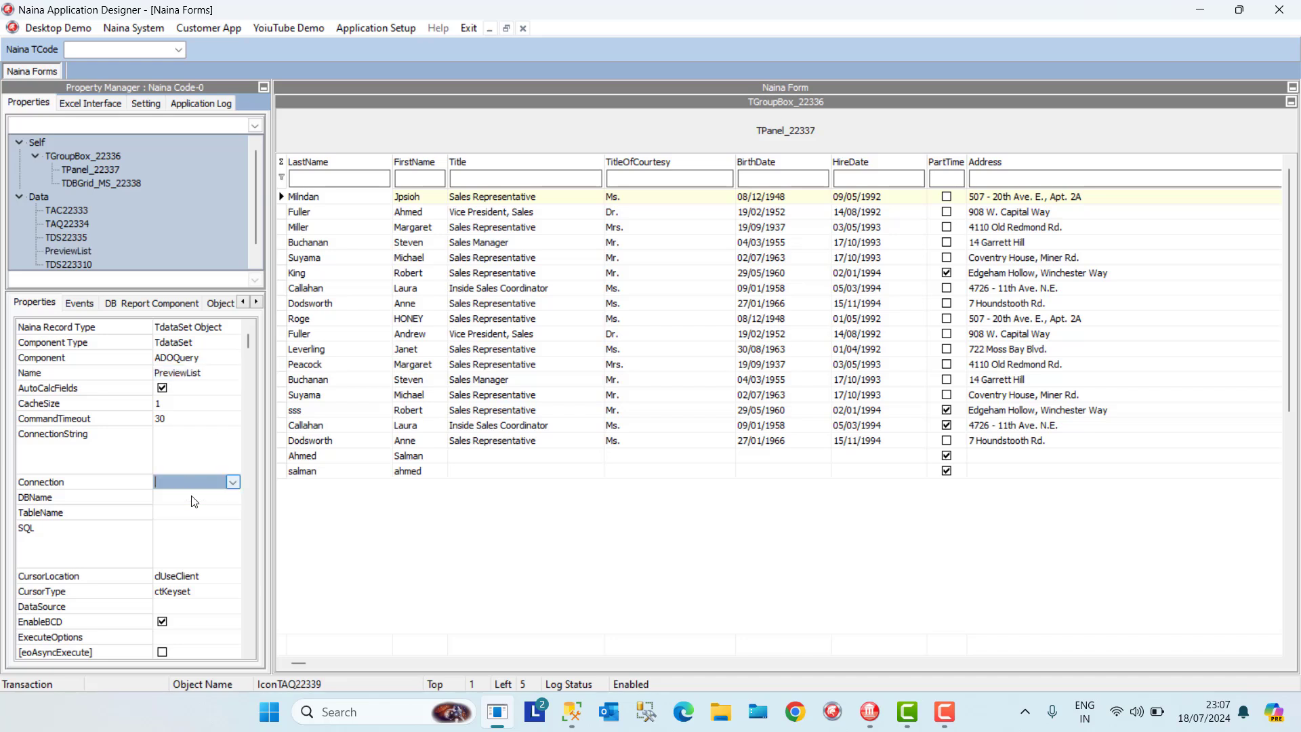
{"action": "left_click", "coordinate": [192, 495]}
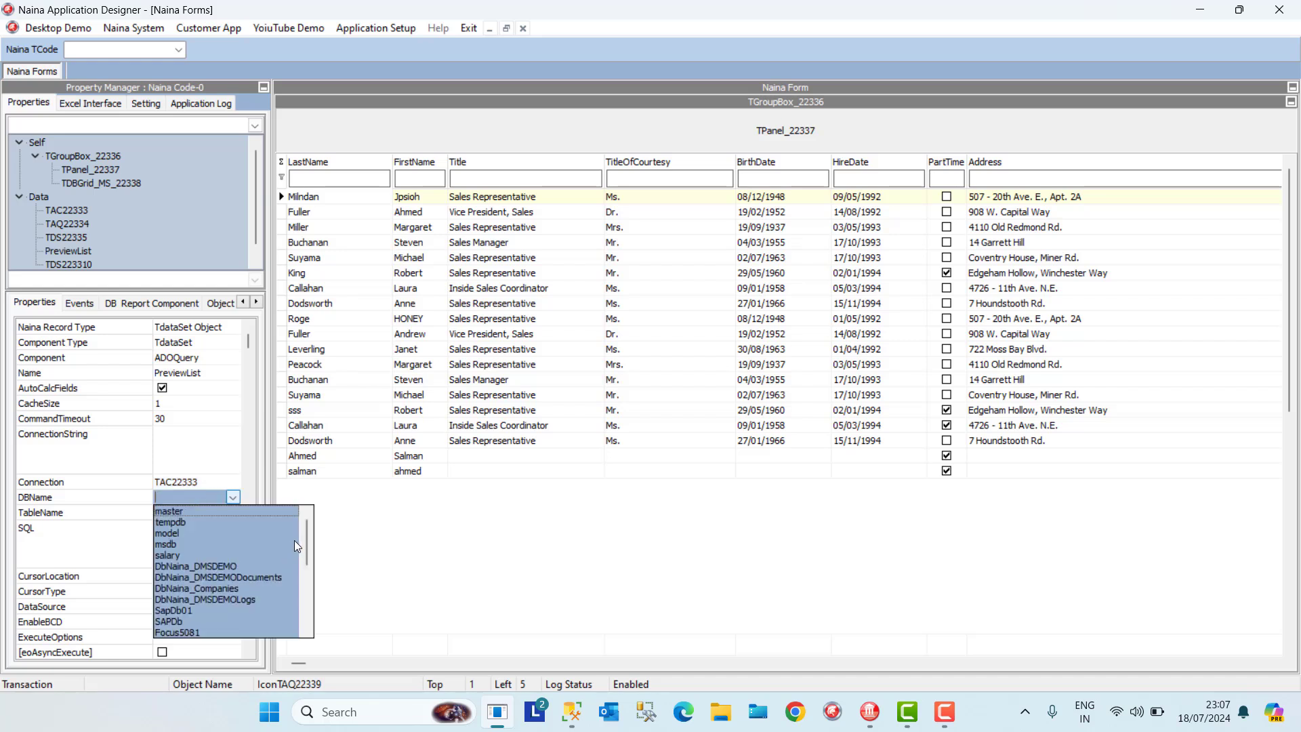
{"action": "left_click_drag", "start_coordinate": [306, 539], "coordinate": [304, 606]}
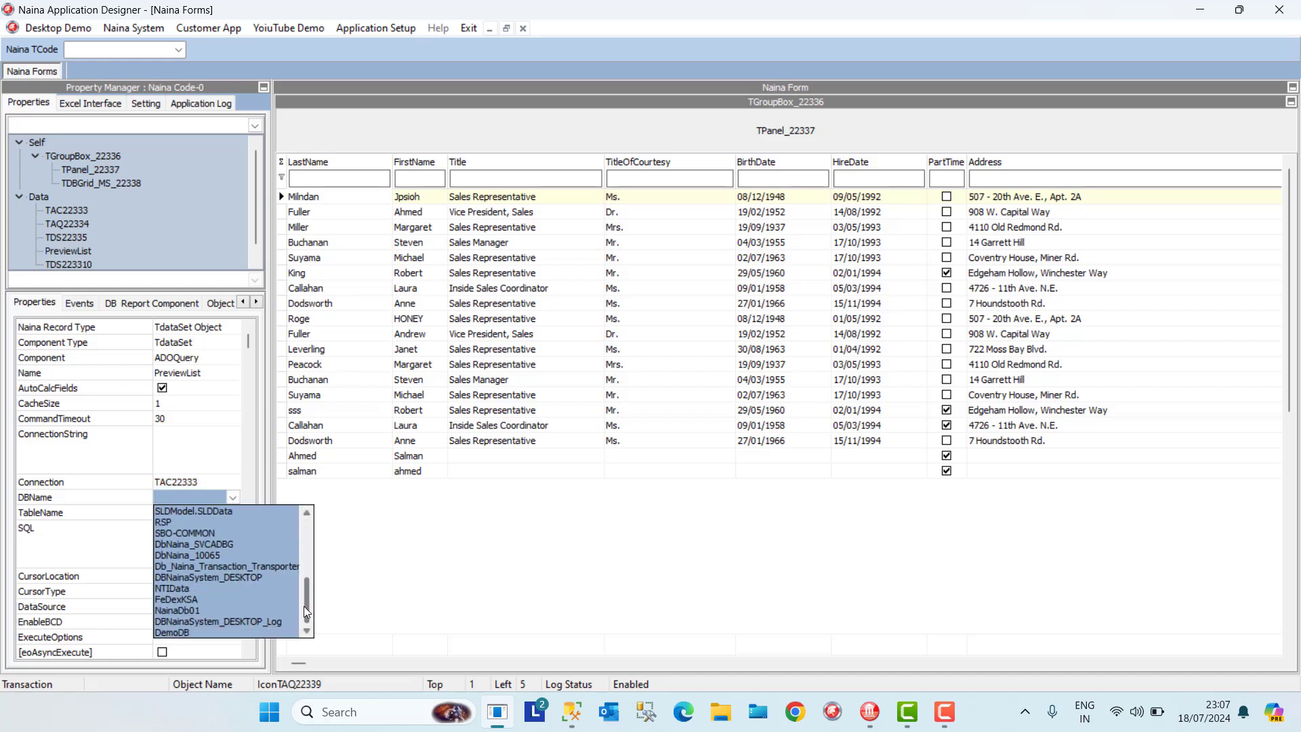
{"action": "left_click", "coordinate": [217, 579]}
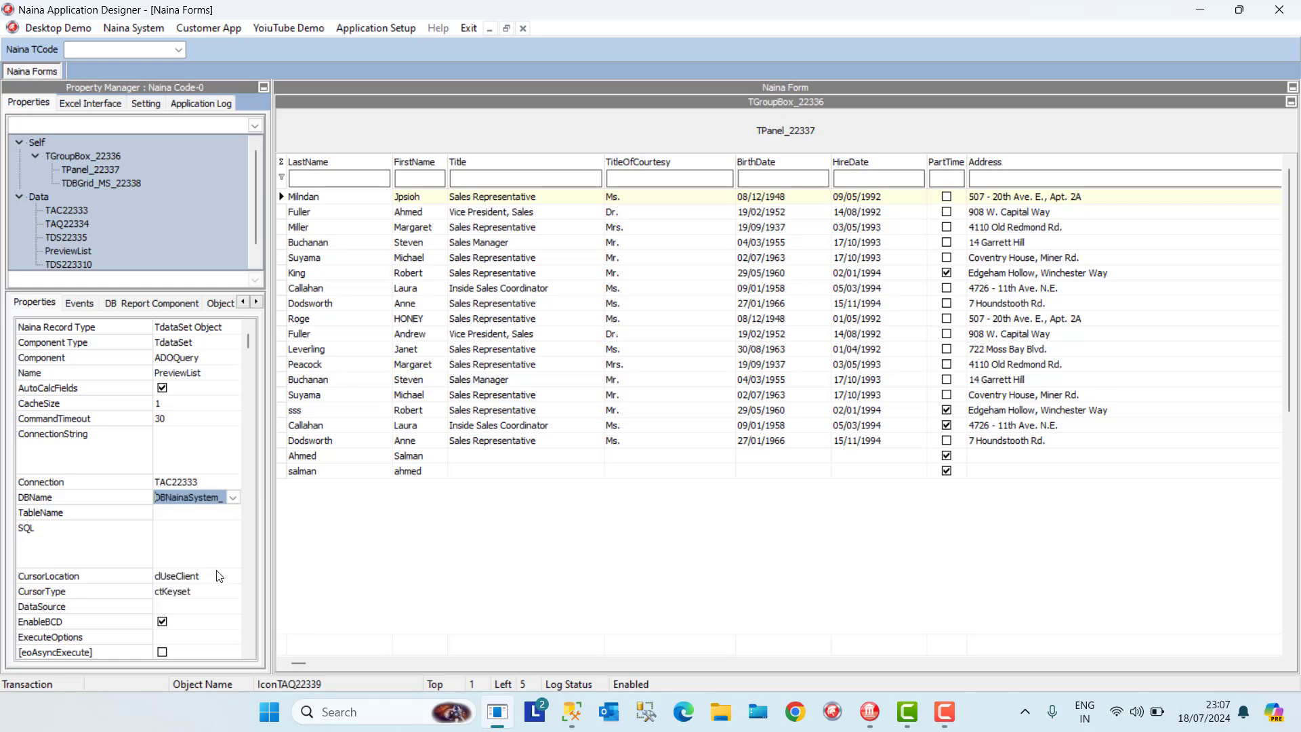
Set the PreviewList query's TableName to Desktop_Preview_Head and let its SQL statement fill in
{"action": "left_click", "coordinate": [224, 515]}
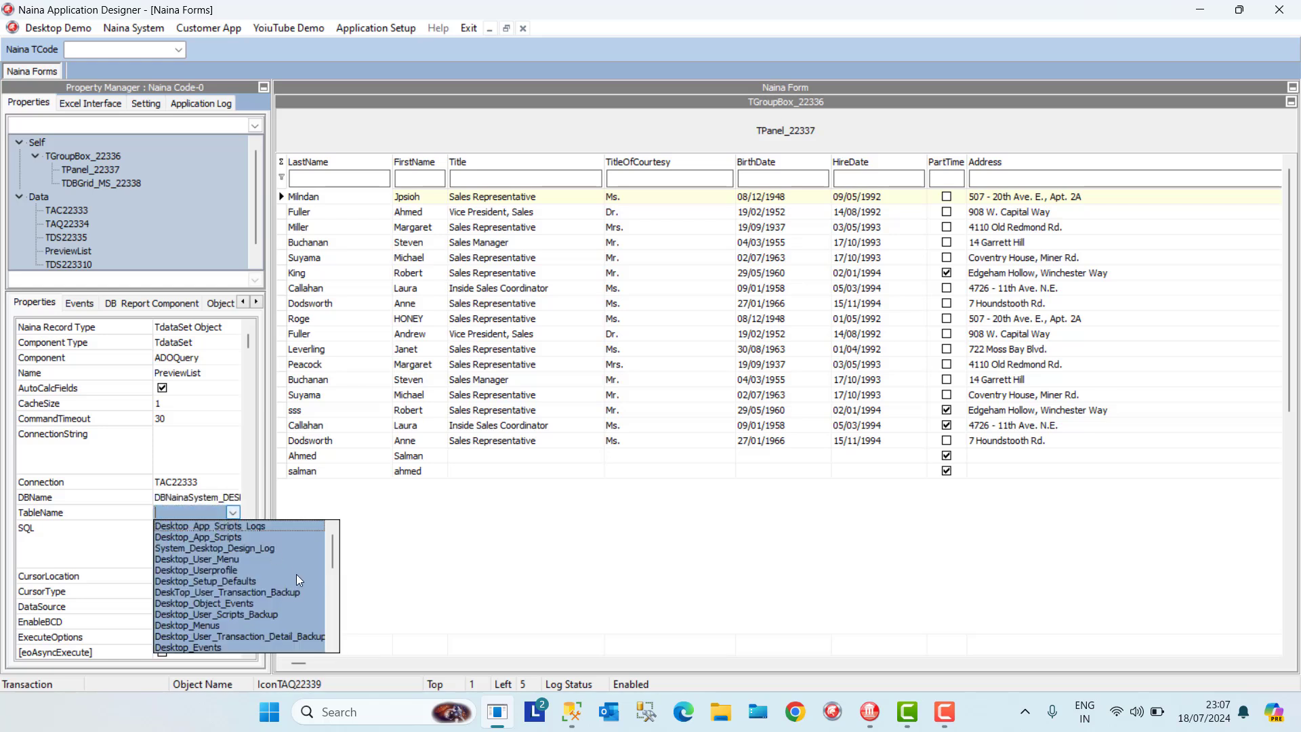
{"action": "left_click_drag", "start_coordinate": [331, 548], "coordinate": [332, 603]}
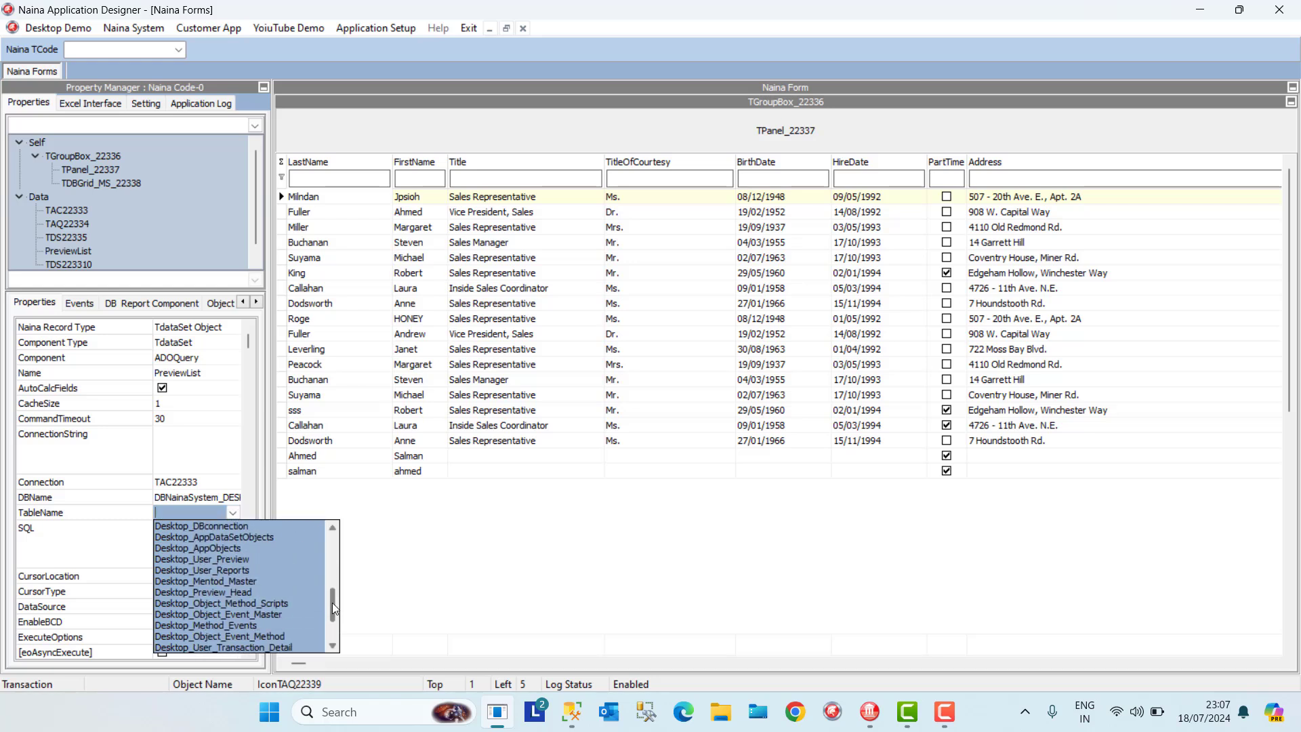
{"action": "left_click", "coordinate": [218, 594]}
{"action": "left_click", "coordinate": [200, 543]}
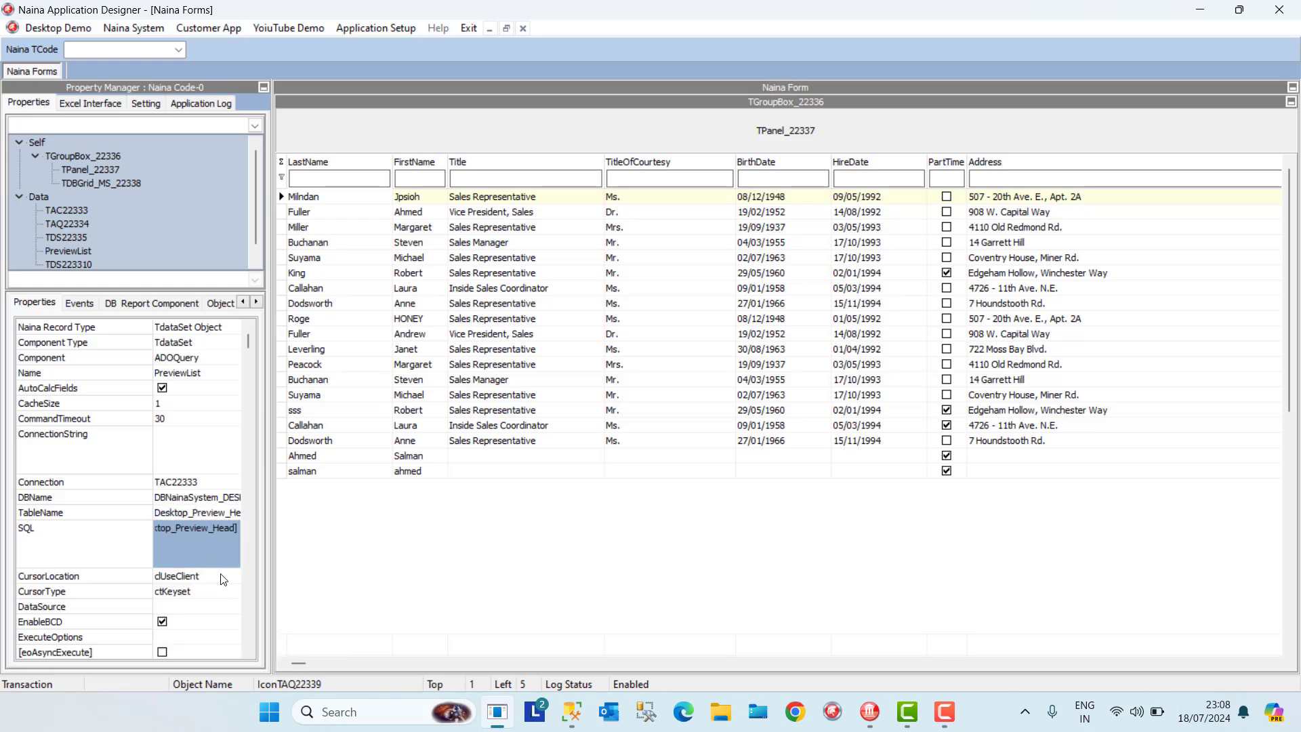
Turn on the Active property of the PreviewList query
{"action": "left_click_drag", "start_coordinate": [247, 341], "coordinate": [249, 627]}
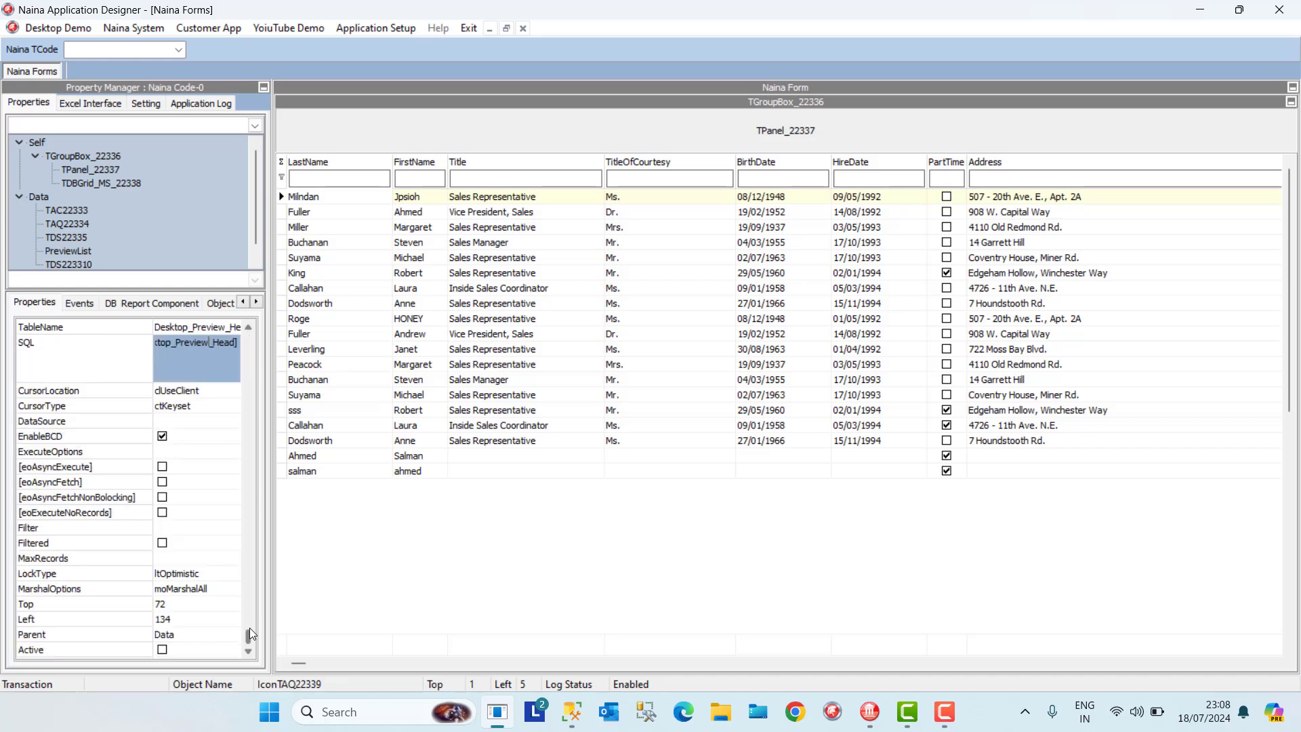
{"action": "left_click", "coordinate": [162, 647]}
{"action": "left_click", "coordinate": [163, 649]}
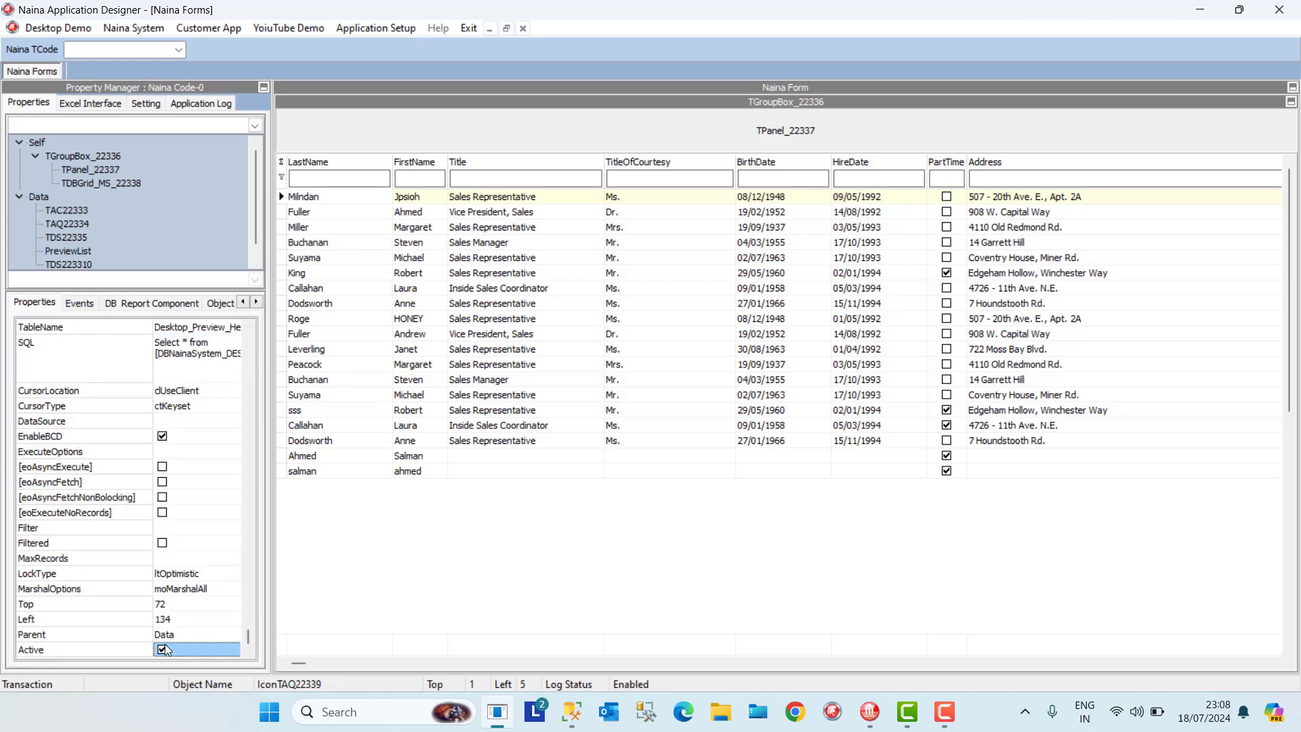
{"action": "left_click", "coordinate": [211, 588]}
{"action": "scroll", "coordinate": [253, 349], "scroll_direction": "up", "scroll_amount": 5}
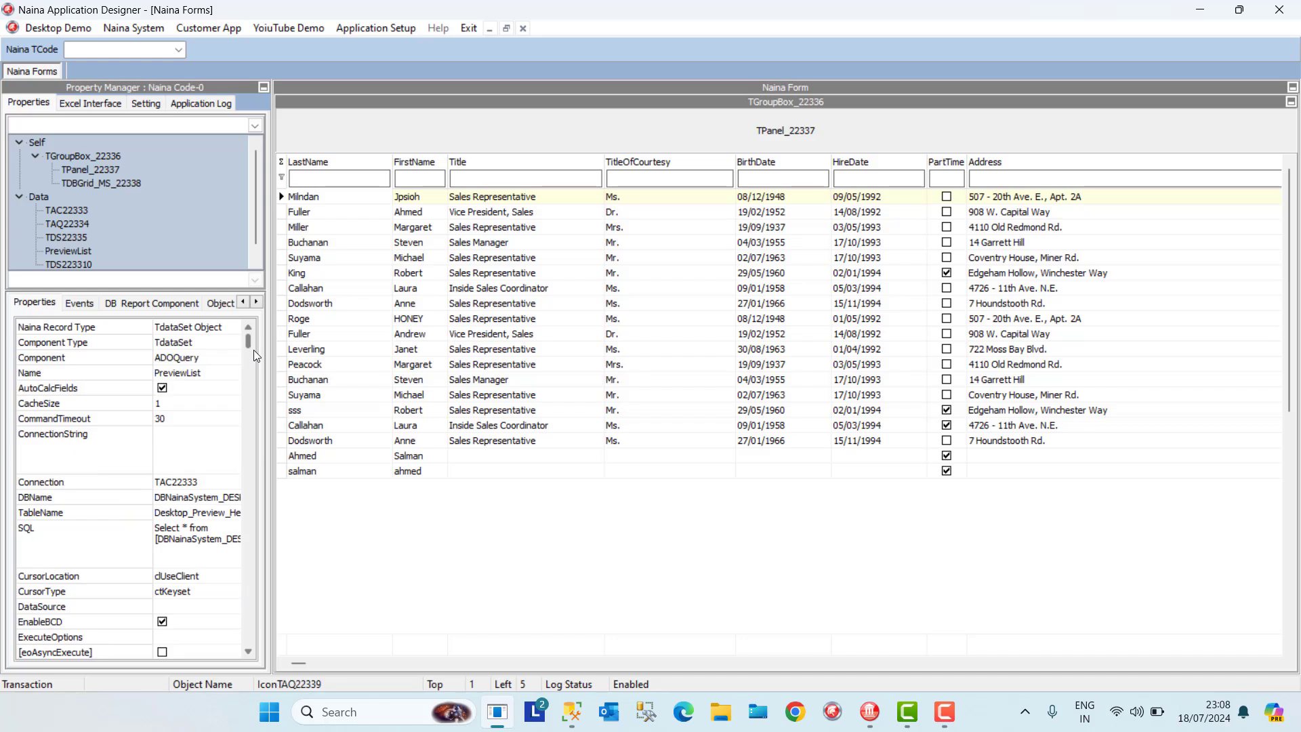
Set the DataSet property of the second data source, TDS223310, to PreviewList
{"action": "left_click", "coordinate": [155, 303]}
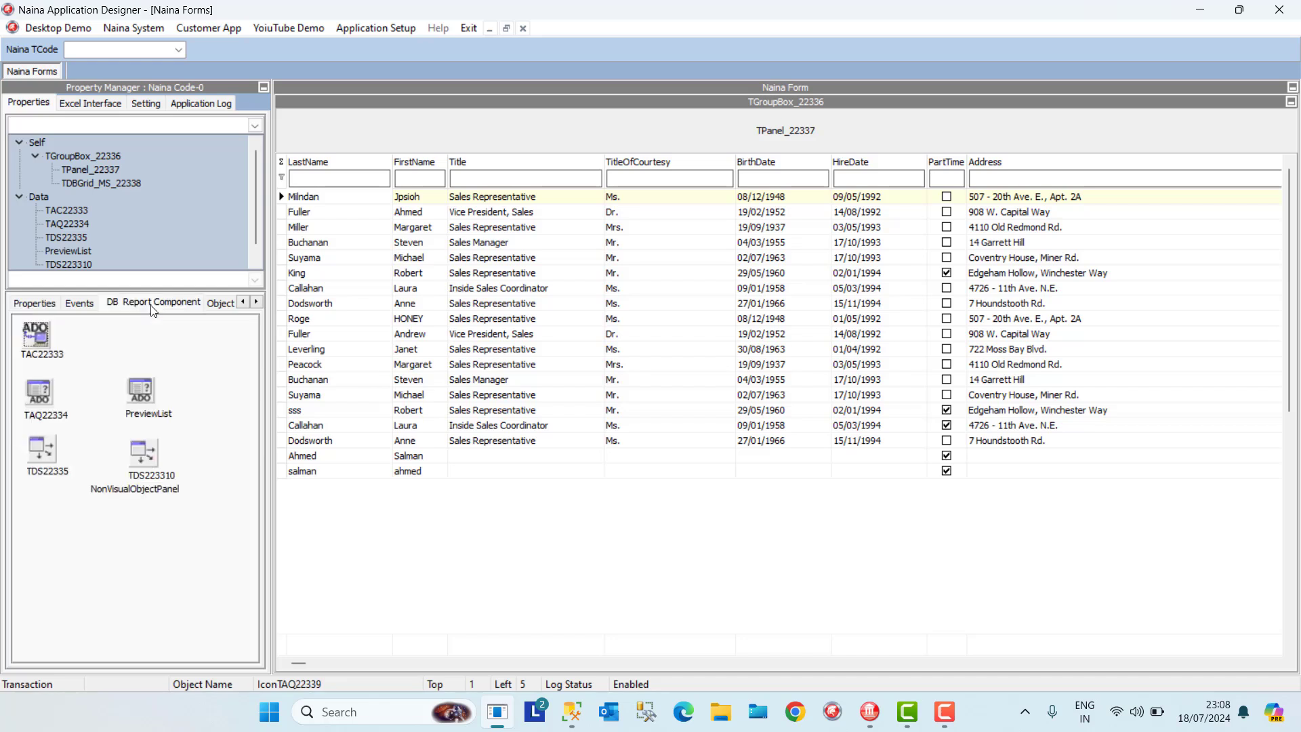
{"action": "left_click", "coordinate": [42, 302]}
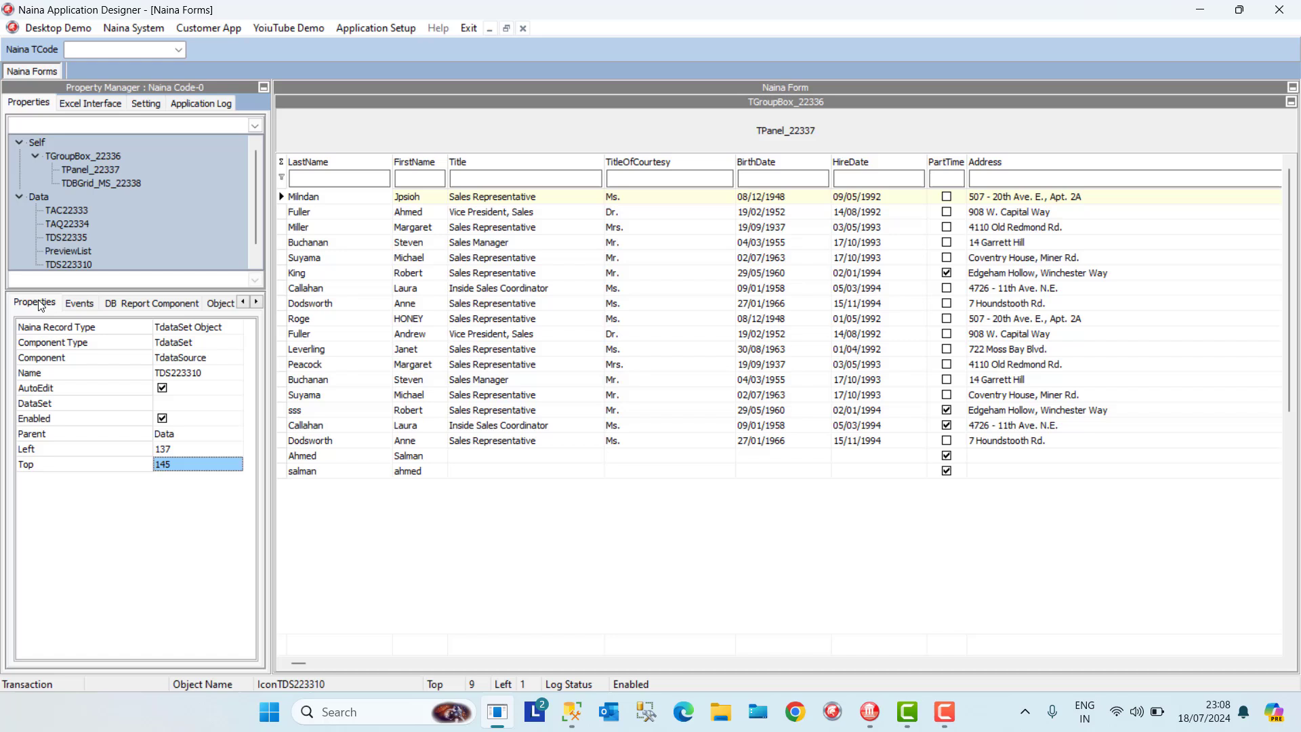
{"action": "left_click", "coordinate": [192, 404]}
{"action": "left_click", "coordinate": [194, 428]}
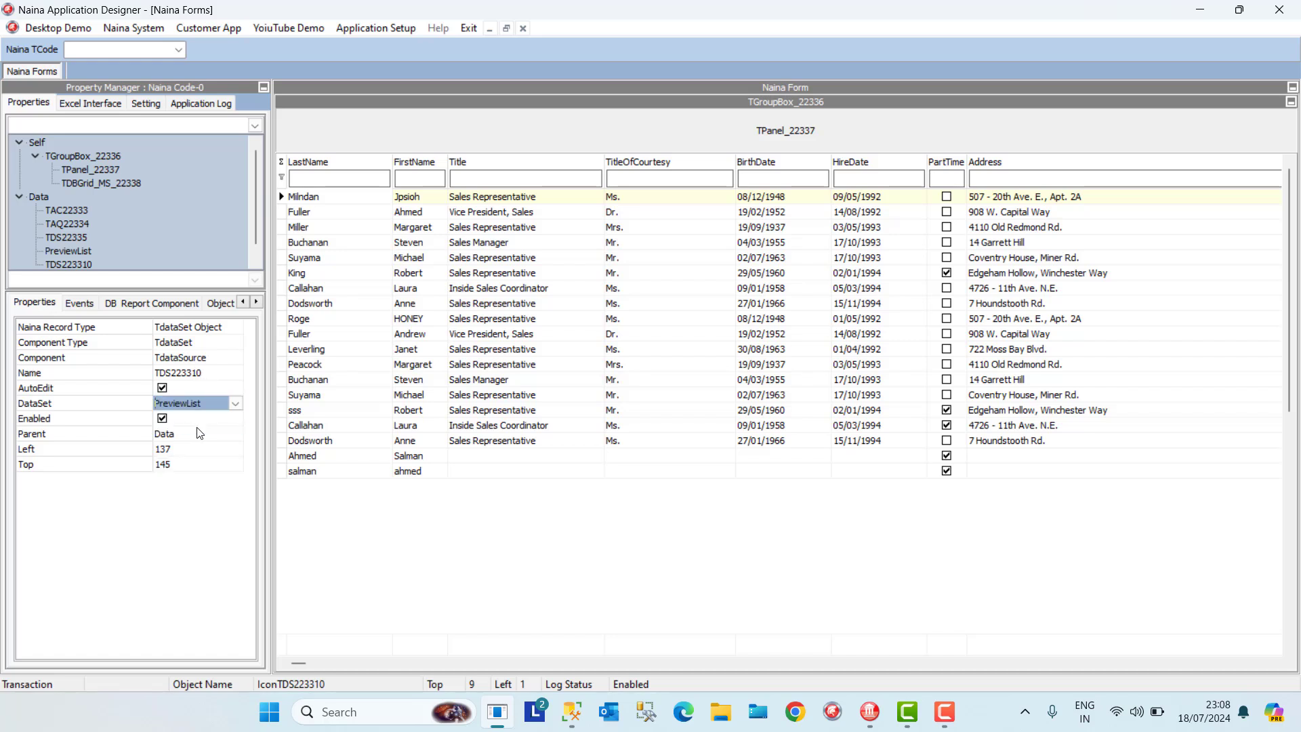
{"action": "left_click", "coordinate": [201, 434]}
{"action": "left_click", "coordinate": [203, 406]}
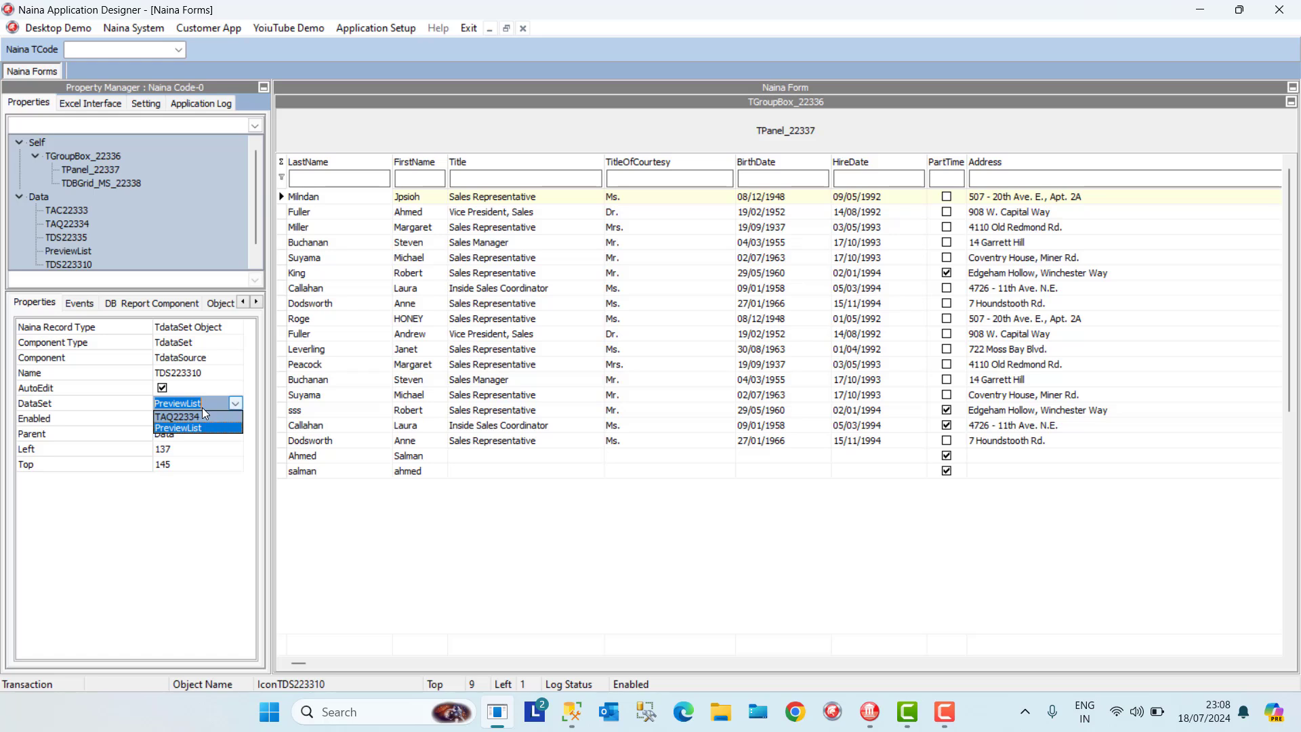
Rename the data source linked to PreviewList as dsPreviewList
{"action": "left_click", "coordinate": [206, 371]}
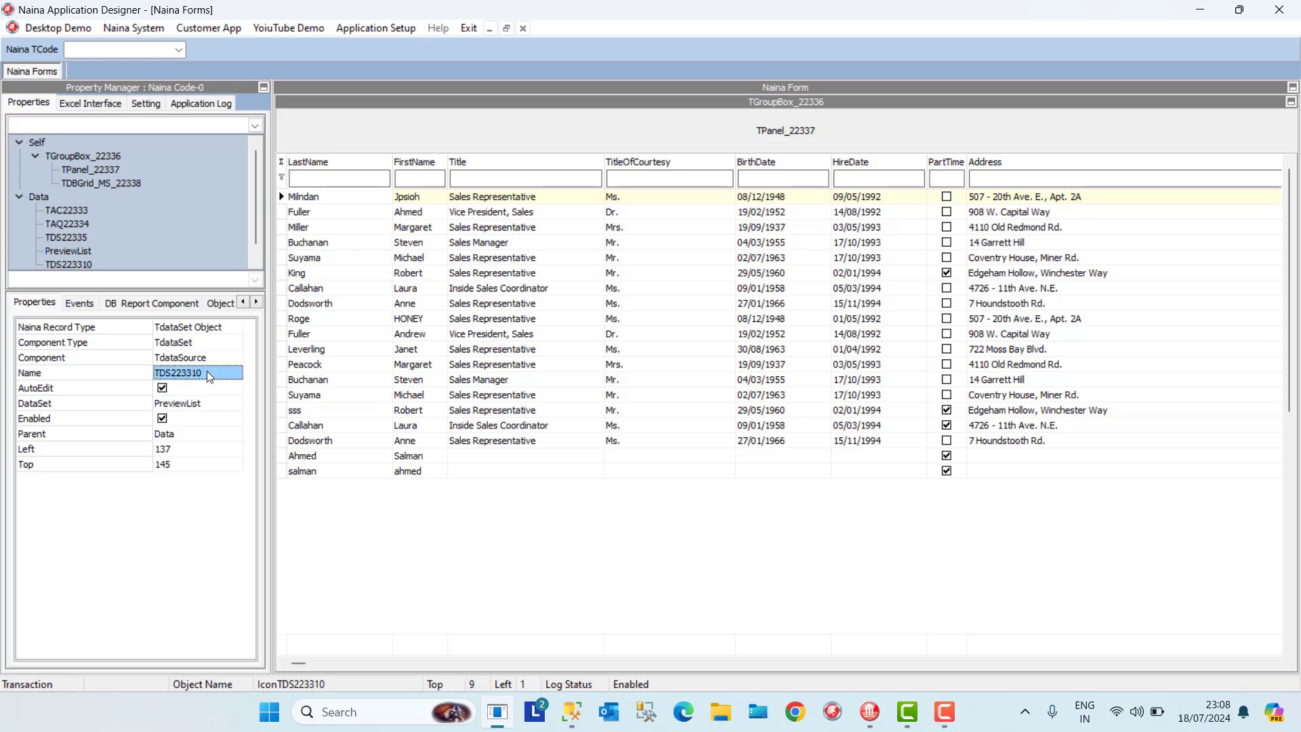
{"action": "type", "text": "dsPreviewList"}
{"action": "left_click", "coordinate": [222, 425]}
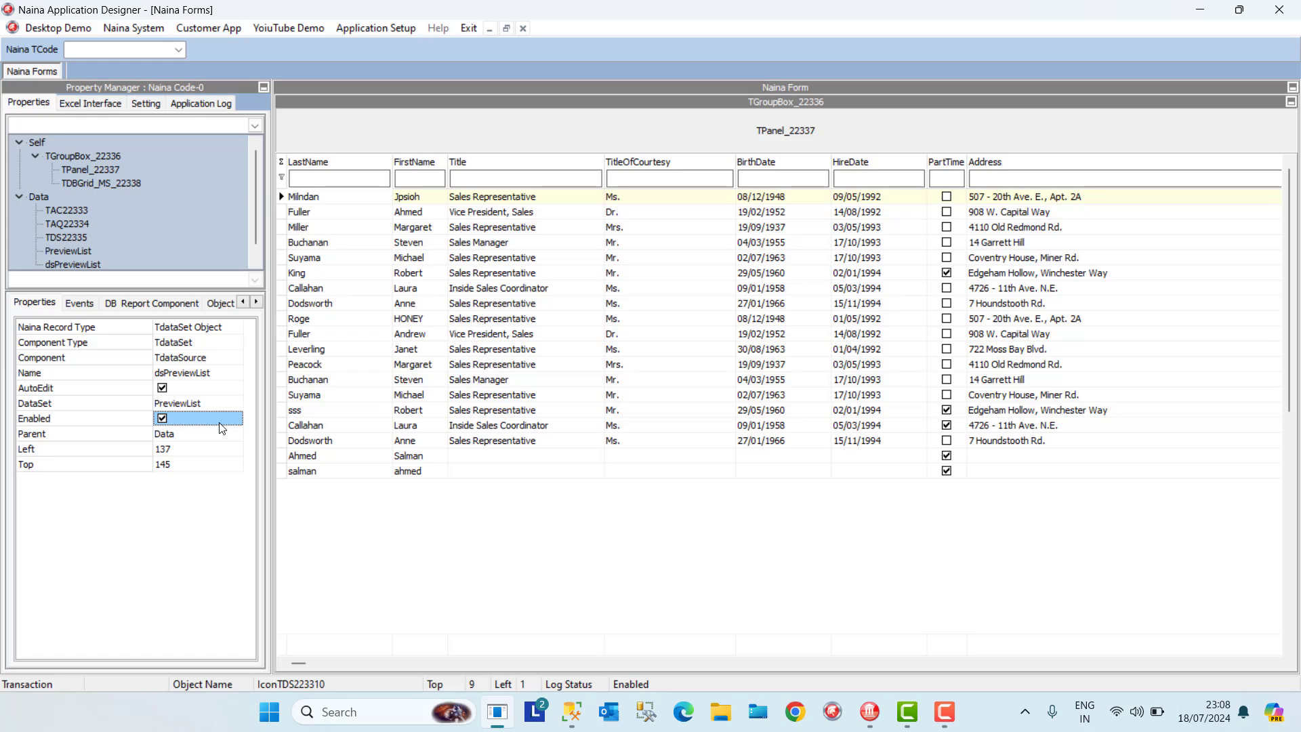
Add a TRDbLookupComboBox near the left end of the panel above the data grid
{"action": "left_click", "coordinate": [301, 123]}
{"action": "right_click", "coordinate": [301, 124]}
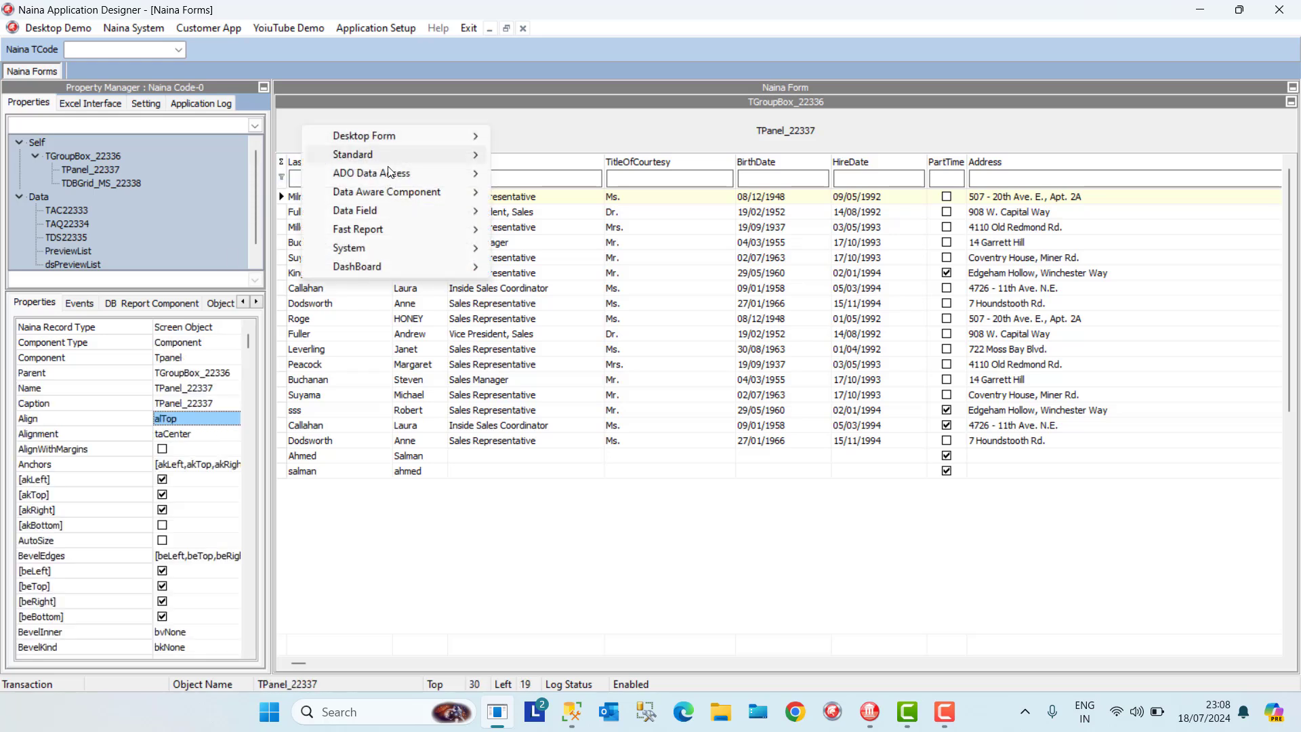
{"action": "mouse_move", "coordinate": [411, 178]}
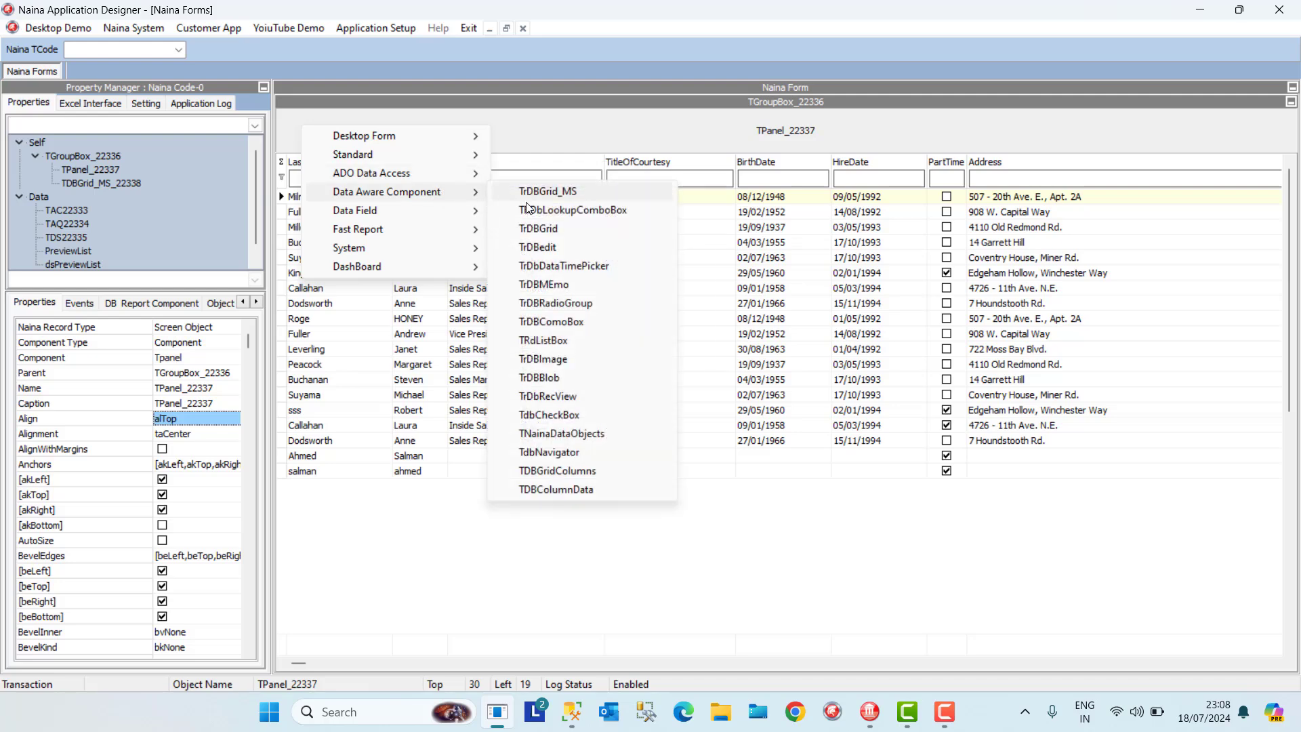
{"action": "left_click", "coordinate": [534, 210]}
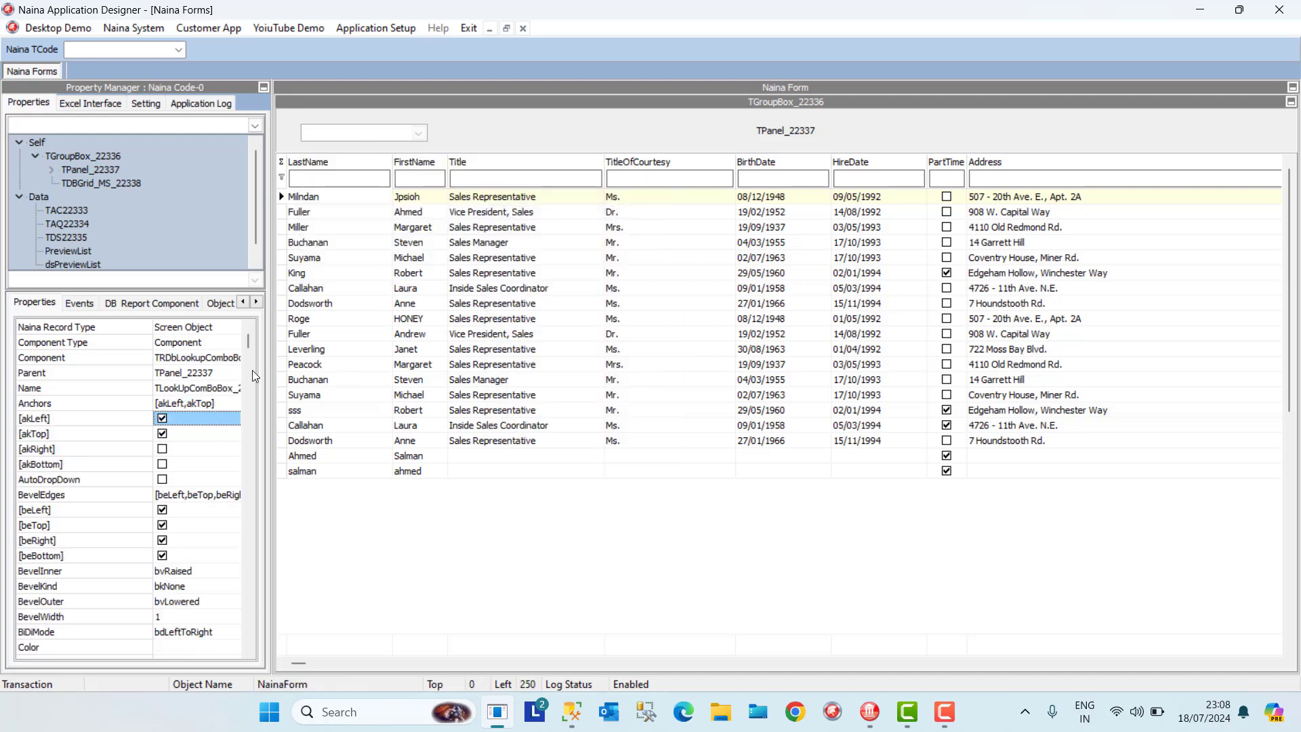
Set the ListSource property of the panel's lookup combo box to dsPreviewList
{"action": "left_click", "coordinate": [249, 514]}
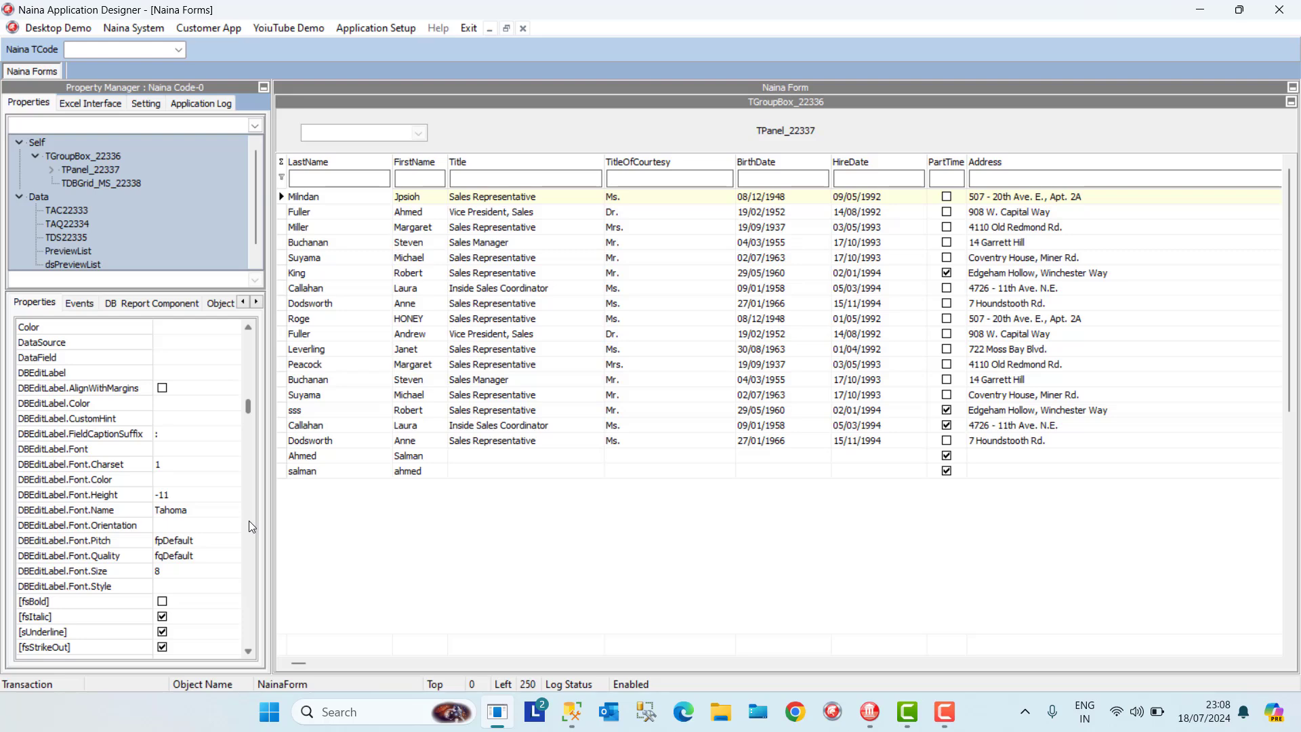
{"action": "left_click", "coordinate": [249, 520]}
{"action": "left_click", "coordinate": [252, 559]}
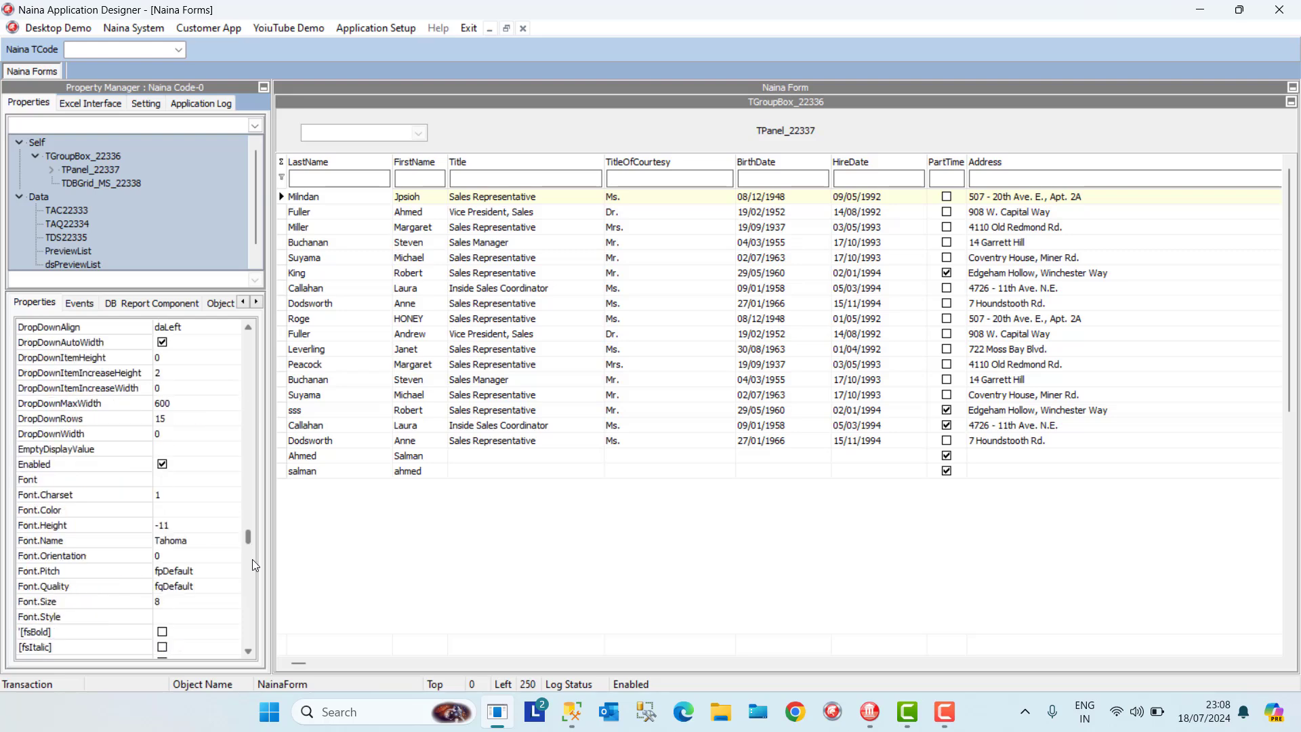
{"action": "left_click", "coordinate": [255, 609]}
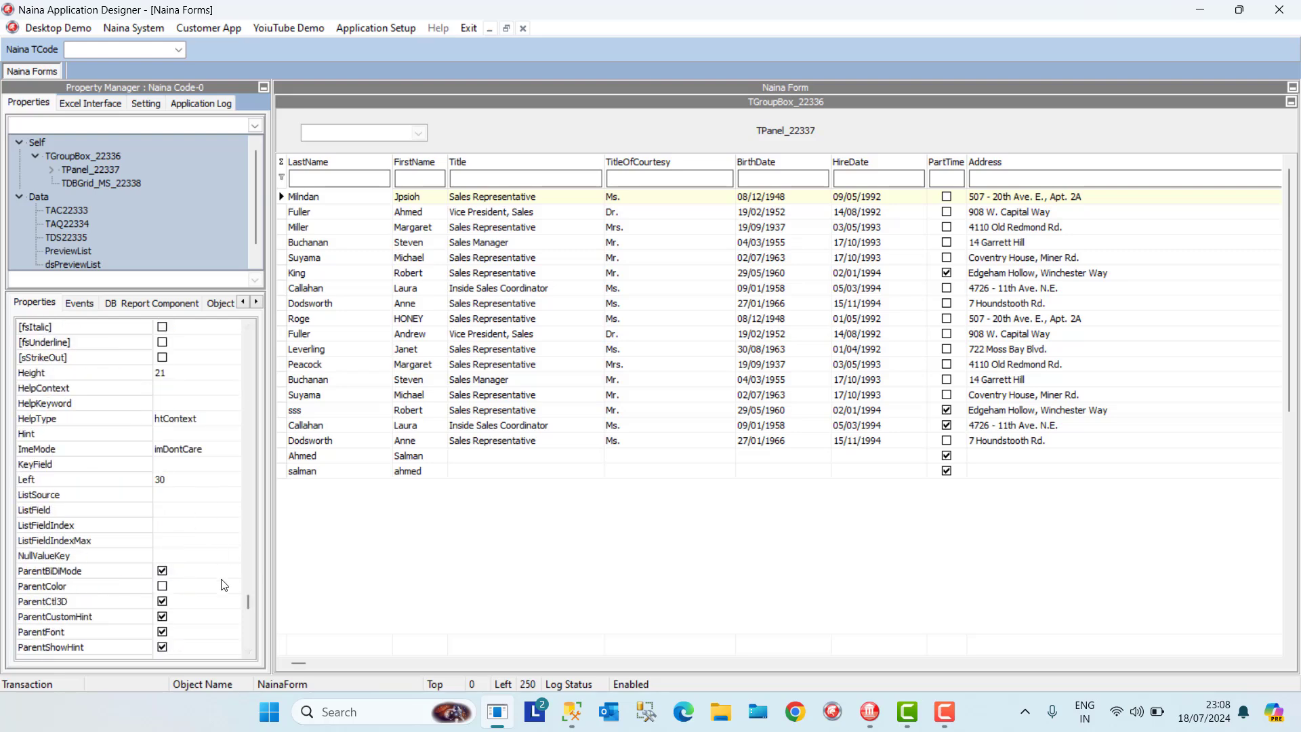
{"action": "left_click", "coordinate": [176, 498]}
{"action": "left_click", "coordinate": [175, 500]}
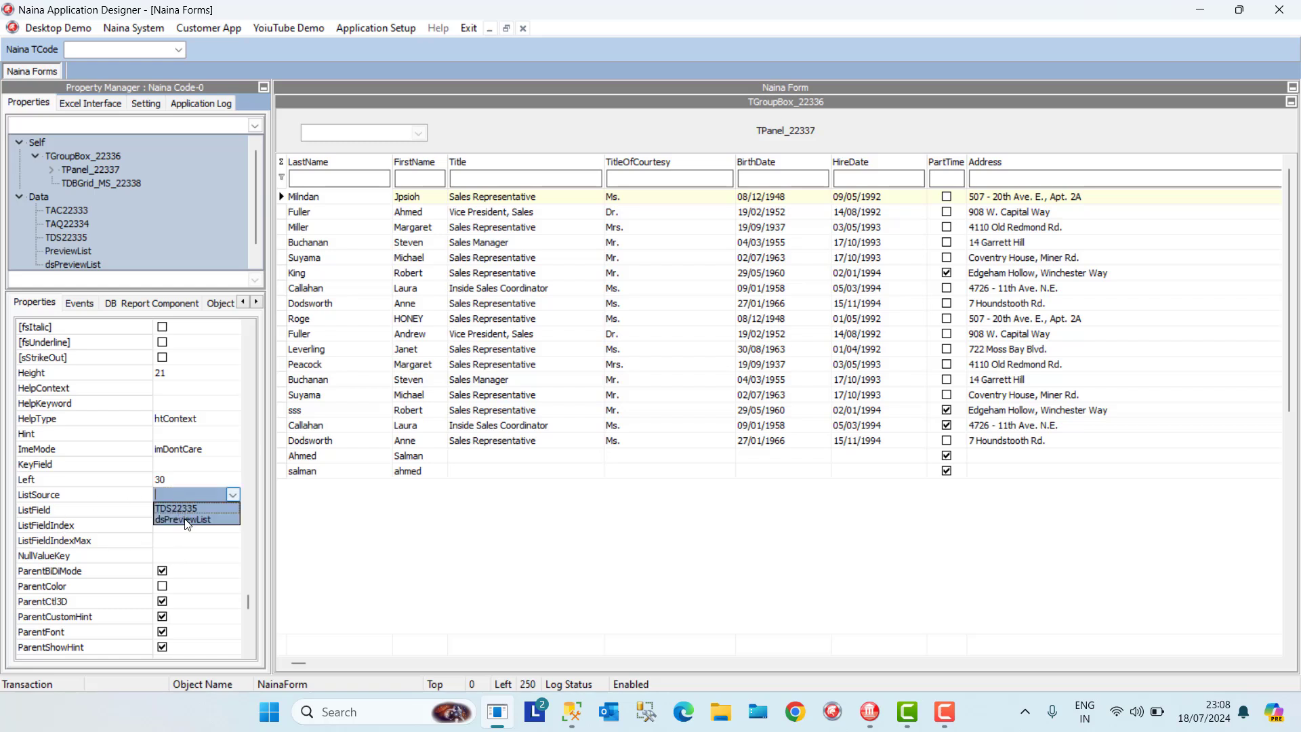
{"action": "left_click", "coordinate": [188, 520]}
Set the lookup combo box's ListField to PreviewName and its KeyField to PreviewID
{"action": "left_click", "coordinate": [175, 515]}
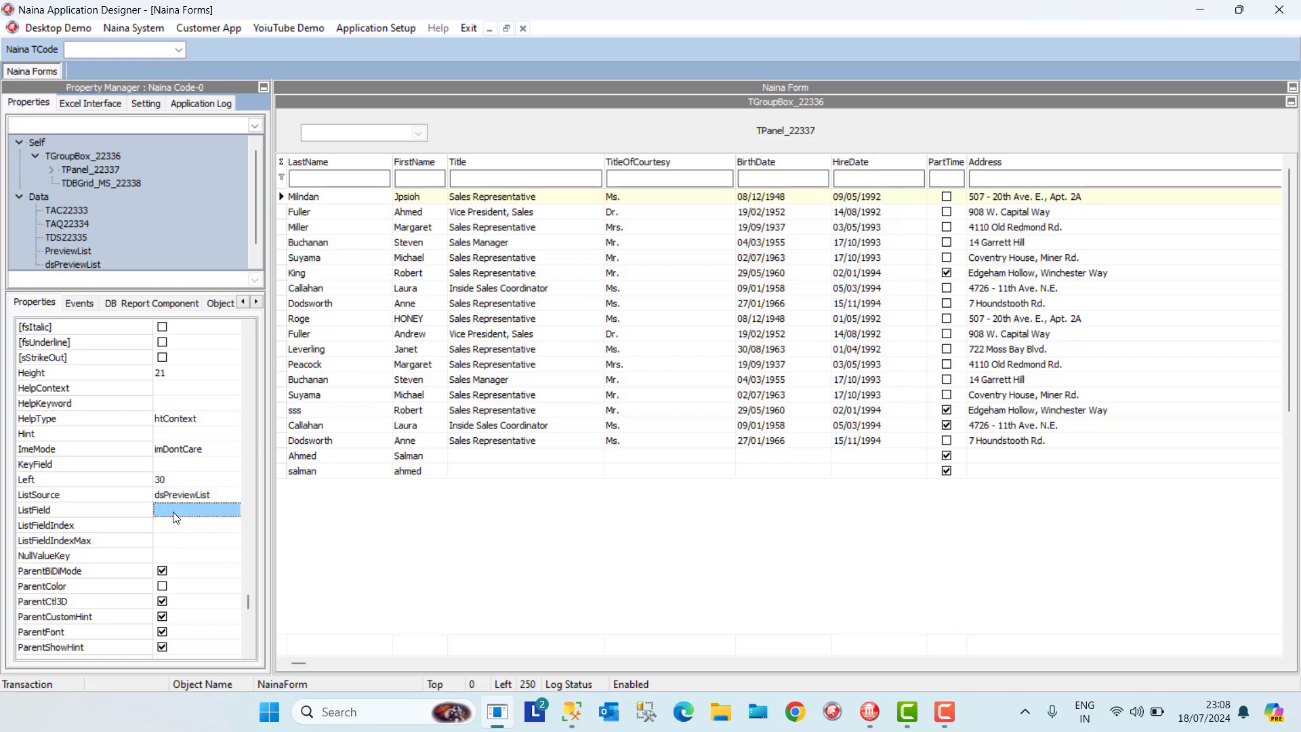
{"action": "left_click", "coordinate": [175, 517]}
{"action": "type", "text": "PreviewName"}
{"action": "left_click", "coordinate": [189, 464]}
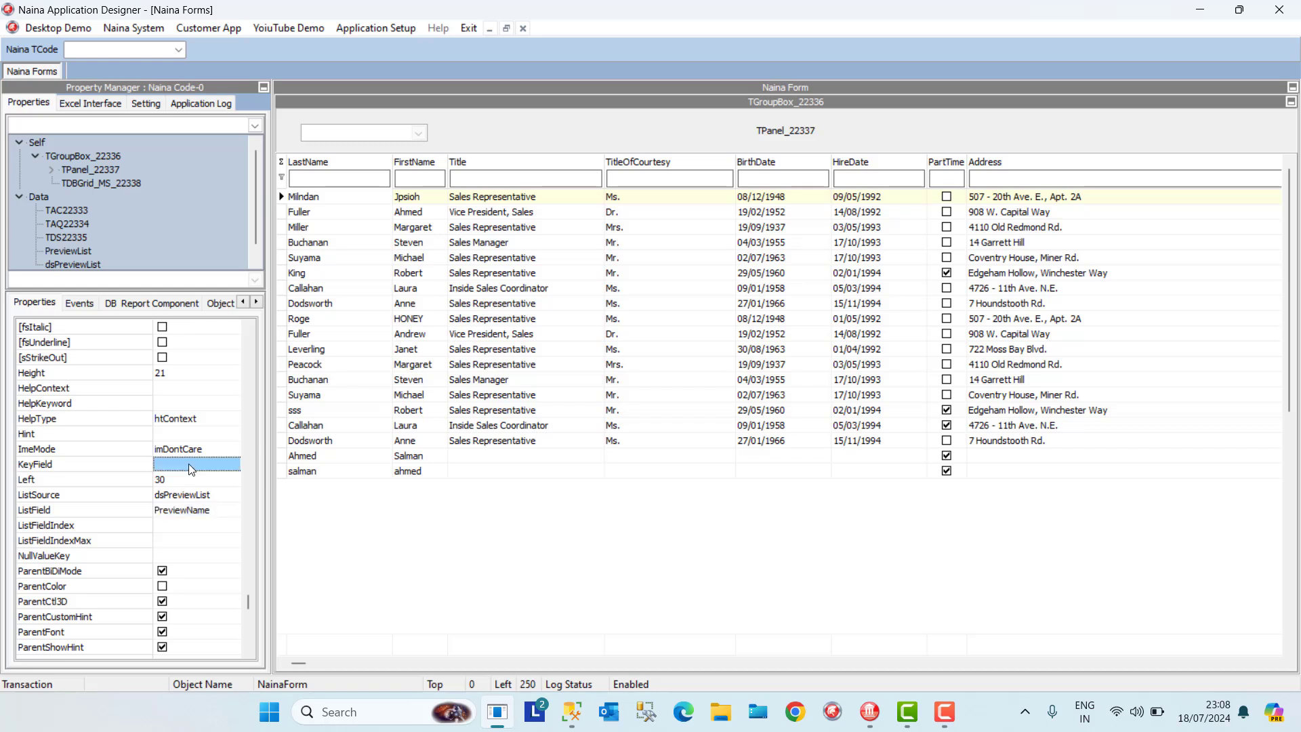
{"action": "type", "text": "PreviewID"}
{"action": "left_click", "coordinate": [209, 511]}
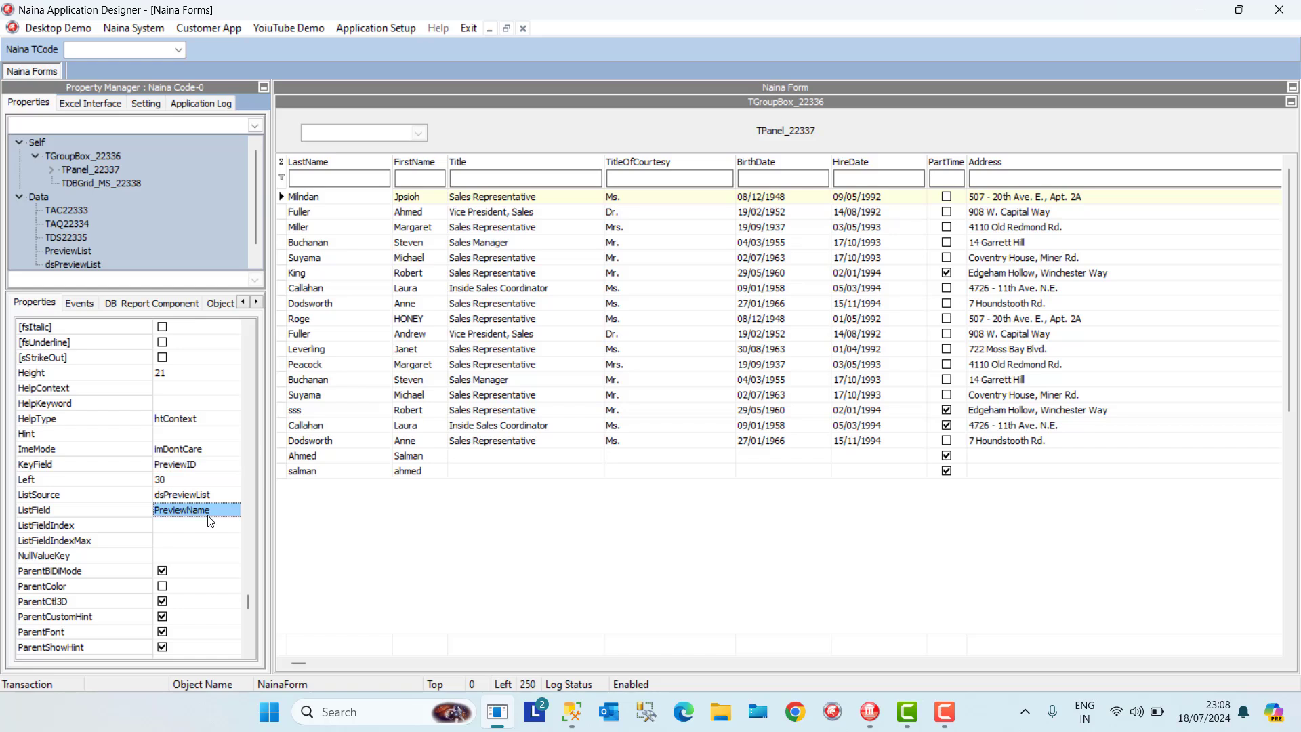
Review the PreviewList query's Active, TableName and SQL properties
{"action": "left_click", "coordinate": [383, 139]}
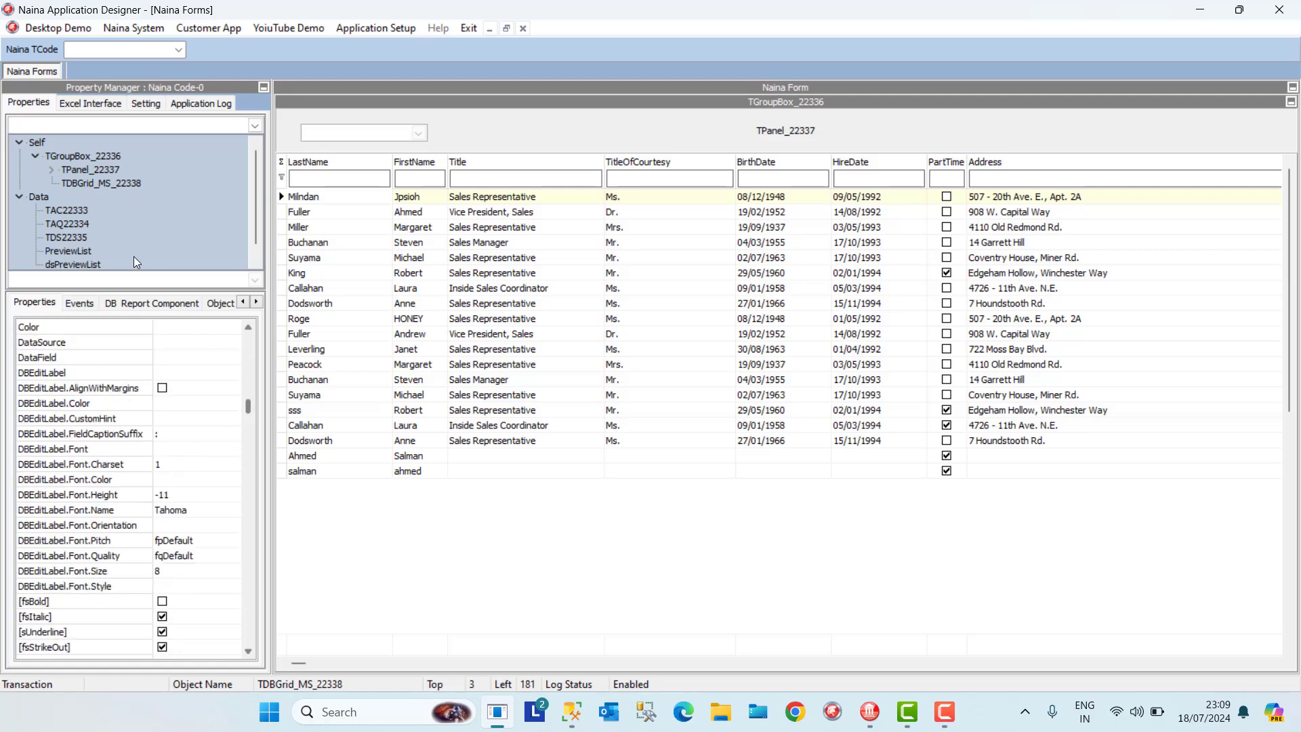
{"action": "scroll", "coordinate": [257, 210], "scroll_direction": "down", "scroll_amount": 1}
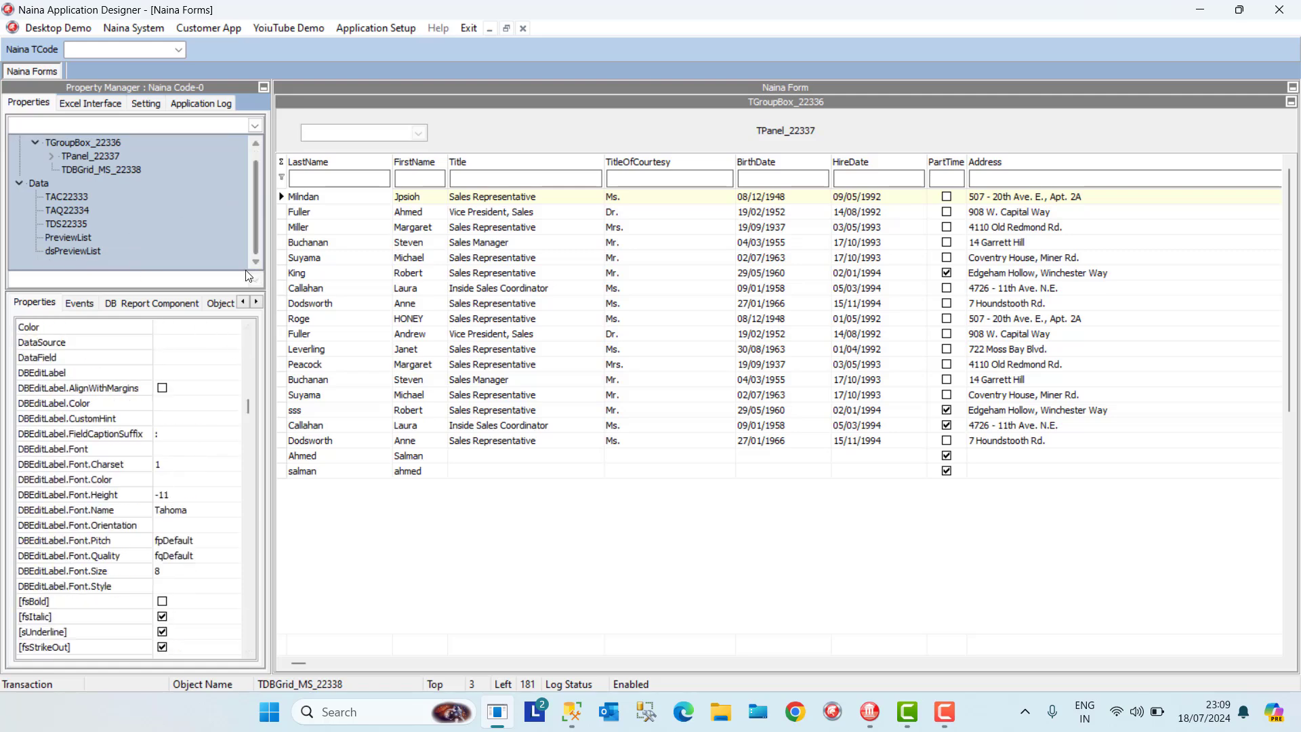
{"action": "left_click", "coordinate": [74, 239]}
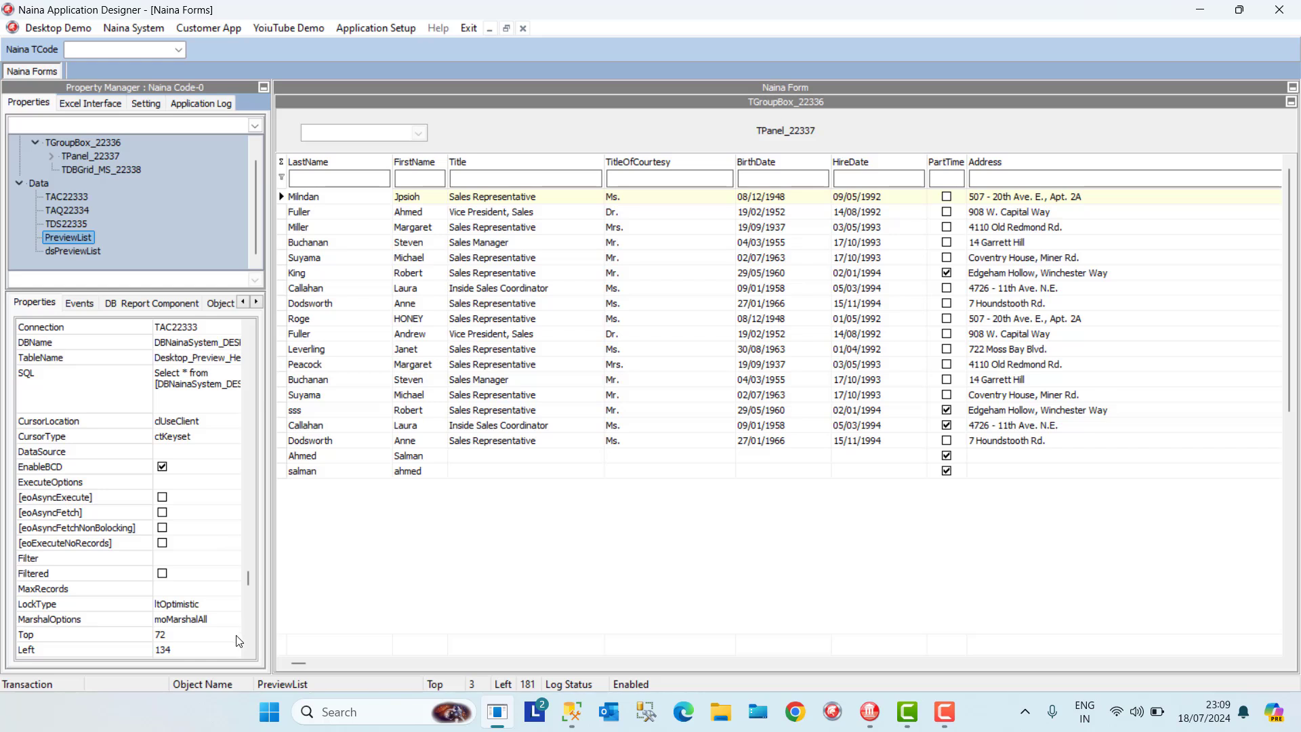
{"action": "left_click", "coordinate": [244, 640]}
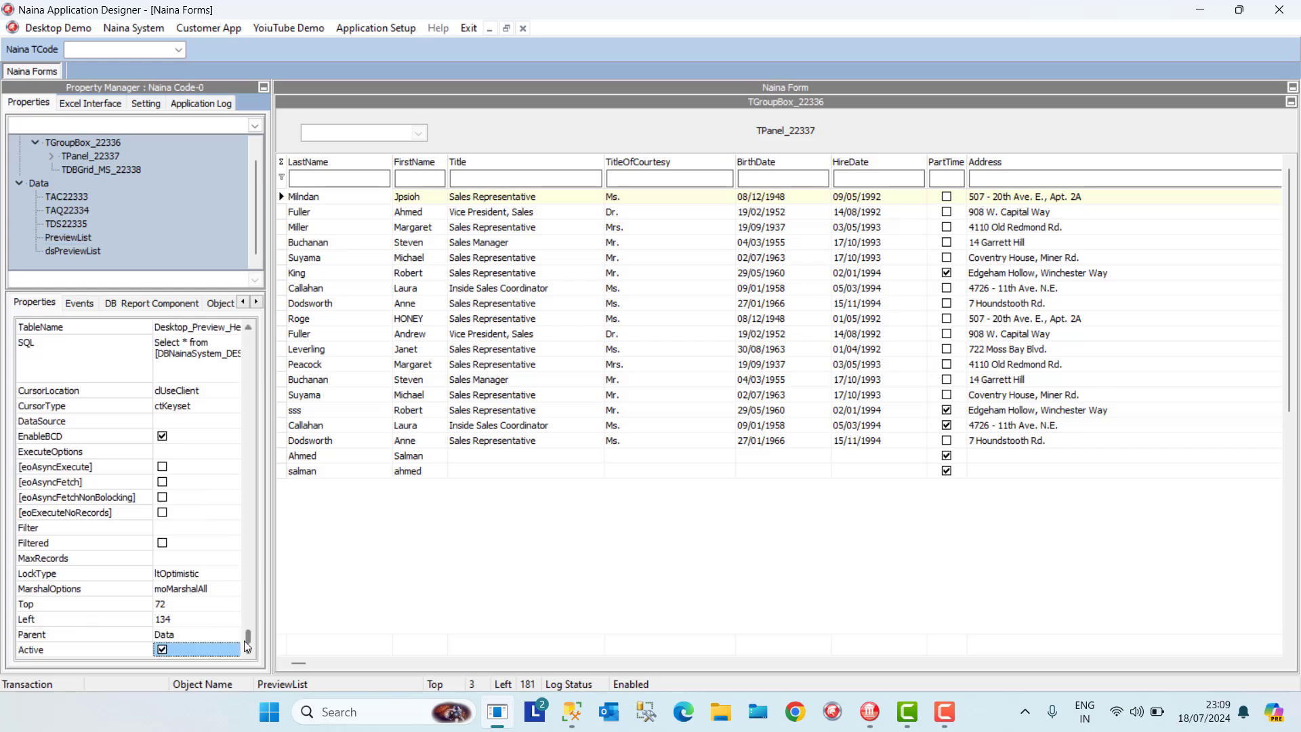
{"action": "left_click", "coordinate": [231, 356]}
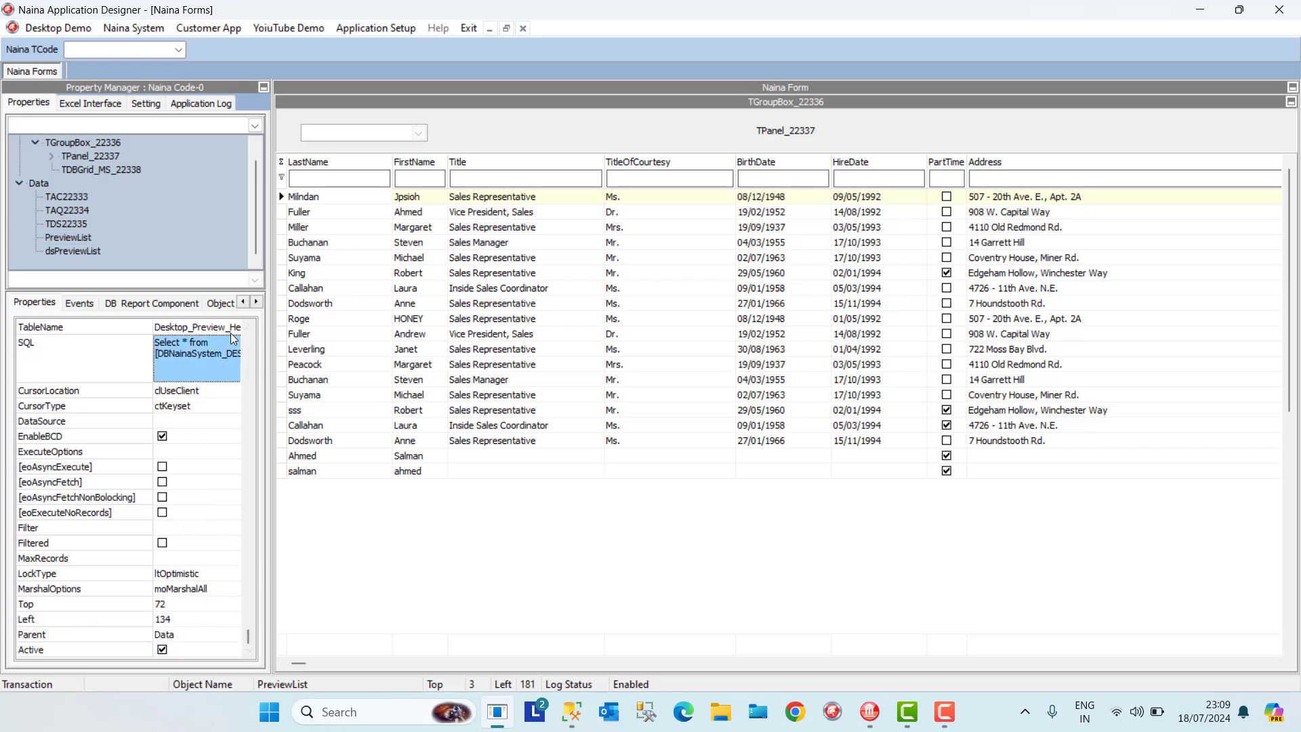
{"action": "left_click", "coordinate": [231, 335]}
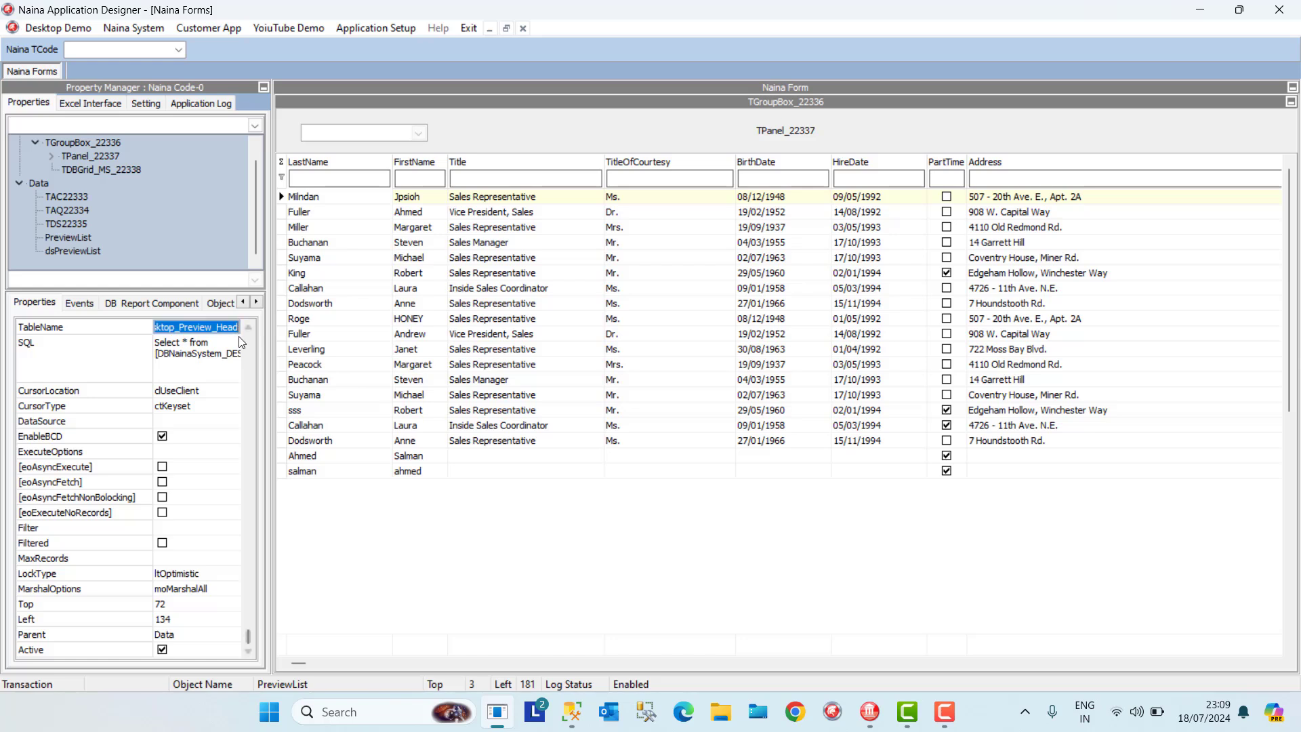
{"action": "left_click", "coordinate": [233, 348]}
{"action": "left_click", "coordinate": [229, 419]}
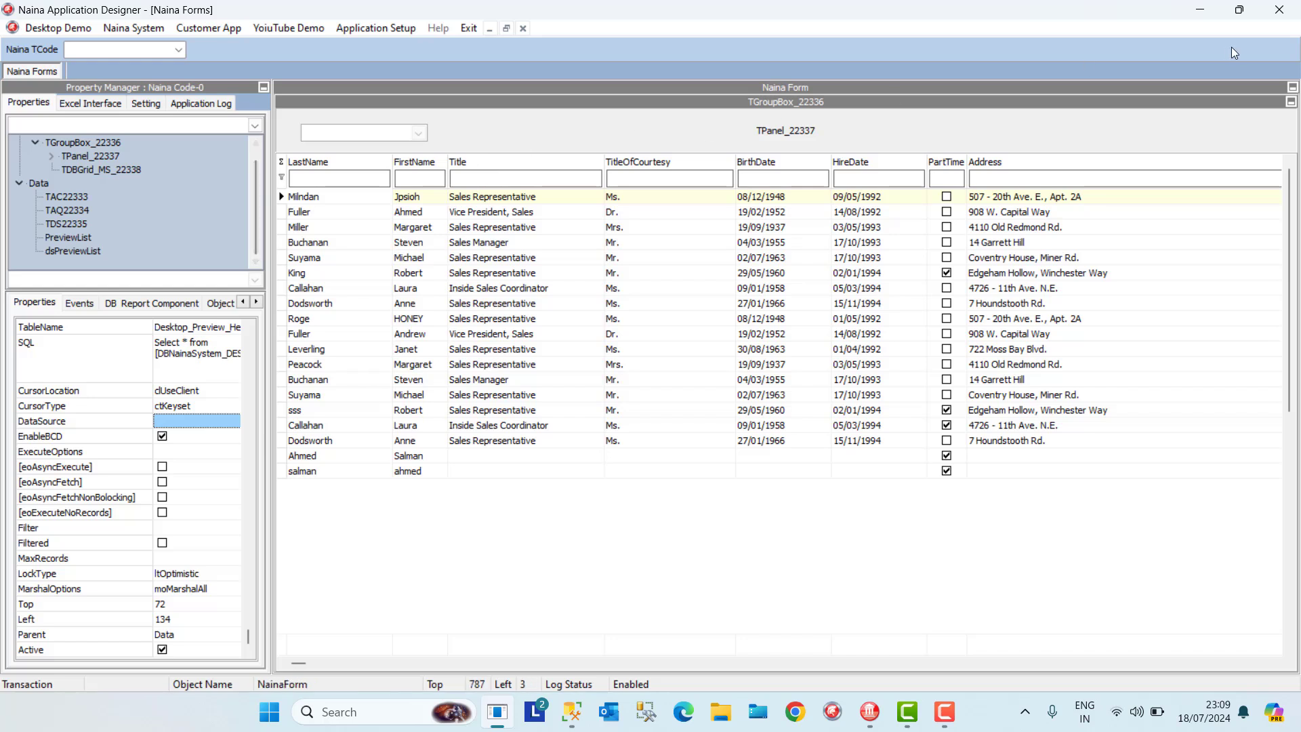
Close and reopen the form in Naina Forms, and check the entries offered by the panel's lookup combo box
{"action": "left_click", "coordinate": [523, 28]}
{"action": "left_click", "coordinate": [383, 29]}
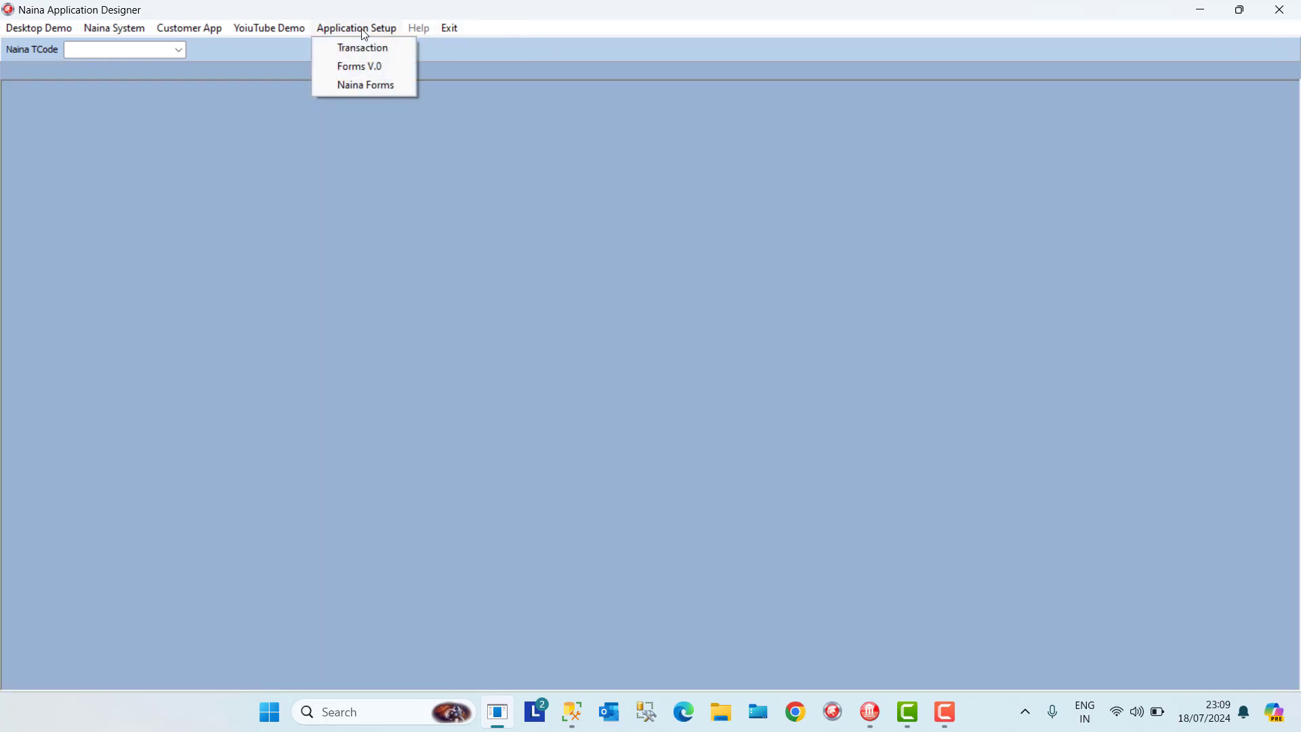
{"action": "left_click", "coordinate": [366, 85]}
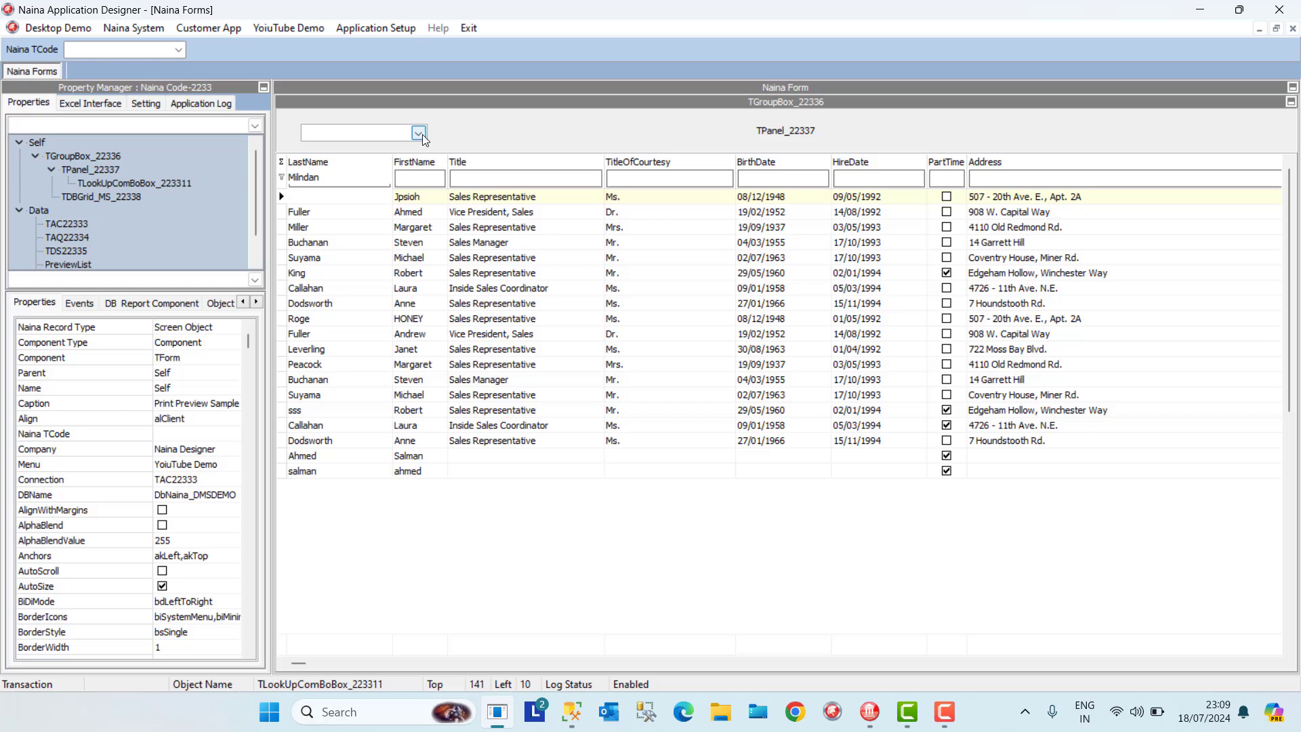
{"action": "left_click", "coordinate": [419, 134]}
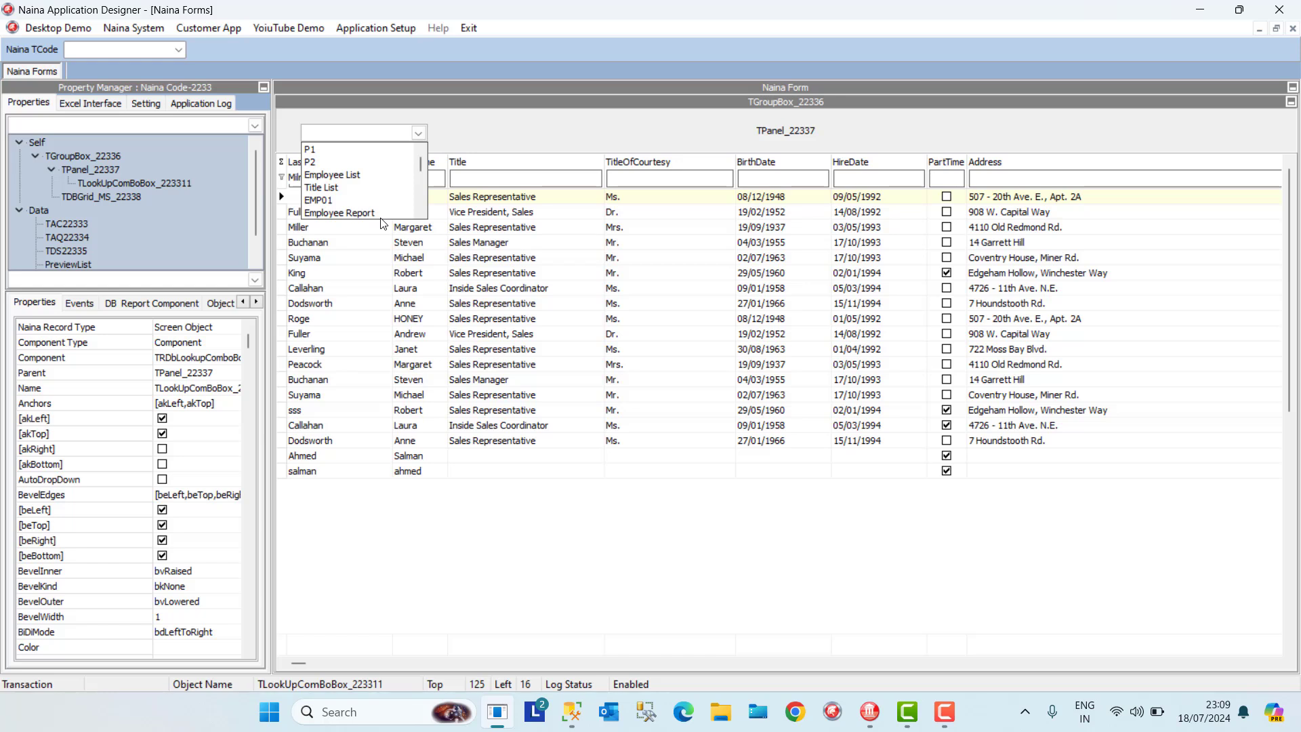
{"action": "left_click", "coordinate": [466, 149]}
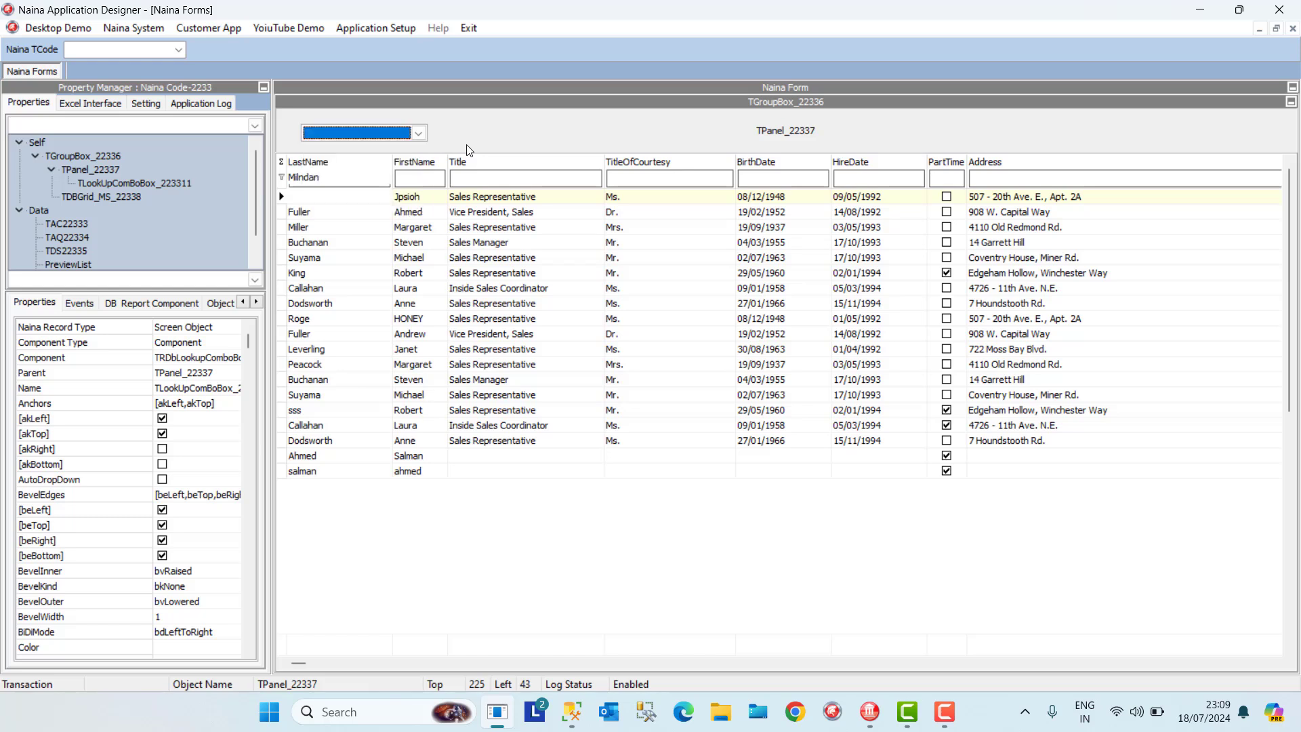
{"action": "left_click", "coordinate": [467, 145]}
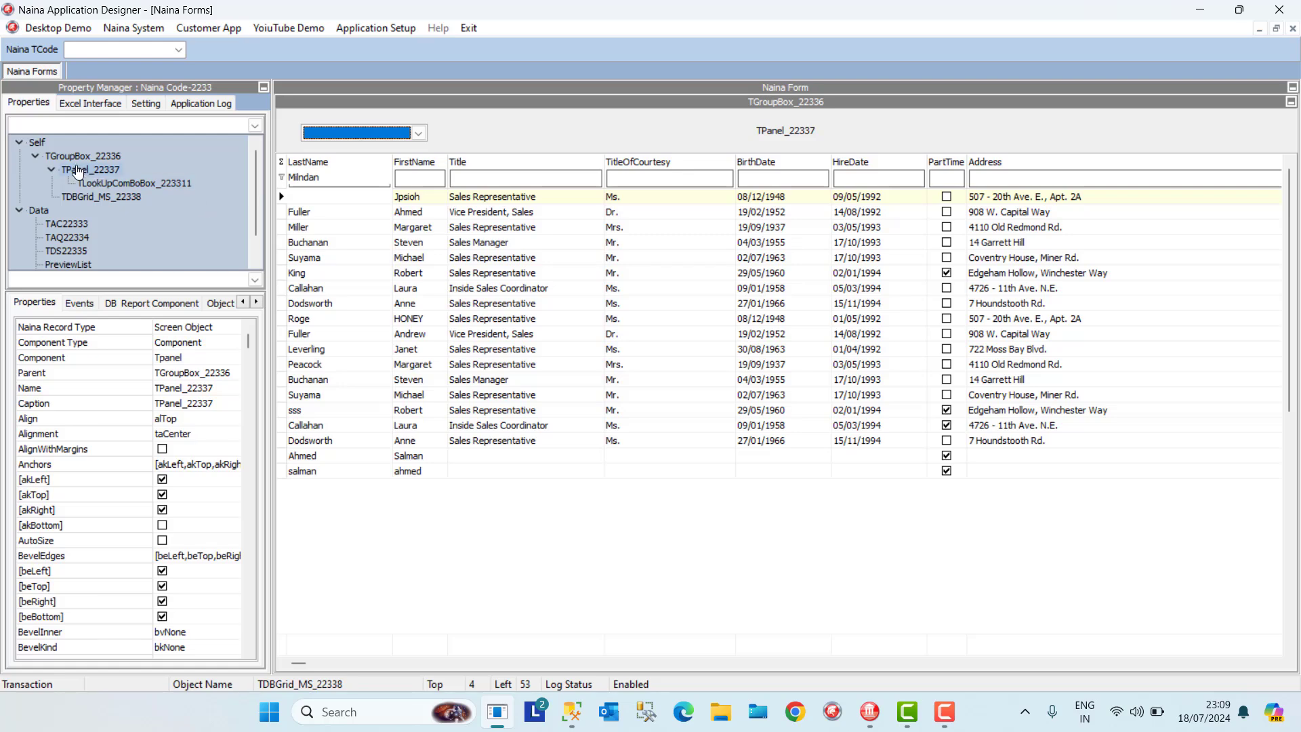
Open the script editor for the form's AfterFormLoad event and list the existing scripts with the Trans(All) scope
{"action": "left_click", "coordinate": [37, 143]}
{"action": "left_click", "coordinate": [80, 303]}
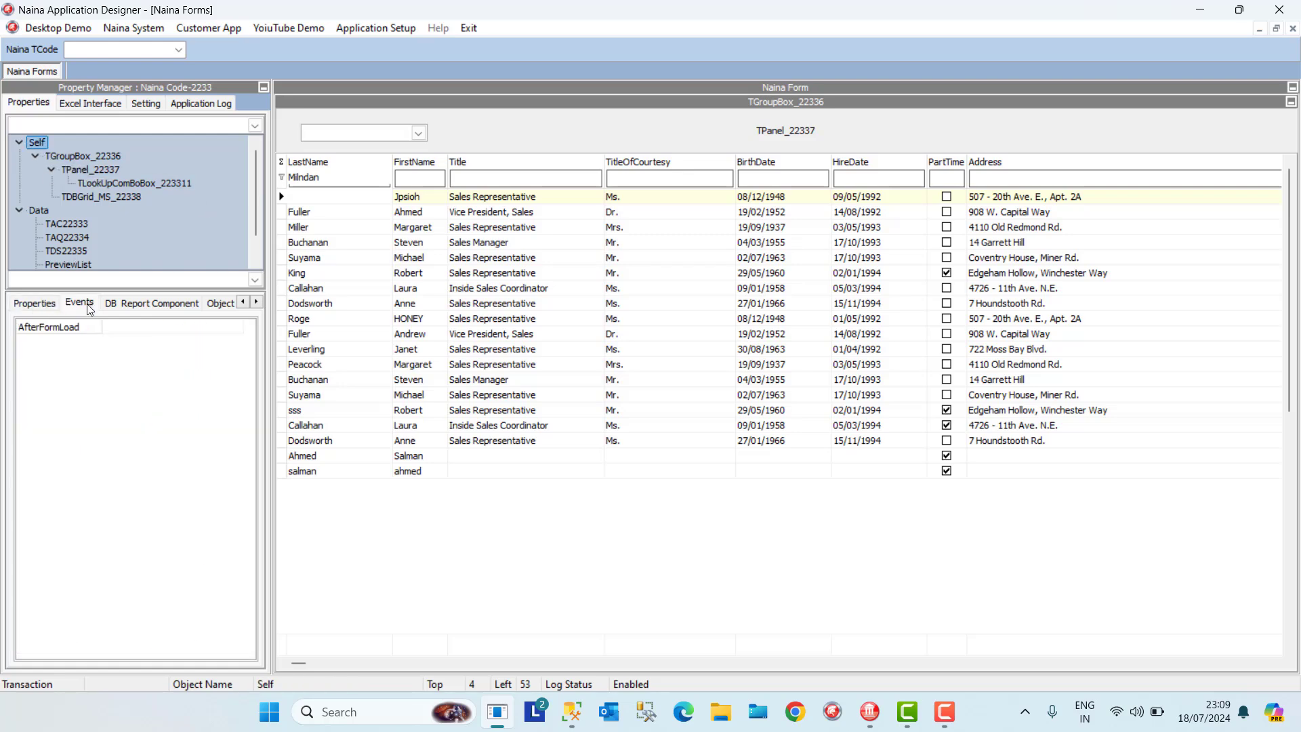
{"action": "double_click", "coordinate": [157, 328]}
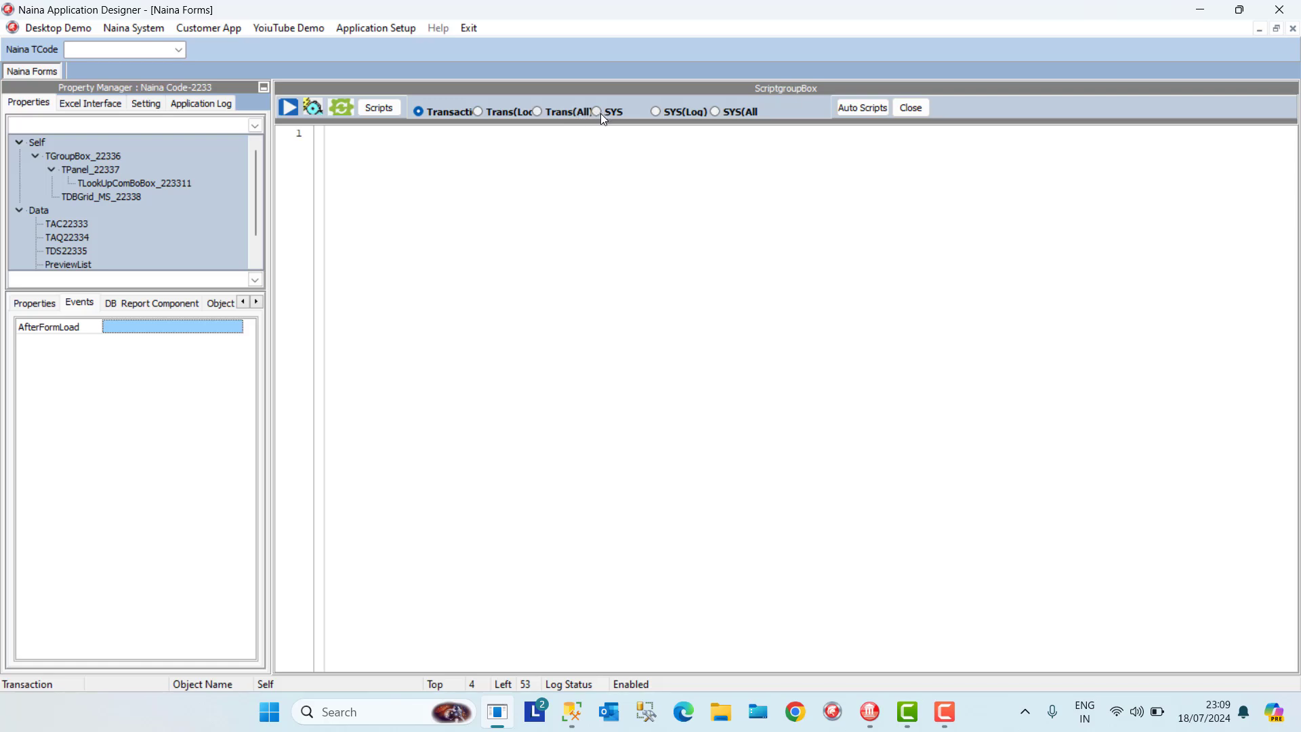
{"action": "left_click", "coordinate": [549, 115]}
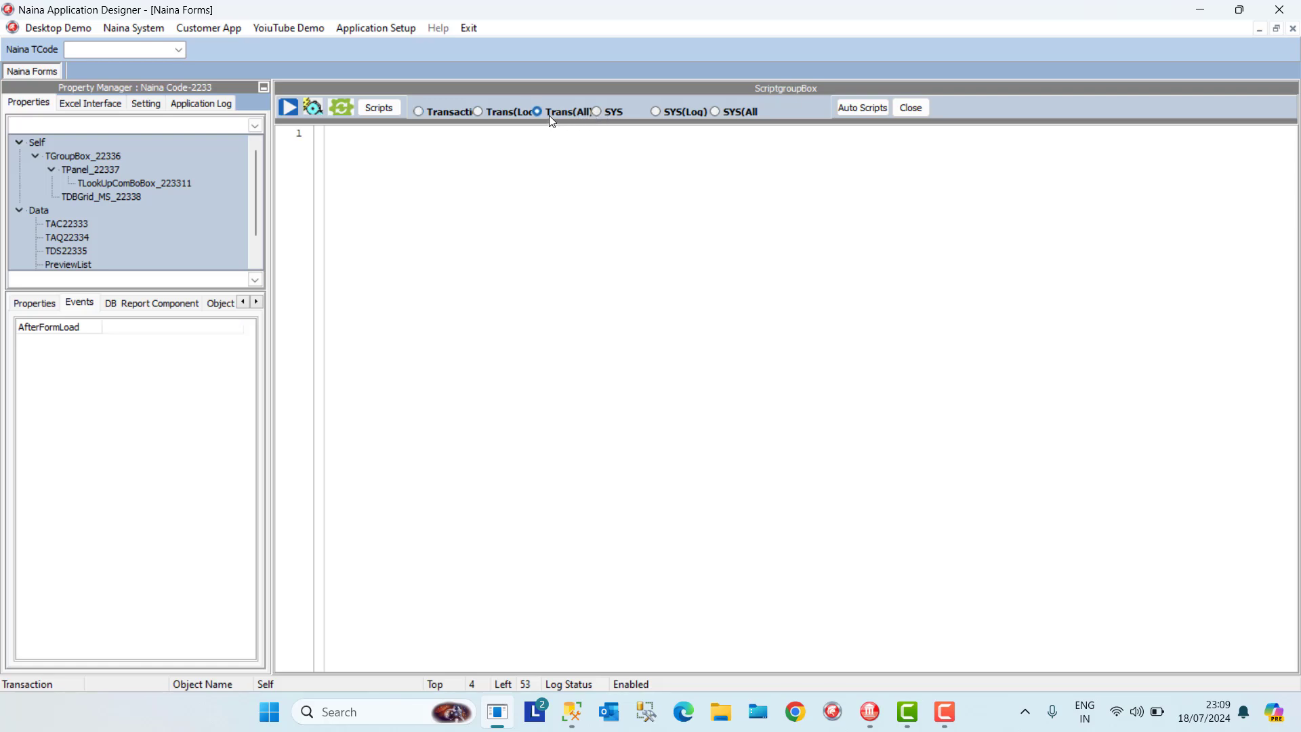
{"action": "left_click", "coordinate": [376, 111]}
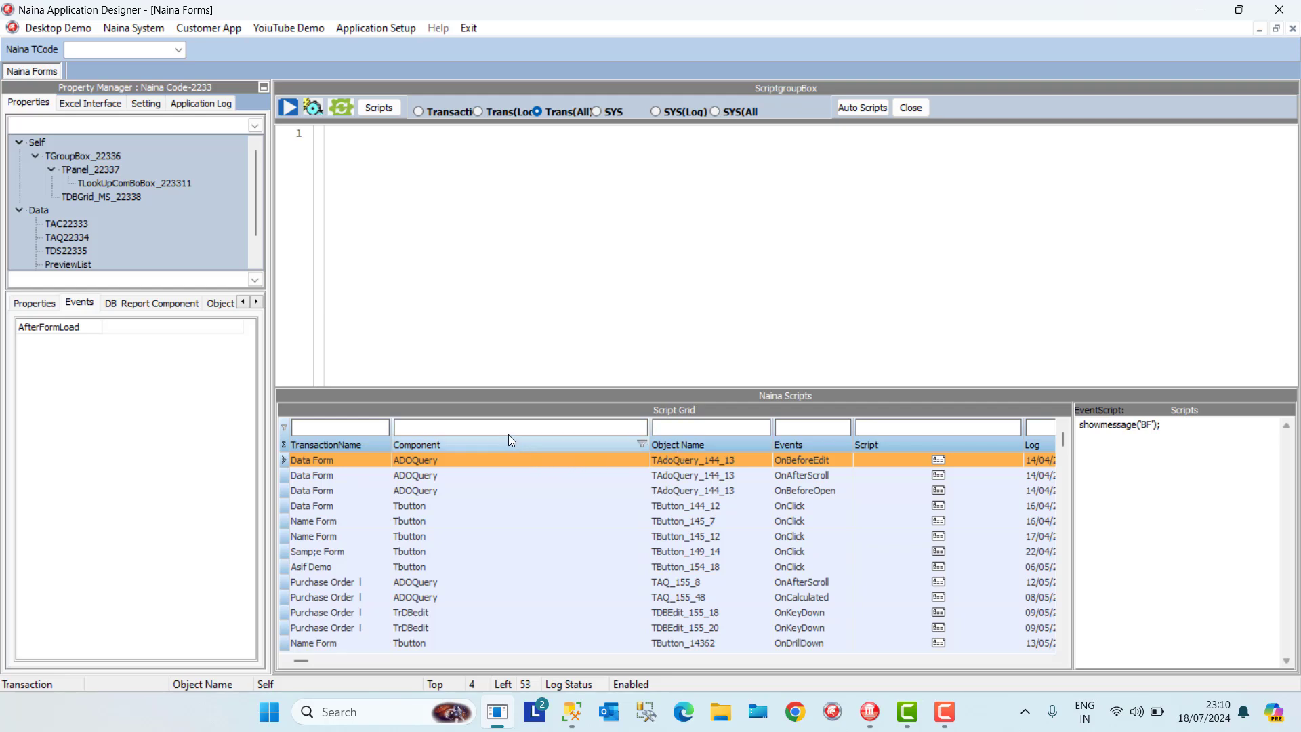
Filter the script grid's Events column by "after" and select the AfterFormLoad script of the Print Prviews form
{"action": "left_click", "coordinate": [800, 432]}
{"action": "type", "text": "after"}
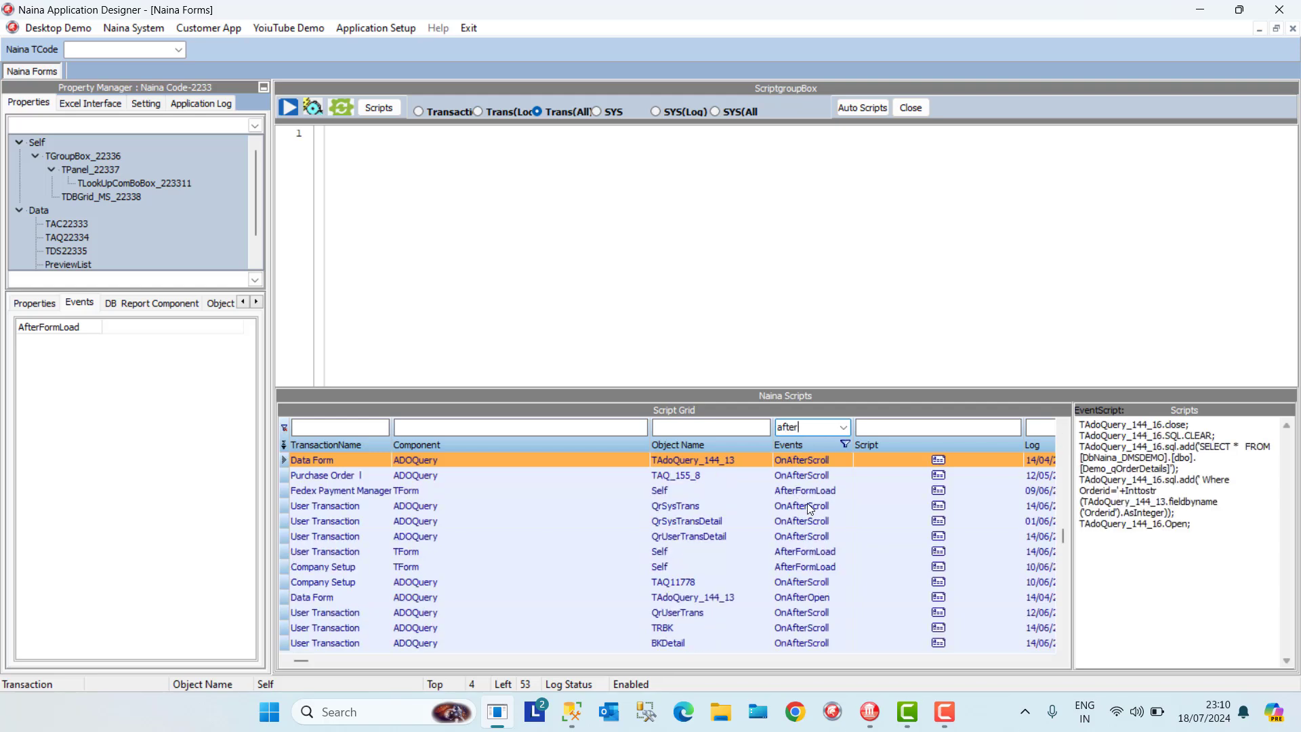
{"action": "left_click", "coordinate": [809, 493]}
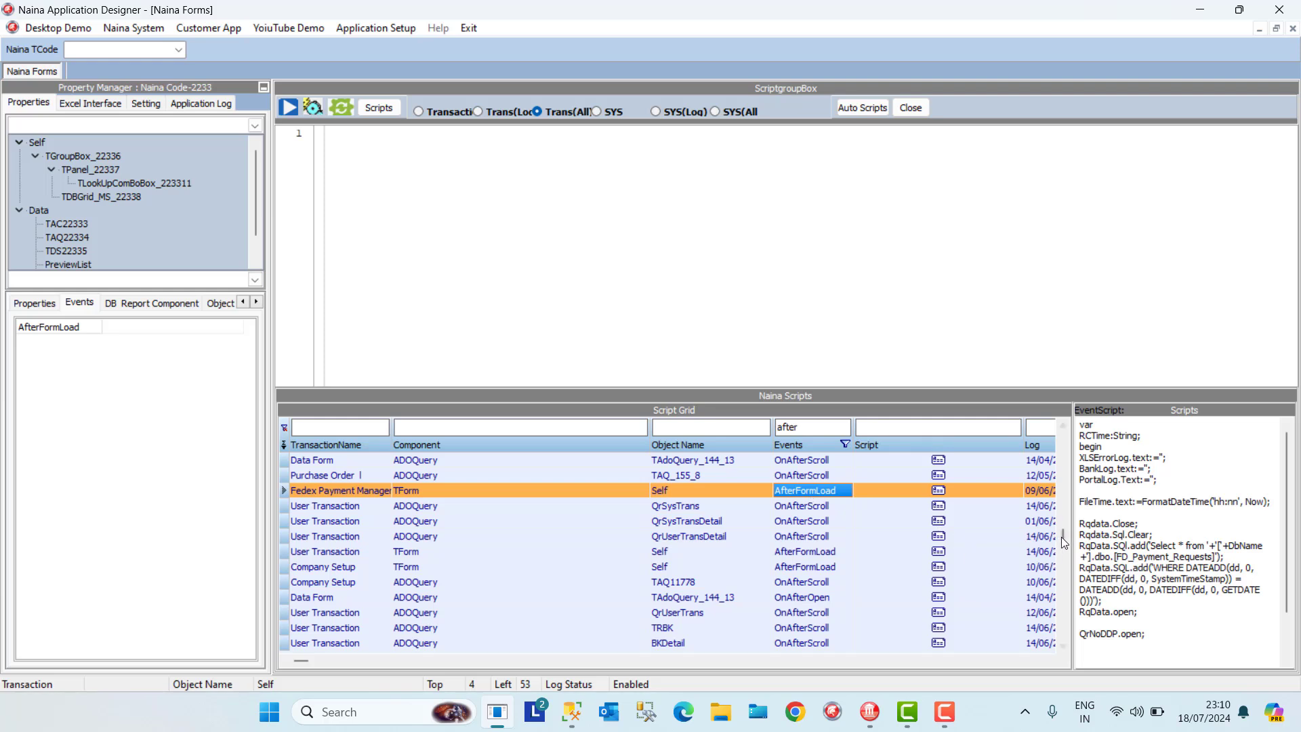
{"action": "left_click_drag", "start_coordinate": [1067, 538], "coordinate": [1066, 640]}
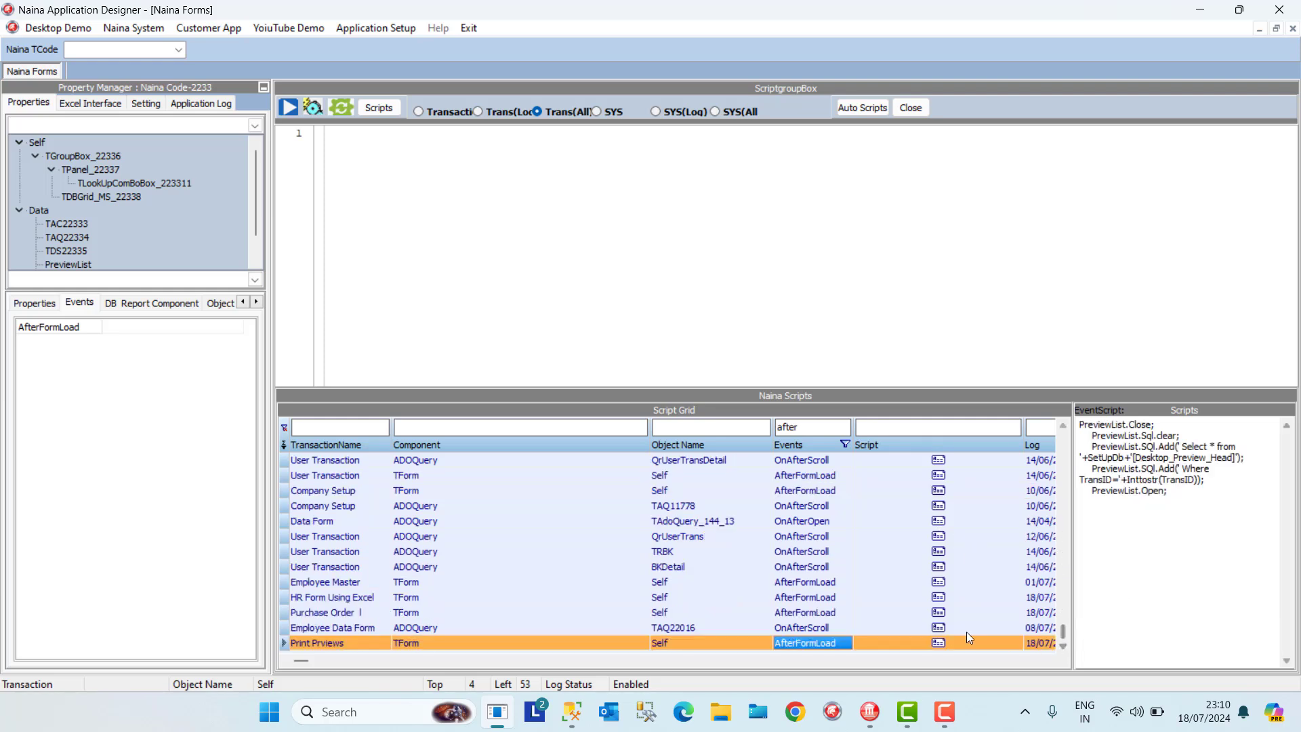
Copy the whole Print Prviews script into this form's AfterFormLoad event and save it
{"action": "left_click", "coordinate": [1184, 519]}
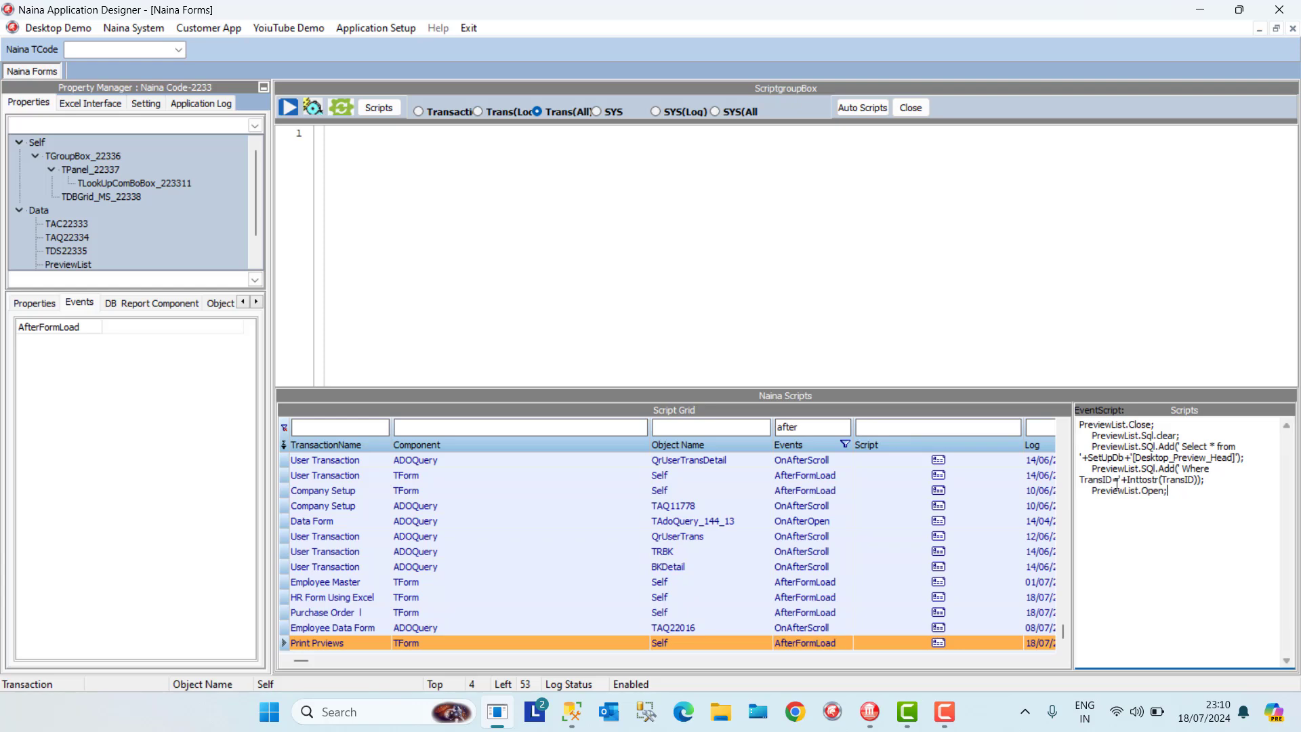
{"action": "key", "text": "ctrl+a"}
{"action": "key", "text": "ctrl+c"}
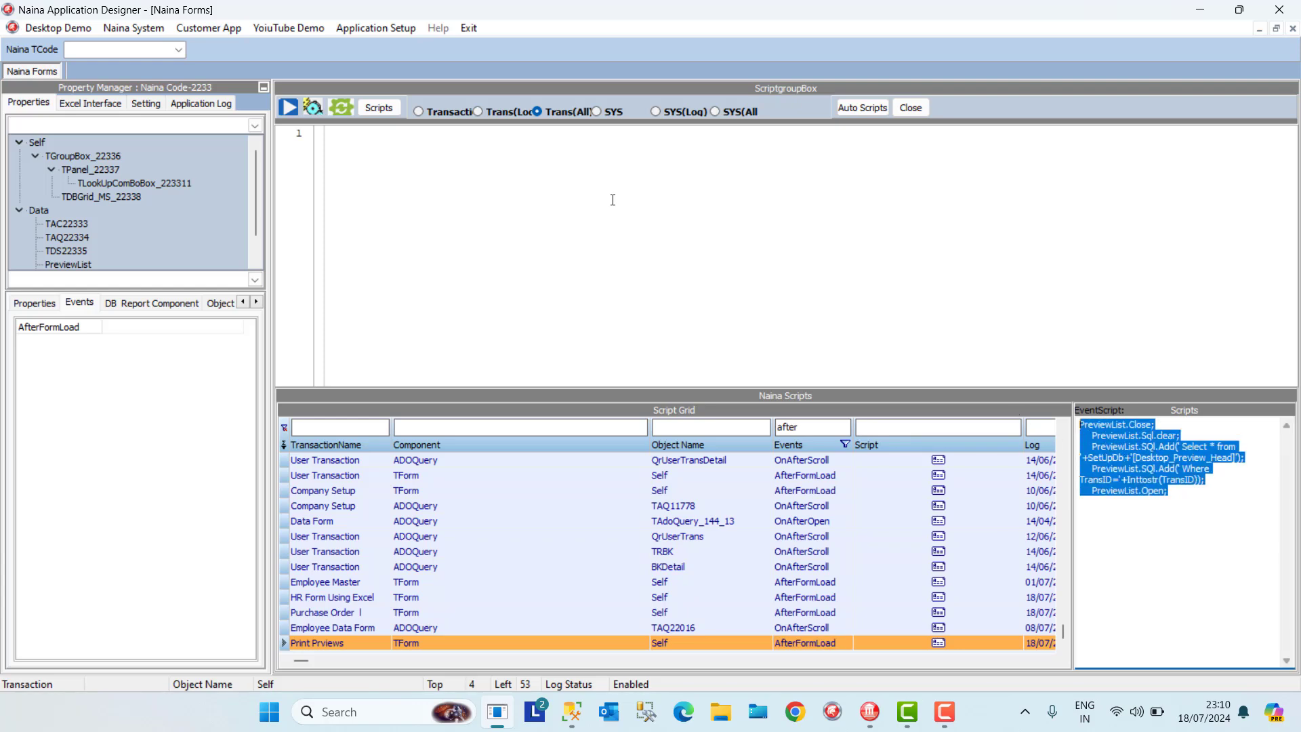
{"action": "left_click", "coordinate": [322, 141]}
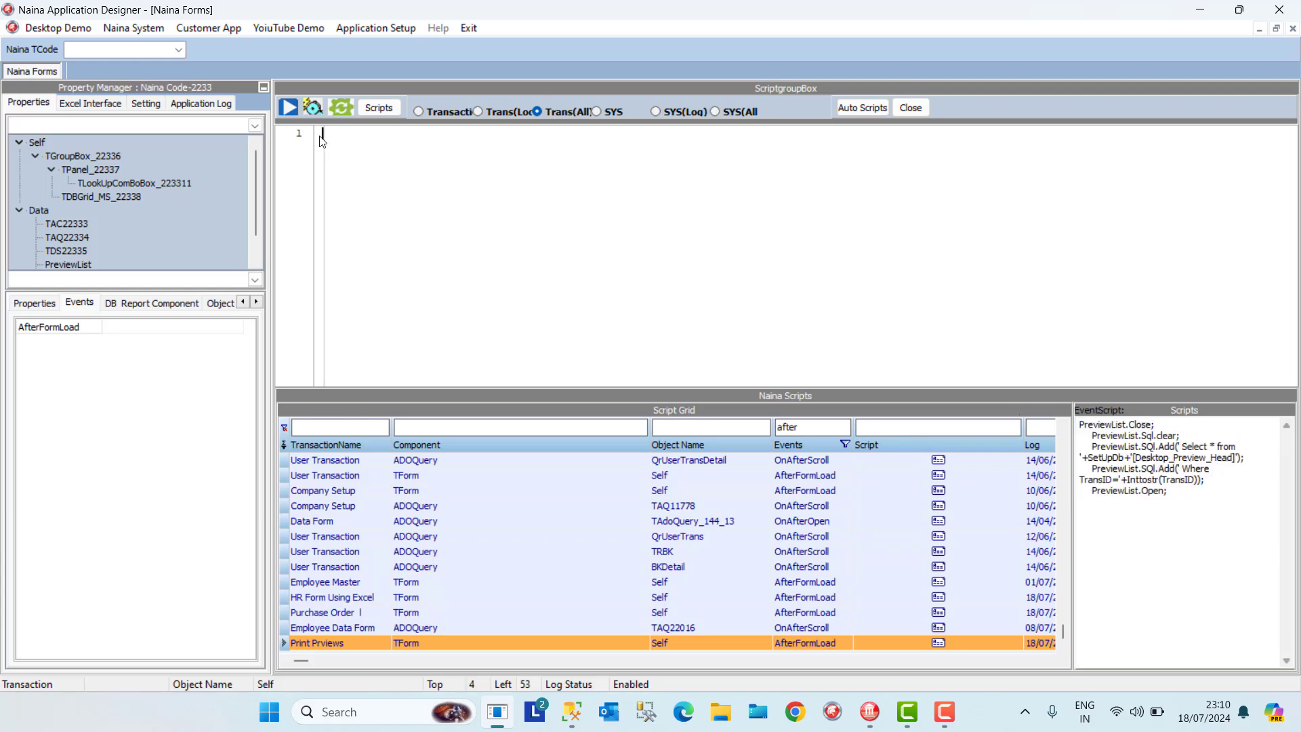
{"action": "key", "text": "ctrl+v"}
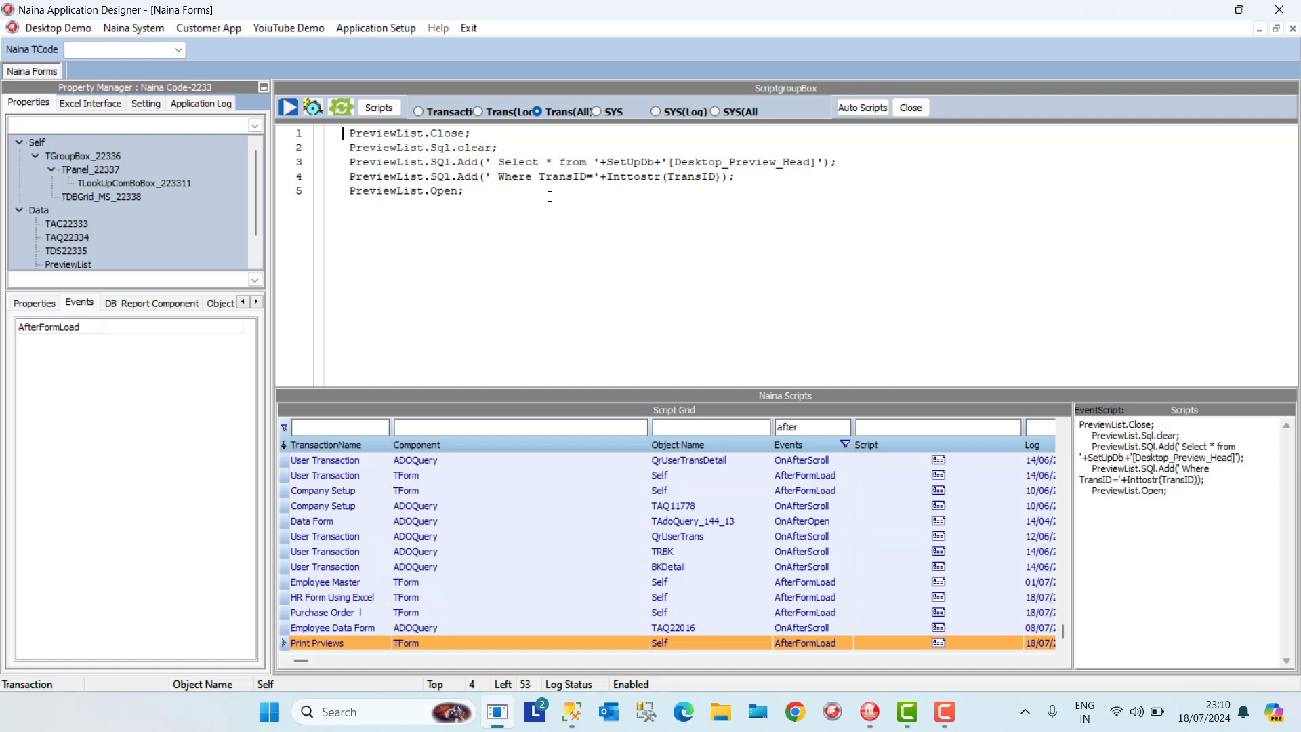
{"action": "left_click", "coordinate": [340, 108]}
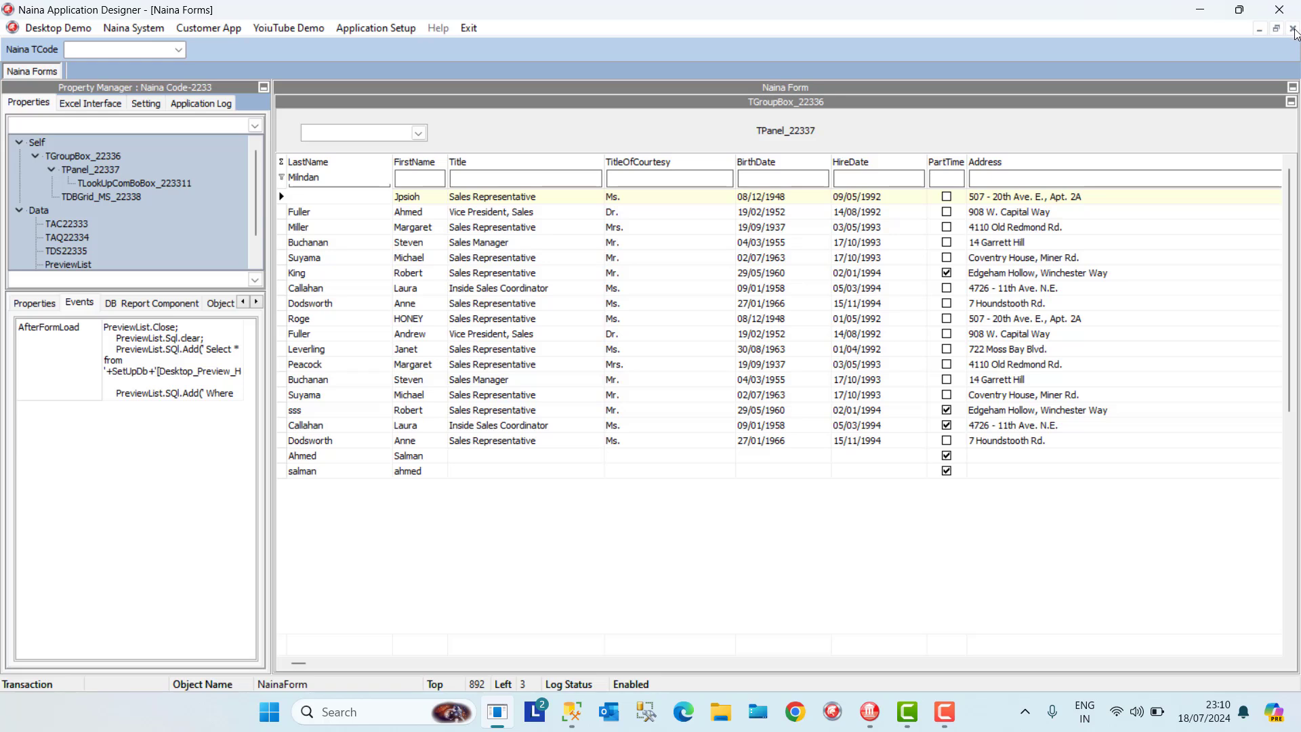
Reopen the form in Naina Forms to recheck the panel's lookup list, and select the root form object Self
{"action": "left_click", "coordinate": [1292, 28]}
{"action": "left_click", "coordinate": [366, 30]}
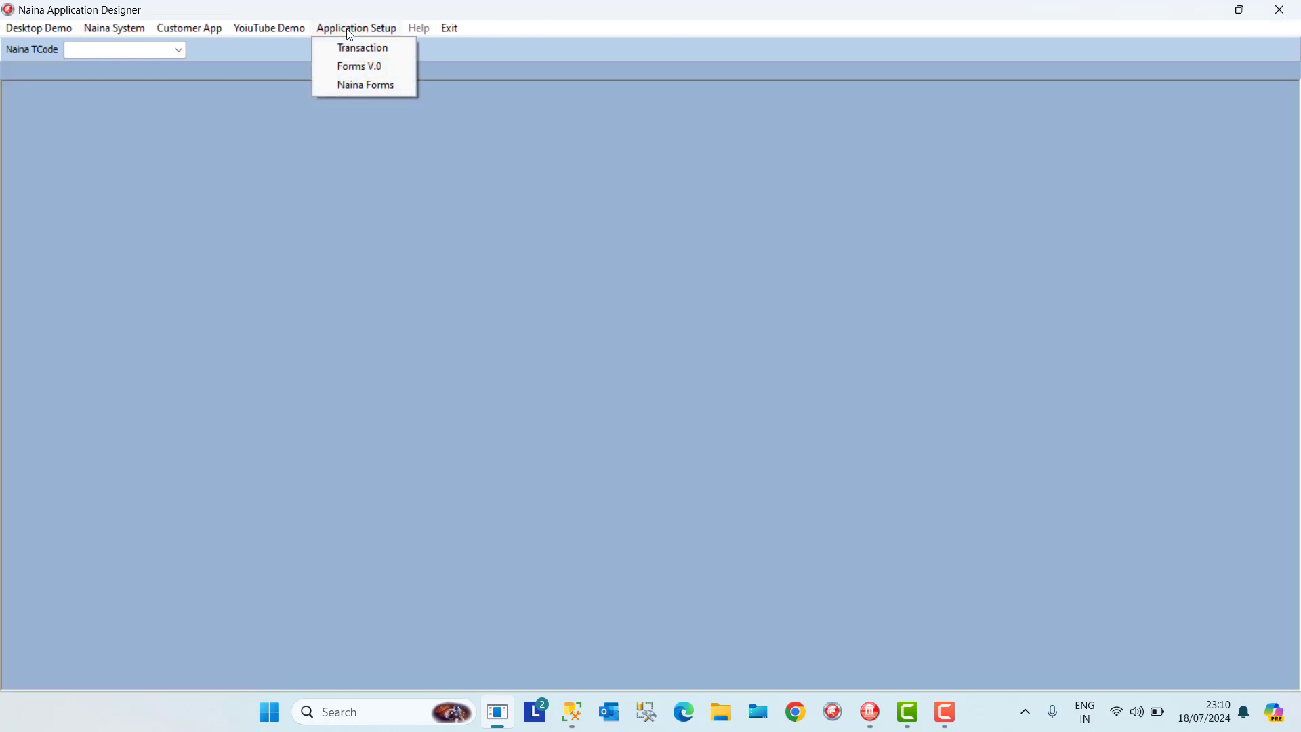
{"action": "left_click", "coordinate": [364, 84]}
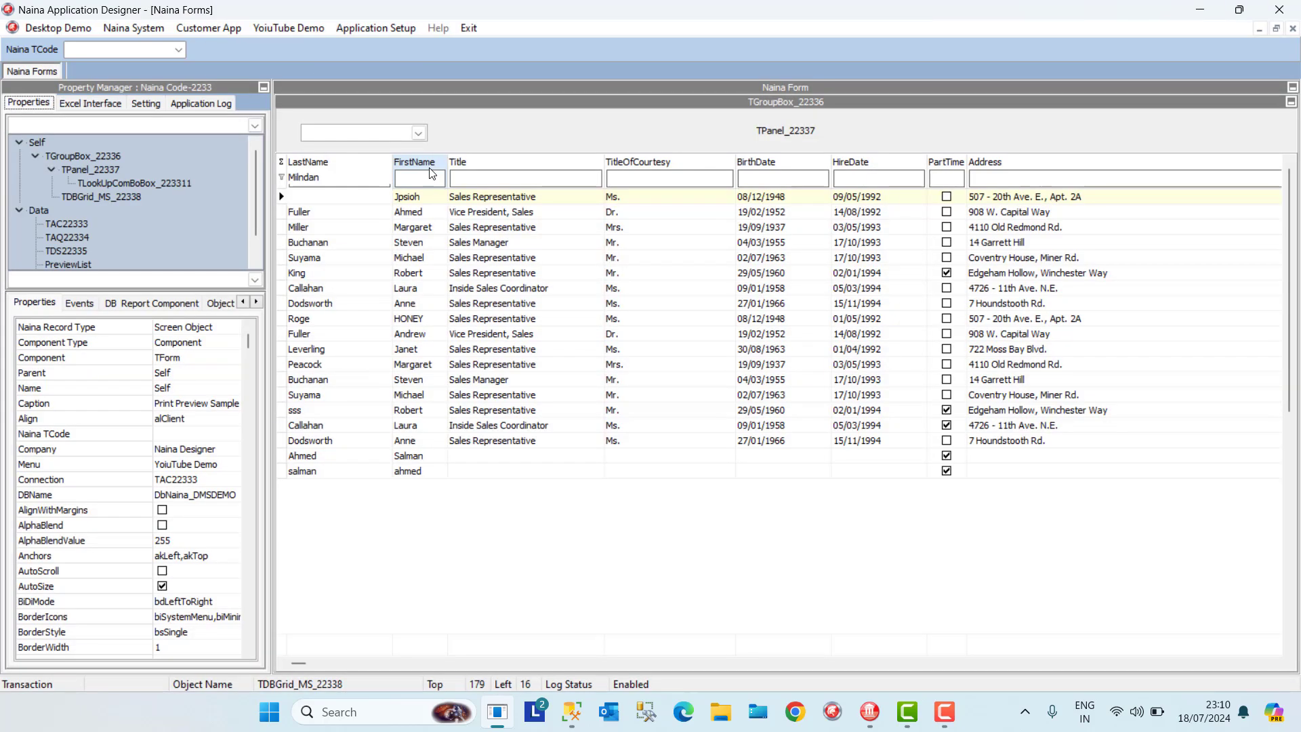
{"action": "left_click", "coordinate": [418, 133]}
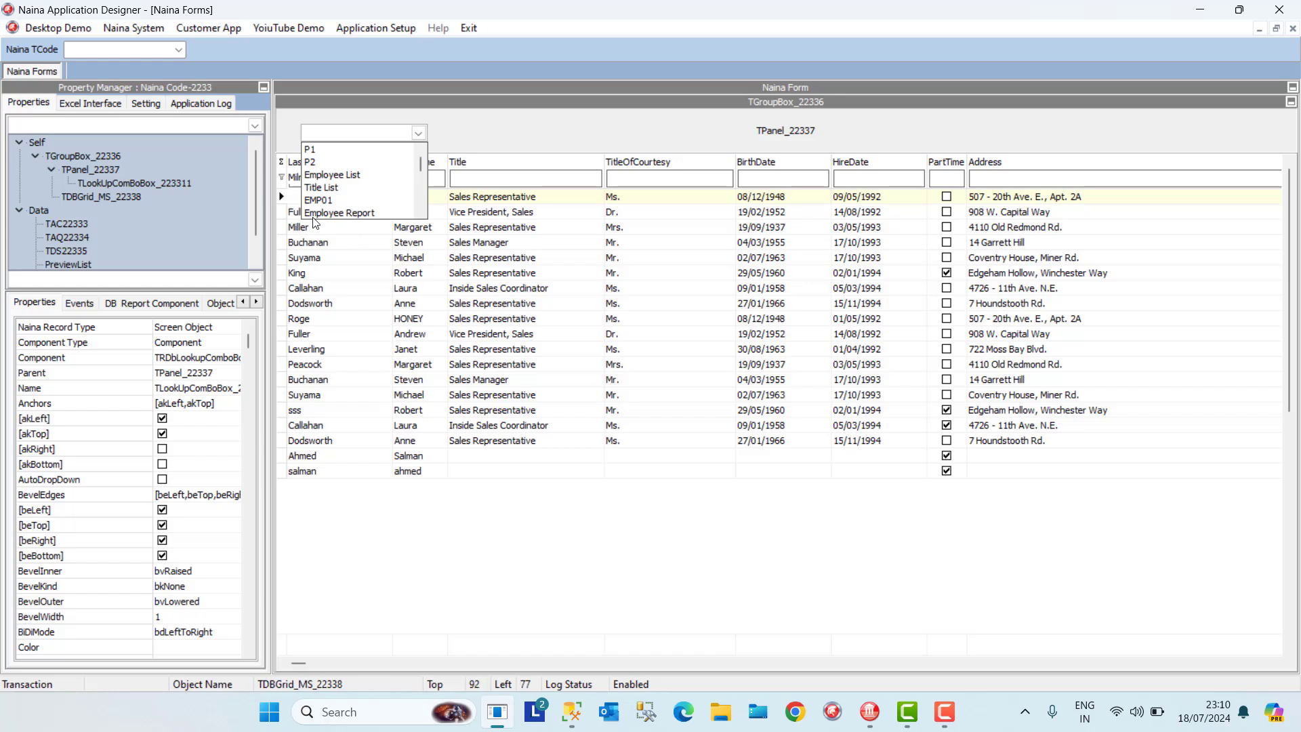
{"action": "left_click", "coordinate": [37, 142]}
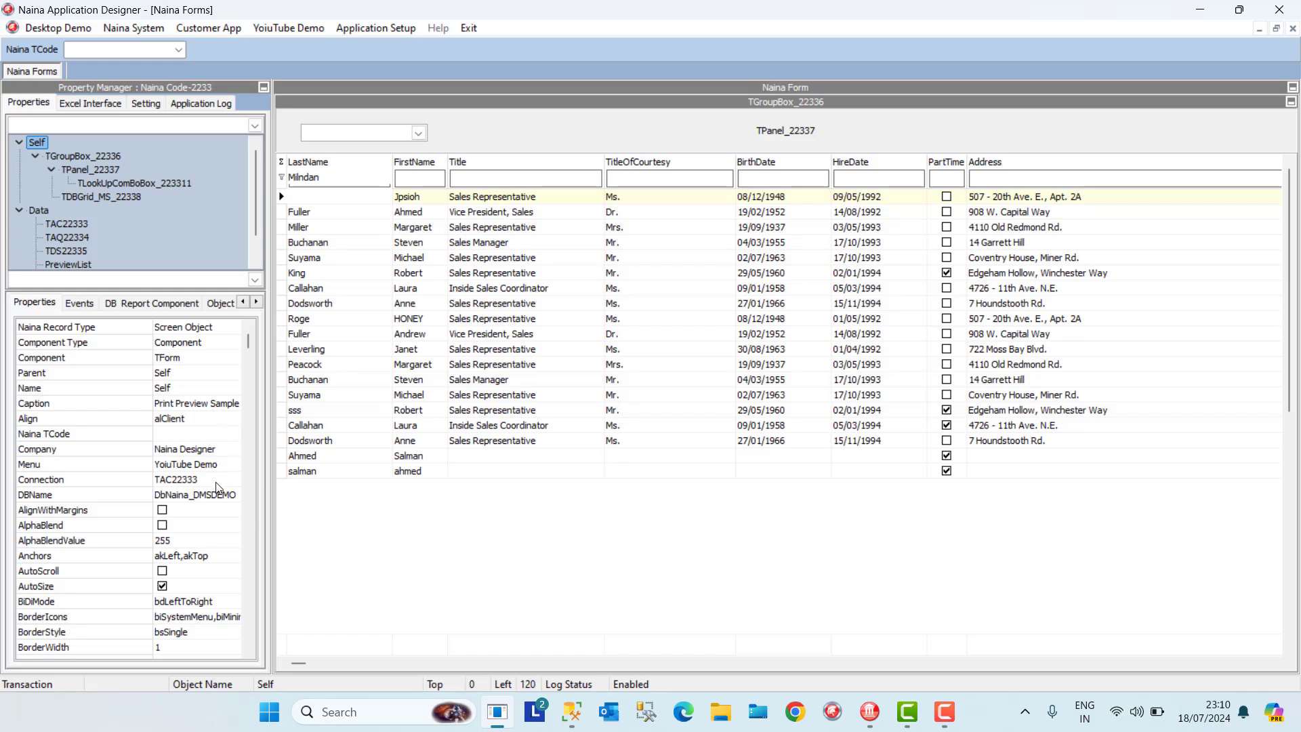
Refresh the application menu and open the Print Preview Sample form from the YouTube Demo entries
{"action": "right_click", "coordinate": [214, 470]}
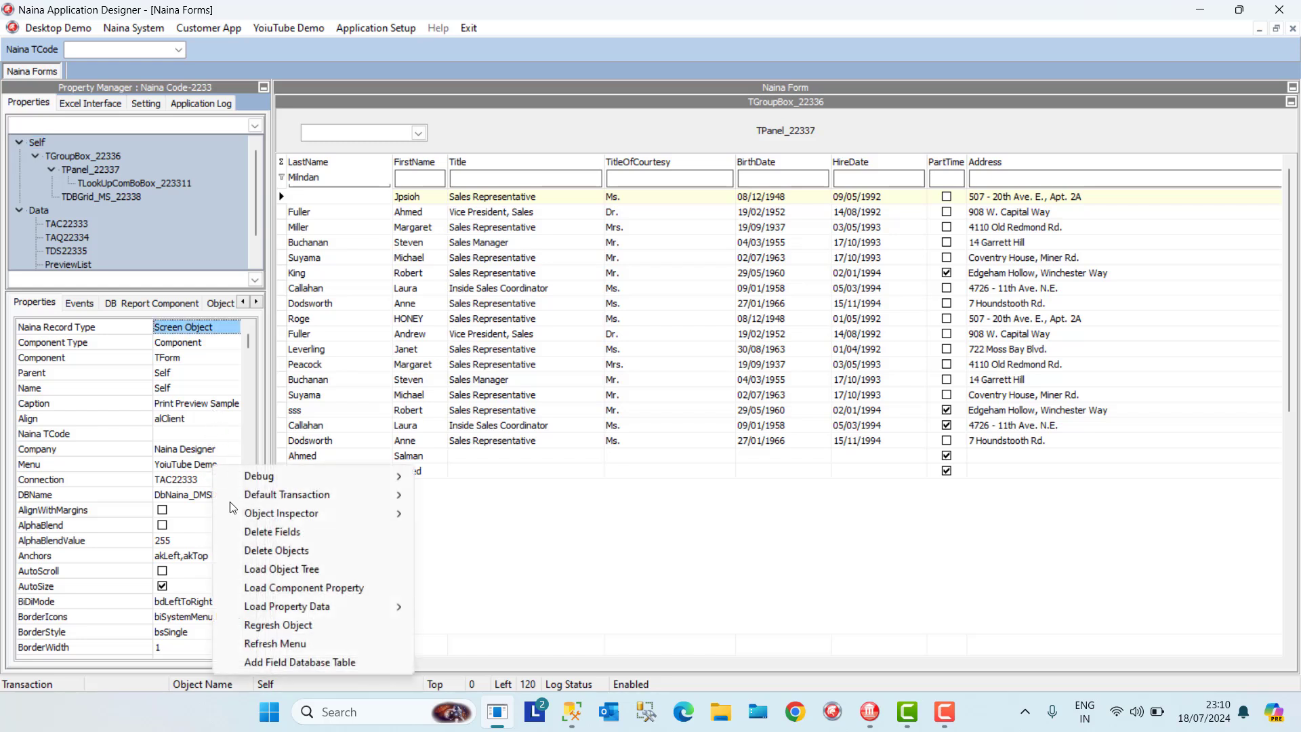
{"action": "left_click", "coordinate": [266, 644]}
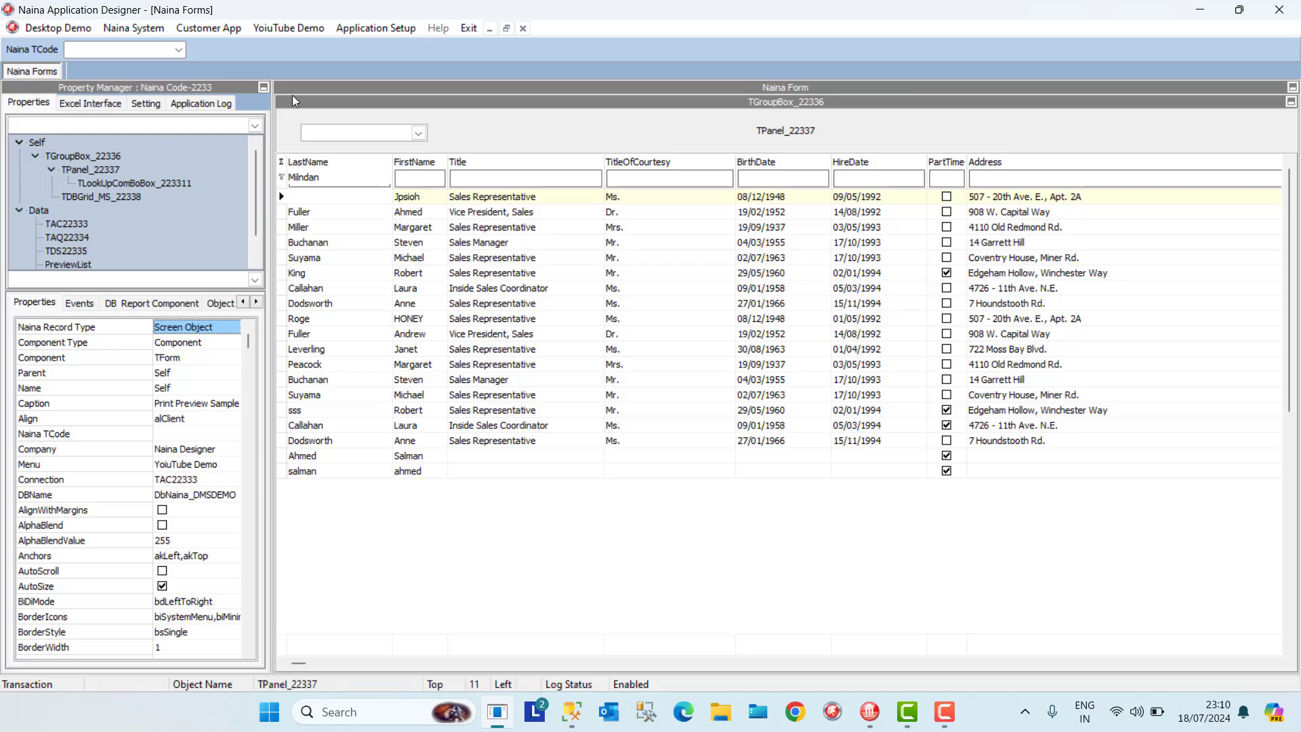
{"action": "left_click", "coordinate": [290, 29]}
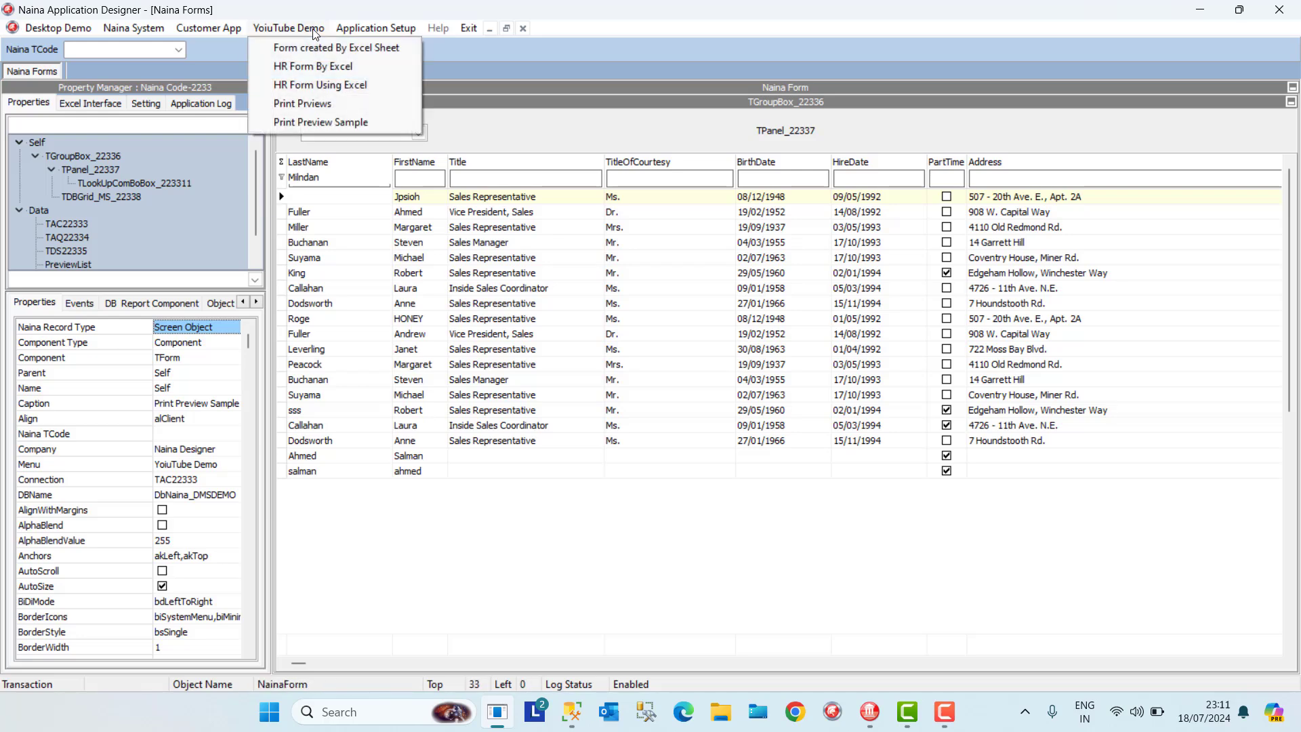
{"action": "left_click", "coordinate": [321, 123]}
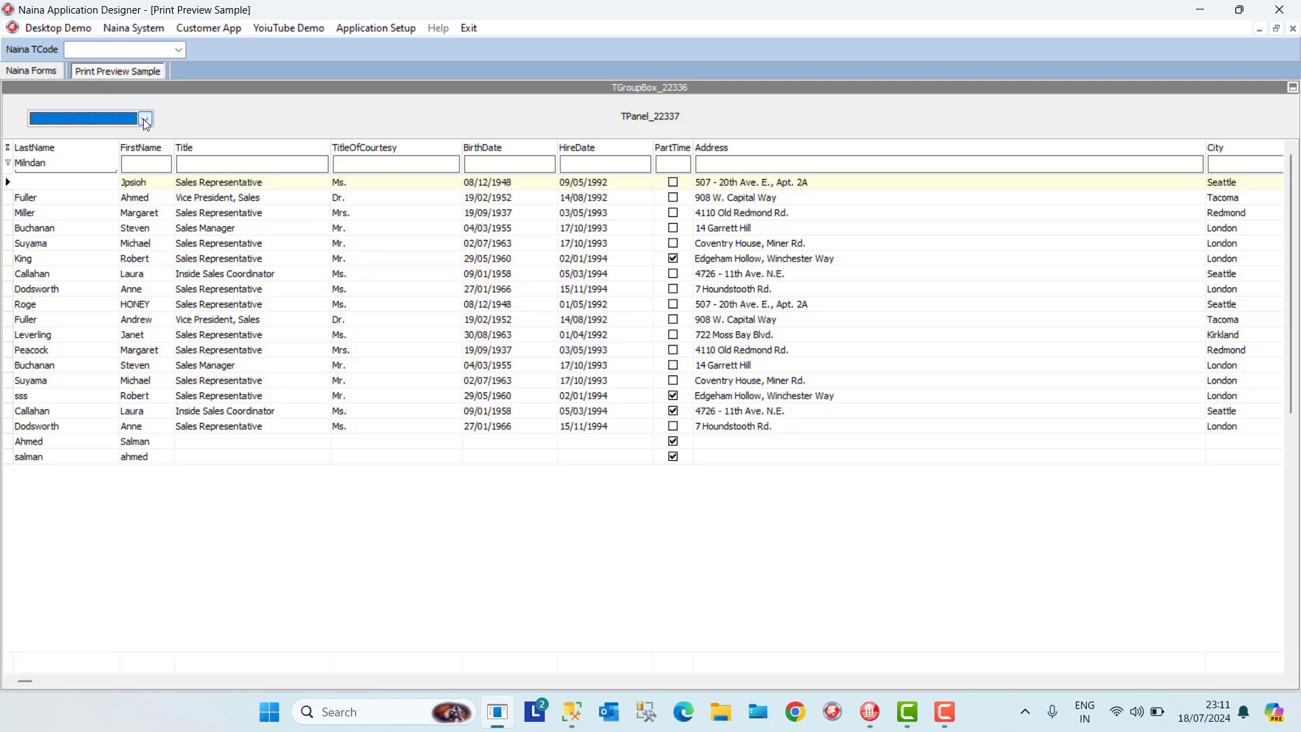
Check the panel's lookup list in the running Print Preview Sample form, select a grid row and close the form
{"action": "left_click", "coordinate": [144, 119]}
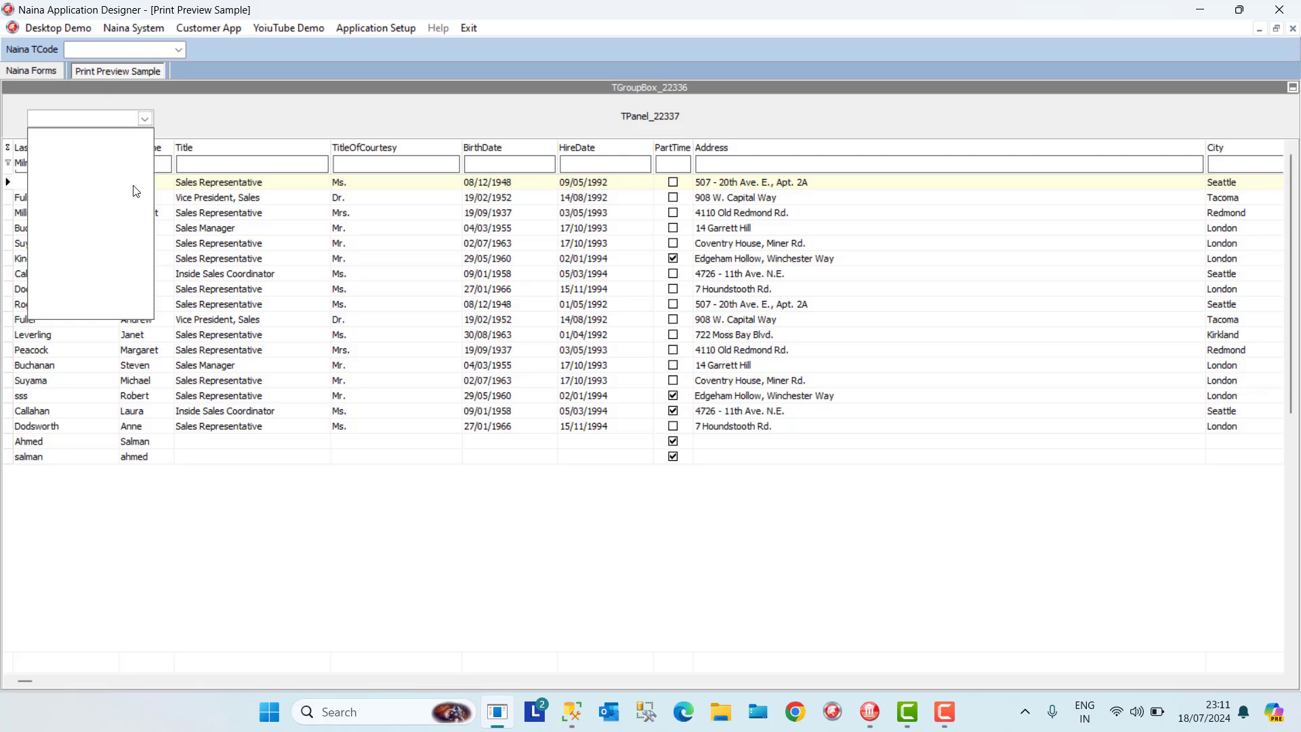
{"action": "left_click", "coordinate": [199, 248]}
{"action": "left_click", "coordinate": [199, 247]}
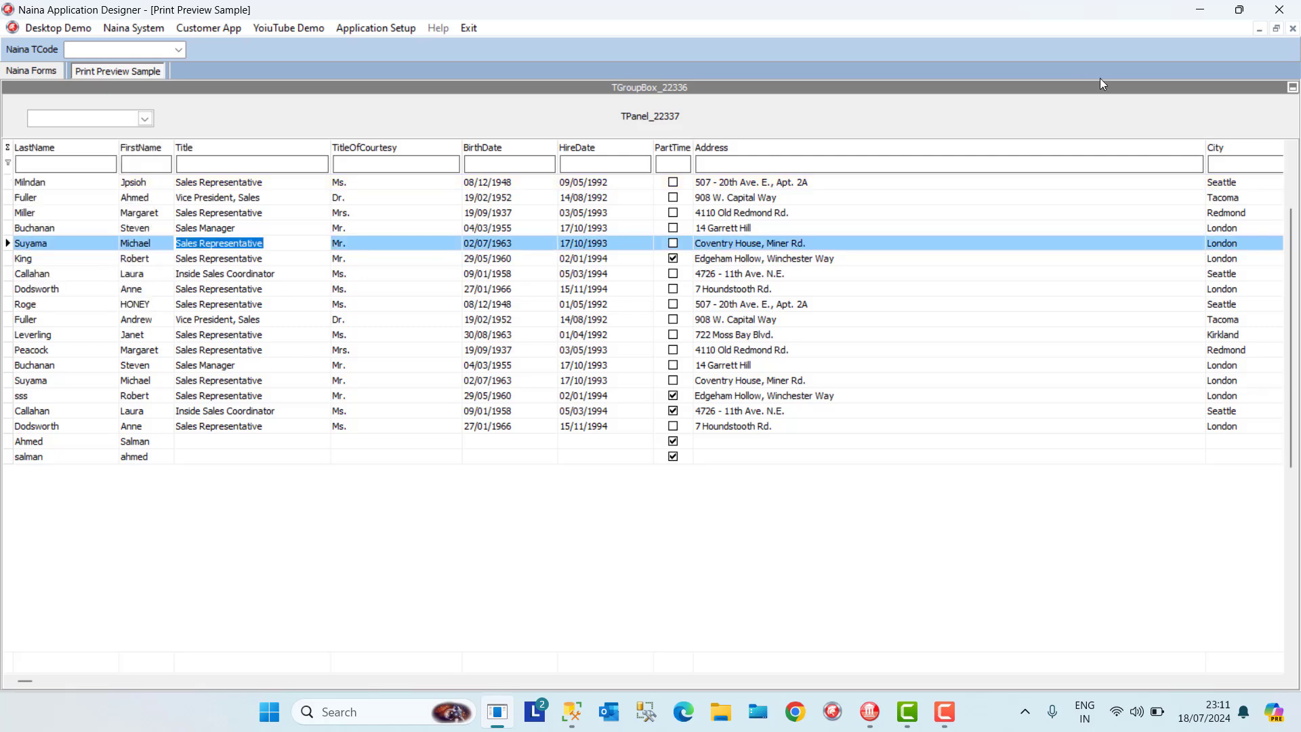
{"action": "left_click", "coordinate": [1293, 30]}
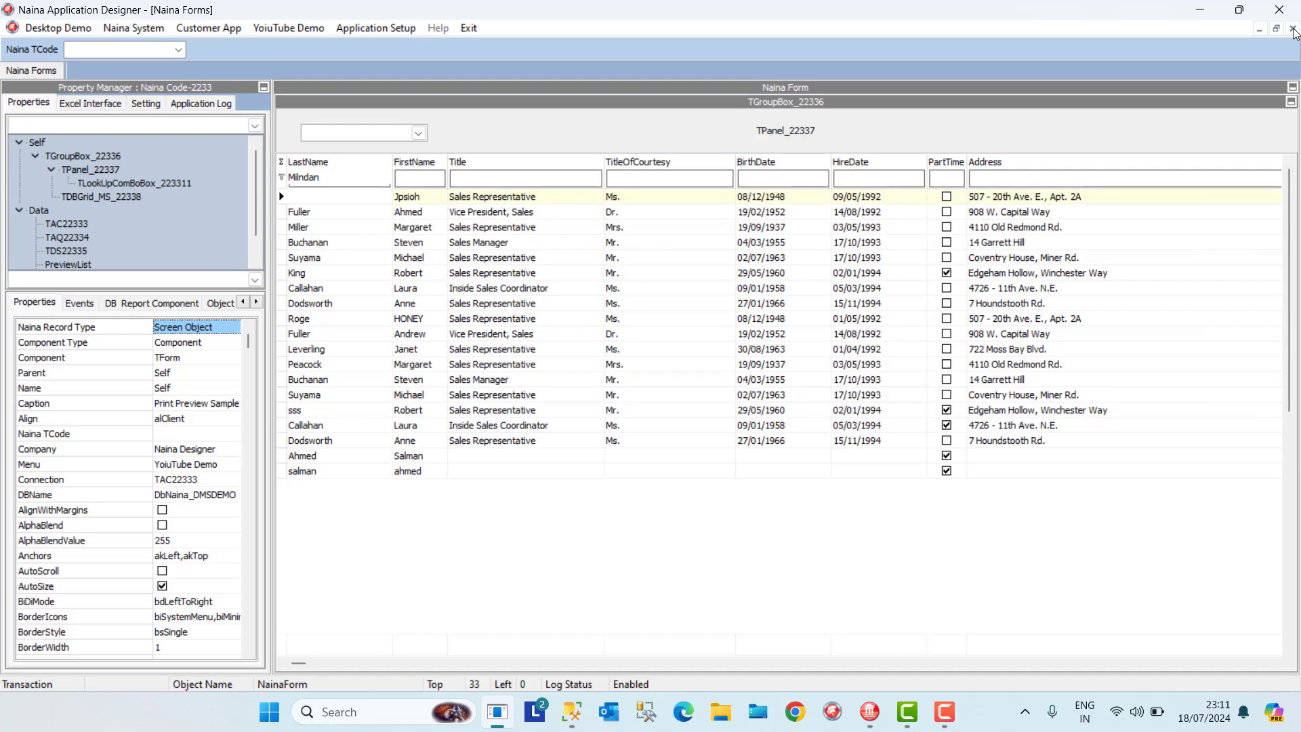
Add a Fast Report TfrxReport component to the form's non-visual components and place it above and to the right of PreviewList
{"action": "left_click", "coordinate": [158, 304]}
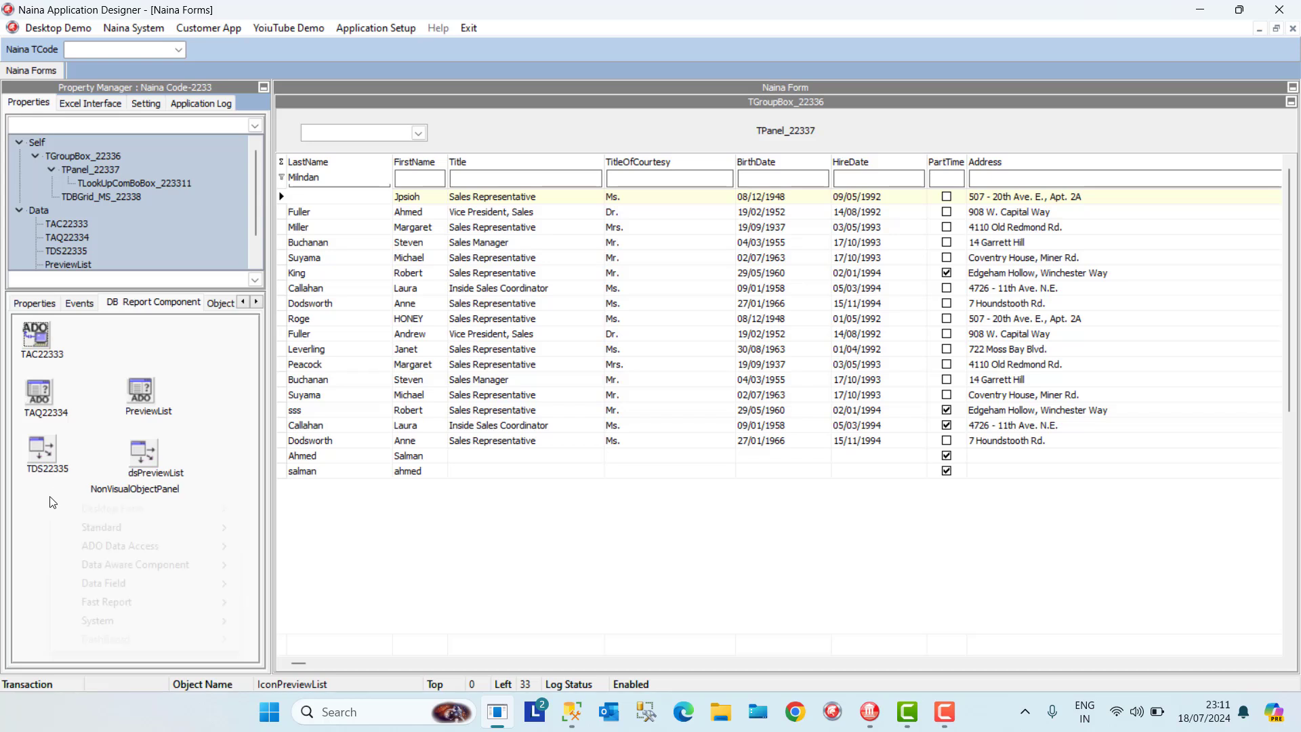
{"action": "right_click", "coordinate": [53, 502]}
{"action": "mouse_move", "coordinate": [192, 613]}
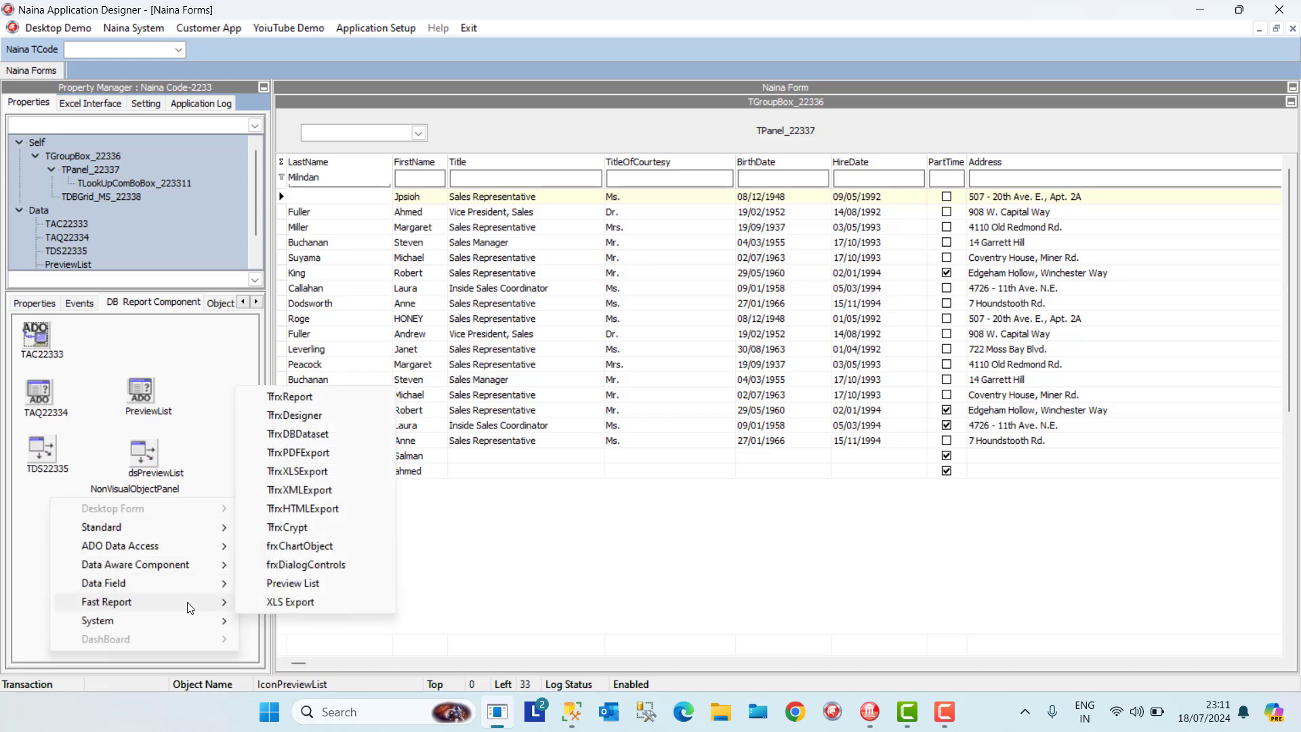
{"action": "left_click", "coordinate": [306, 405]}
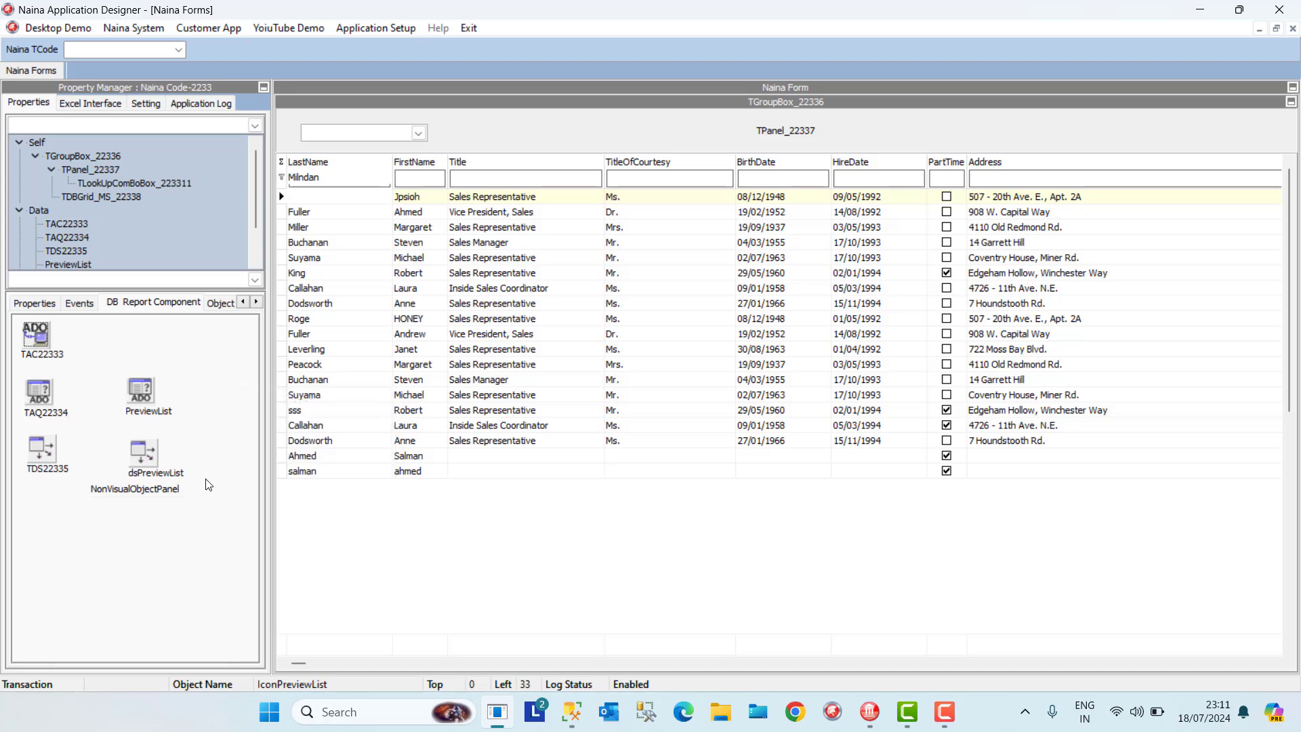
{"action": "left_click_drag", "start_coordinate": [30, 333], "coordinate": [191, 344]}
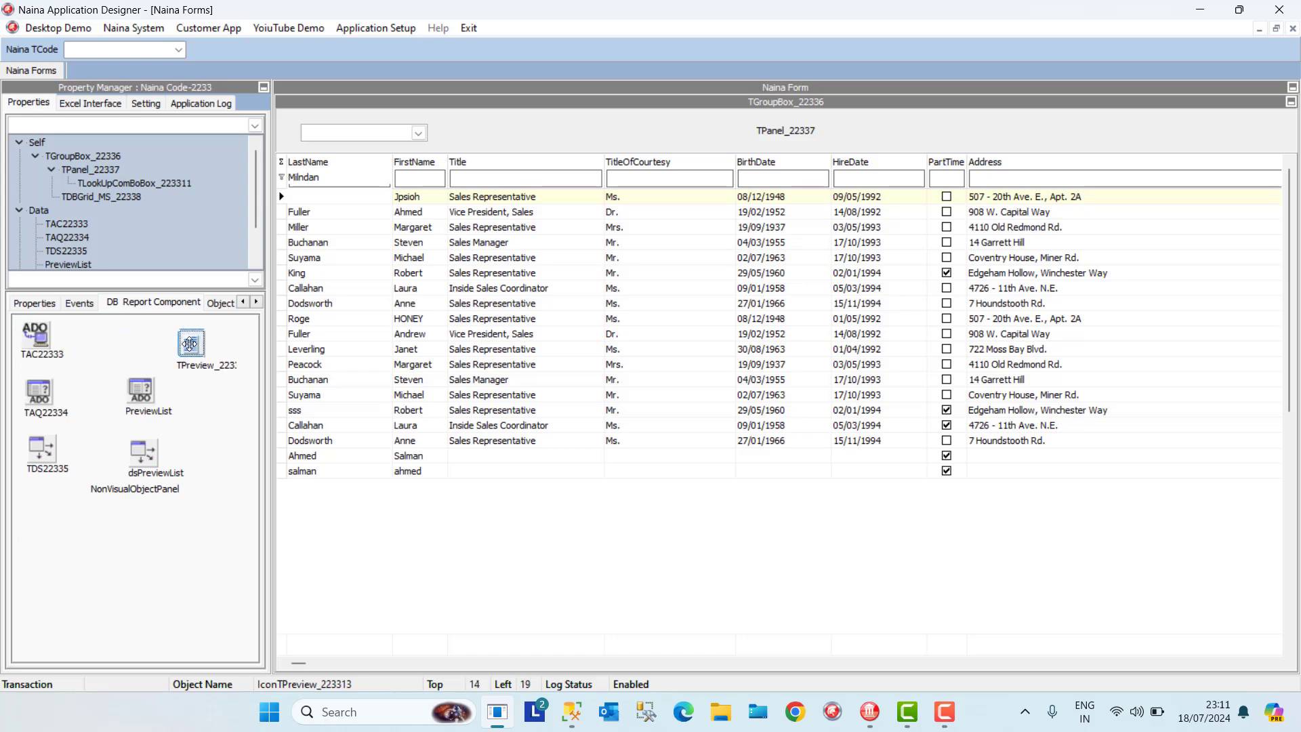
Set the Preview DataSet property of the new TfrxReport component to PreviewList
{"action": "left_click", "coordinate": [37, 303]}
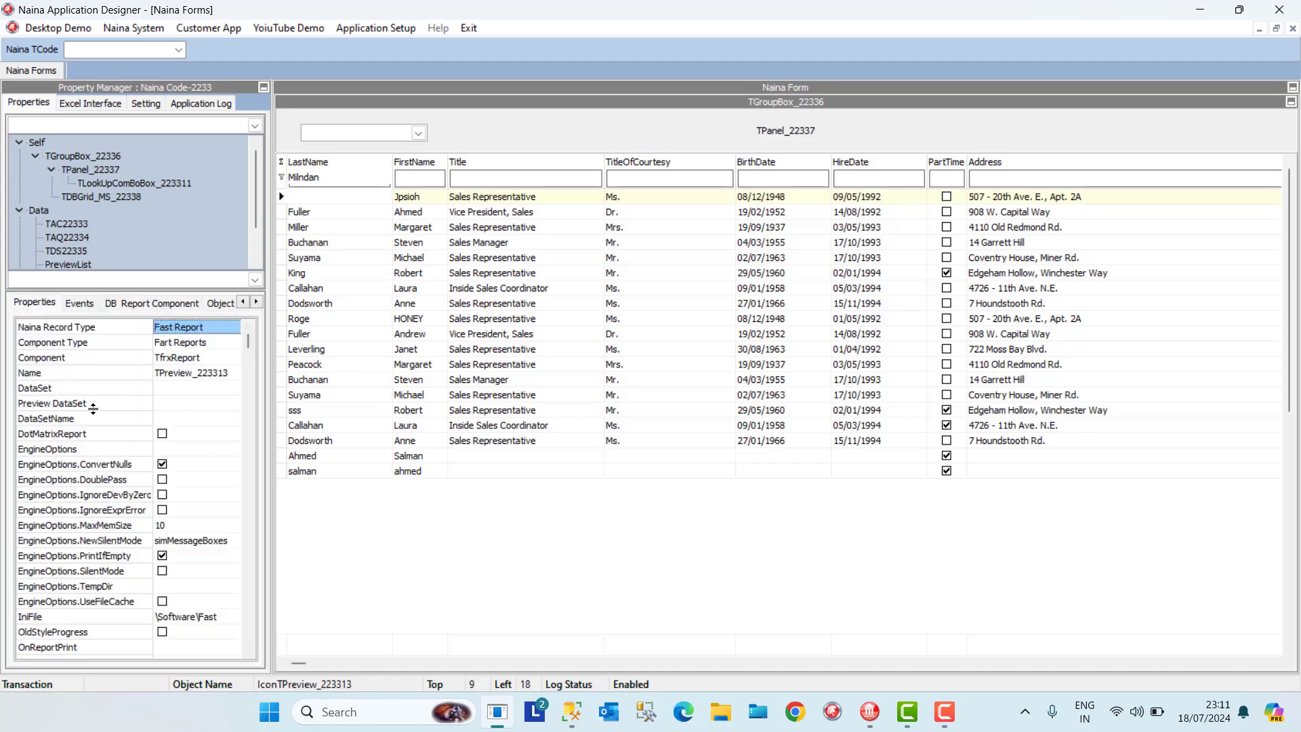
{"action": "left_click", "coordinate": [191, 404]}
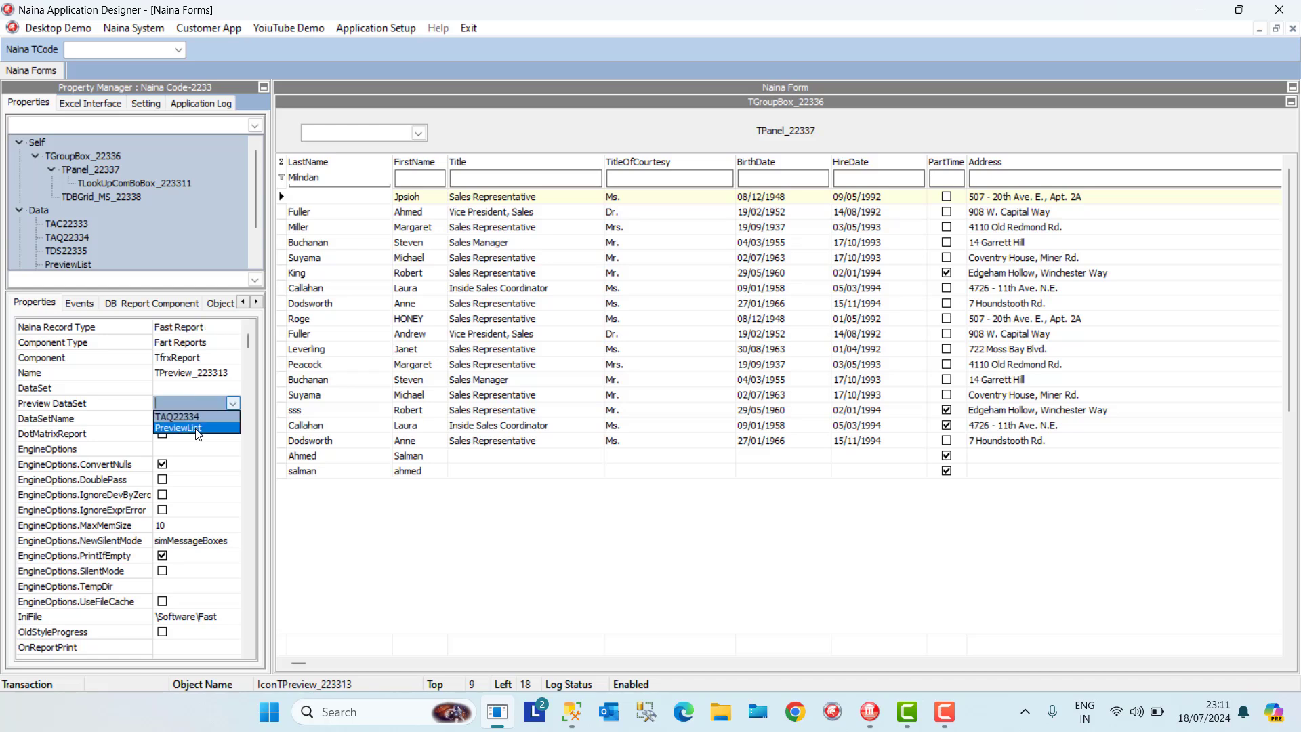
{"action": "left_click", "coordinate": [195, 429]}
{"action": "left_click", "coordinate": [204, 437]}
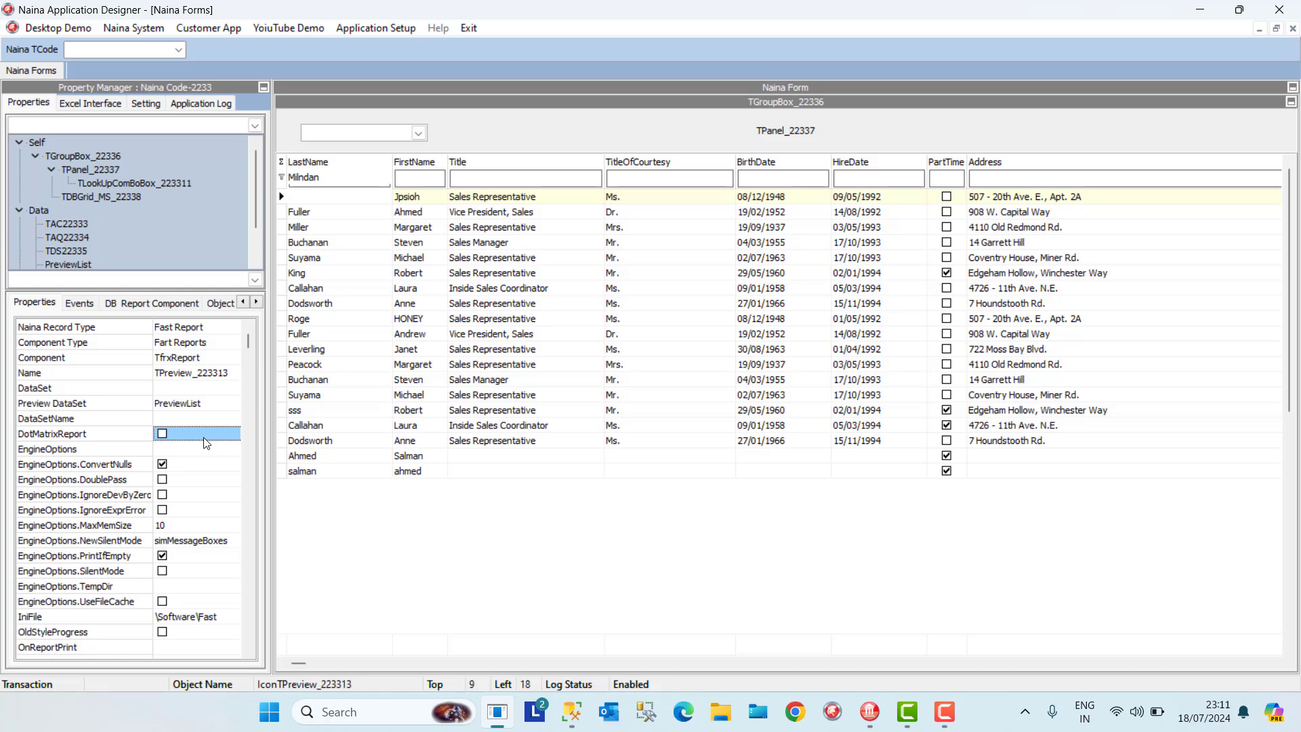
Add a Fast Report TfrxDBDataset component to the non-visual components and place it below the report component, beside PreviewList
{"action": "left_click", "coordinate": [142, 306]}
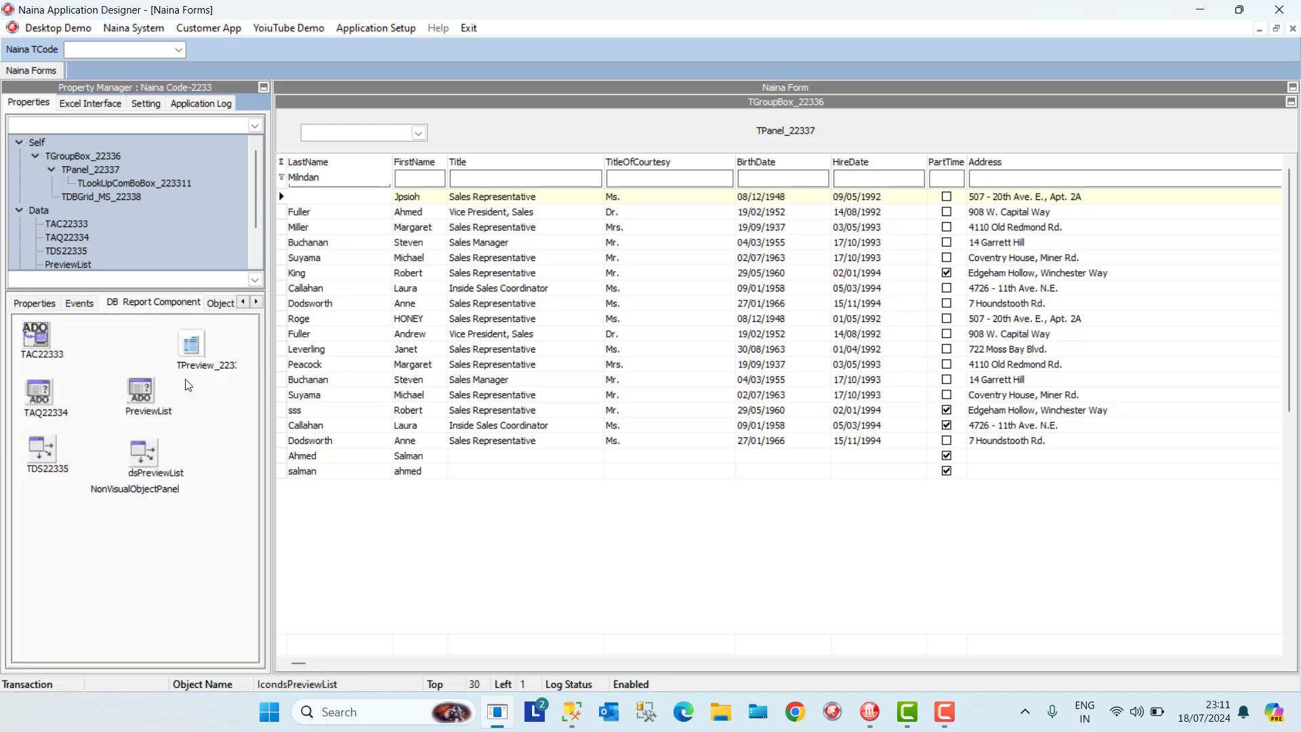
{"action": "left_click", "coordinate": [192, 352]}
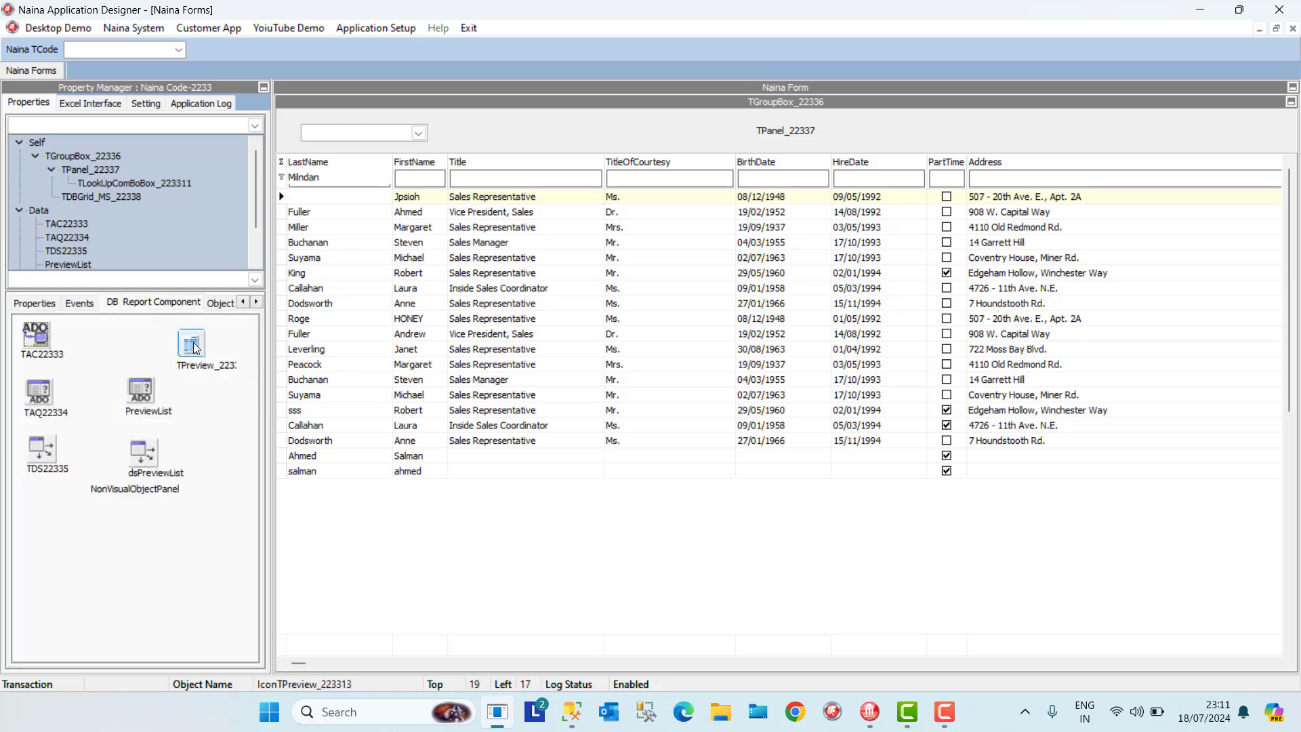
{"action": "right_click", "coordinate": [180, 385]}
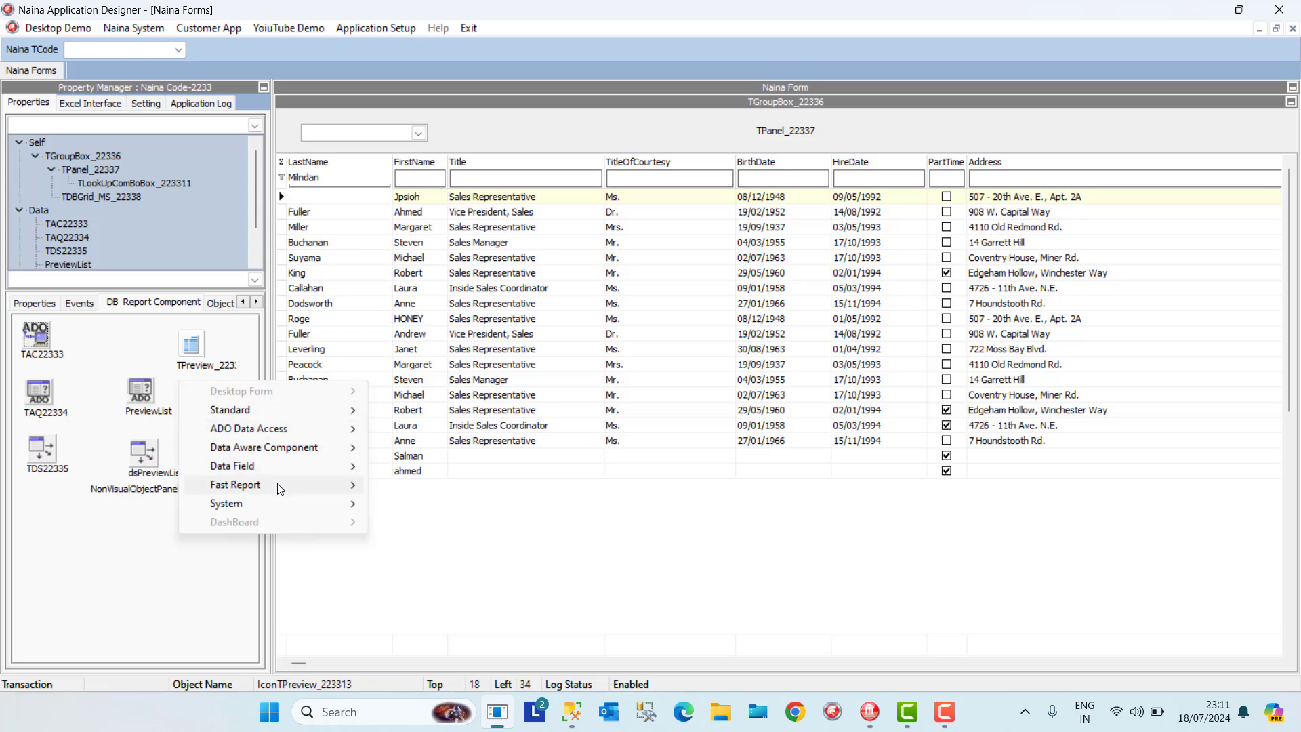
{"action": "mouse_move", "coordinate": [279, 489]}
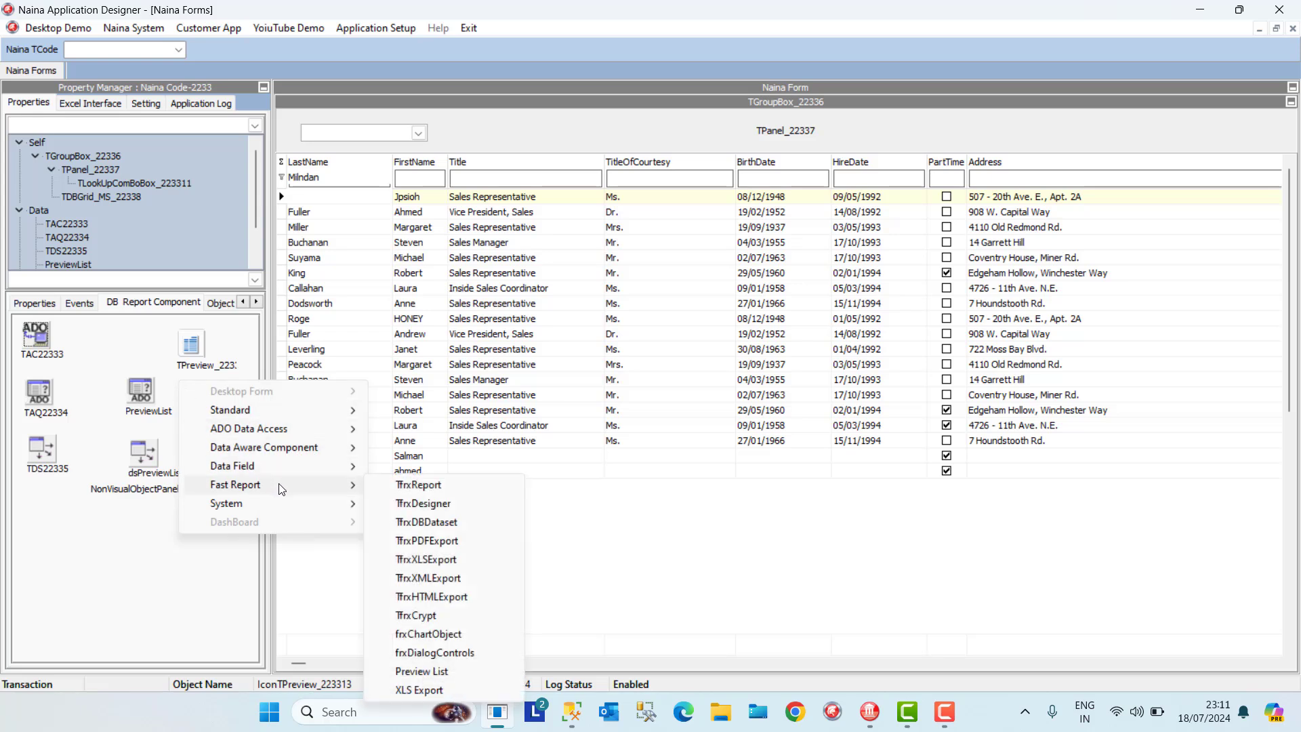
{"action": "left_click", "coordinate": [428, 523]}
{"action": "left_click_drag", "start_coordinate": [192, 346], "coordinate": [195, 412]}
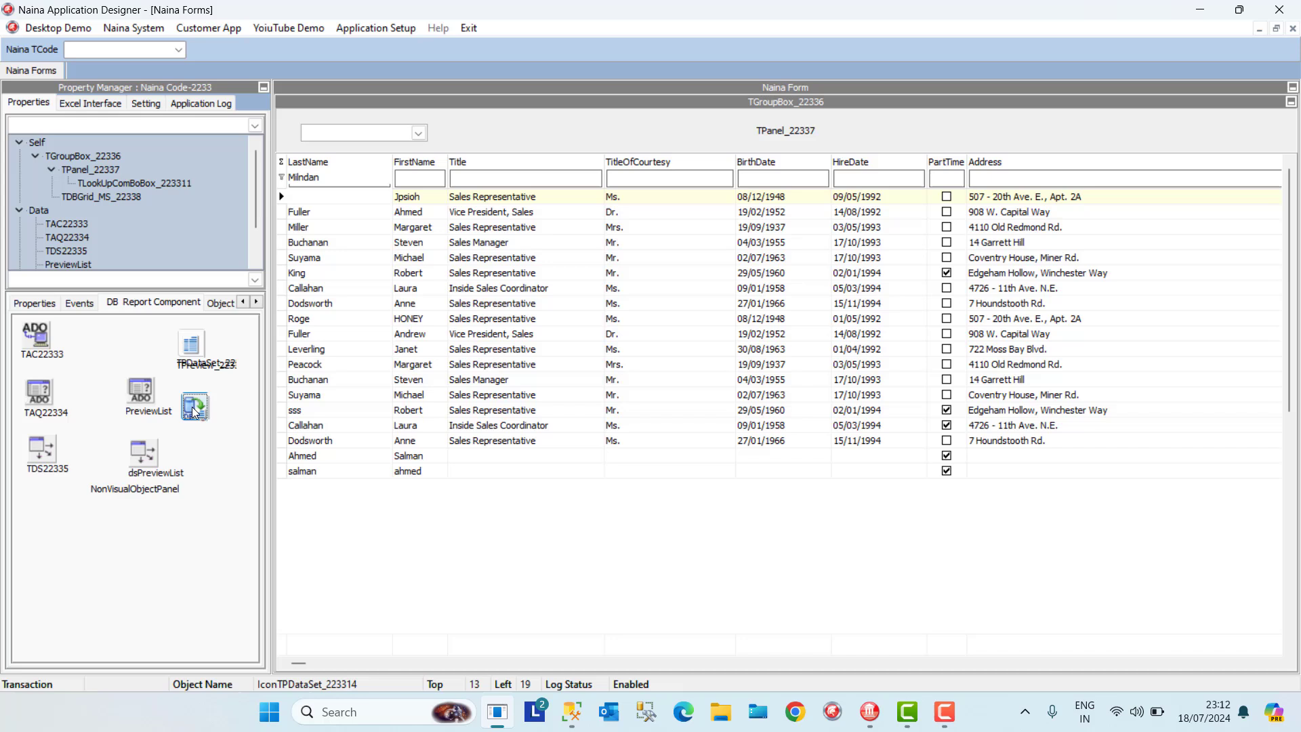
Set the DataSet property of the new TfrxDBDataset component to TAQ22334
{"action": "left_click", "coordinate": [49, 308]}
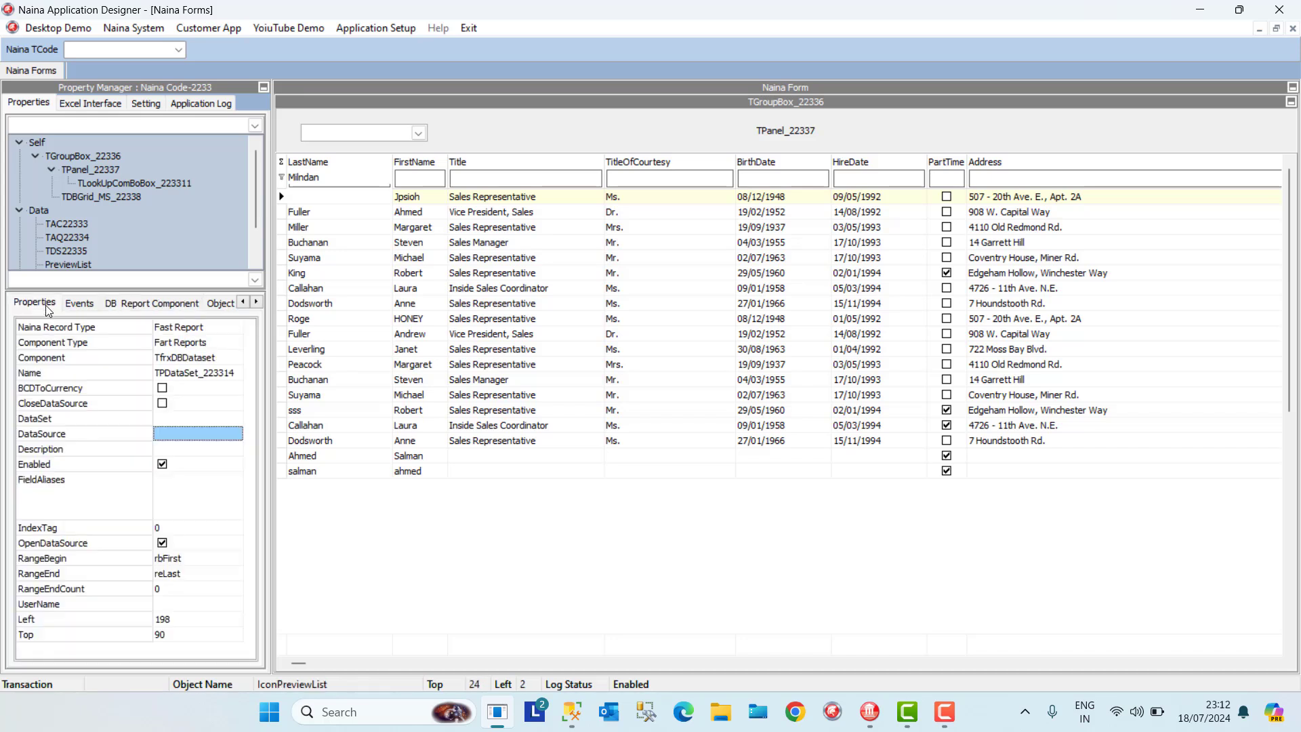
{"action": "left_click", "coordinate": [216, 420]}
{"action": "left_click", "coordinate": [215, 421]}
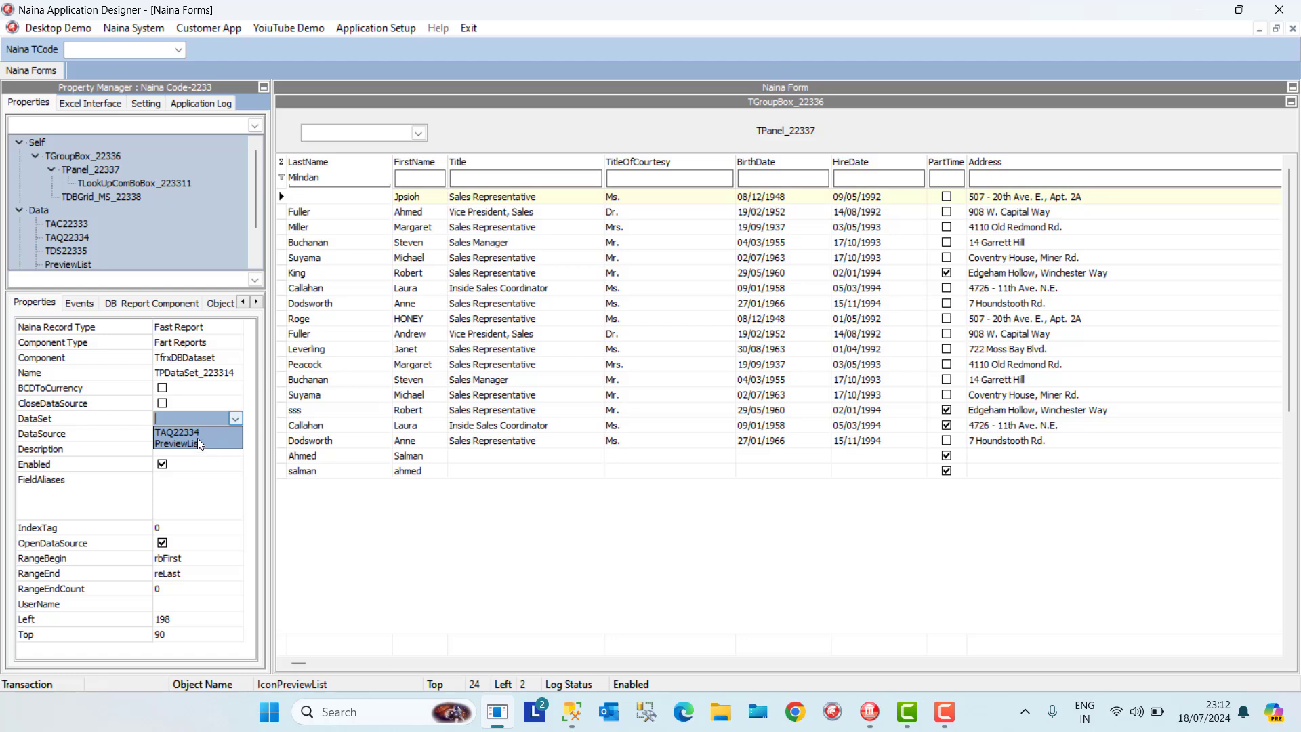
{"action": "left_click", "coordinate": [197, 434]}
{"action": "left_click", "coordinate": [217, 469]}
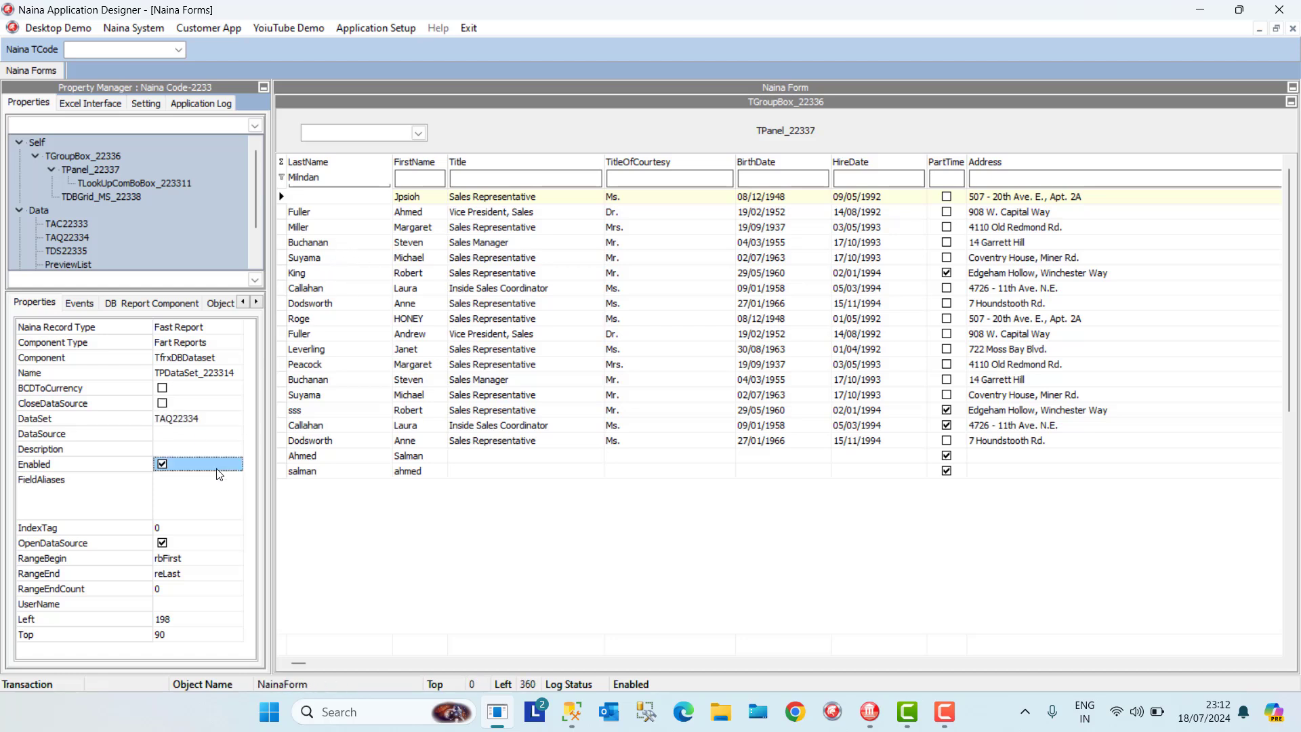
{"action": "left_click", "coordinate": [256, 301]}
{"action": "left_click", "coordinate": [256, 302]}
{"action": "left_click", "coordinate": [256, 302]}
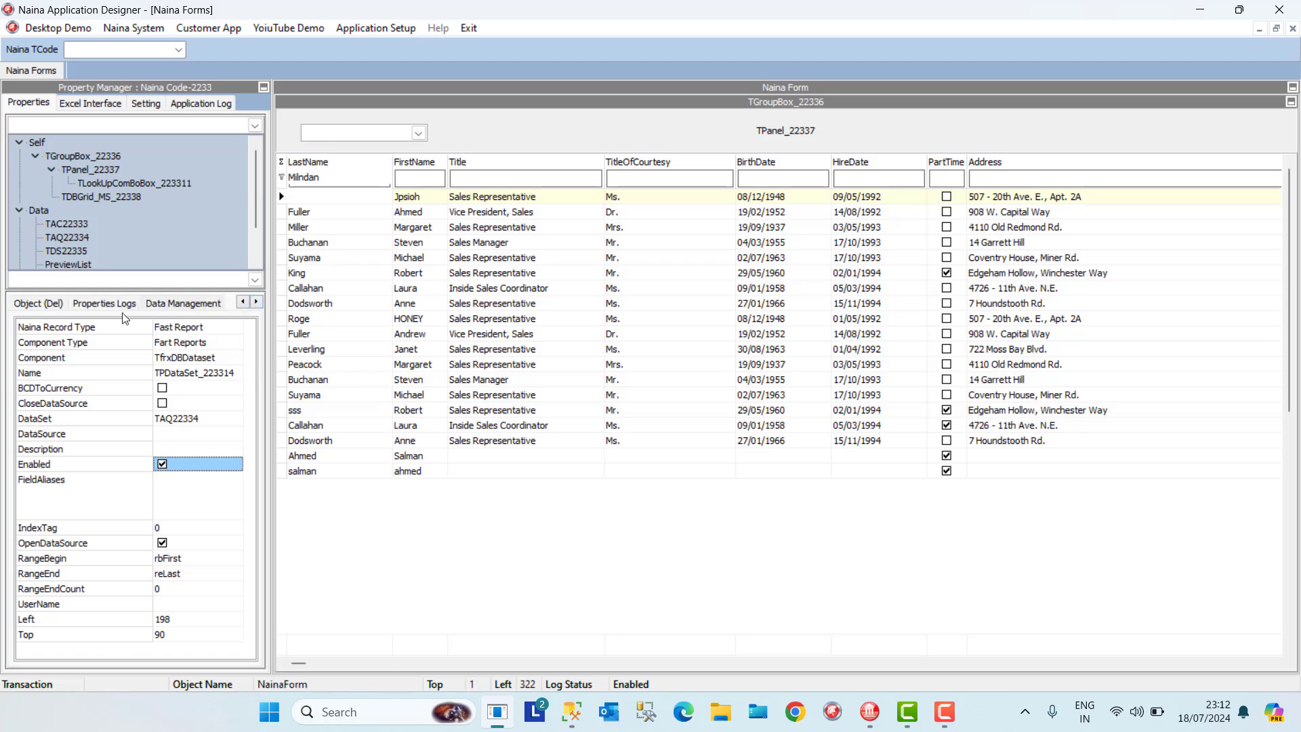
{"action": "left_click", "coordinate": [245, 304]}
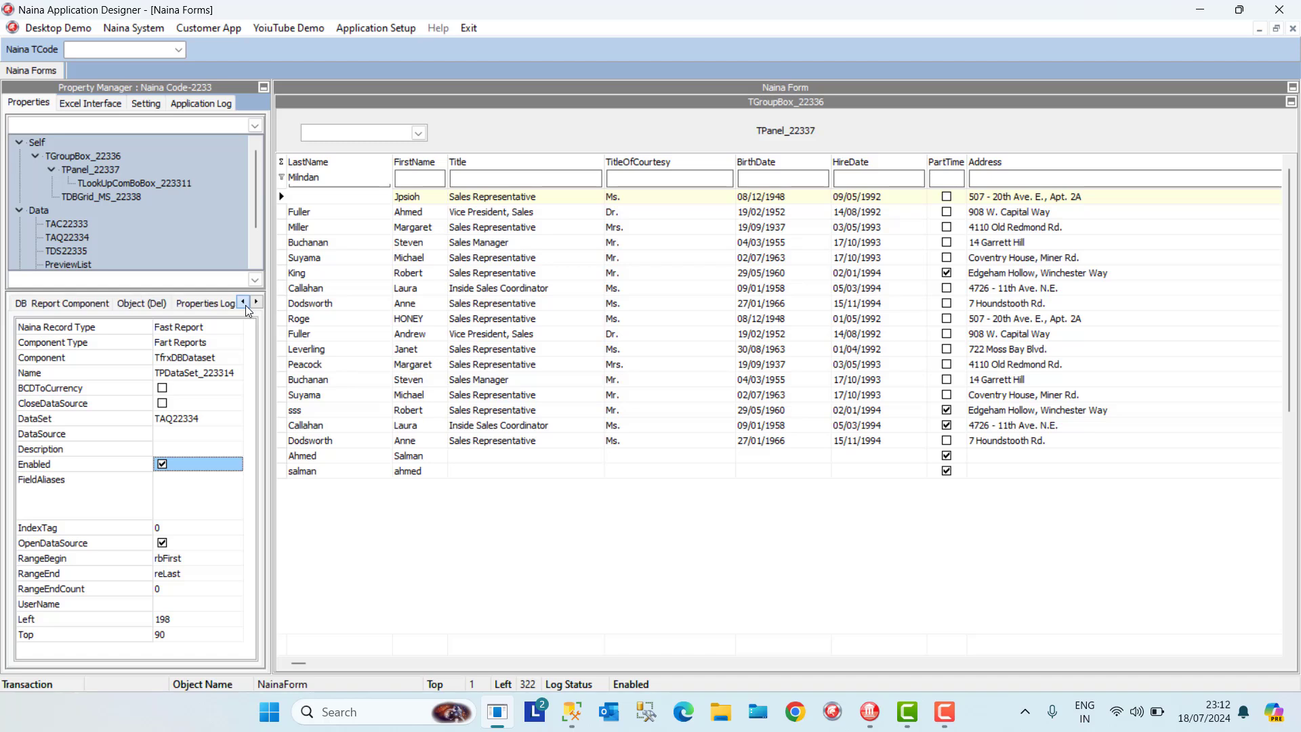
{"action": "left_click", "coordinate": [243, 302]}
{"action": "left_click", "coordinate": [243, 301]}
Move the report component between TAC22333 and the dataset label, and open its report design for editing in FastReport
{"action": "left_click", "coordinate": [181, 306]}
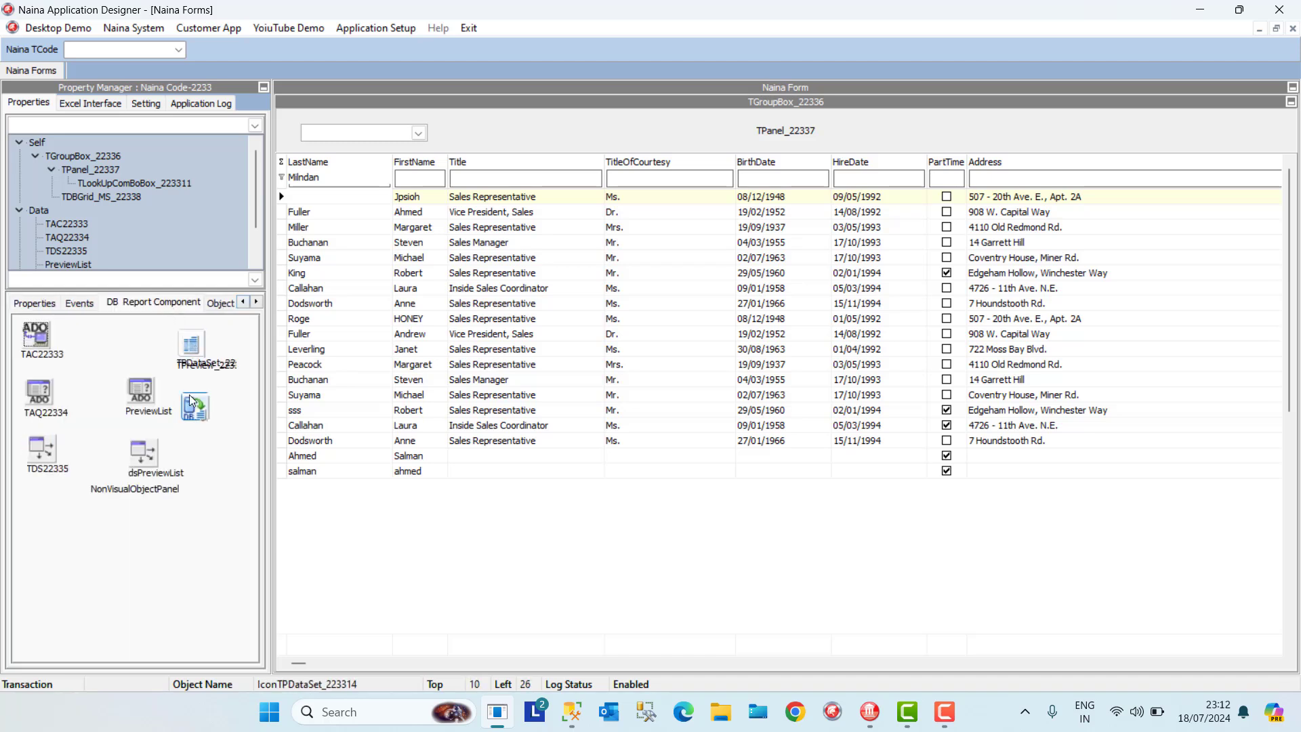
{"action": "left_click_drag", "start_coordinate": [191, 344], "coordinate": [122, 341]}
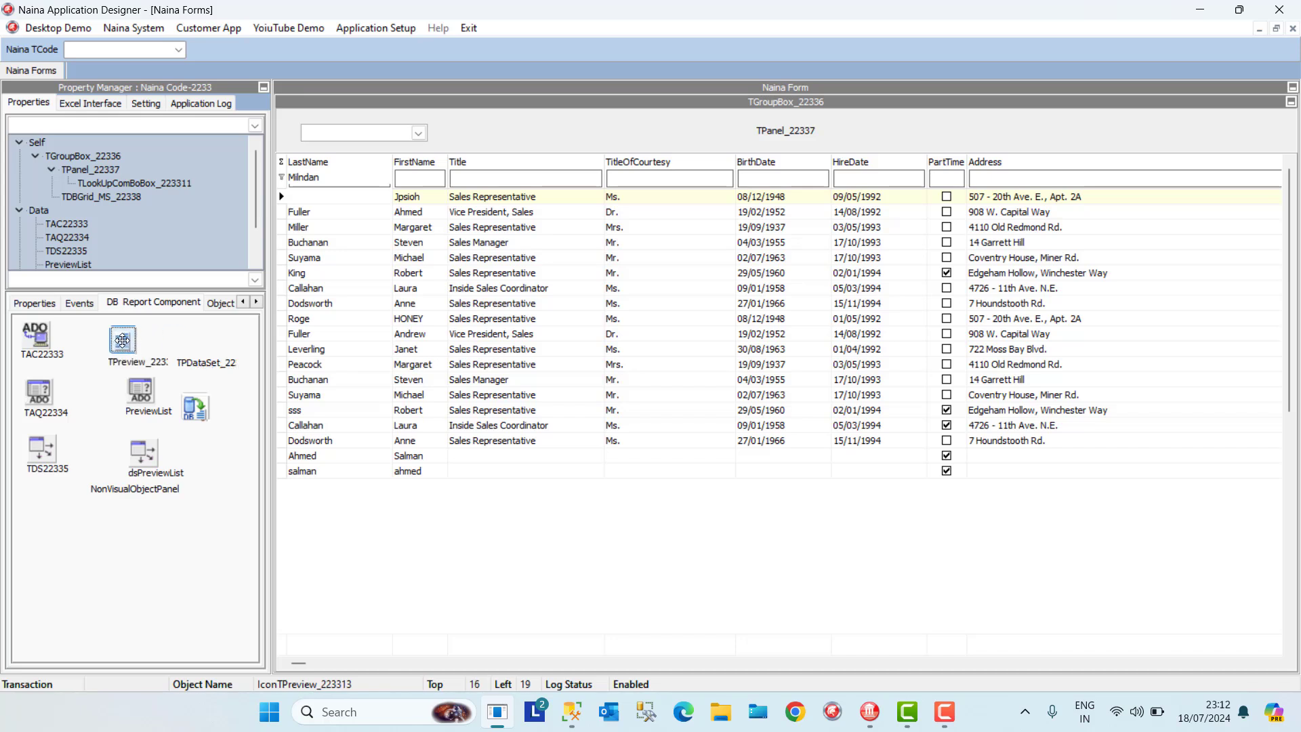
{"action": "right_click", "coordinate": [123, 342]}
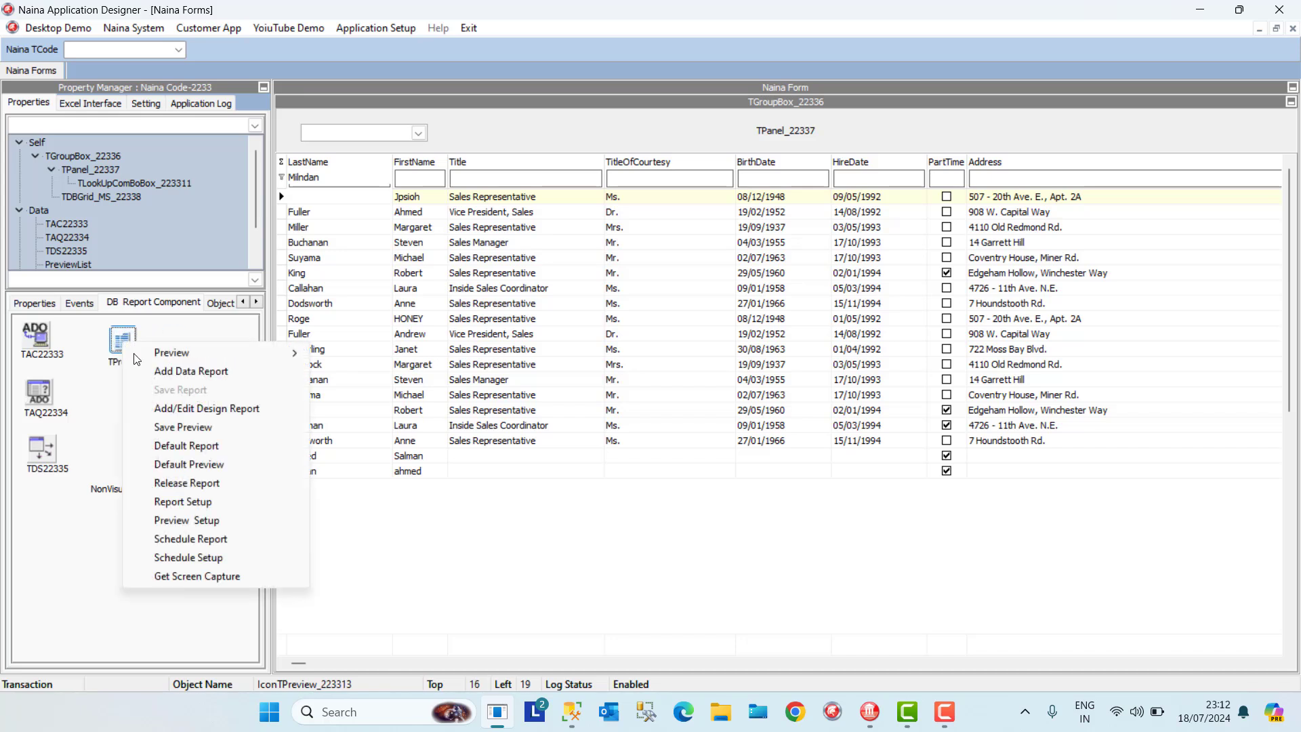
{"action": "left_click", "coordinate": [188, 412]}
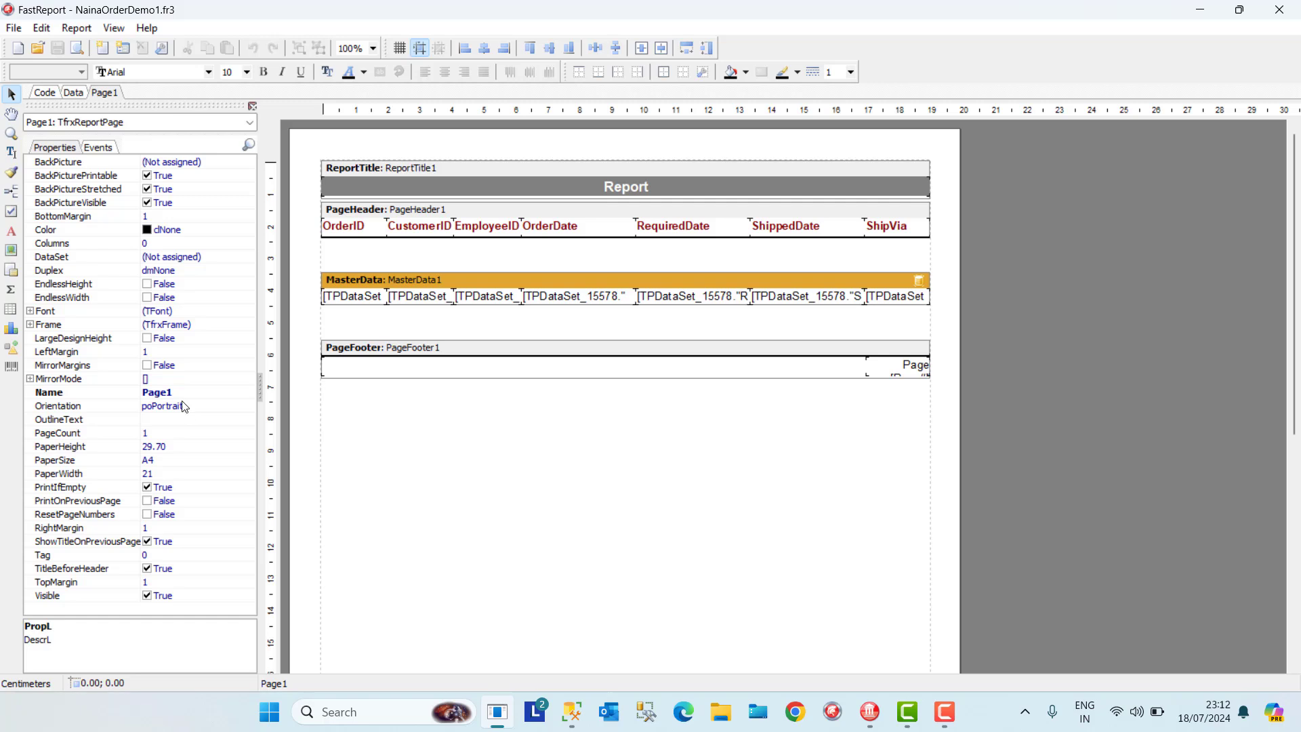
Create a new report with the Standard Report Wizard, using TPDataSet_223314 as its dataset, and continue to field selection
{"action": "left_click", "coordinate": [14, 28]}
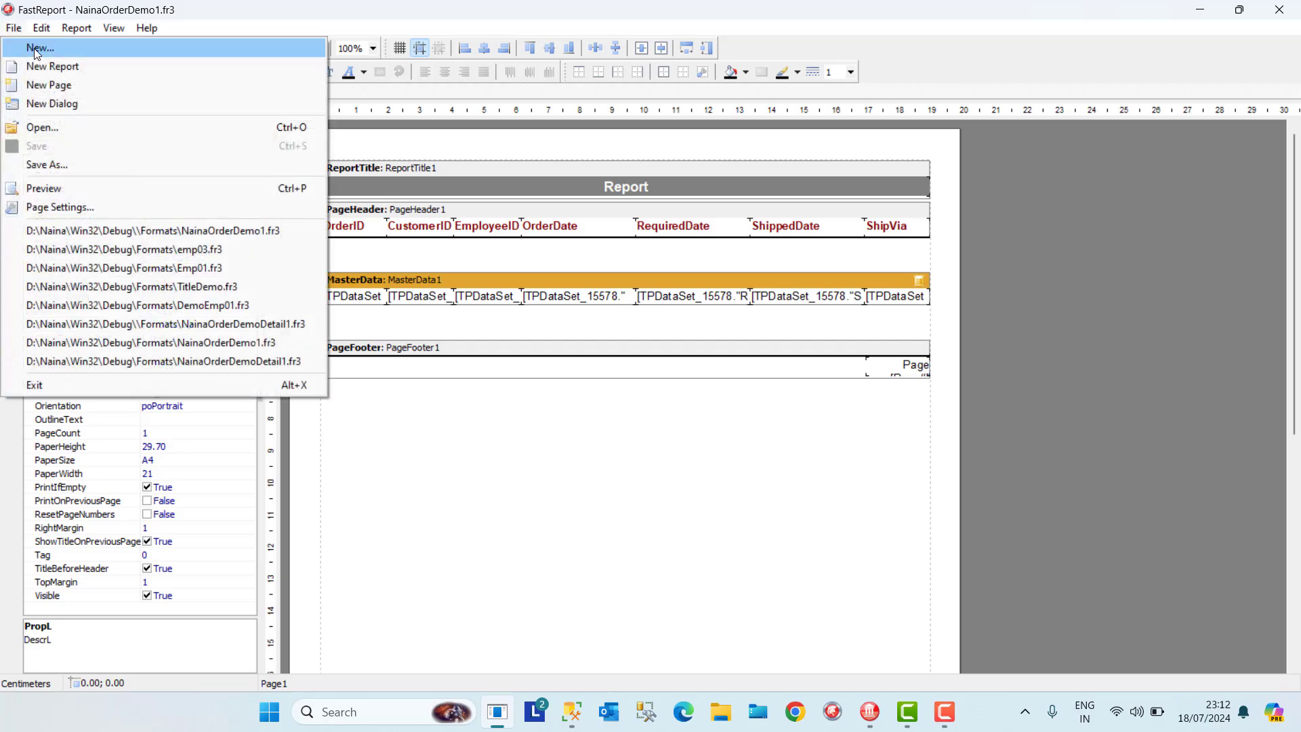
{"action": "left_click", "coordinate": [36, 48]}
{"action": "left_click", "coordinate": [547, 278]}
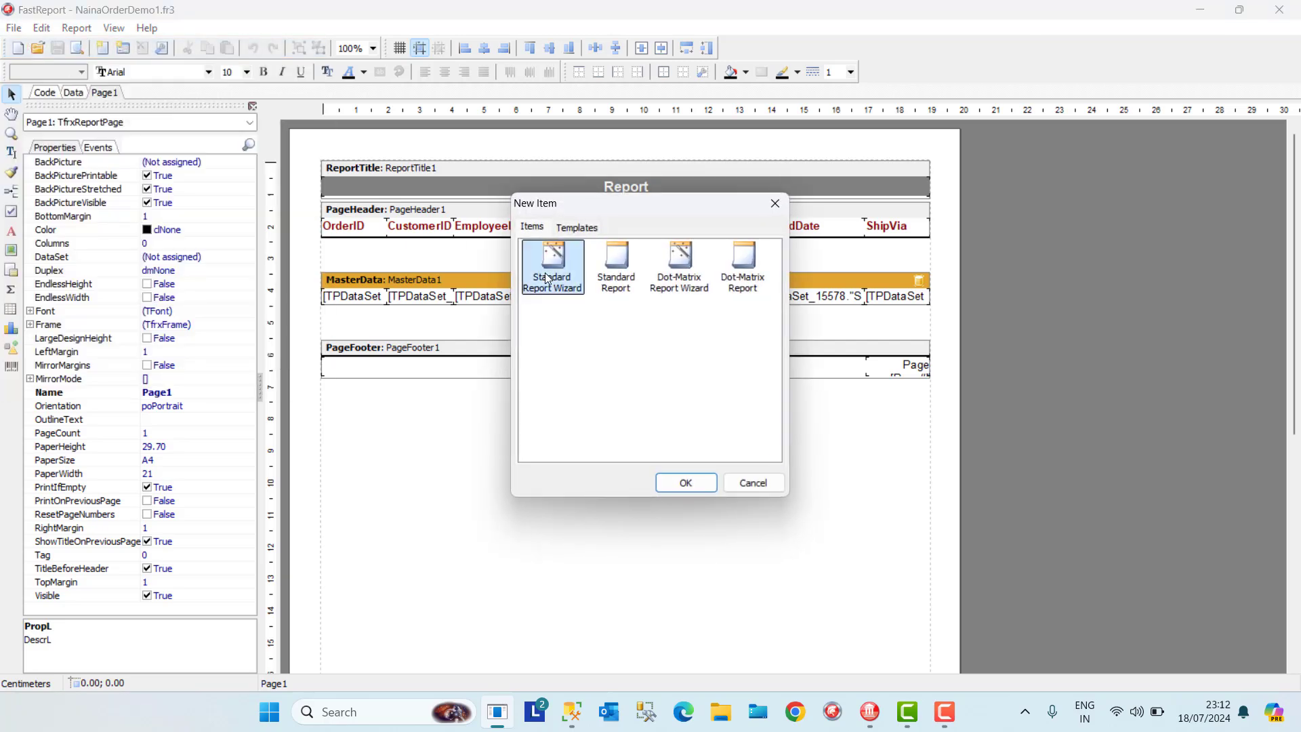
{"action": "left_click", "coordinate": [672, 481]}
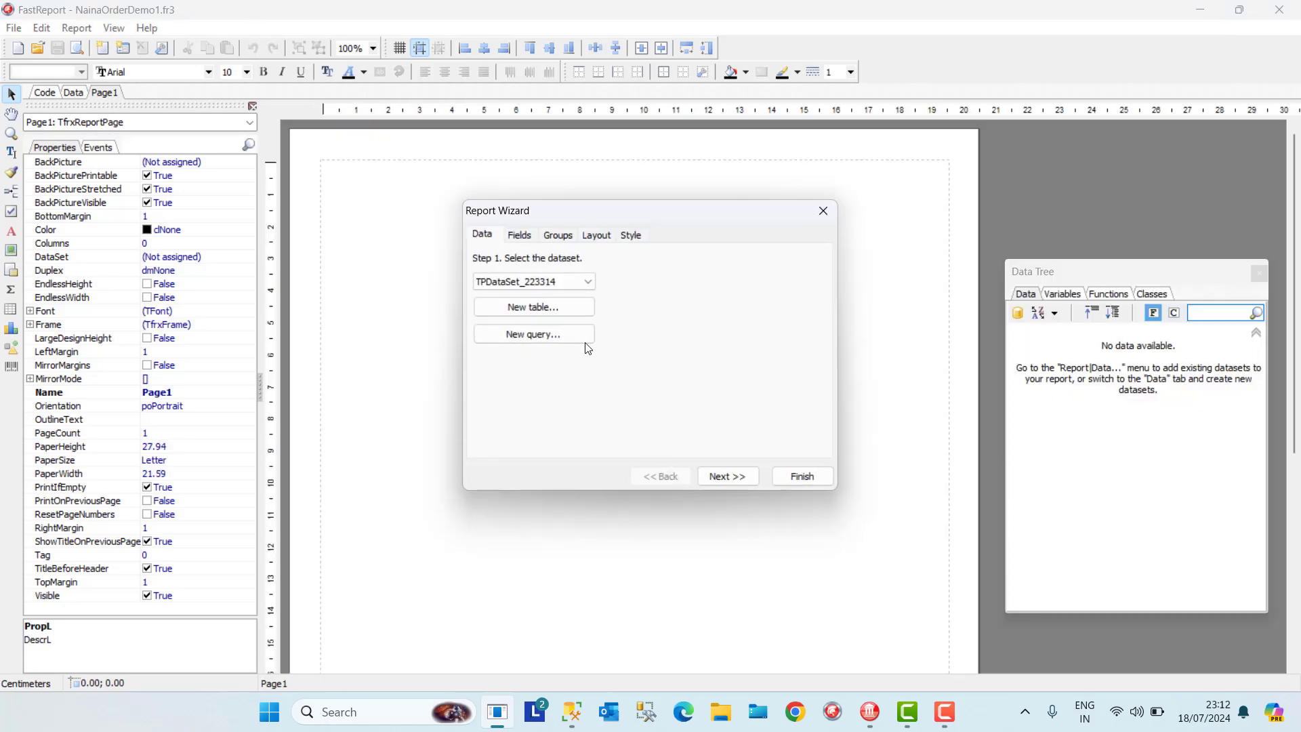
{"action": "left_click", "coordinate": [562, 282]}
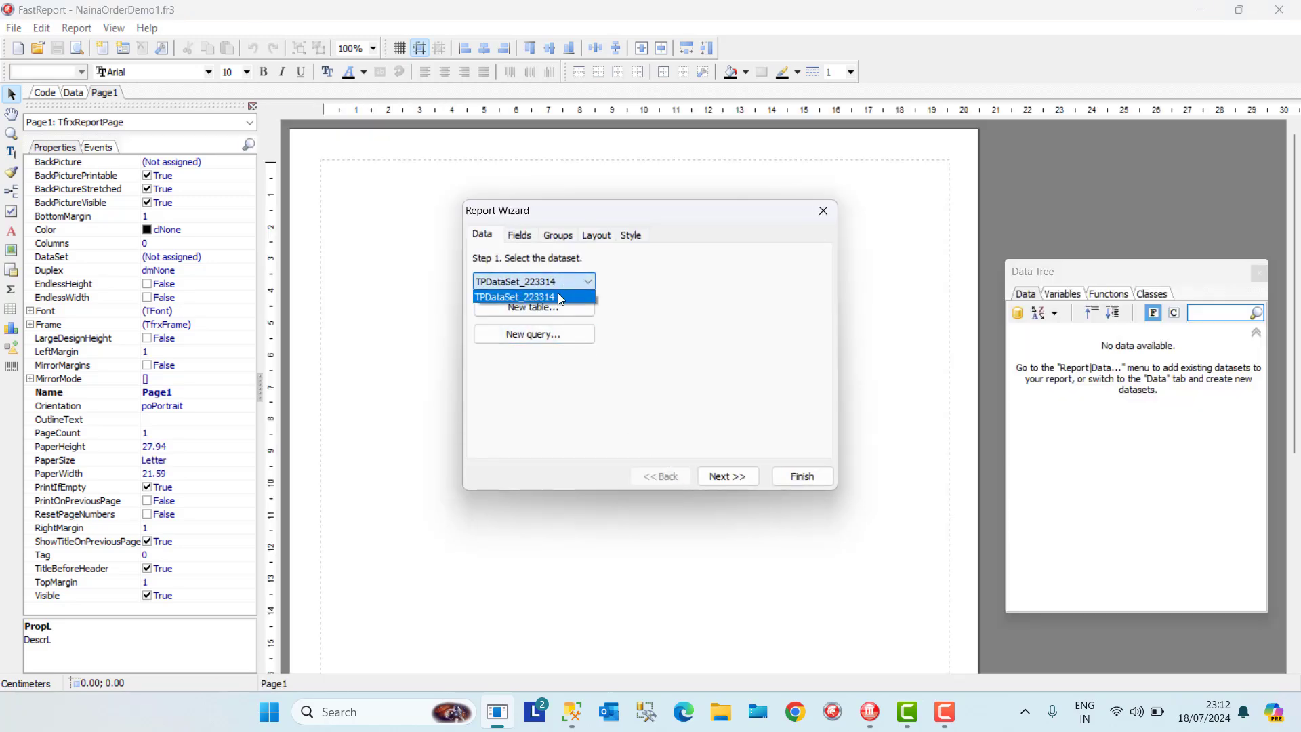
{"action": "left_click", "coordinate": [558, 296]}
{"action": "left_click", "coordinate": [726, 475]}
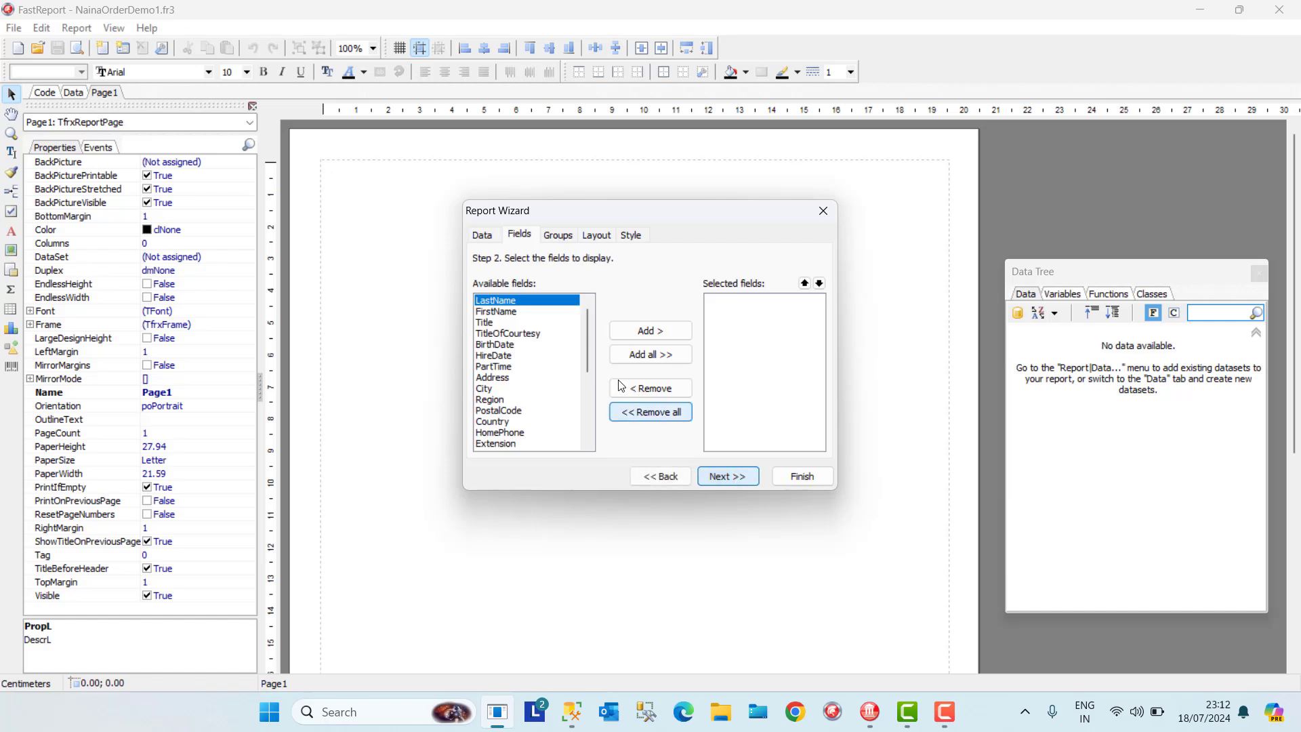
Add LastName, FirstName, Title, TitleOfCourtesy, BirthDate, HireDate and PartTime to the report's selected fields
{"action": "left_click", "coordinate": [637, 331]}
{"action": "left_click", "coordinate": [636, 332]}
{"action": "left_click", "coordinate": [637, 332]}
{"action": "left_click", "coordinate": [637, 332]}
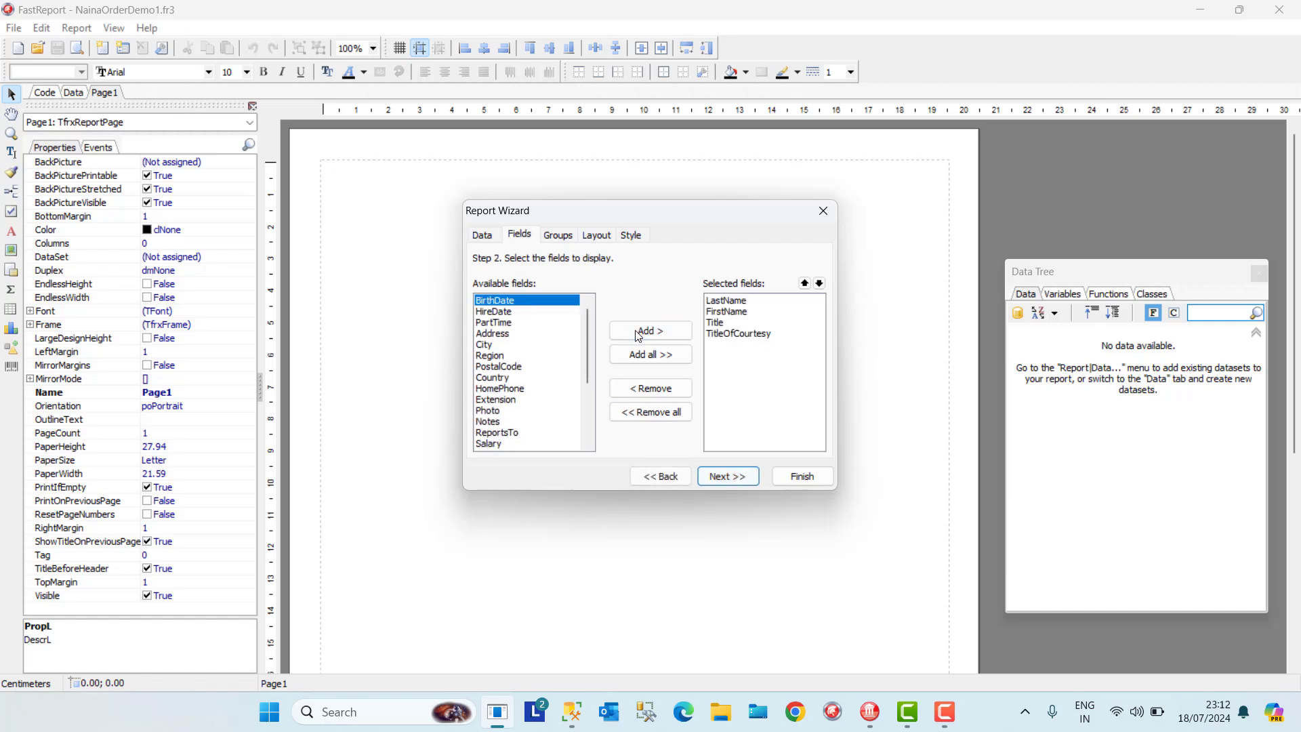
{"action": "left_click", "coordinate": [637, 332]}
{"action": "left_click", "coordinate": [637, 332]}
{"action": "left_click", "coordinate": [636, 332]}
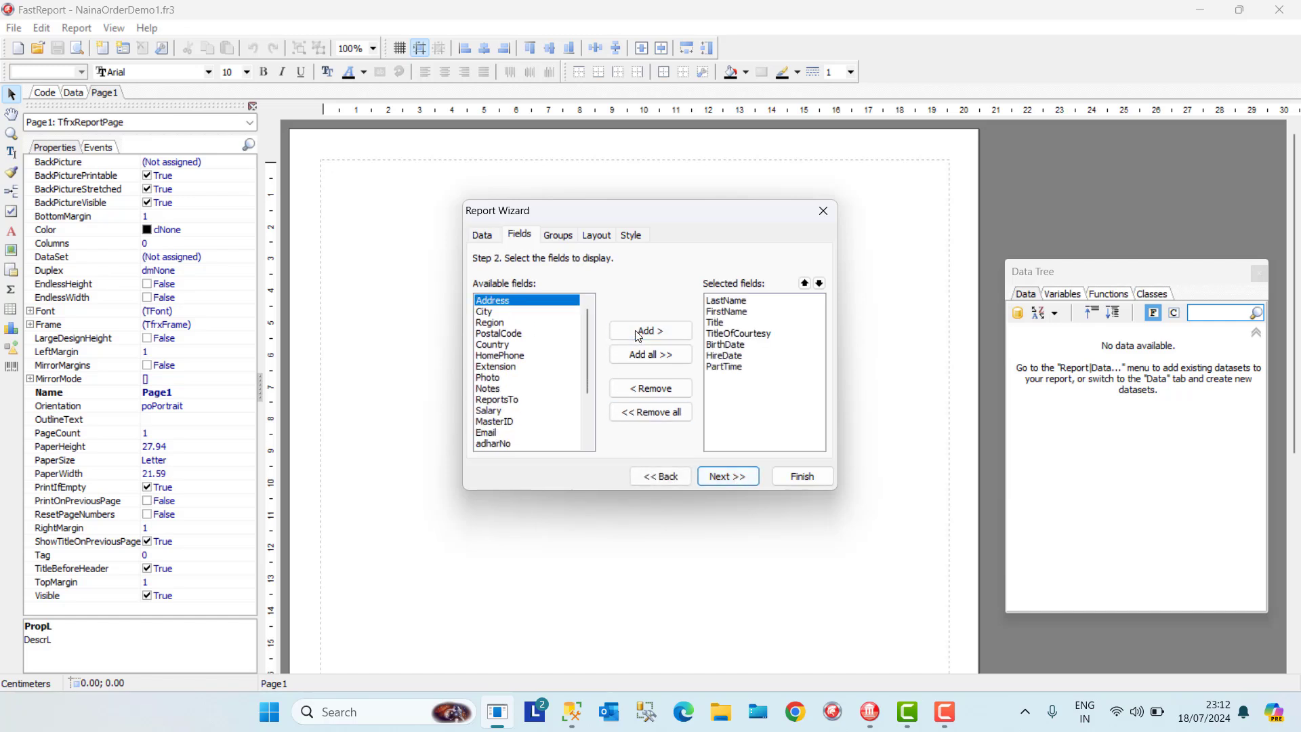
Finish the report wizard with its default grouping, layout and style options, and preview the generated employee report
{"action": "left_click", "coordinate": [731, 480]}
{"action": "left_click", "coordinate": [798, 477]}
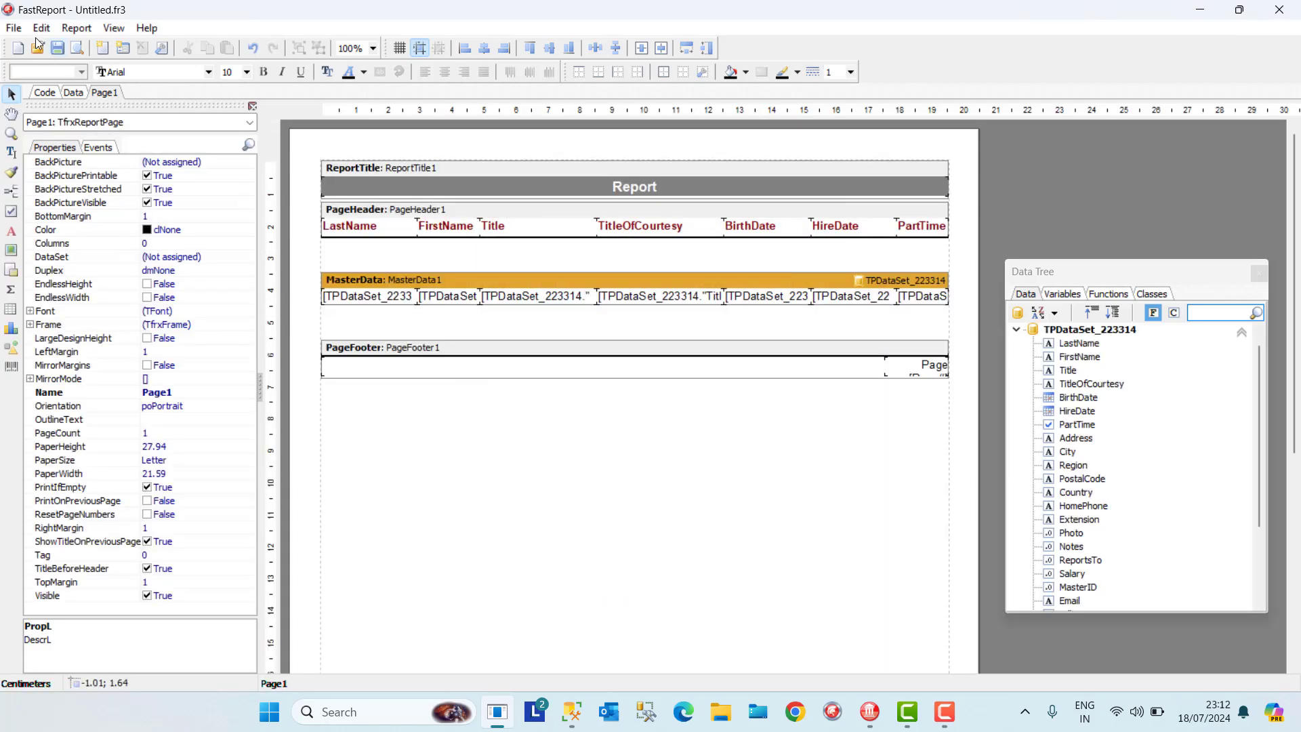
{"action": "left_click", "coordinate": [14, 28]}
{"action": "left_click", "coordinate": [42, 192]}
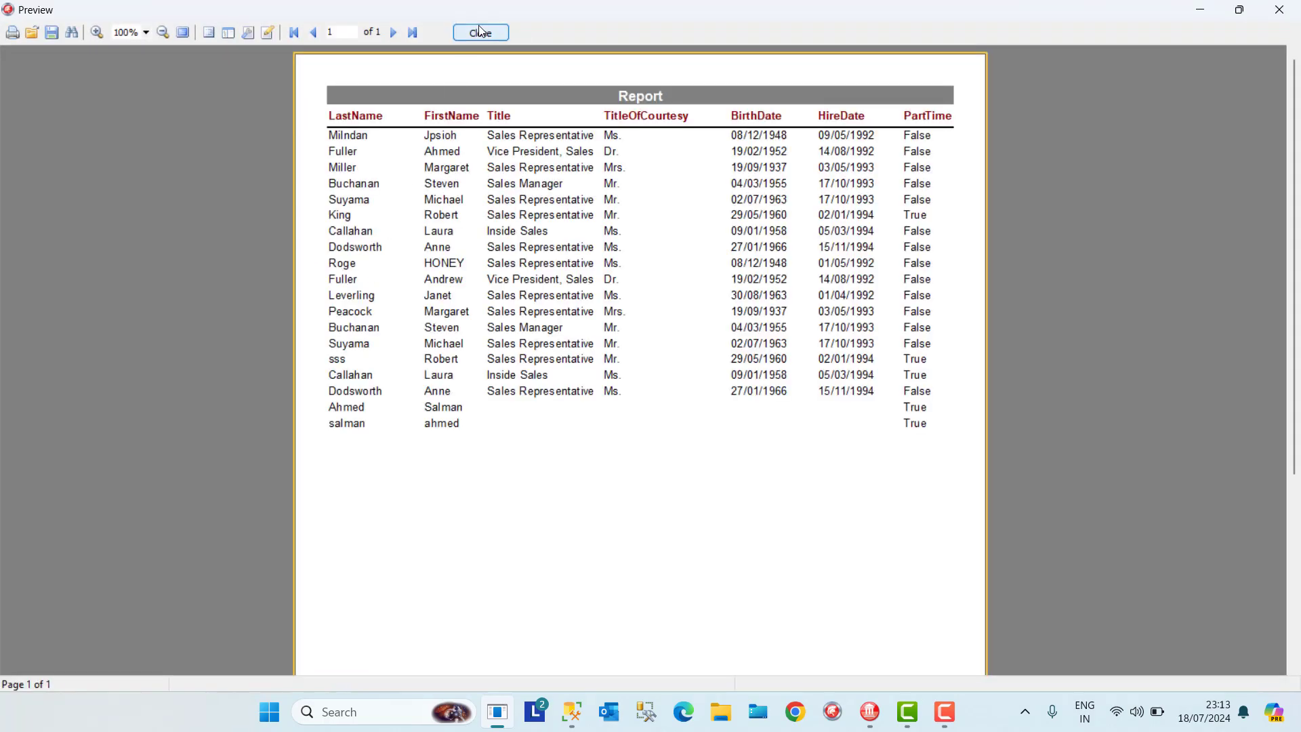
{"action": "left_click", "coordinate": [480, 34]}
Save the report design as EmpDemoPreview in the Formats folder
{"action": "left_click", "coordinate": [13, 27]}
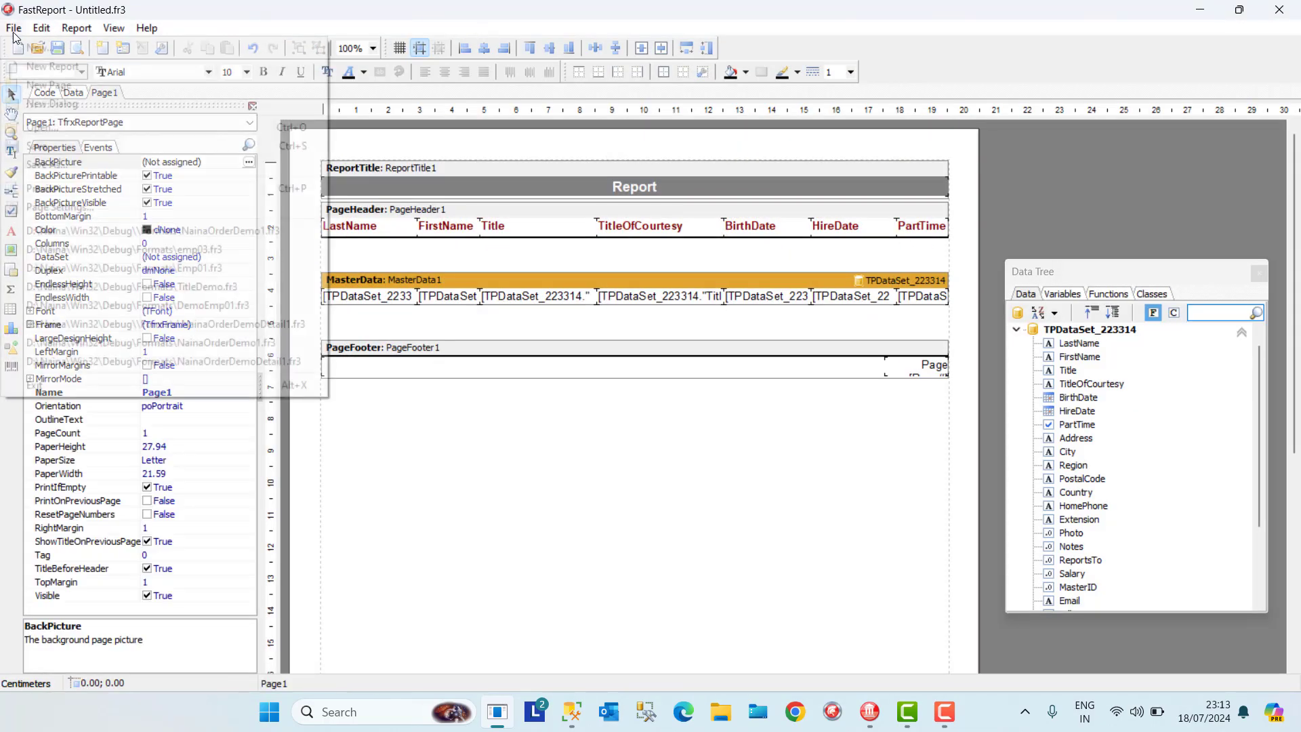
{"action": "left_click", "coordinate": [45, 165]}
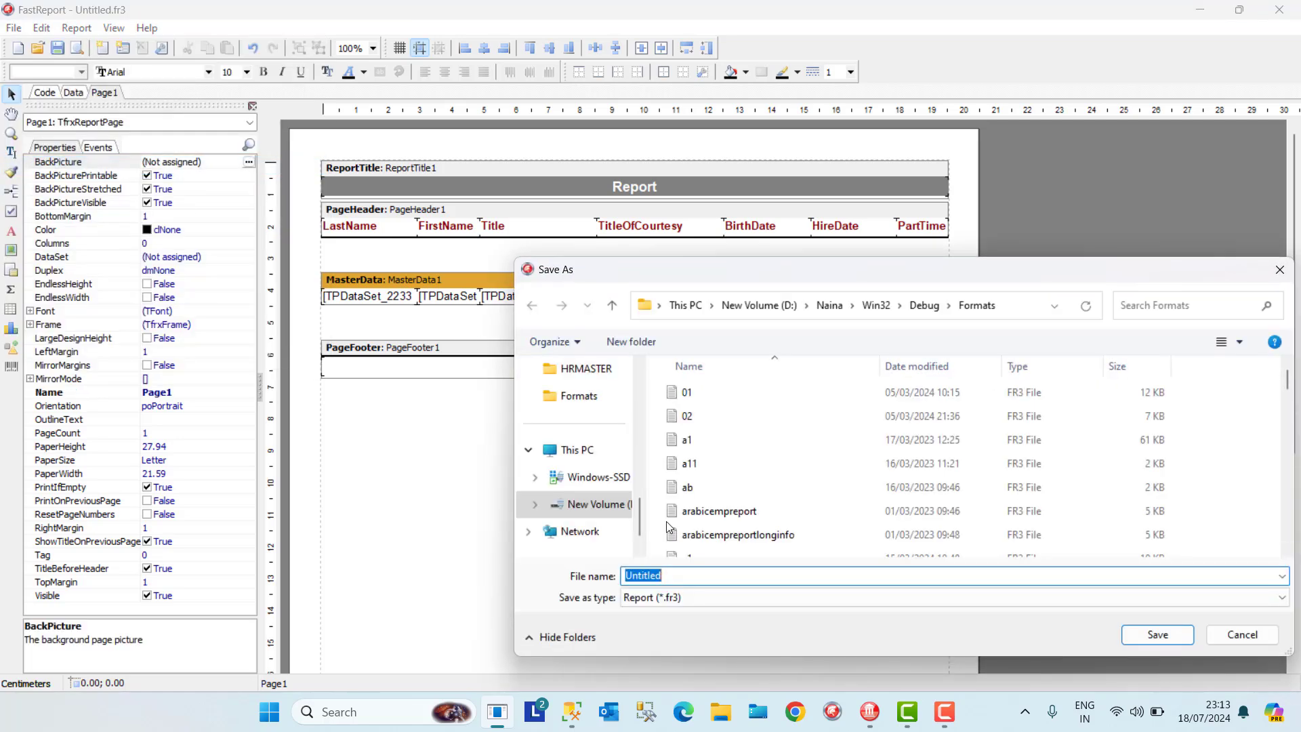
{"action": "left_click", "coordinate": [677, 572]}
{"action": "type", "text": "Empl"}
{"action": "key", "text": "BackSpace"}
{"action": "key", "text": "BackSpace"}
{"action": "key", "text": "BackSpace"}
{"action": "key", "text": "BackSpace"}
{"action": "type", "text": "EmpDemoPreview"}
{"action": "left_click", "coordinate": [1158, 635]}
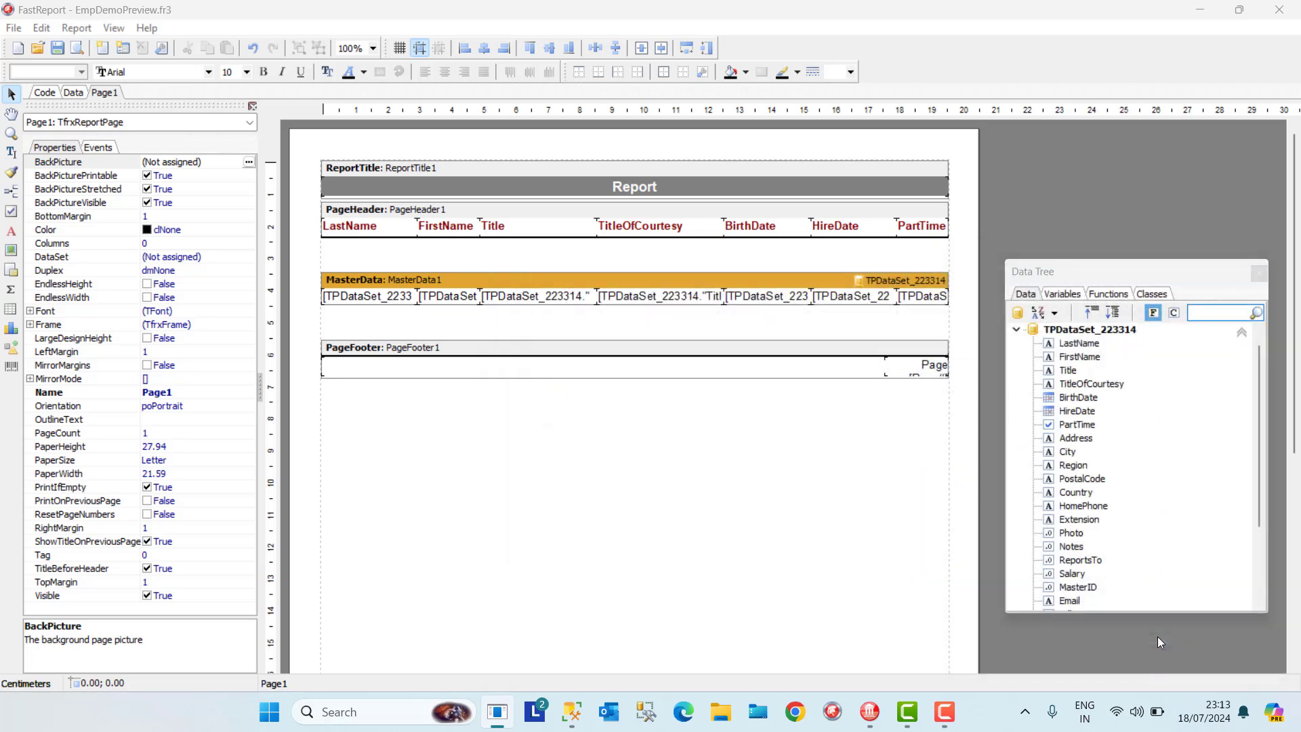
Exit the report designer and set the report name to Employee Print Preview
{"action": "left_click", "coordinate": [17, 31]}
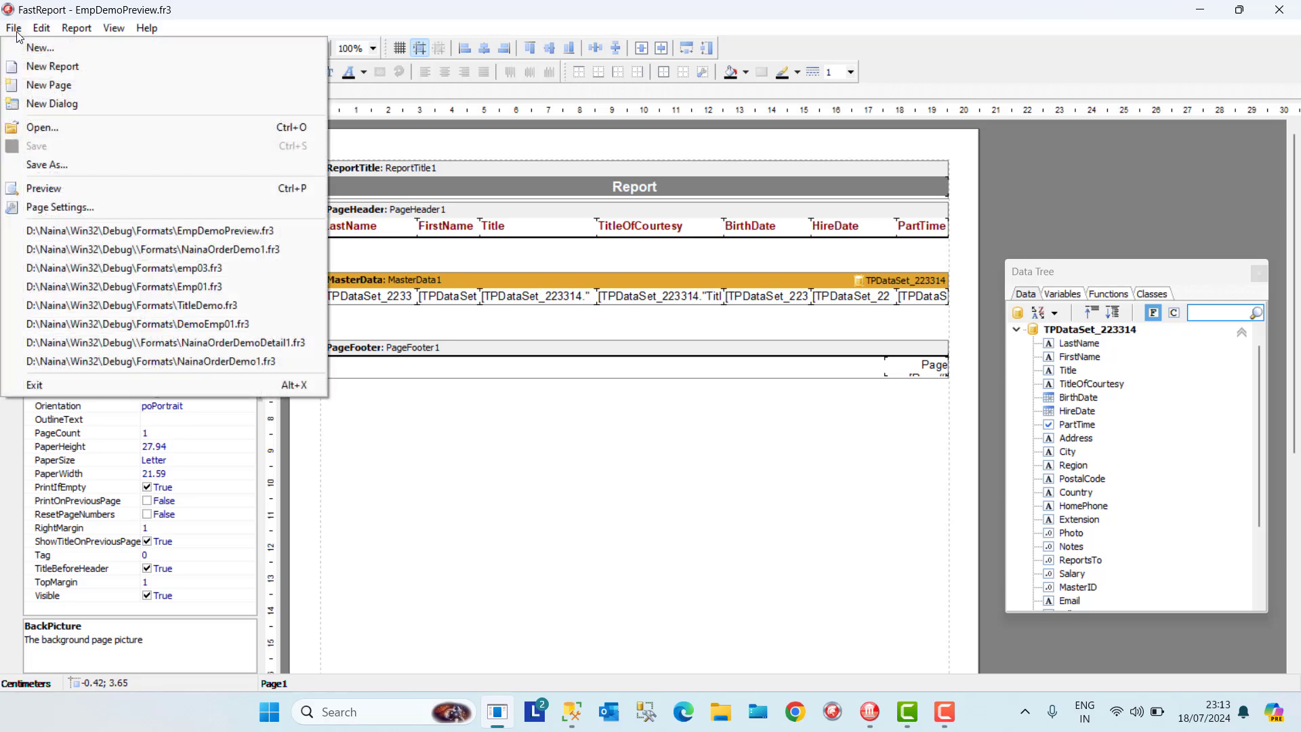
{"action": "left_click", "coordinate": [64, 385]}
{"action": "left_click", "coordinate": [640, 339]}
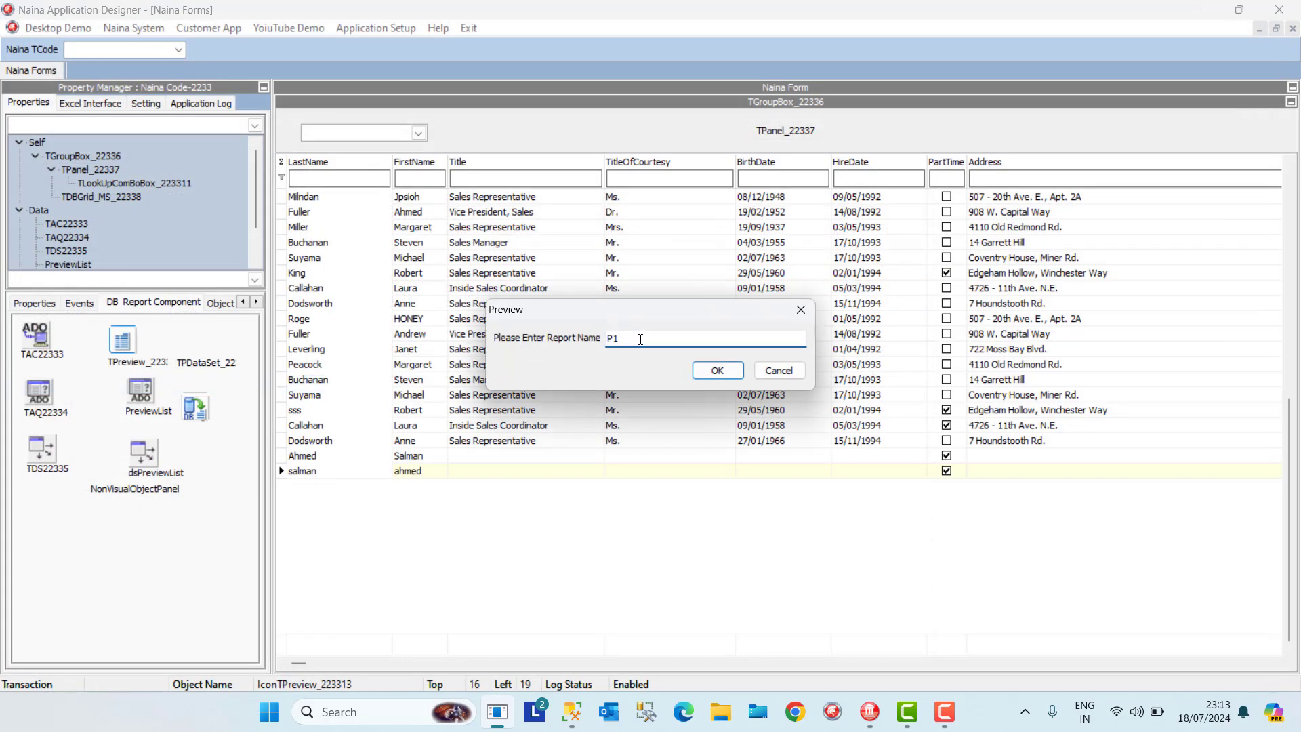
{"action": "left_click_drag", "start_coordinate": [640, 339], "coordinate": [589, 337]}
{"action": "type", "text": "Employee Print Pr"}
{"action": "key", "text": "BackSpace"}
{"action": "key", "text": "BackSpace"}
{"action": "type", "text": "Preview"}
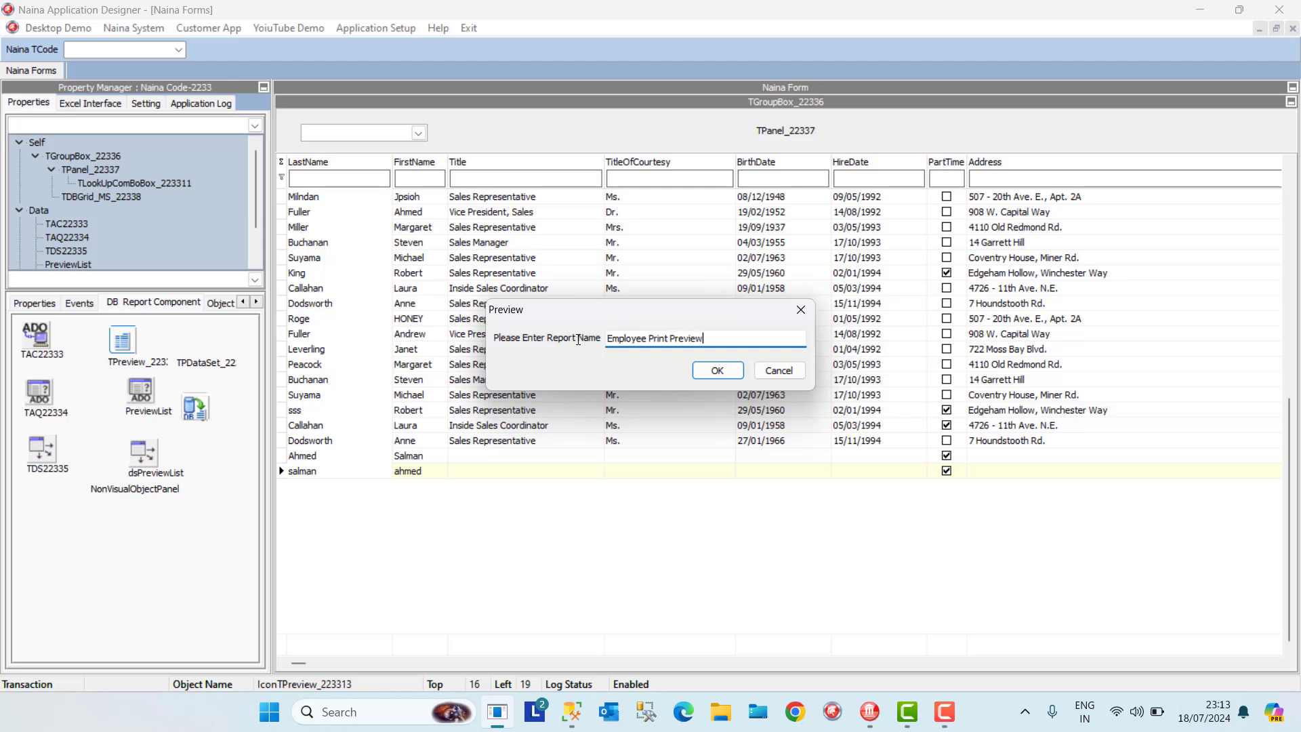
{"action": "left_click", "coordinate": [711, 371]}
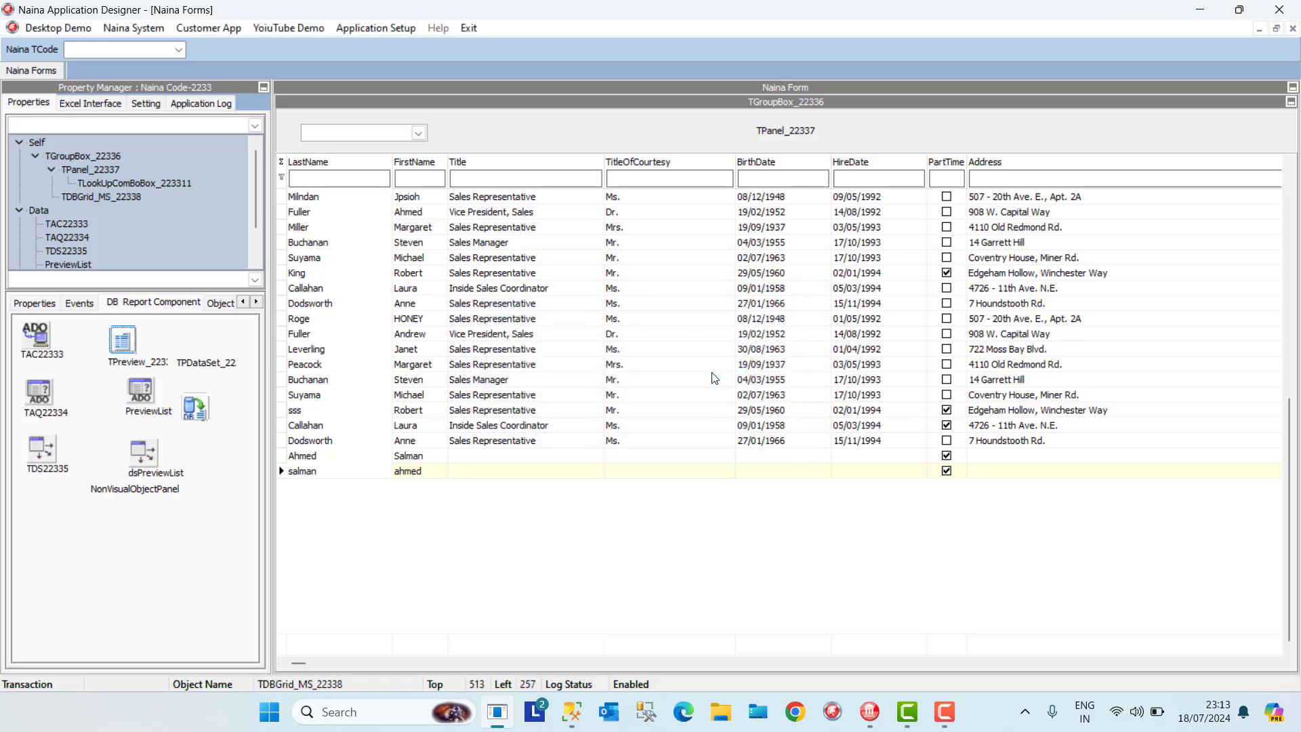
Restart the application, open the Print Preview Sample form from the YoiuTube Demo group, and select Employee Print Preview in its lookup list
{"action": "left_click", "coordinate": [1293, 29]}
{"action": "left_click", "coordinate": [269, 28]}
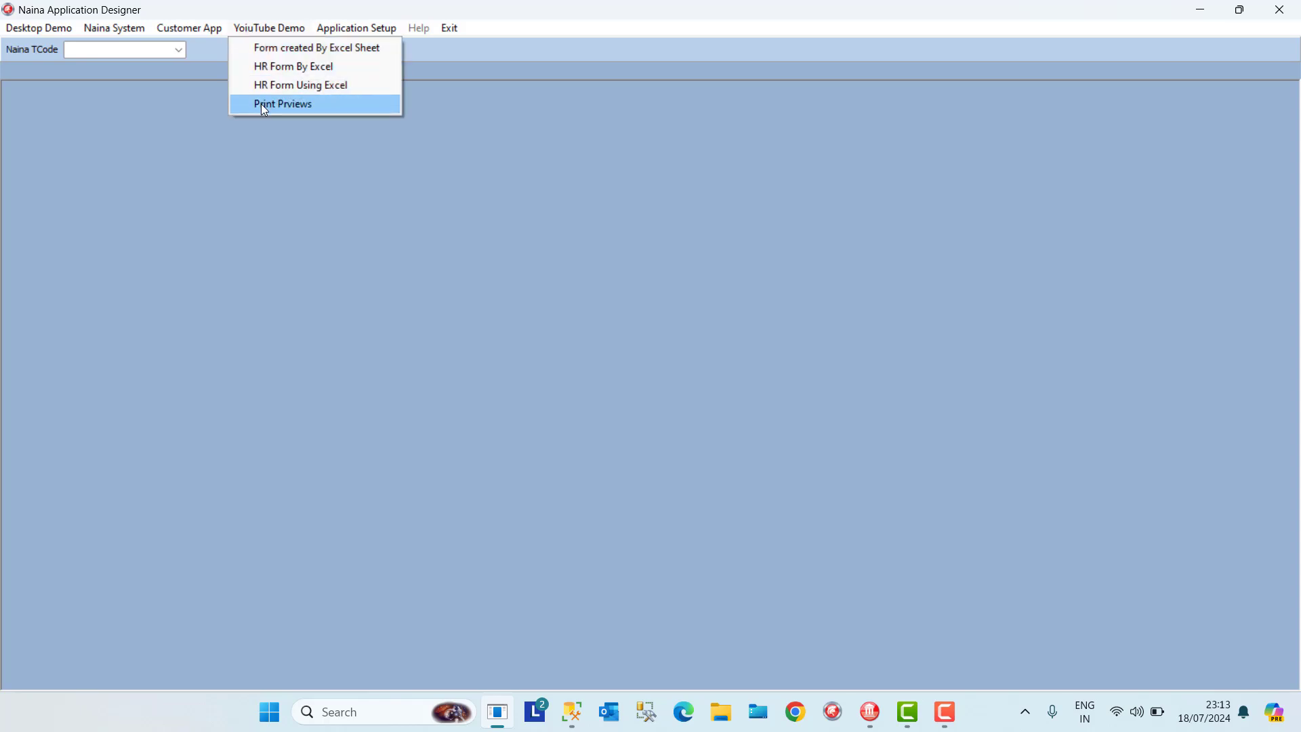
{"action": "left_click", "coordinate": [1279, 10]}
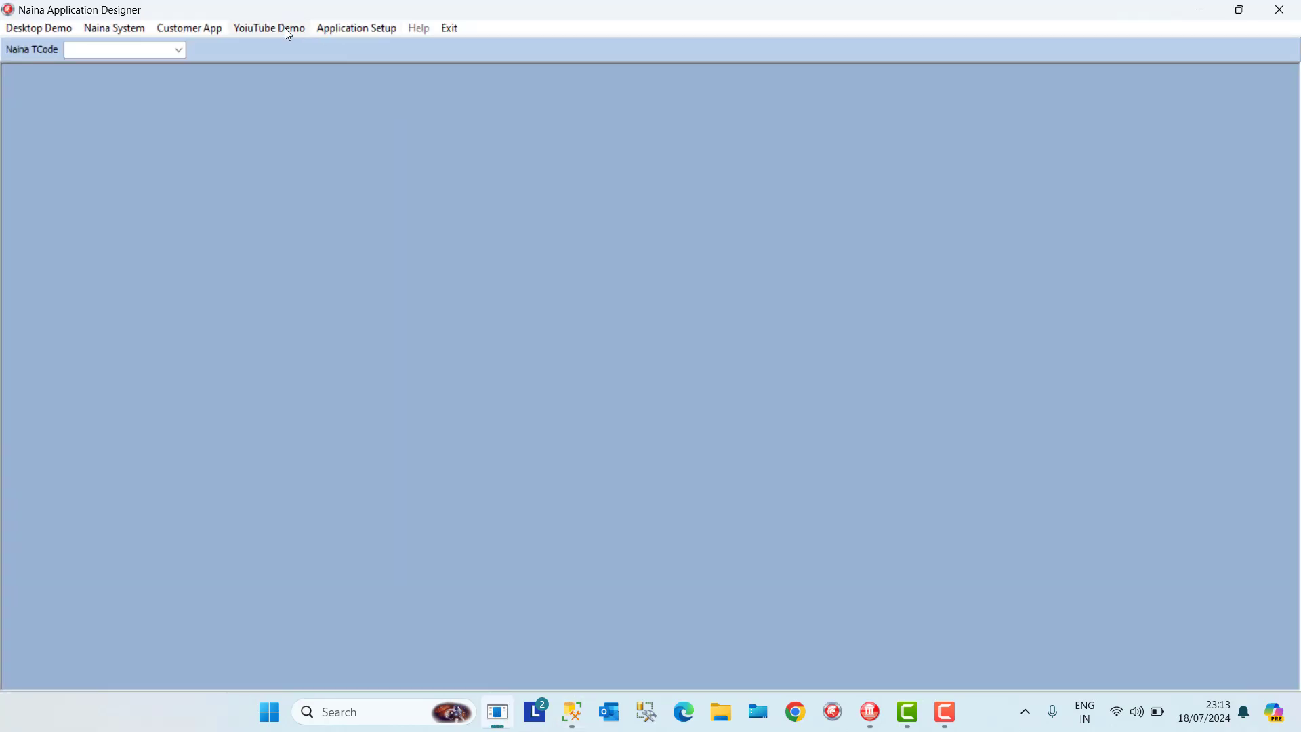
{"action": "left_click", "coordinate": [288, 33]}
{"action": "left_click", "coordinate": [299, 128]}
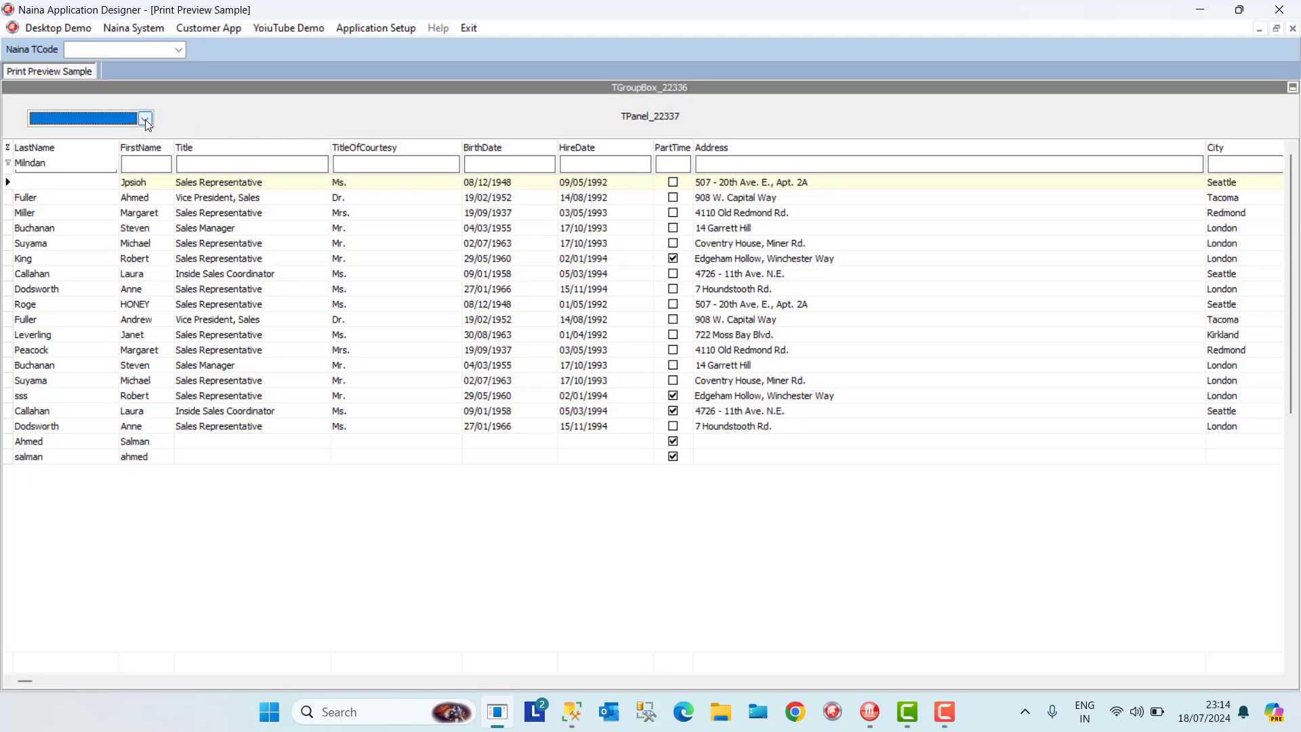
{"action": "left_click", "coordinate": [146, 119]}
{"action": "left_click", "coordinate": [114, 136]}
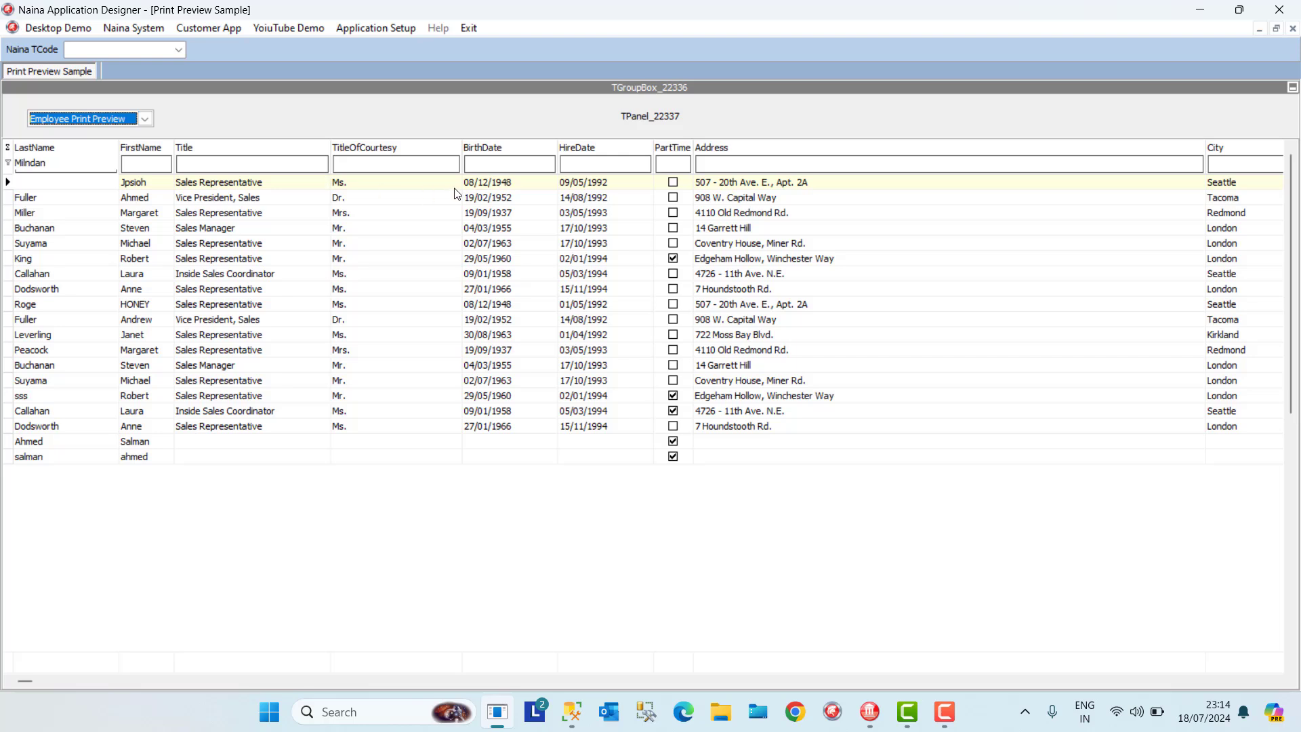
Reopen the form in the Naina Forms designer and open the OnCloseUp event script of the preview lookup combo box
{"action": "left_click", "coordinate": [1294, 30]}
{"action": "left_click", "coordinate": [342, 28]}
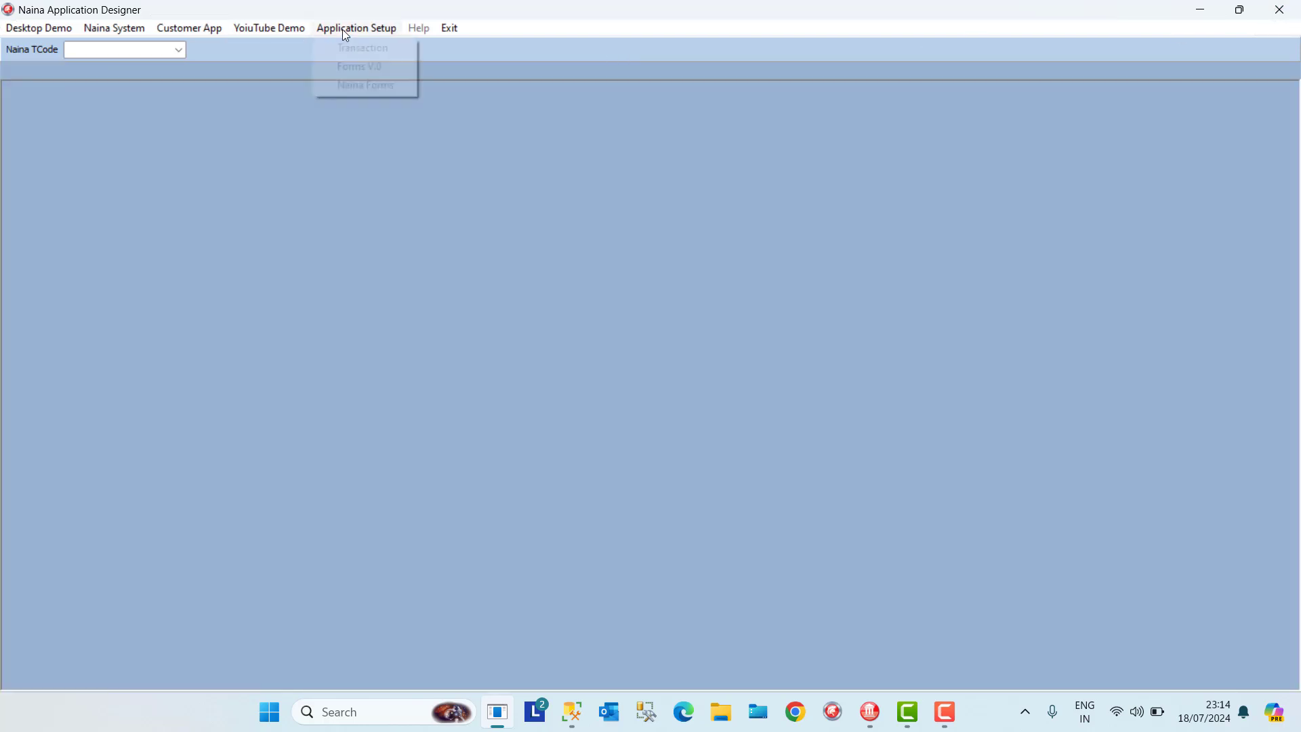
{"action": "left_click", "coordinate": [359, 86]}
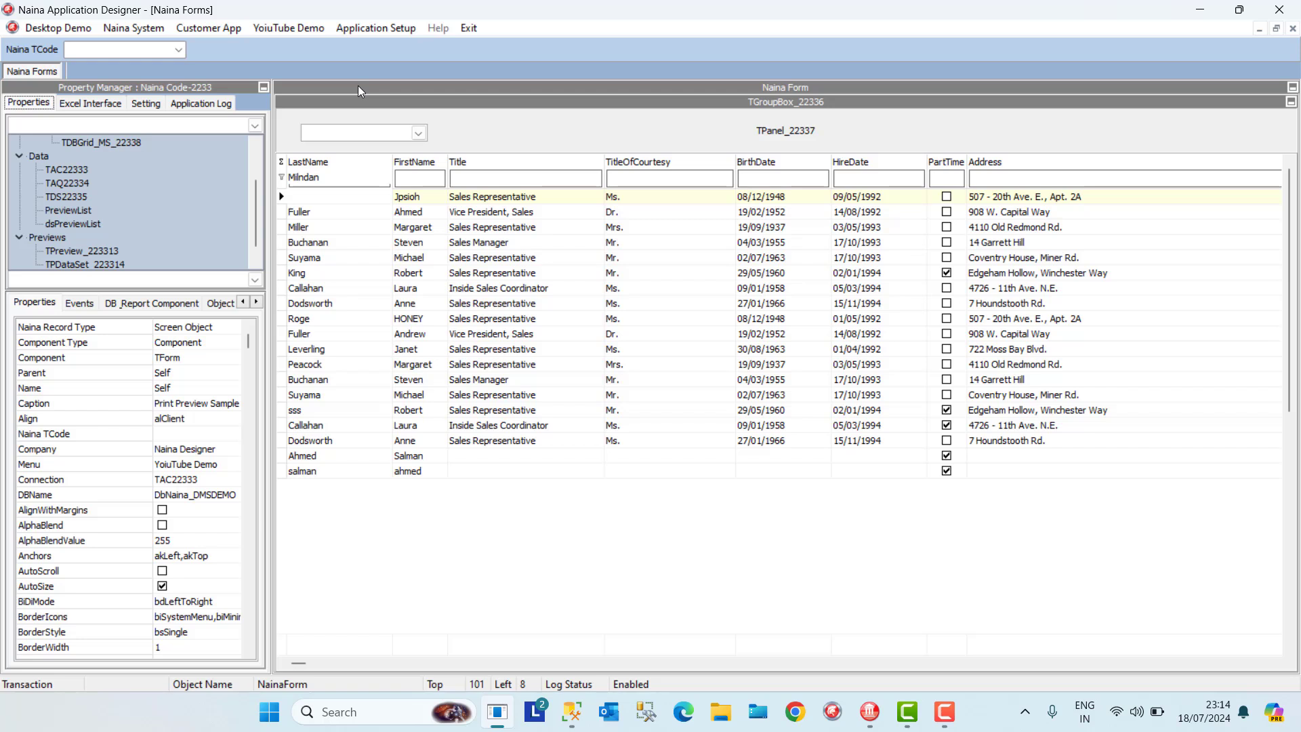
{"action": "left_click", "coordinate": [370, 132]}
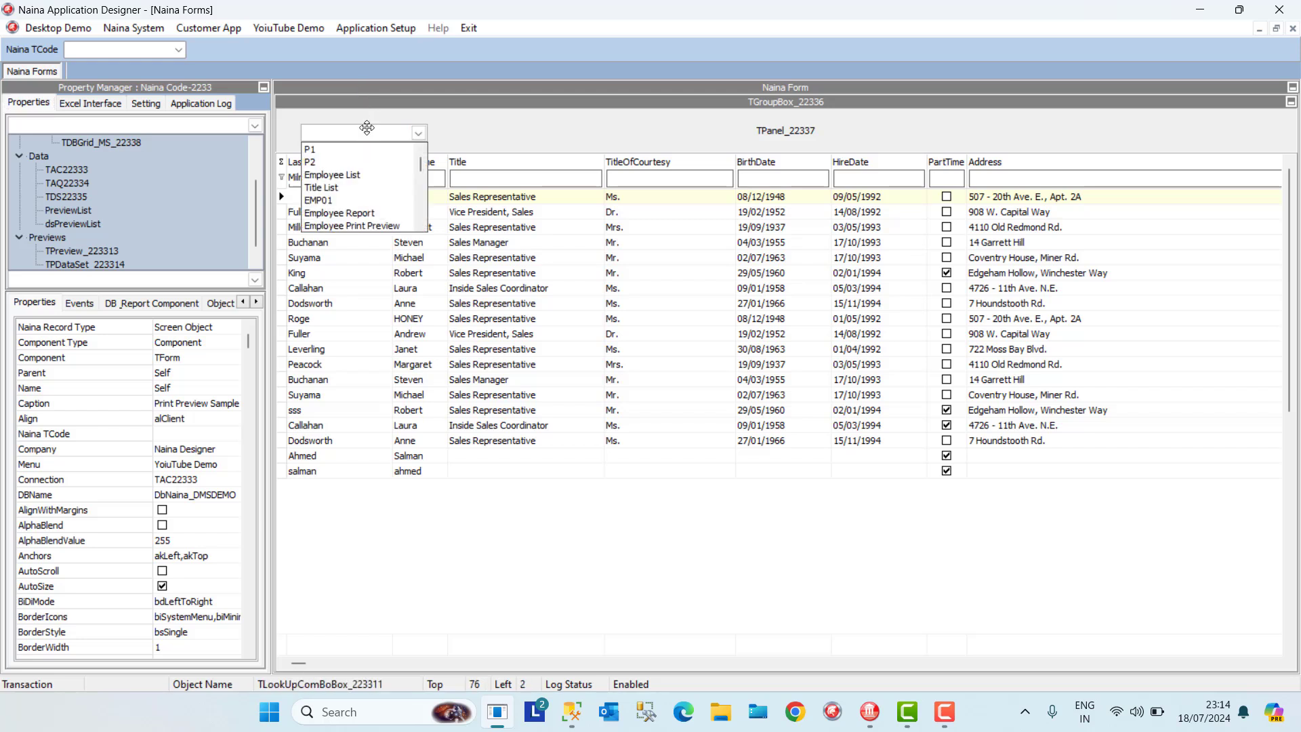
{"action": "left_click", "coordinate": [79, 303]}
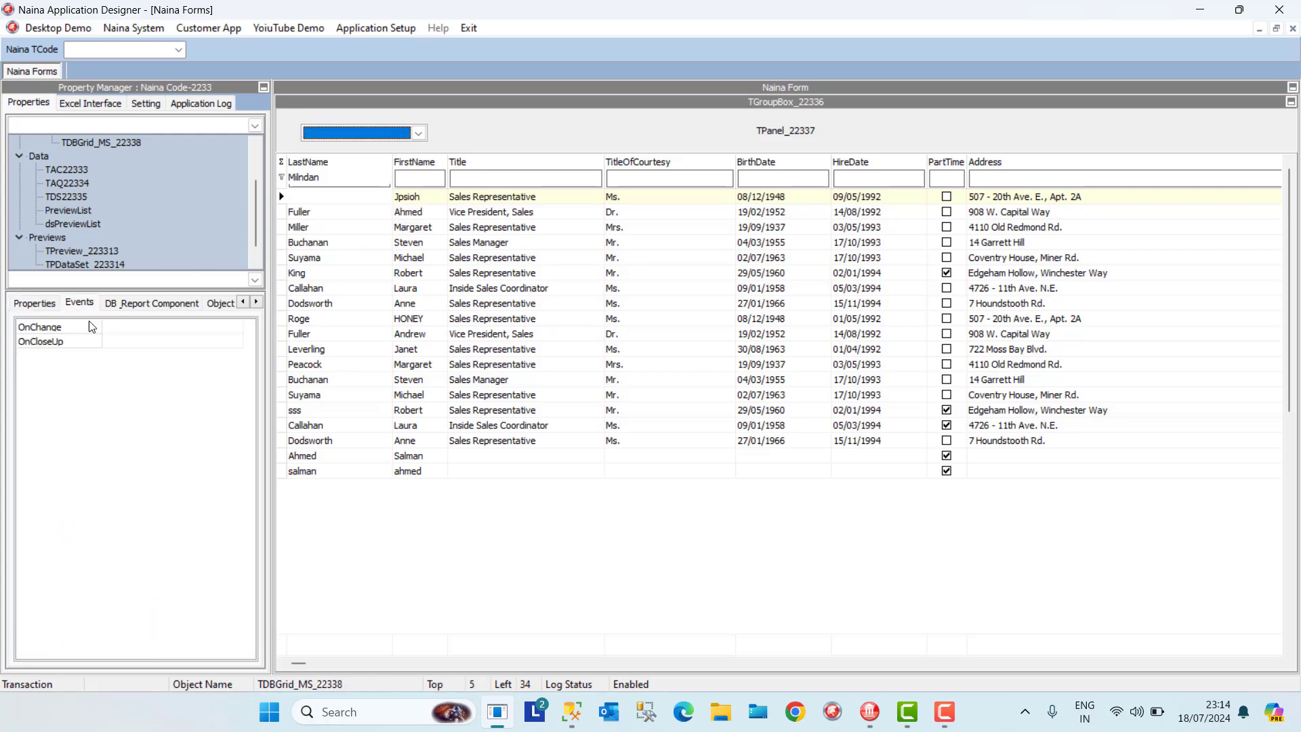
{"action": "double_click", "coordinate": [133, 340]}
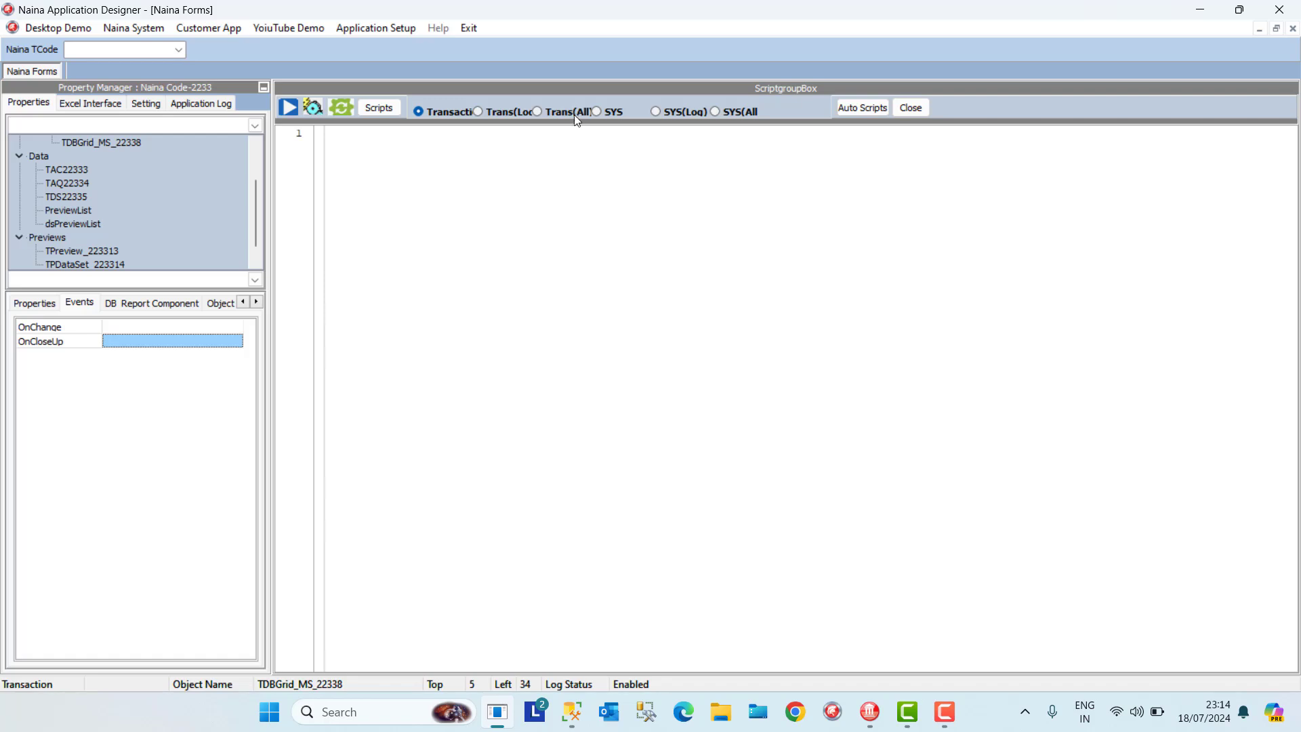
List scripts from all transactions, filter their events by OnClose, and copy the Print Prviews lookup's OnCloseUp script
{"action": "left_click", "coordinate": [518, 116]}
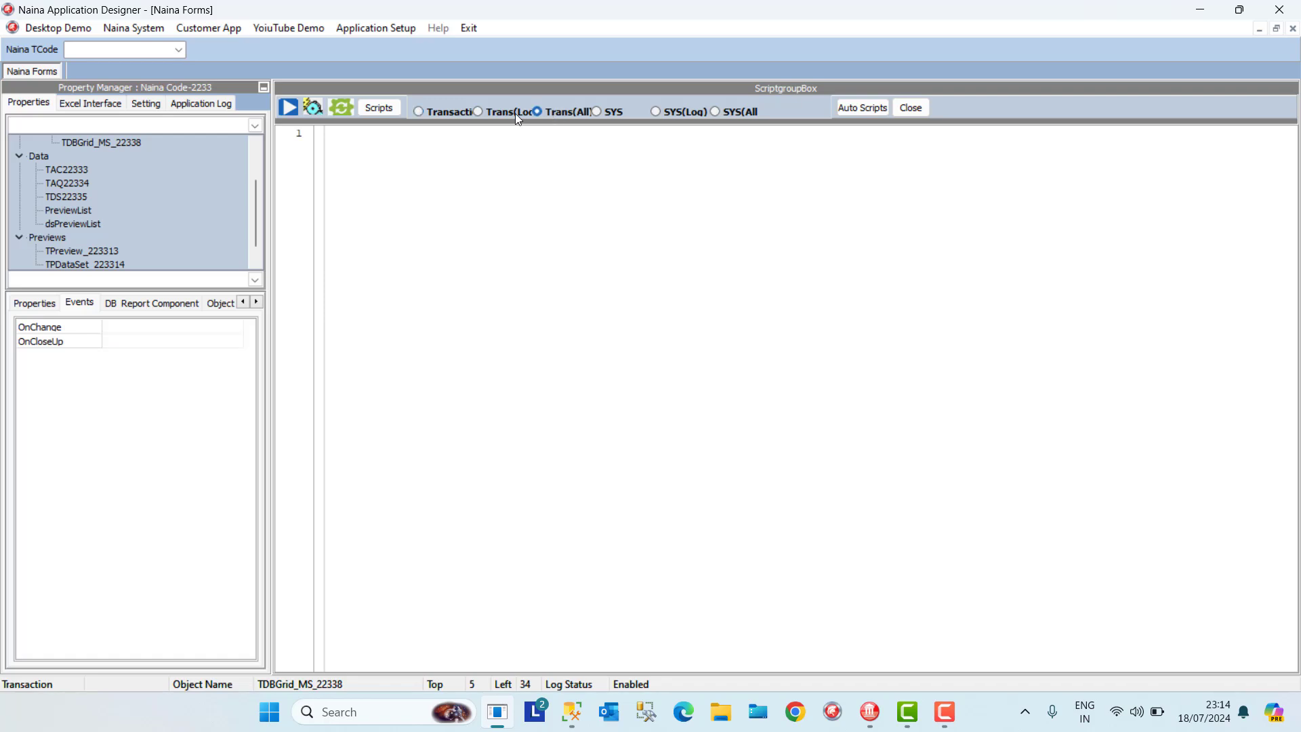
{"action": "left_click", "coordinate": [379, 110]}
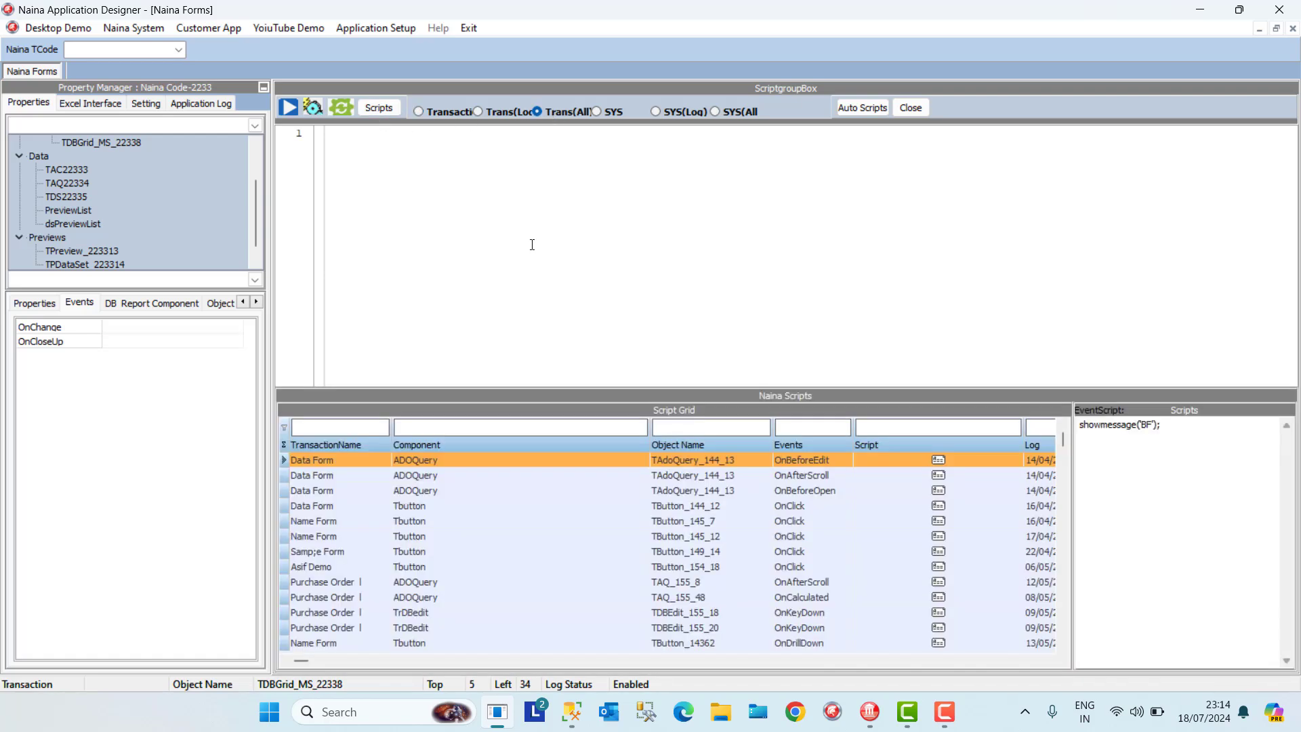
{"action": "left_click", "coordinate": [803, 429]}
{"action": "type", "text": "OnClose"}
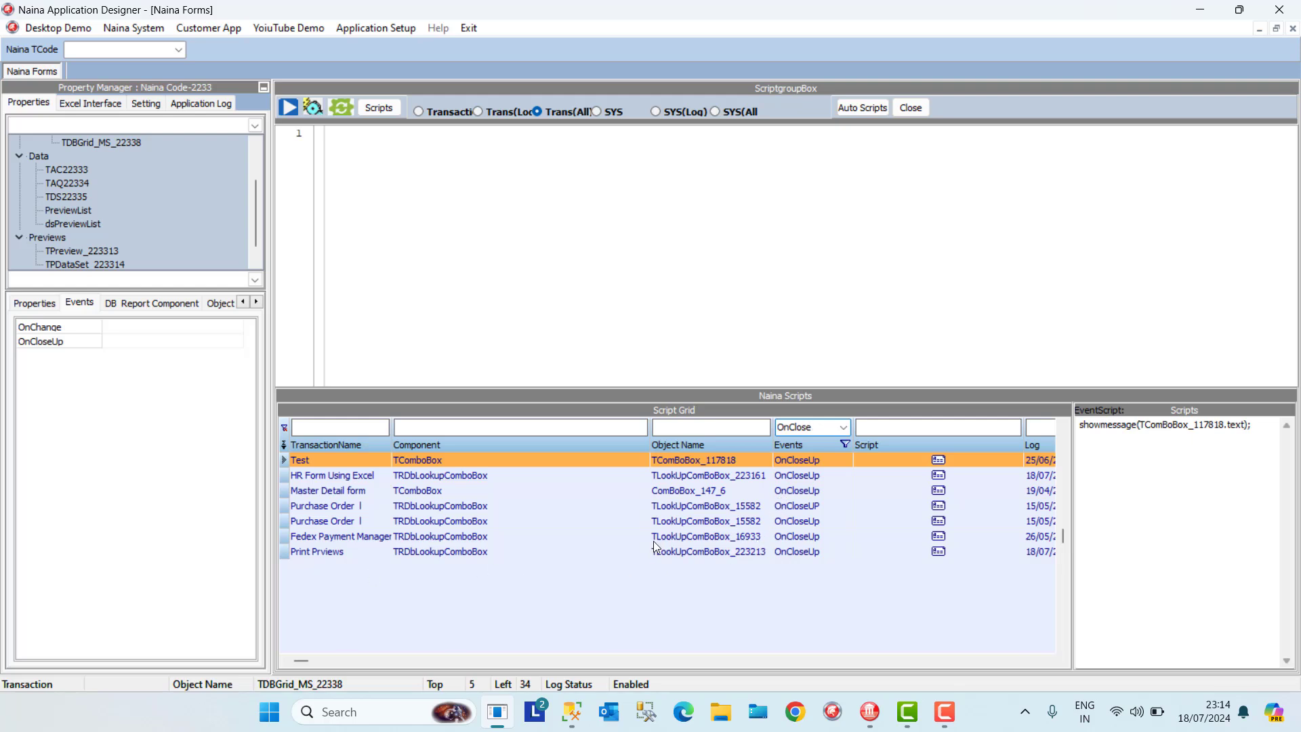
{"action": "left_click", "coordinate": [939, 551]}
{"action": "left_click", "coordinate": [939, 551]}
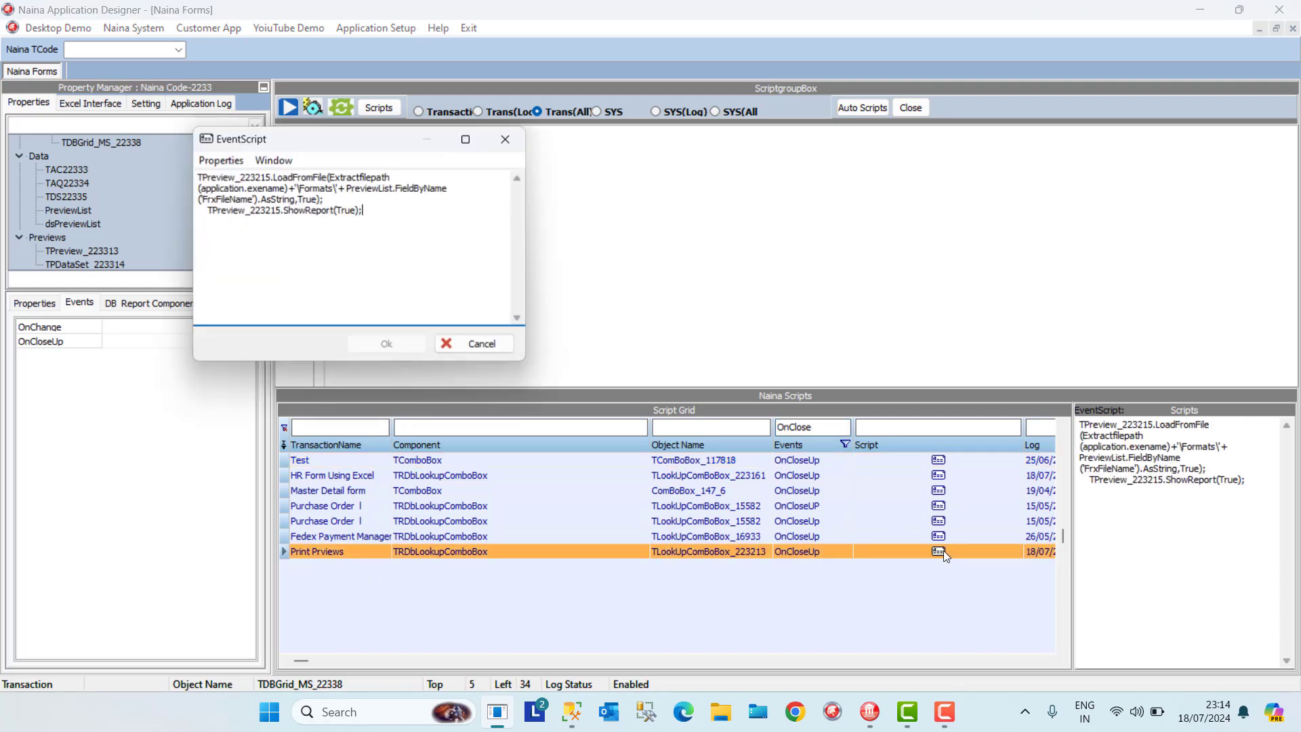
{"action": "left_click_drag", "start_coordinate": [405, 224], "coordinate": [119, 141]}
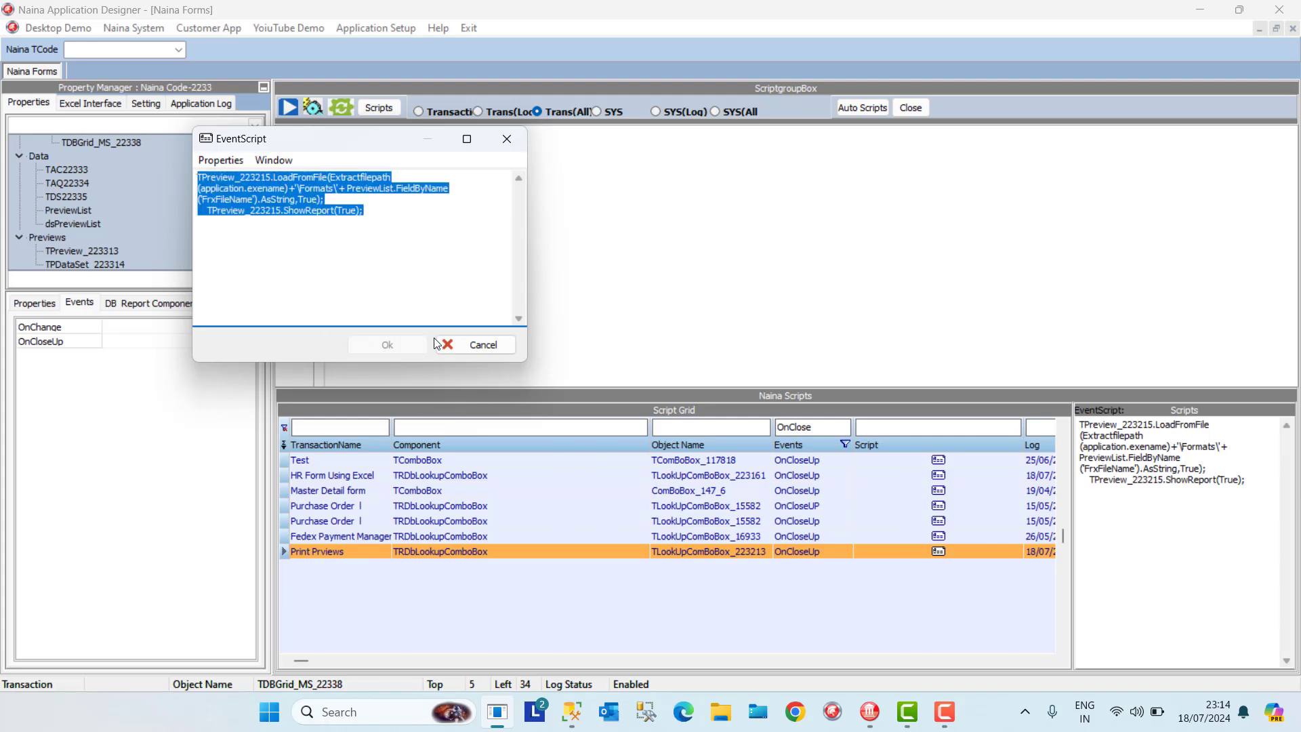
{"action": "left_click", "coordinate": [467, 344]}
Paste the copied LoadFromFile and ShowReport script into the lookup combo box's OnCloseUp event and save it
{"action": "left_click", "coordinate": [356, 146]}
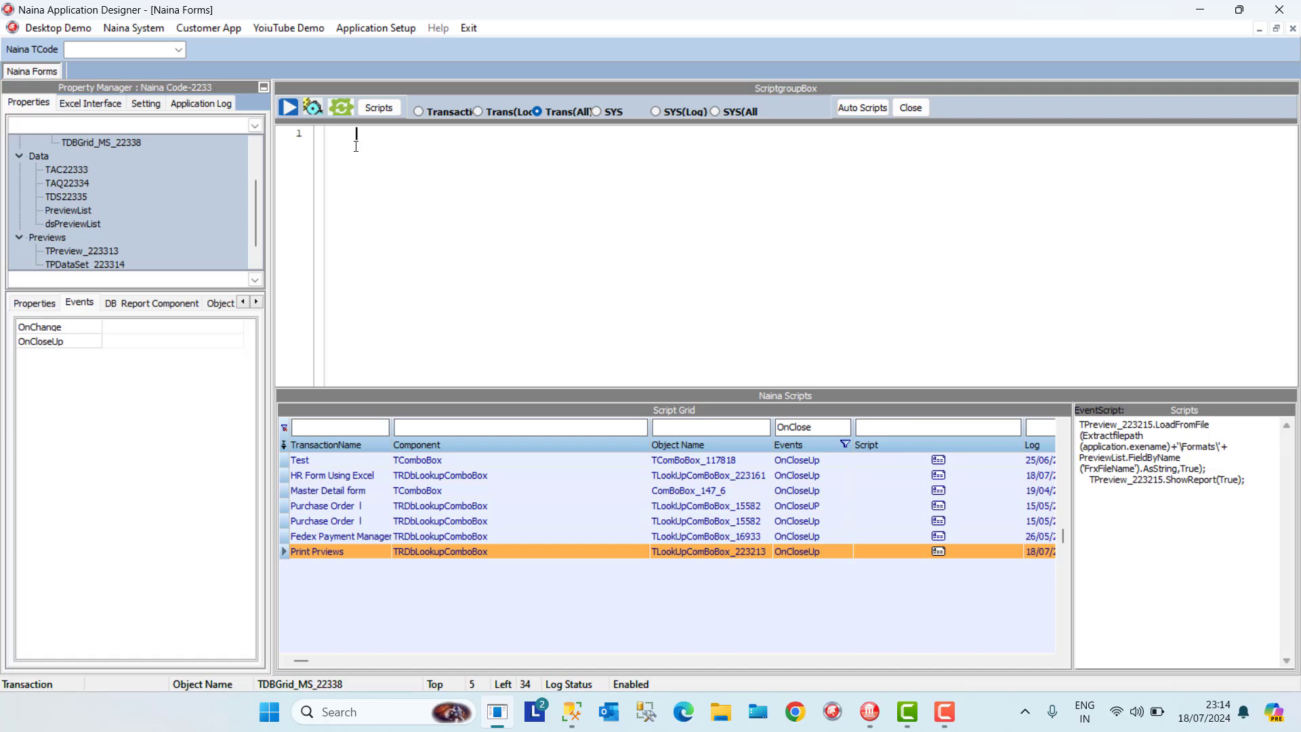
{"action": "type", "text": "TPreview_223215.LoadFromFile(Extractfilepath(application.exename)+'\\Formats\\'+ PreviewList.FieldByName('FrxFileName').AsString,True);   TPreview_223215.ShowReport(True);"}
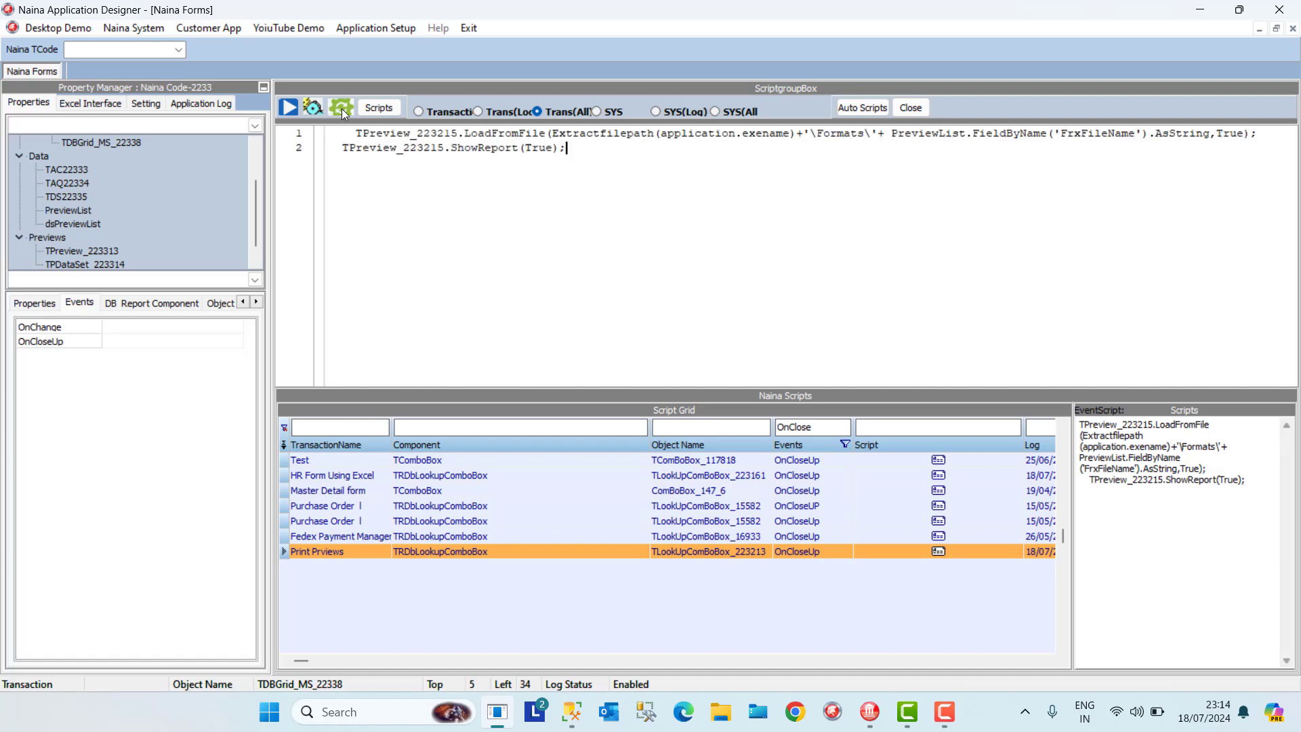
{"action": "left_click", "coordinate": [342, 110]}
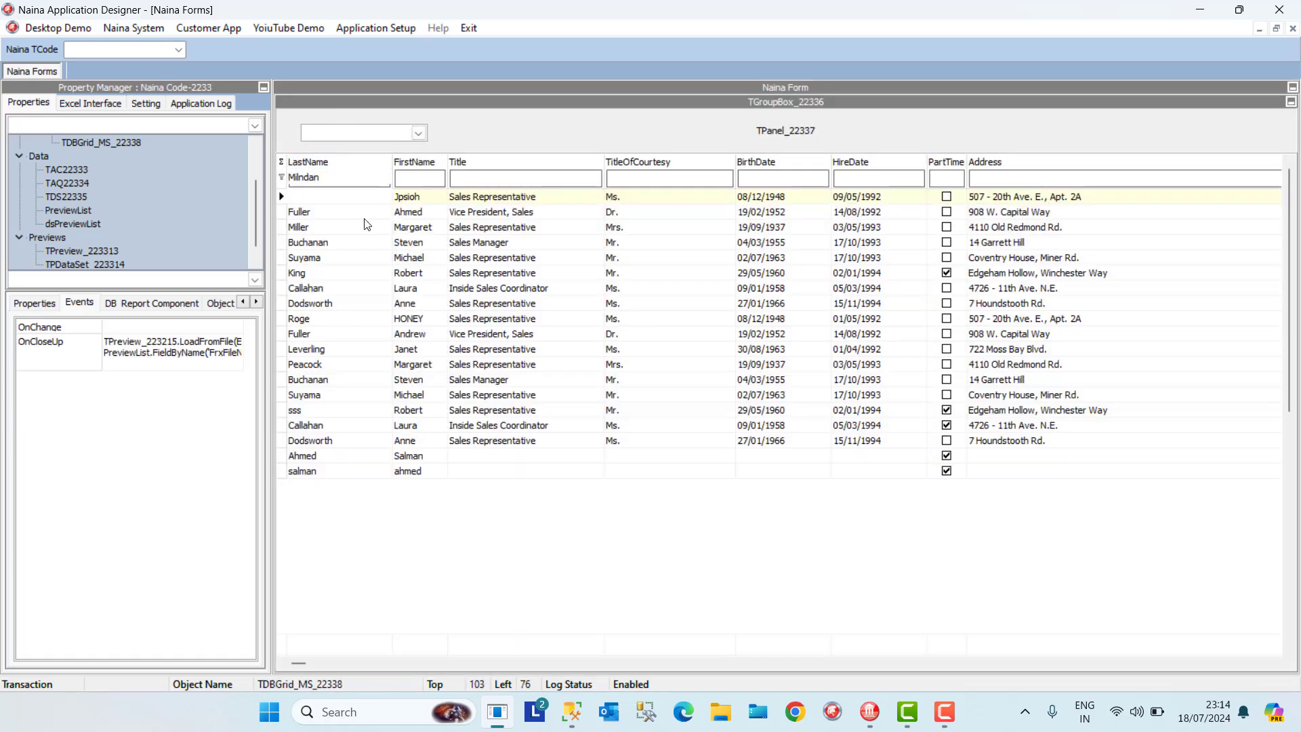
Copy the component name TPreview_223313 from the report component's Name property
{"action": "left_click", "coordinate": [129, 304]}
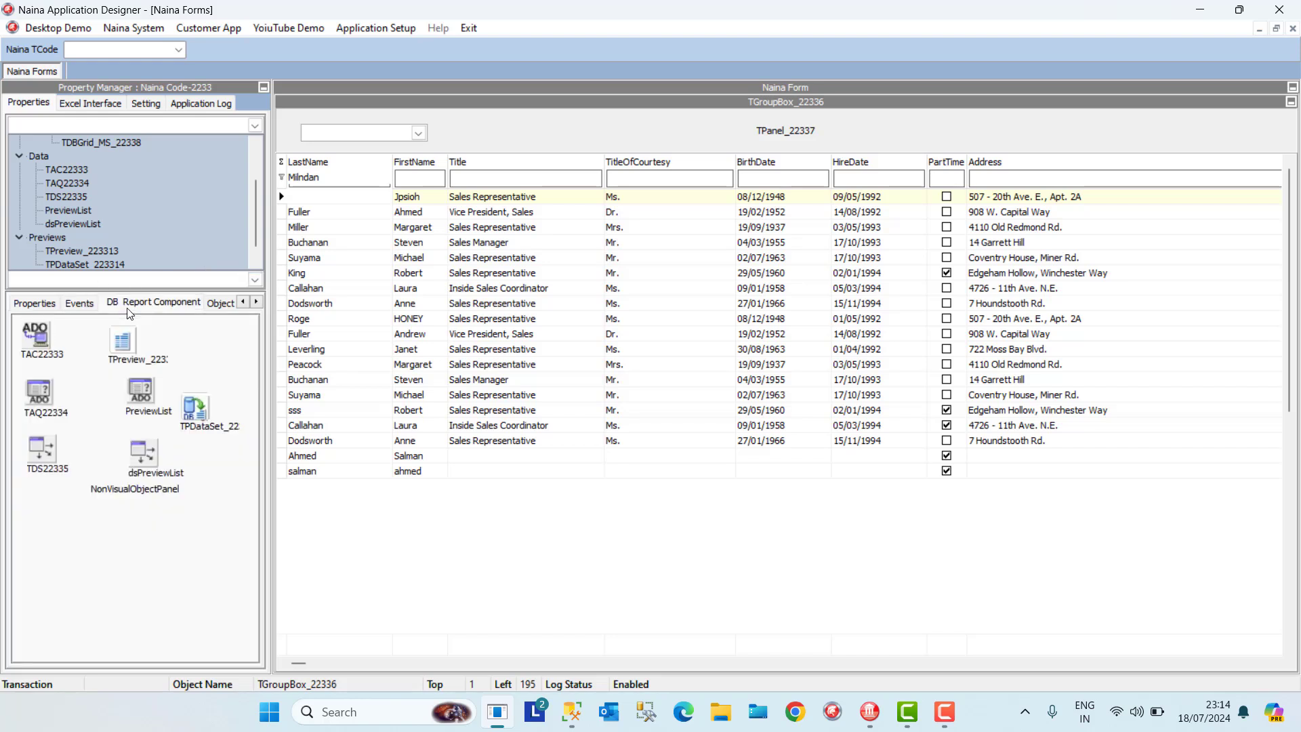
{"action": "left_click", "coordinate": [36, 304]}
{"action": "left_click", "coordinate": [218, 374]}
{"action": "key", "text": "ctrl+c"}
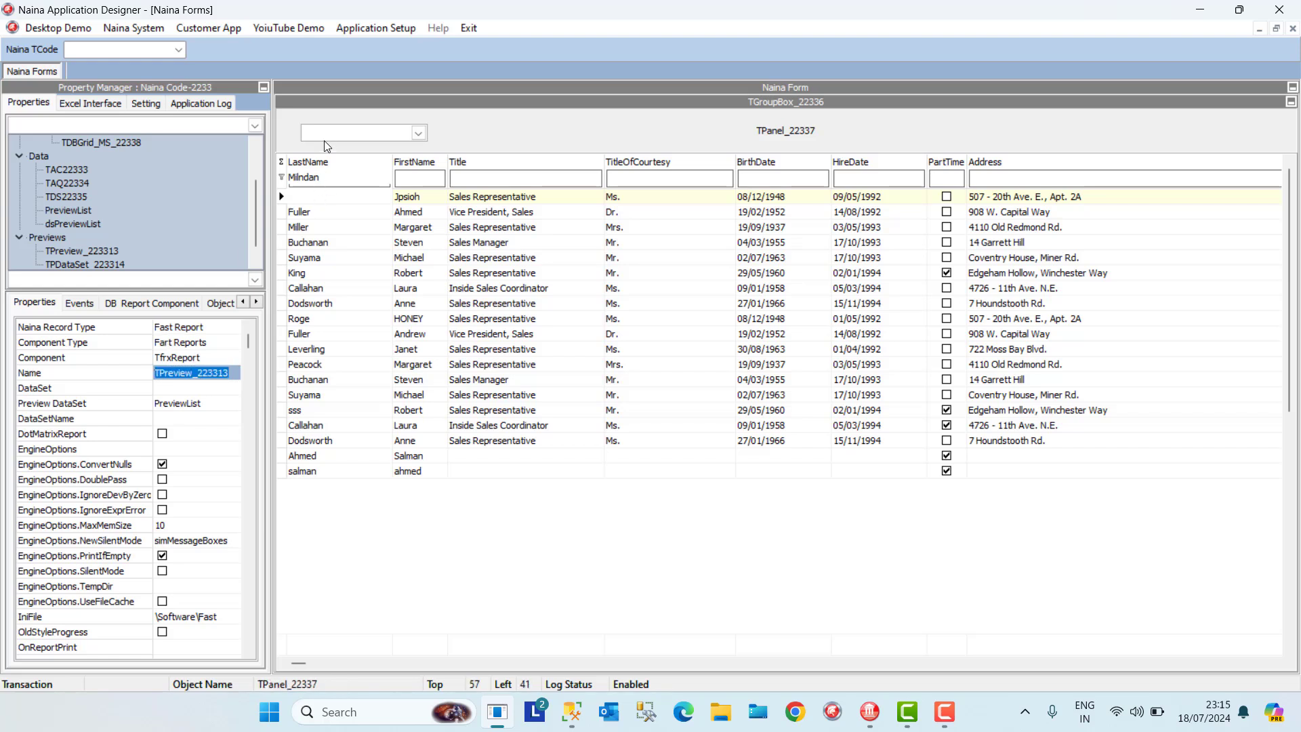
Replace both TPreview_223215 references in the lookup's OnCloseUp script with TPreview_223313, save the script and close the form designer
{"action": "left_click", "coordinate": [418, 133]}
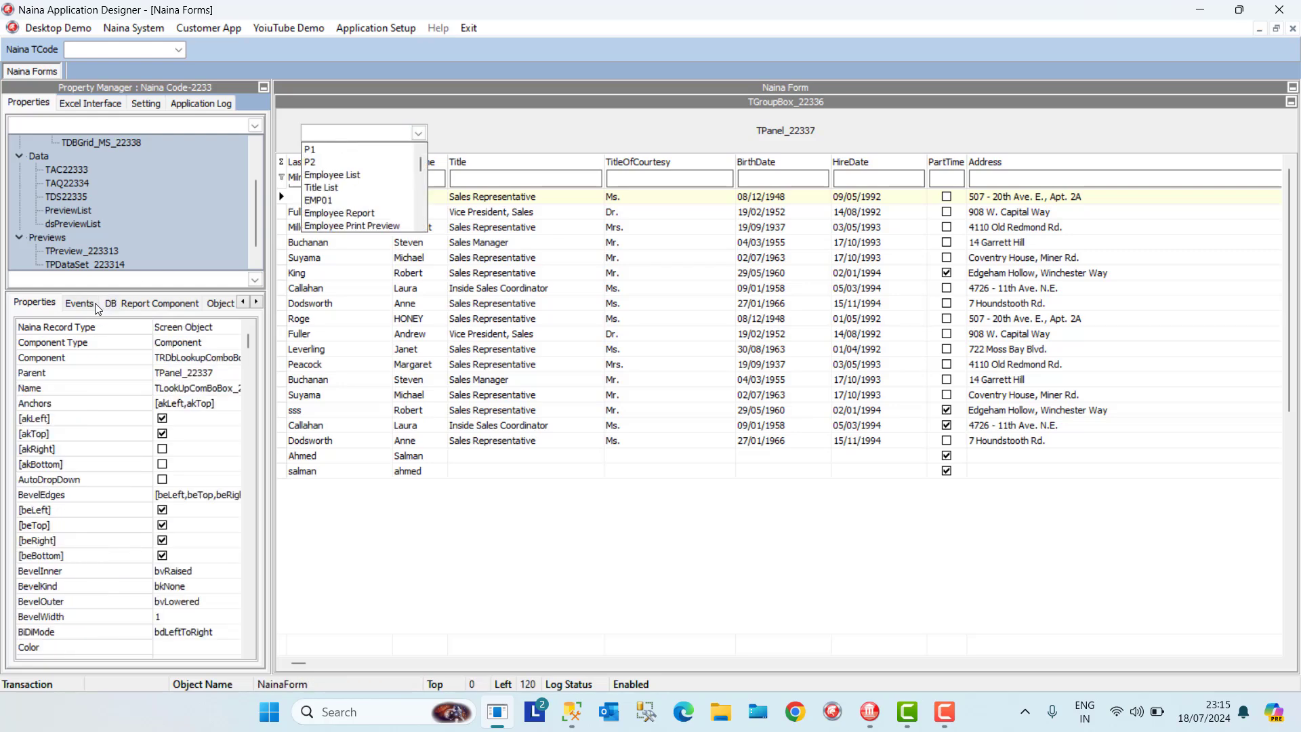
{"action": "left_click", "coordinate": [95, 305]}
{"action": "double_click", "coordinate": [141, 330]}
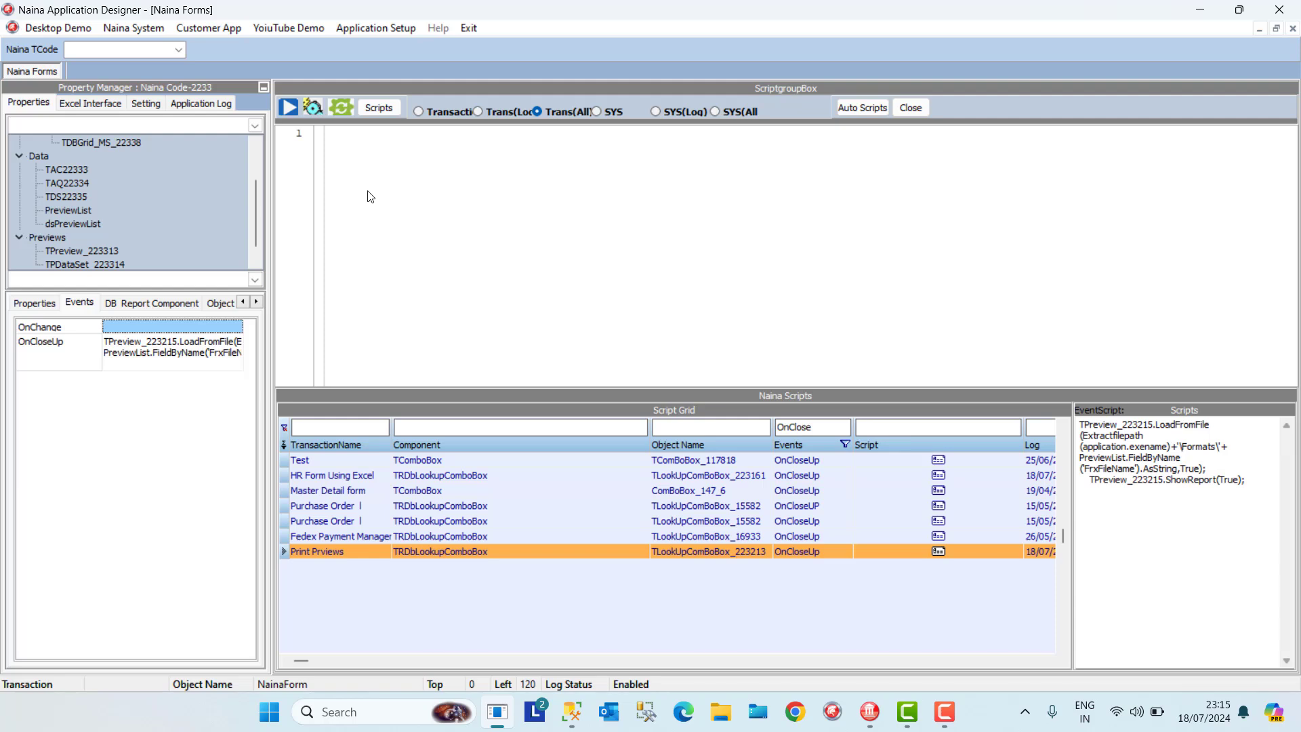
{"action": "left_click", "coordinate": [150, 351]}
{"action": "double_click", "coordinate": [148, 347]}
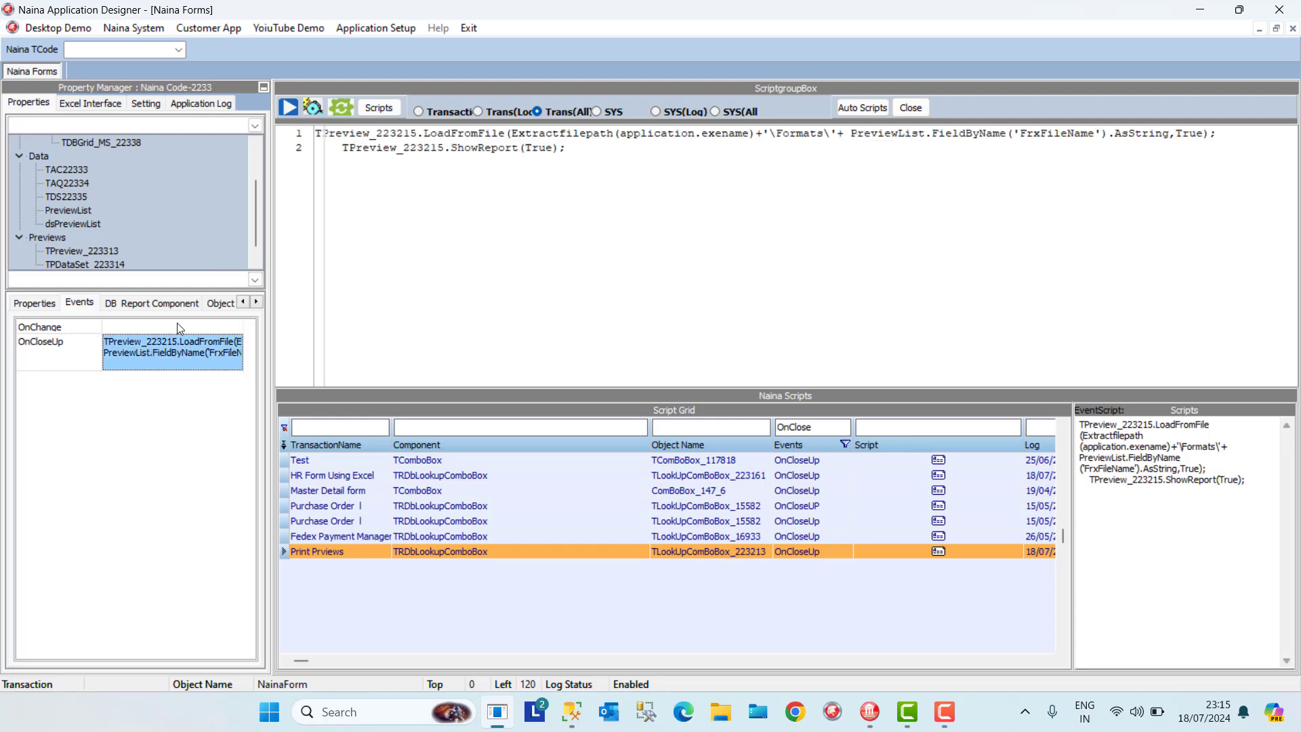
{"action": "left_click_drag", "start_coordinate": [422, 133], "coordinate": [314, 133]}
{"action": "key", "text": "ctrl+v"}
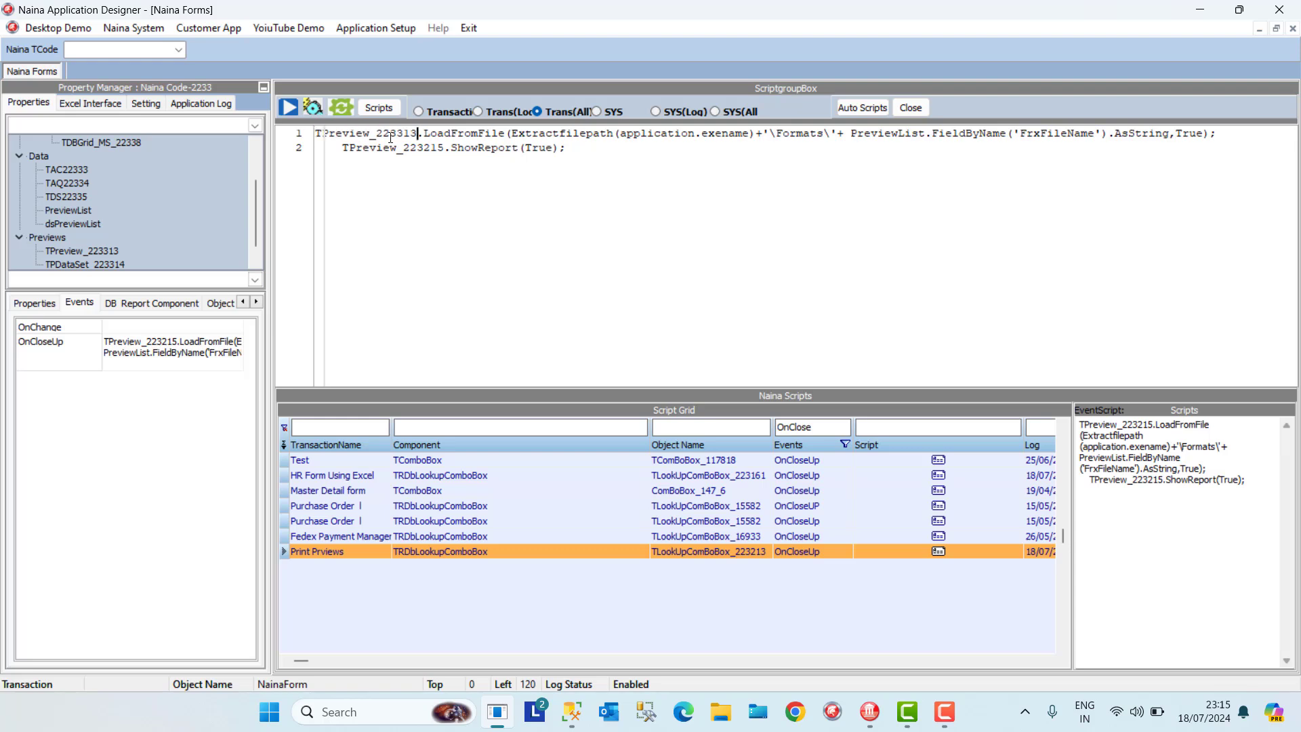
{"action": "left_click_drag", "start_coordinate": [443, 147], "coordinate": [345, 145]}
{"action": "key", "text": "ctrl+v"}
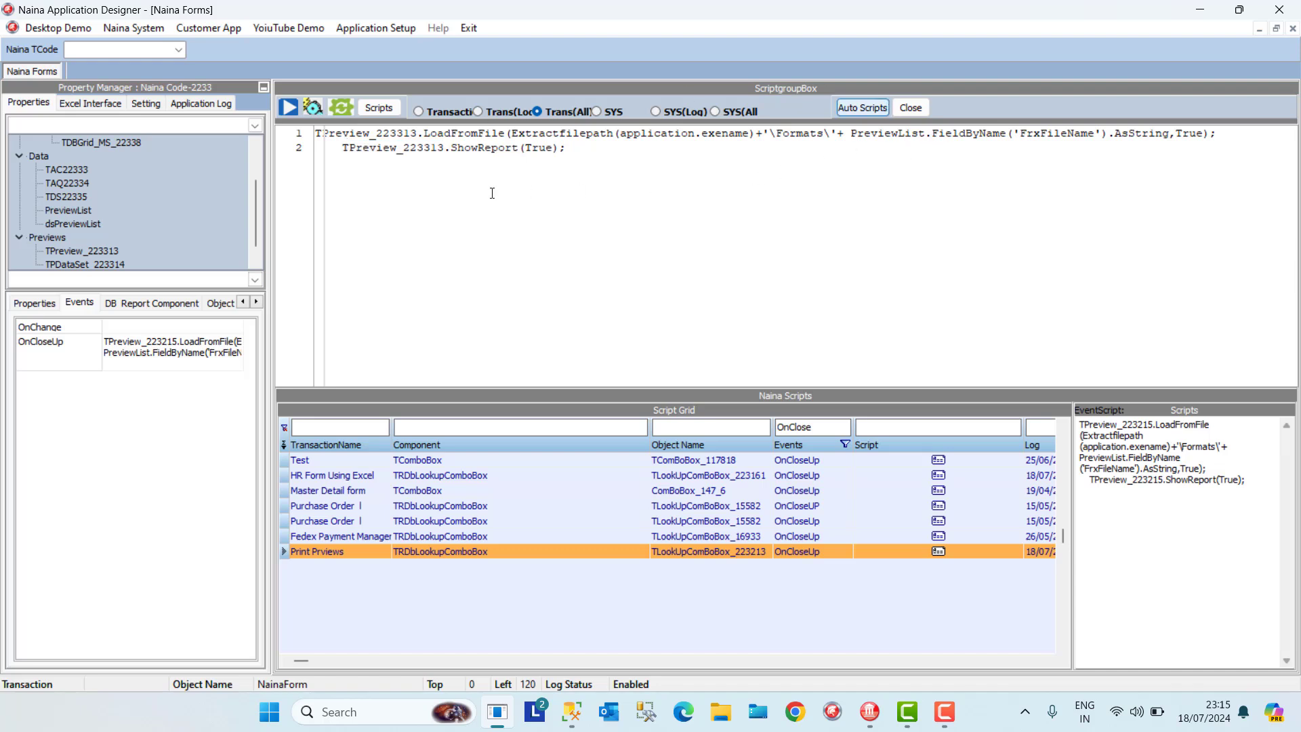
{"action": "left_click", "coordinate": [340, 113]}
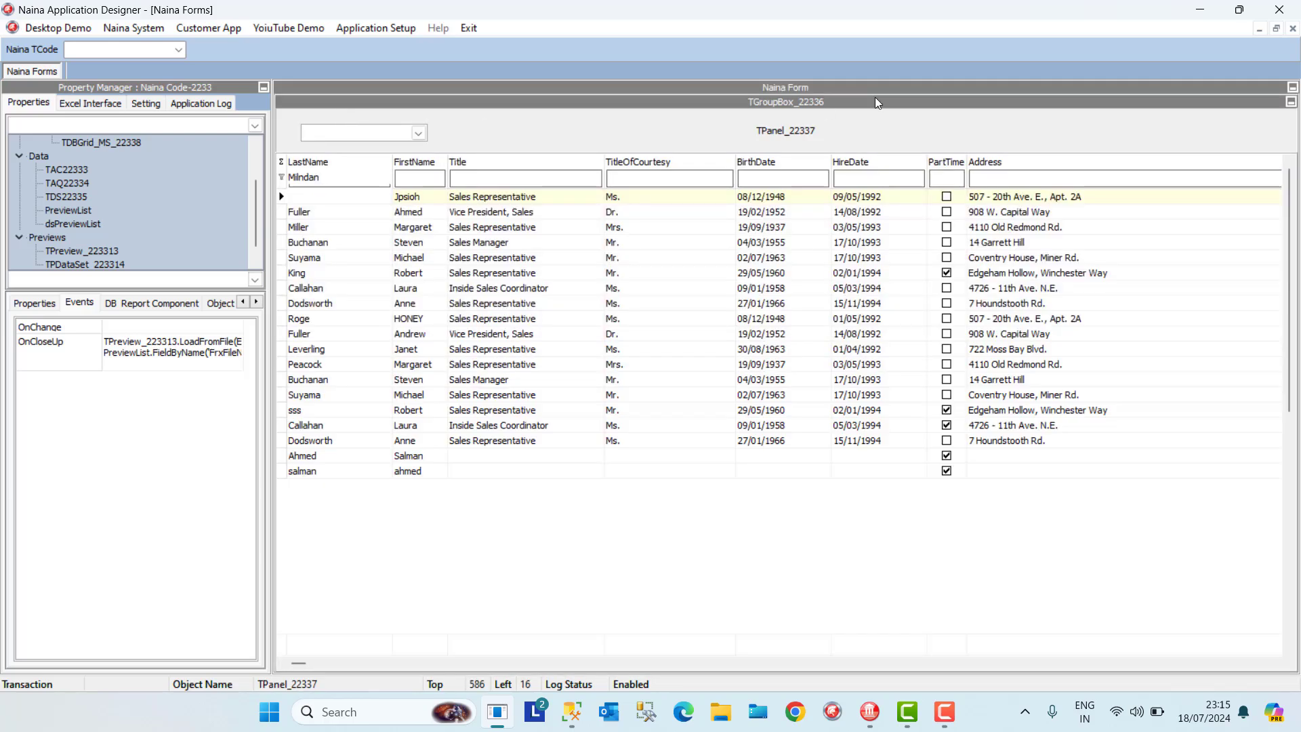
{"action": "left_click", "coordinate": [1293, 28]}
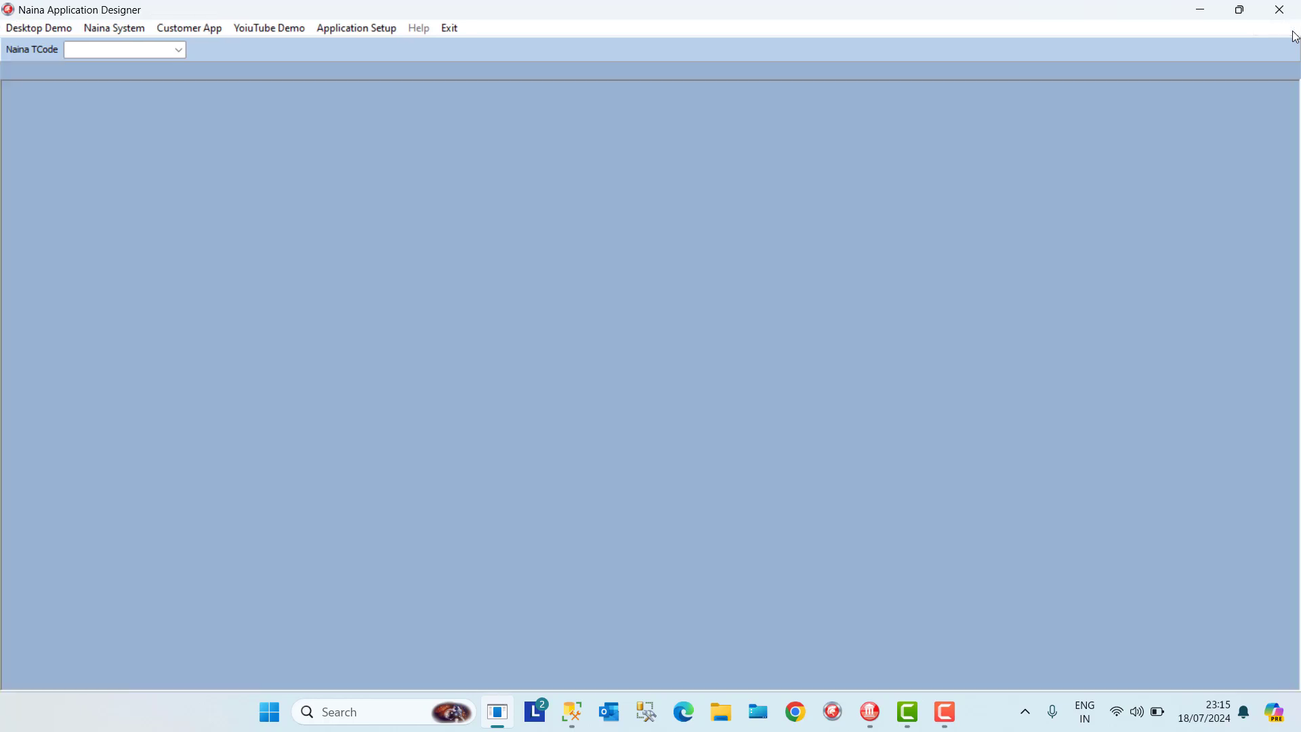
Run the Print Preview Sample form, show the Employee Print Preview report from its lookup list, and close the preview and the form
{"action": "left_click", "coordinate": [275, 26]}
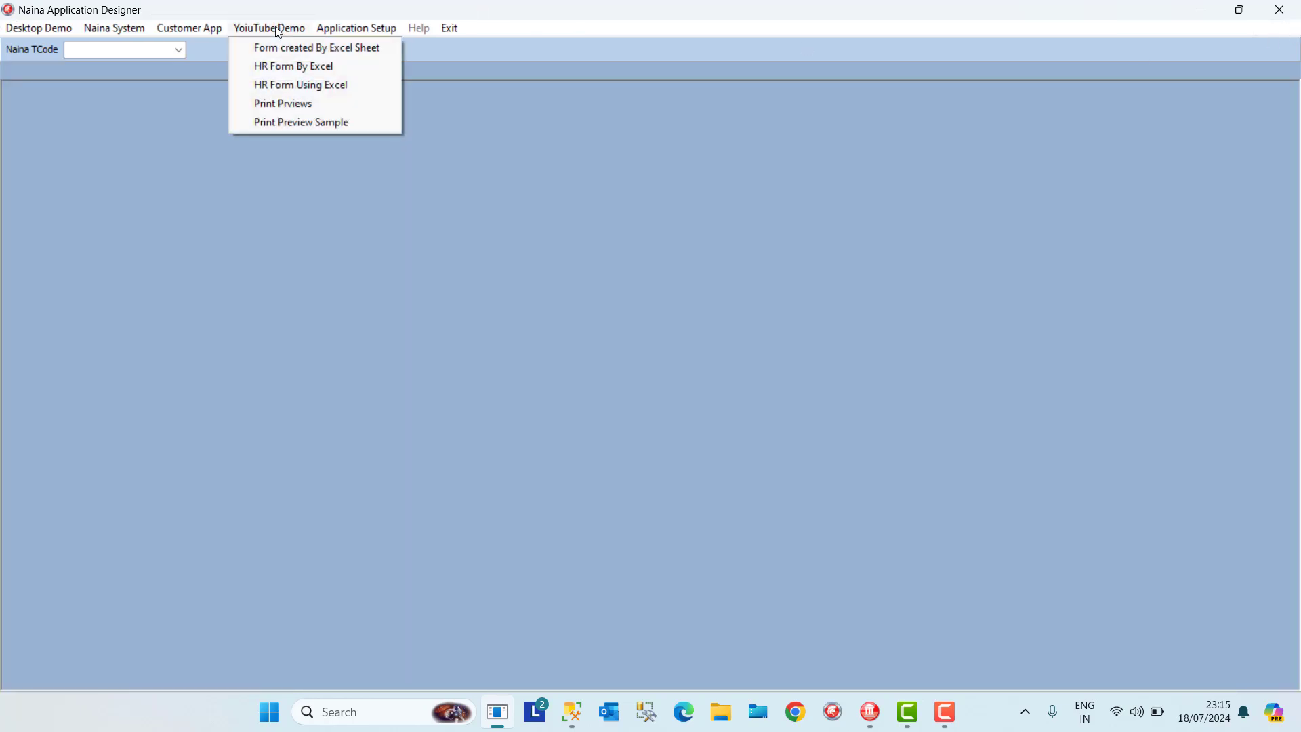
{"action": "left_click", "coordinate": [296, 123]}
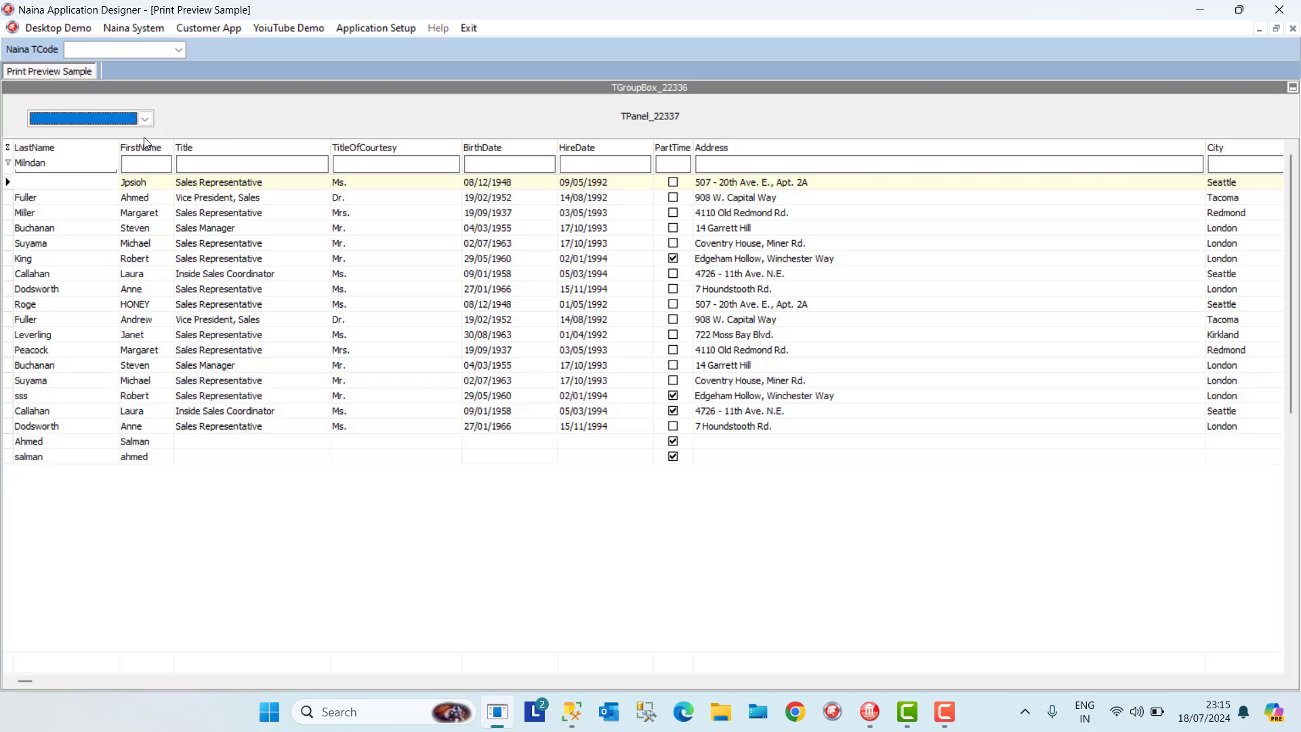
{"action": "left_click", "coordinate": [144, 119]}
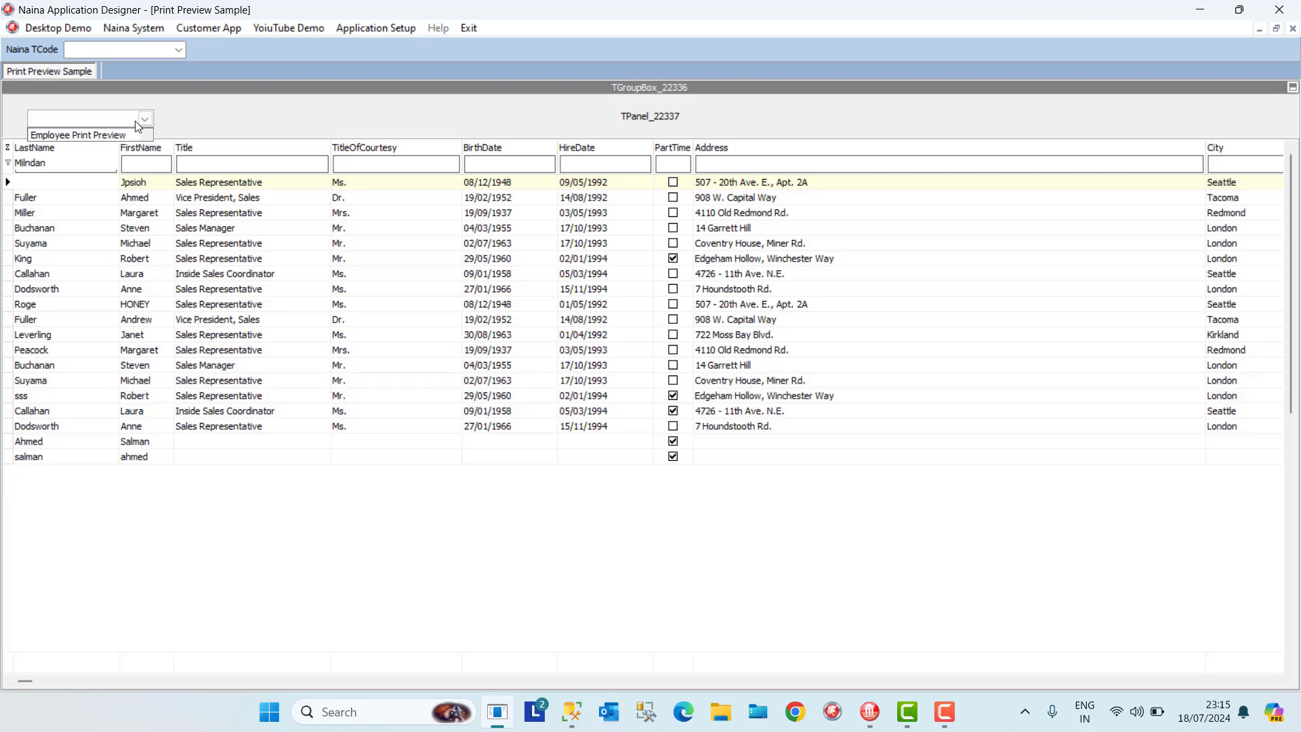
{"action": "left_click", "coordinate": [99, 136]}
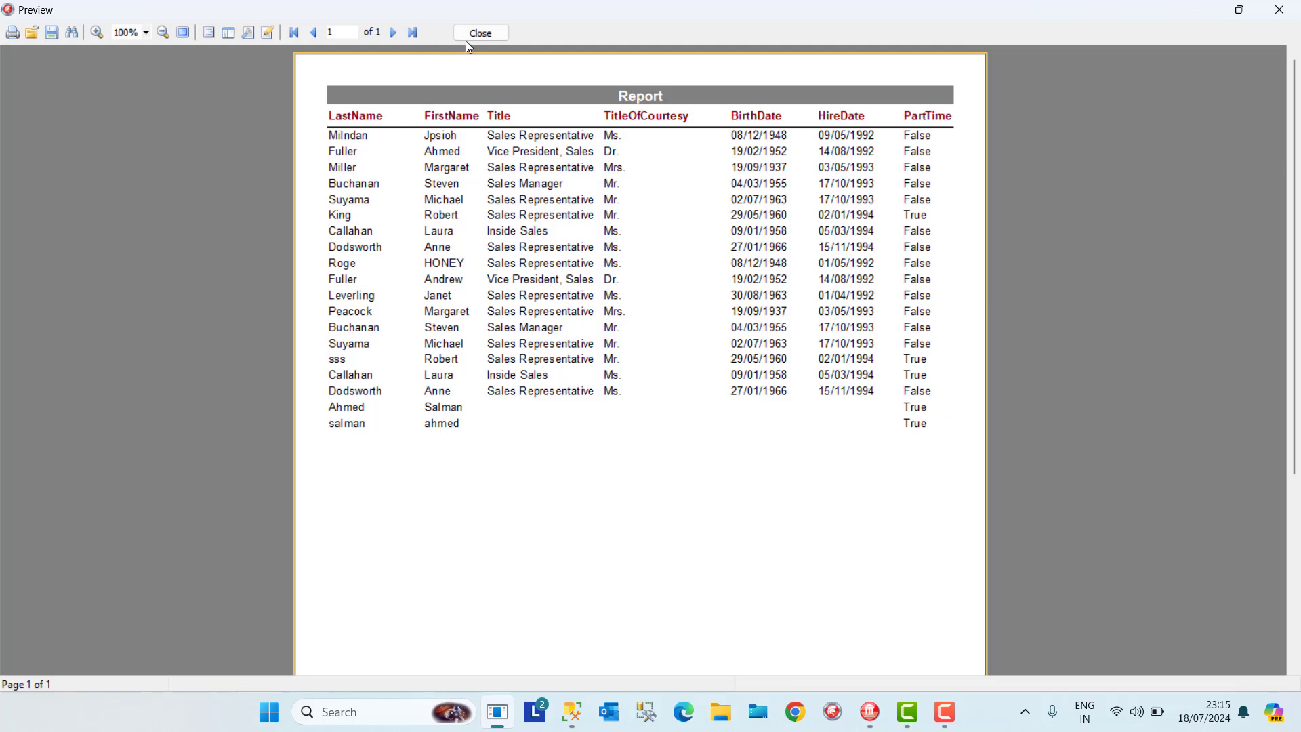
{"action": "left_click", "coordinate": [481, 34]}
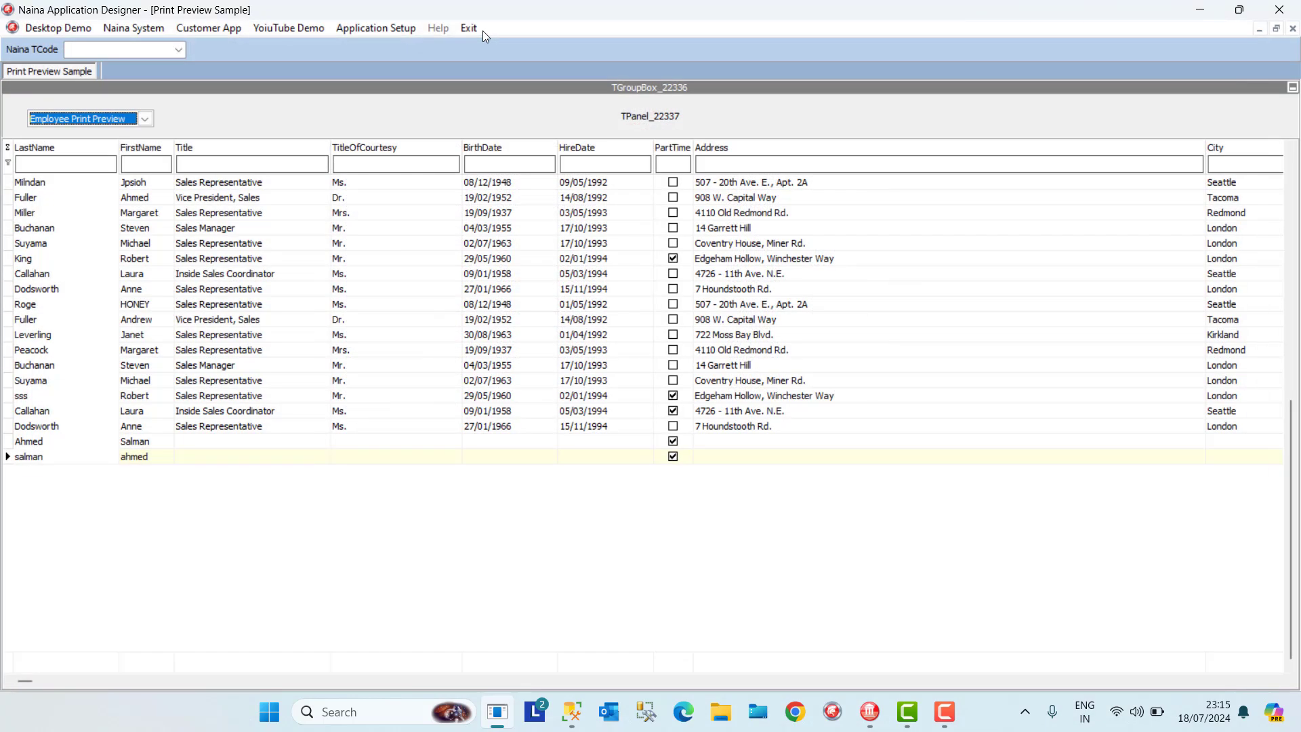
{"action": "left_click", "coordinate": [1292, 29]}
Reopen the form in the Naina Forms designer, edit the design of report component TPreview_223313 and load EmpDemoPreview.fr3
{"action": "left_click", "coordinate": [342, 35]}
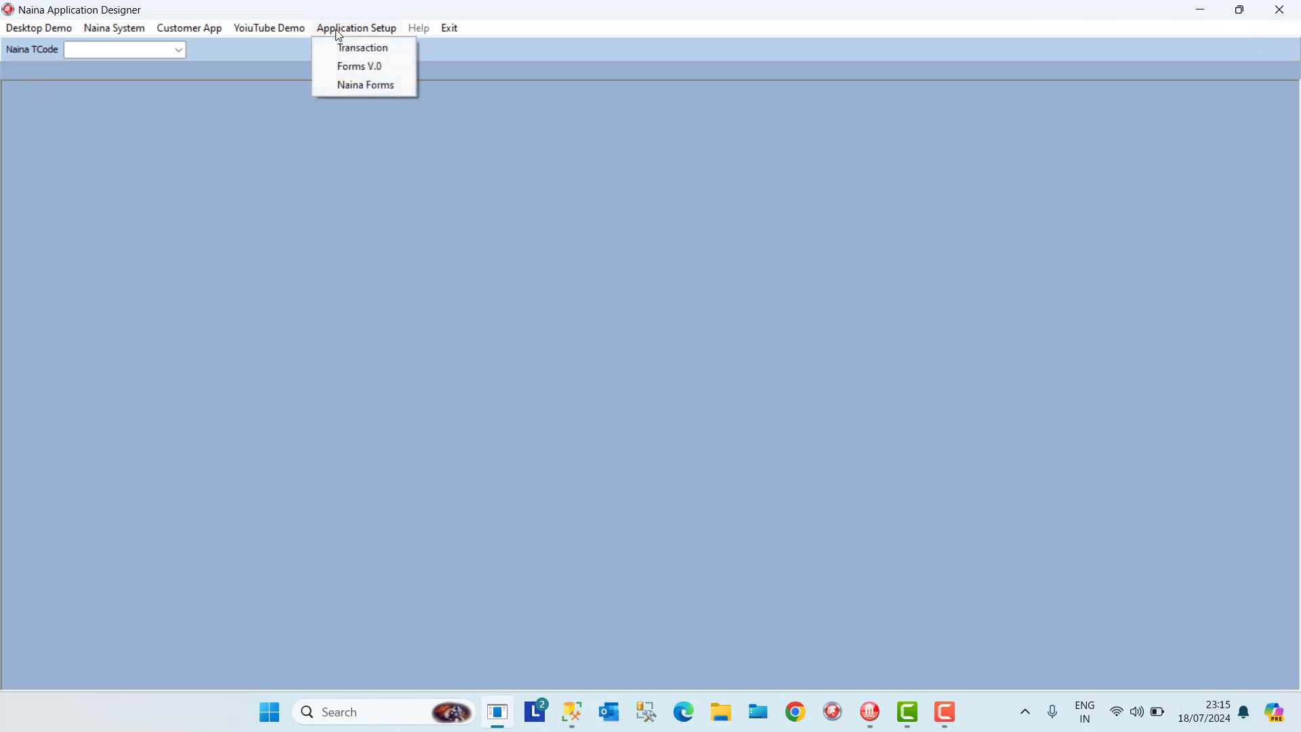
{"action": "left_click", "coordinate": [355, 82]}
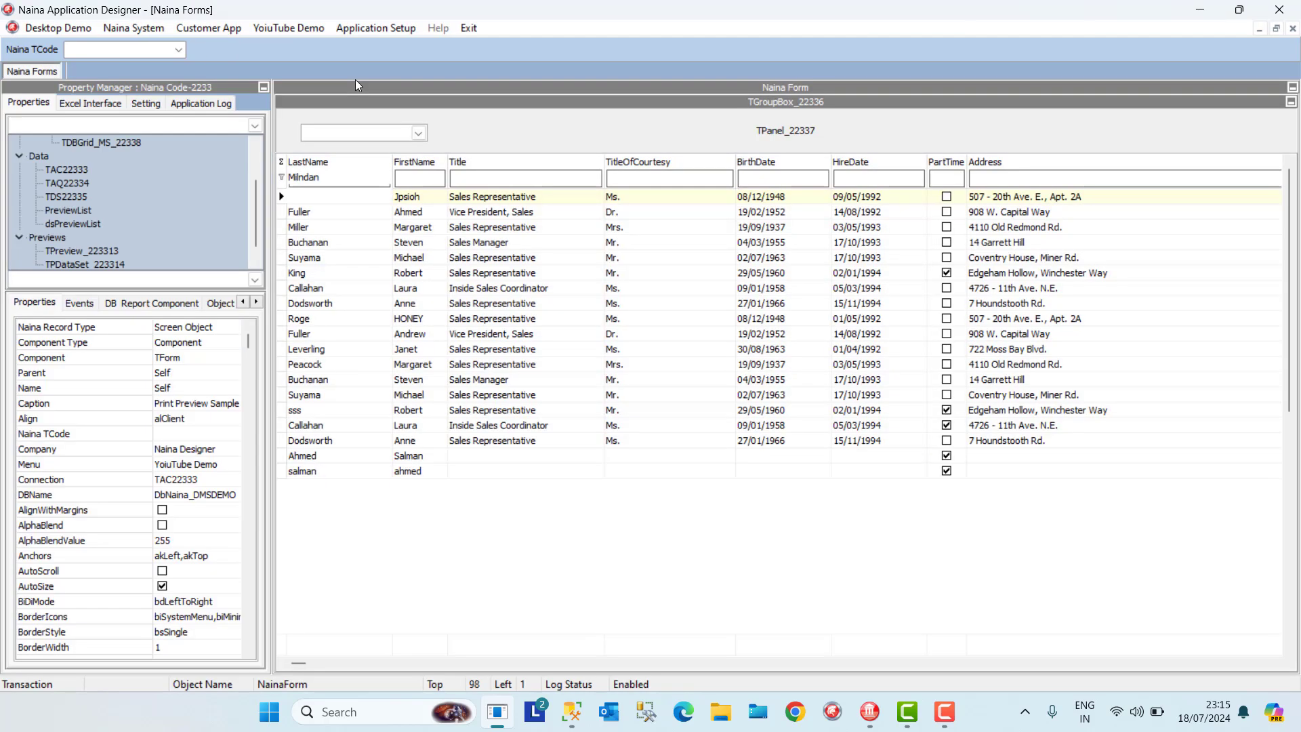
{"action": "left_click", "coordinate": [342, 157]}
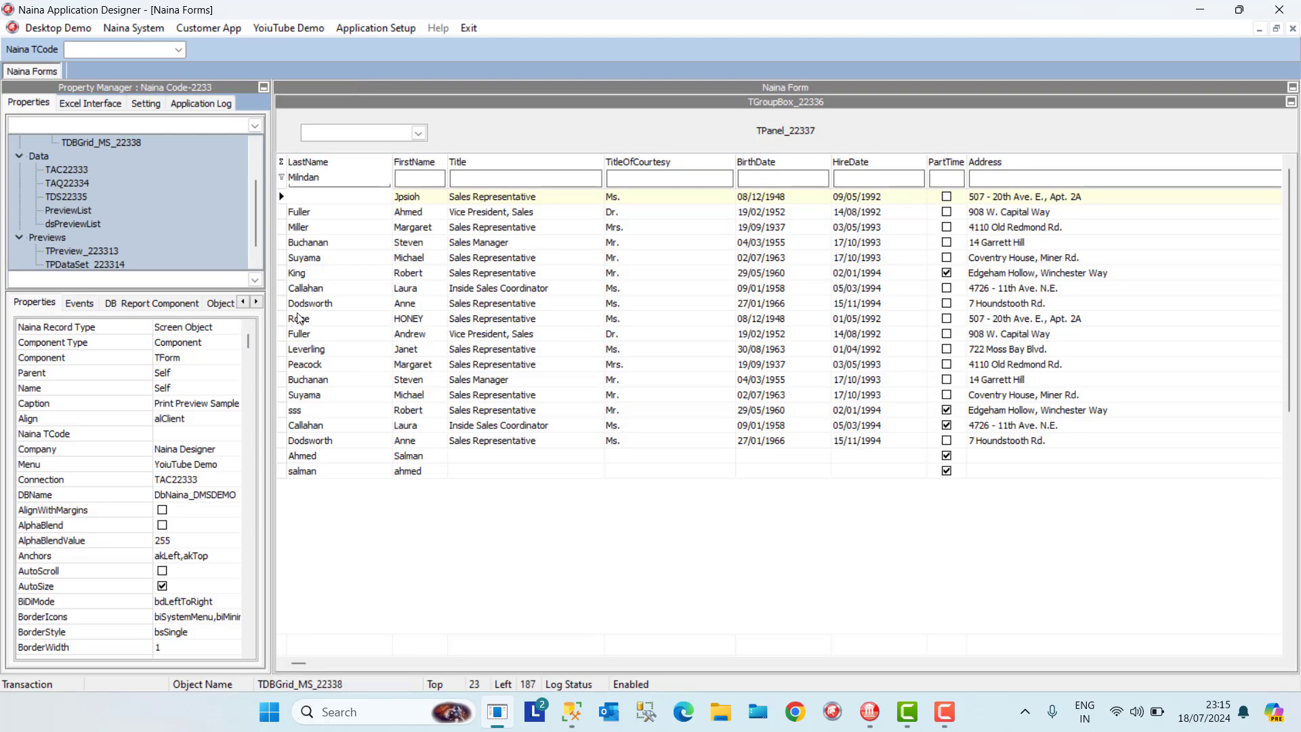
{"action": "left_click", "coordinate": [192, 304]}
{"action": "left_click", "coordinate": [127, 349]}
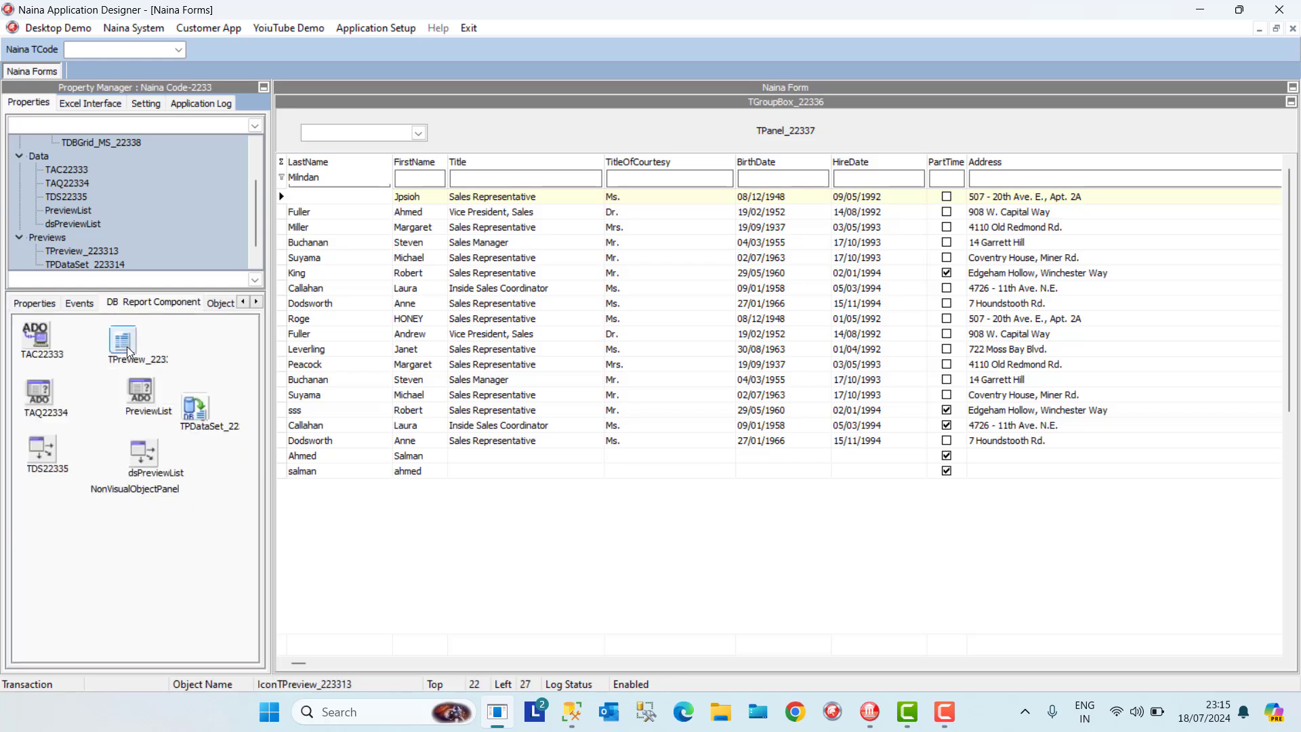
{"action": "right_click", "coordinate": [128, 350]}
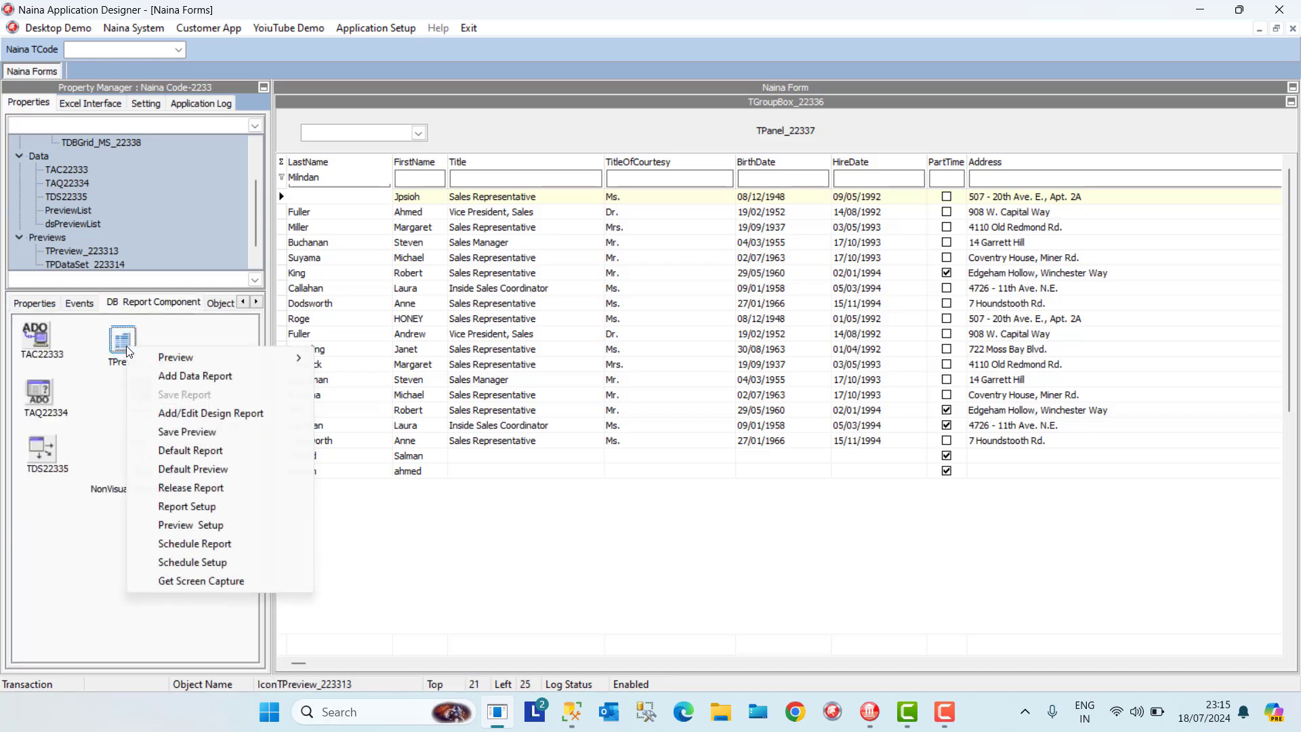
{"action": "left_click", "coordinate": [202, 414]}
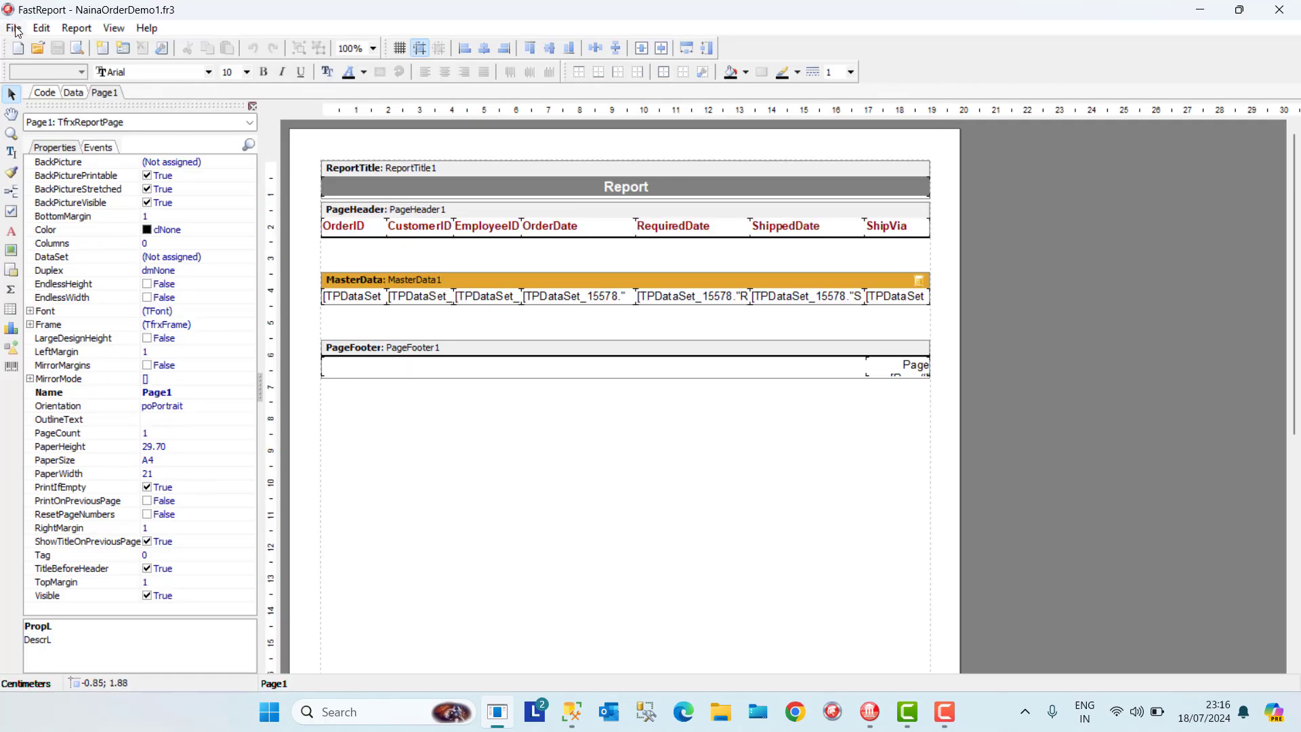
{"action": "left_click", "coordinate": [14, 28]}
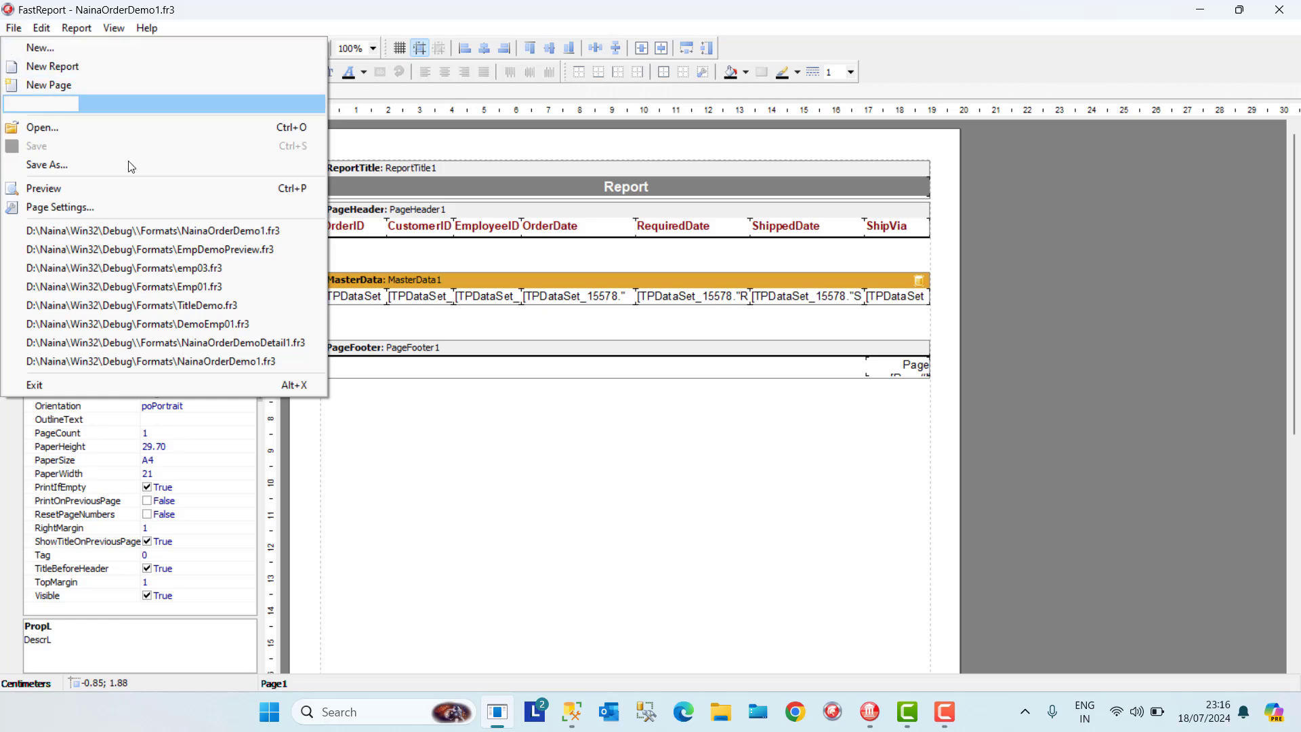
{"action": "left_click", "coordinate": [177, 250]}
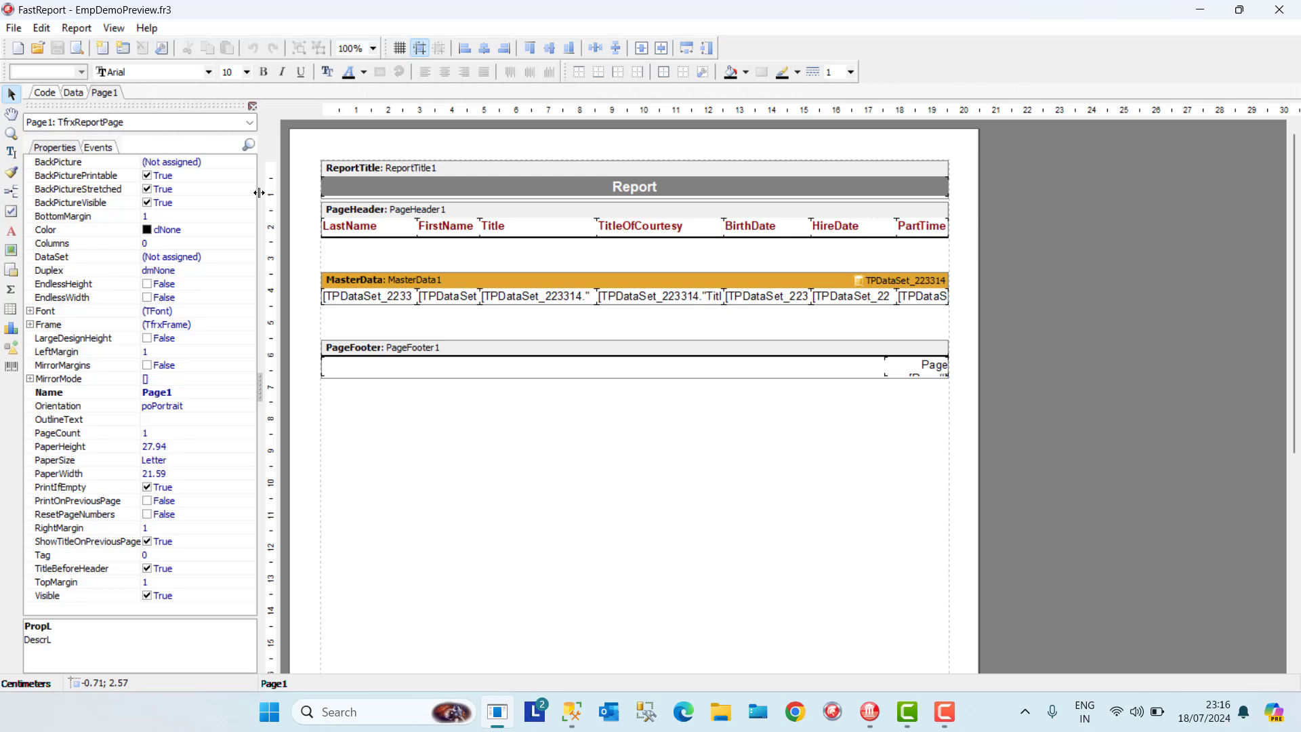
Create a new report with the Standard Report Wizard based on dataset TPDataSet_223314, without selecting any fields
{"action": "left_click", "coordinate": [15, 29]}
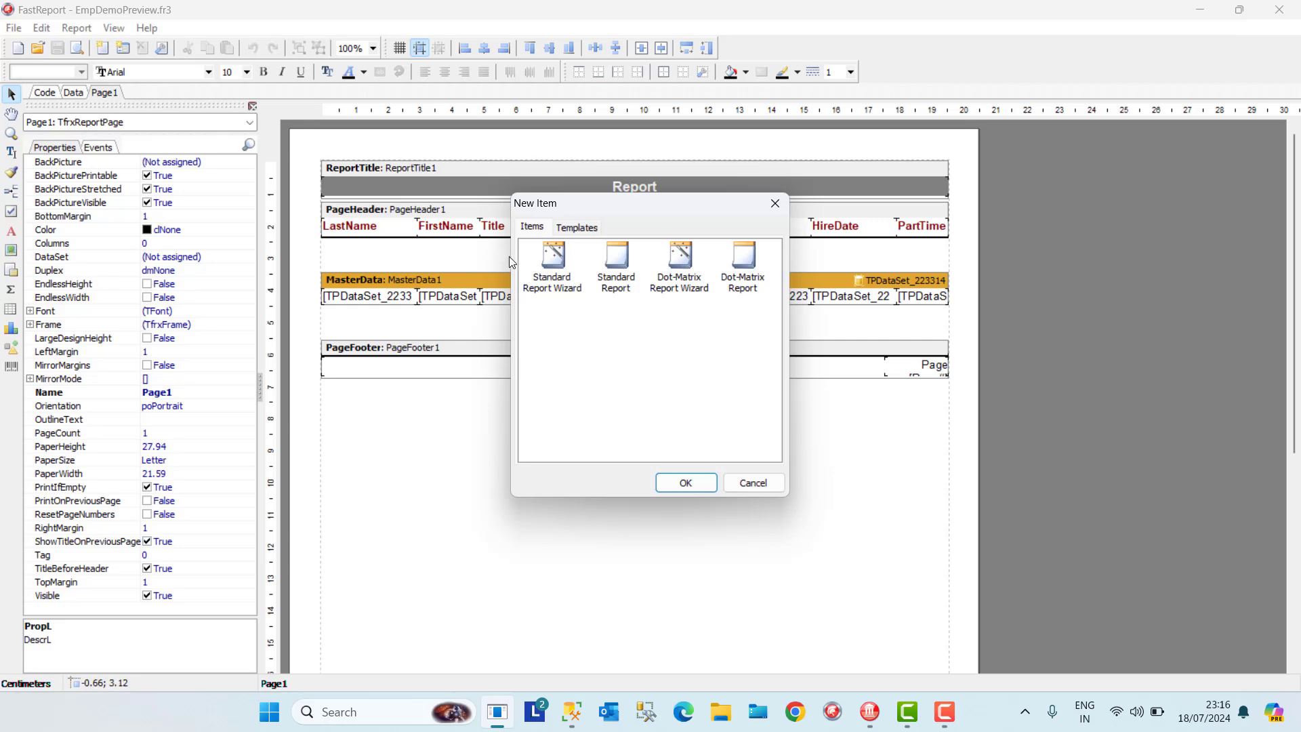
{"action": "left_click", "coordinate": [552, 269]}
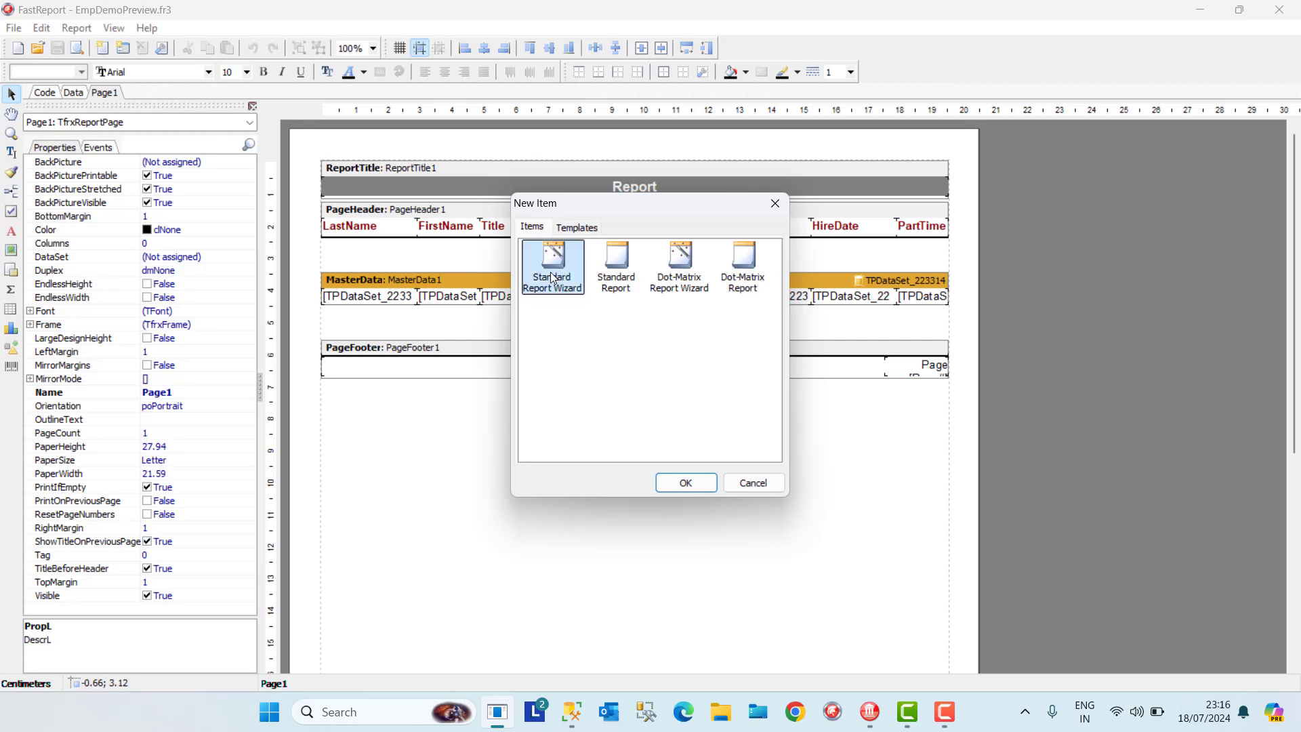
{"action": "left_click", "coordinate": [692, 487]}
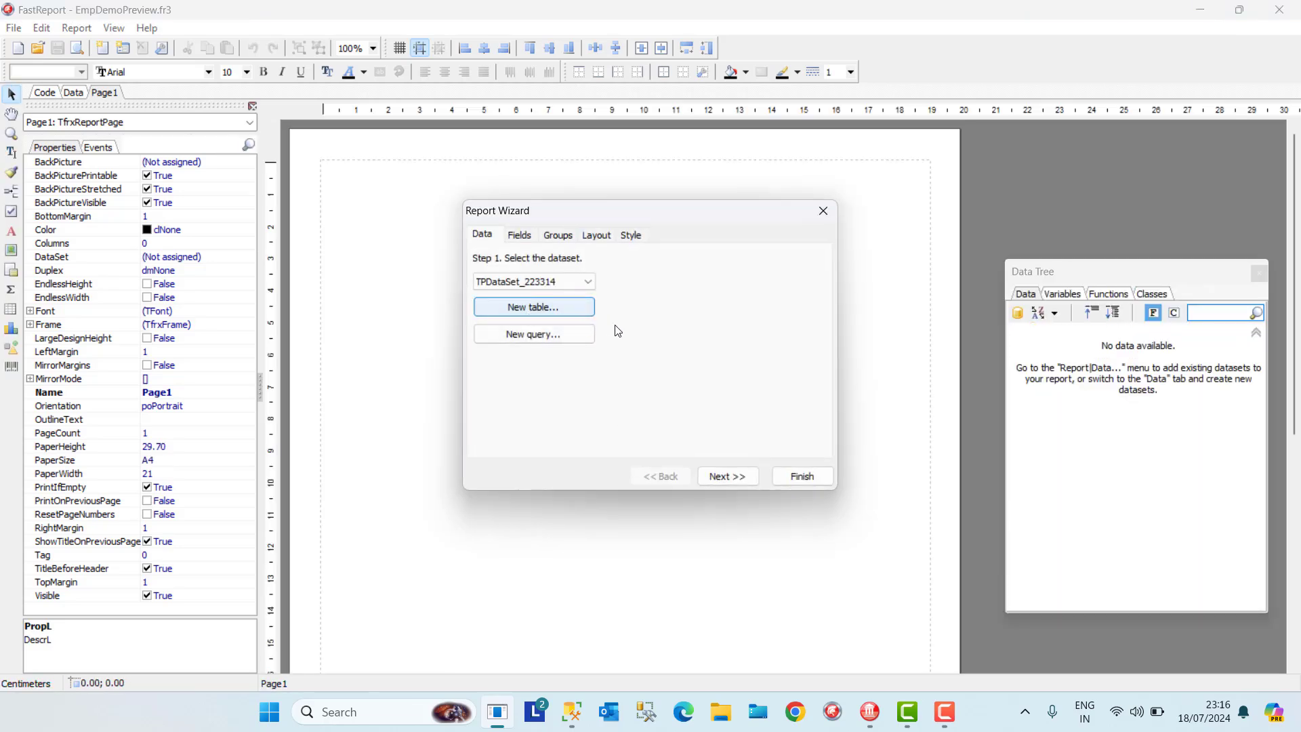
{"action": "left_click", "coordinate": [554, 280]}
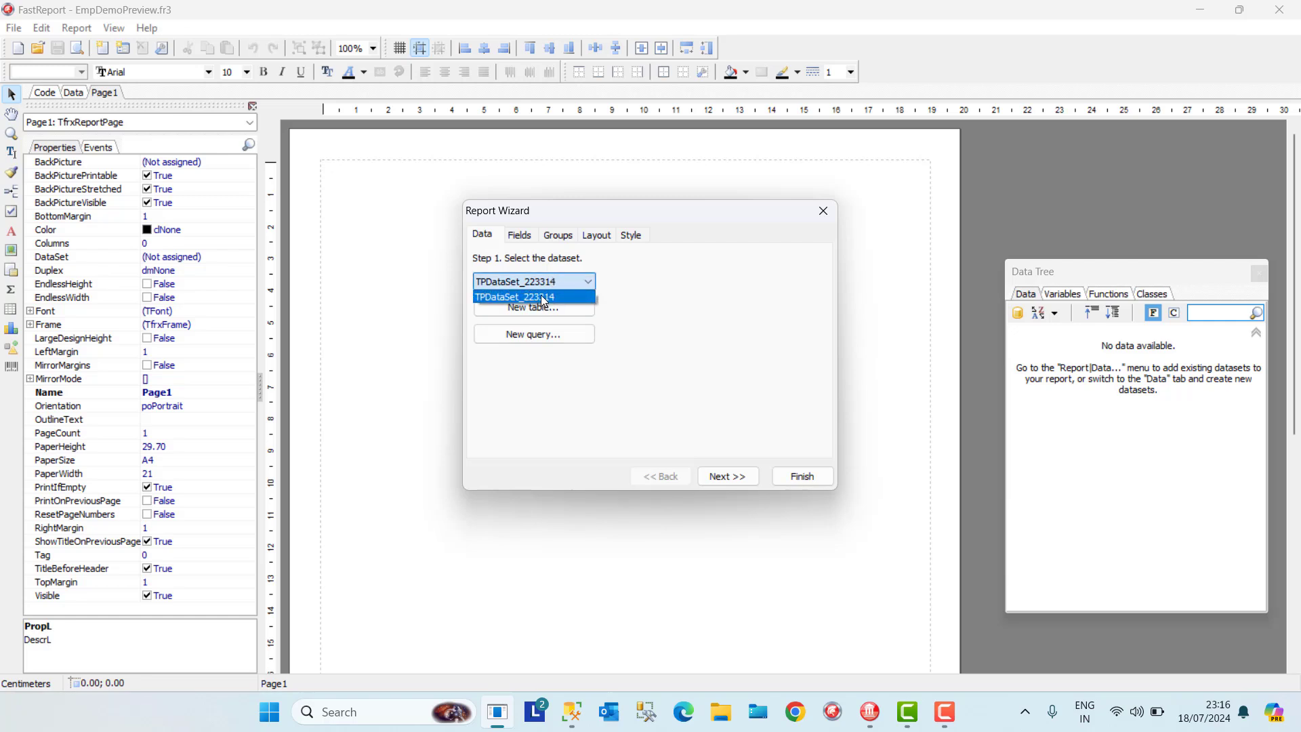
{"action": "left_click", "coordinate": [543, 298]}
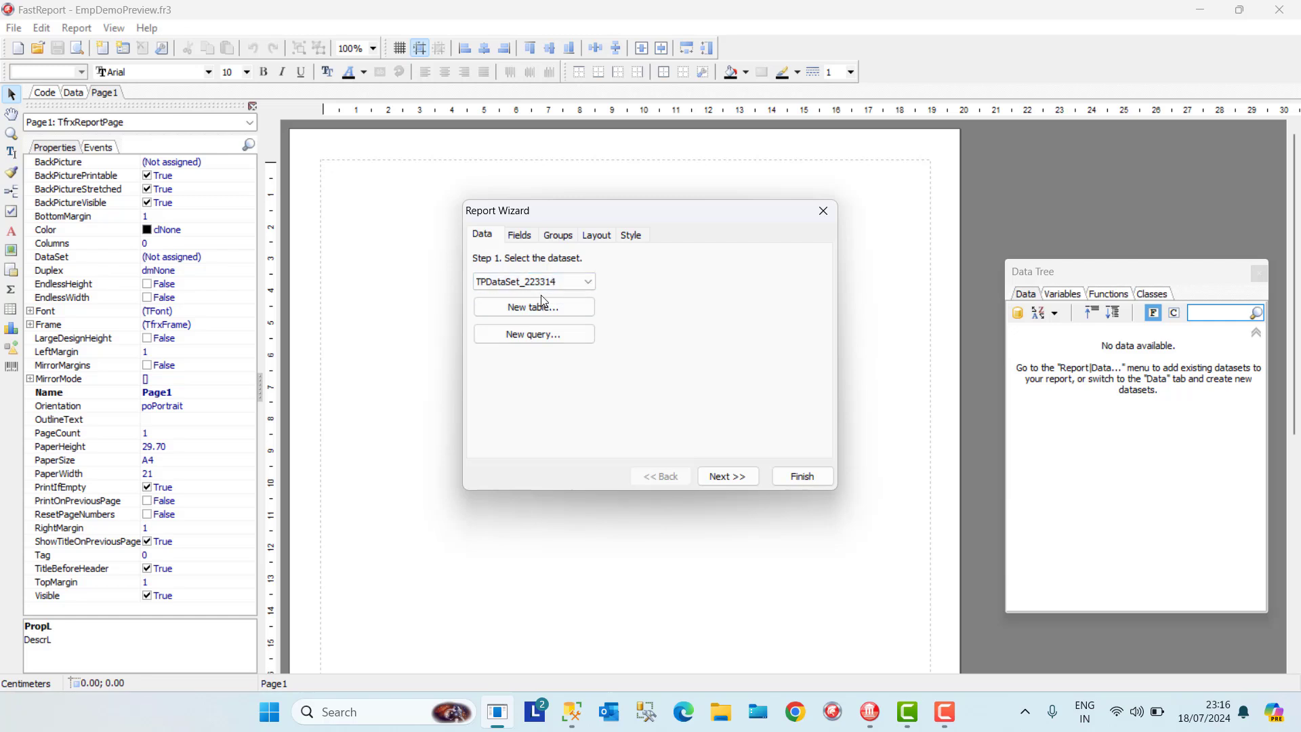
{"action": "left_click", "coordinate": [744, 483]}
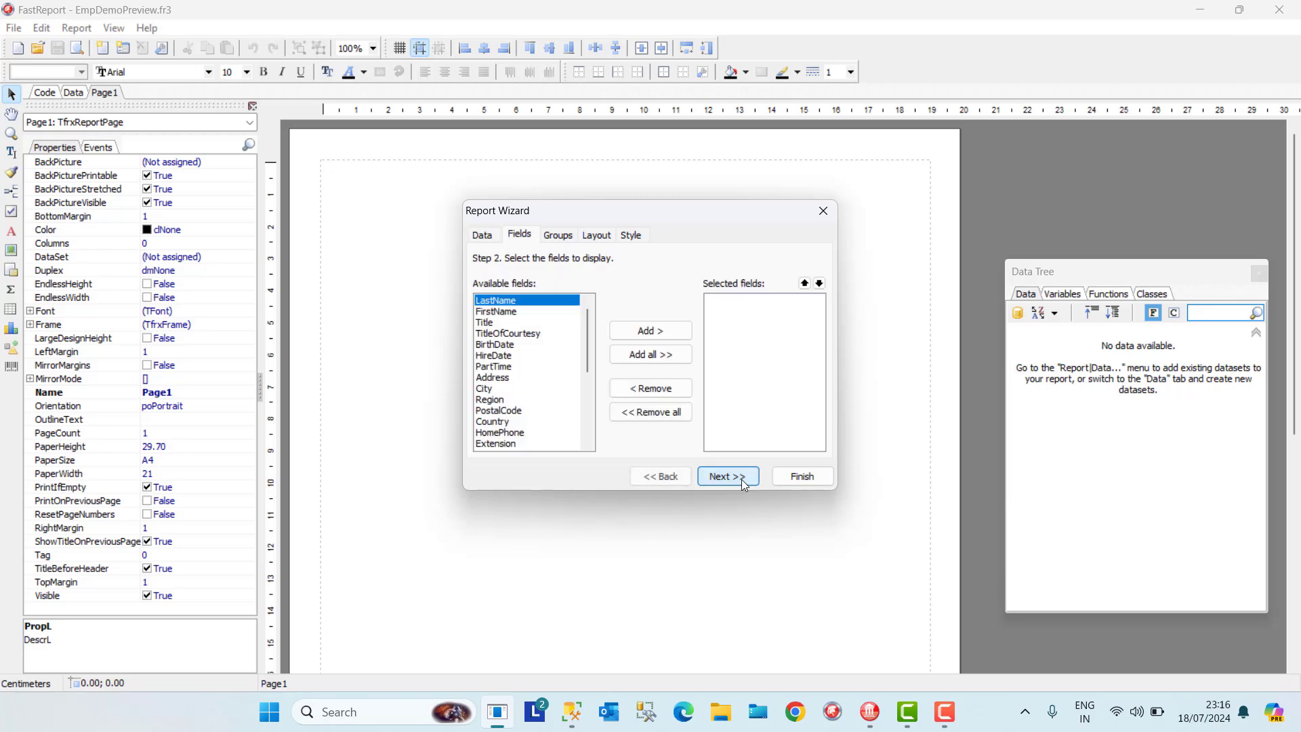
{"action": "left_click", "coordinate": [798, 476]}
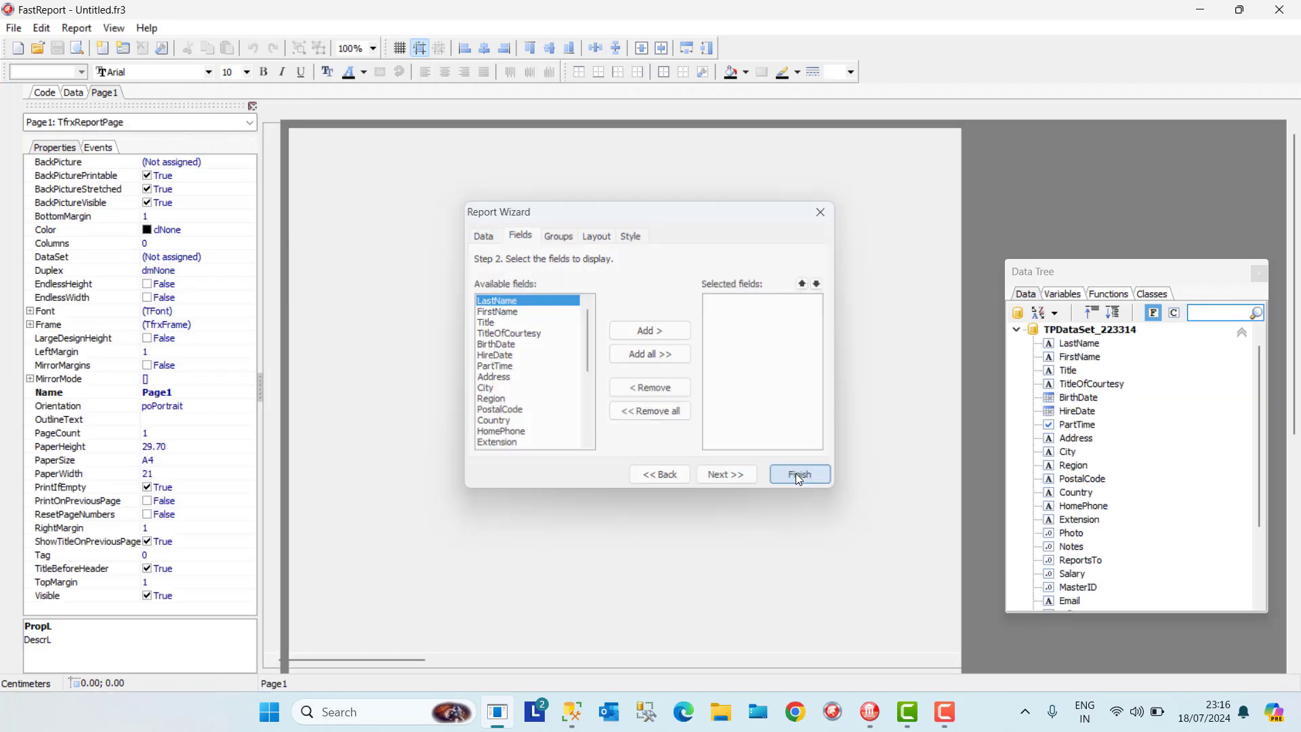
Enlarge the MasterData band to about 10 cm high and place the LastName, FirstName, Title and TitleOfCourtesy fields in it
{"action": "left_click", "coordinate": [405, 305]}
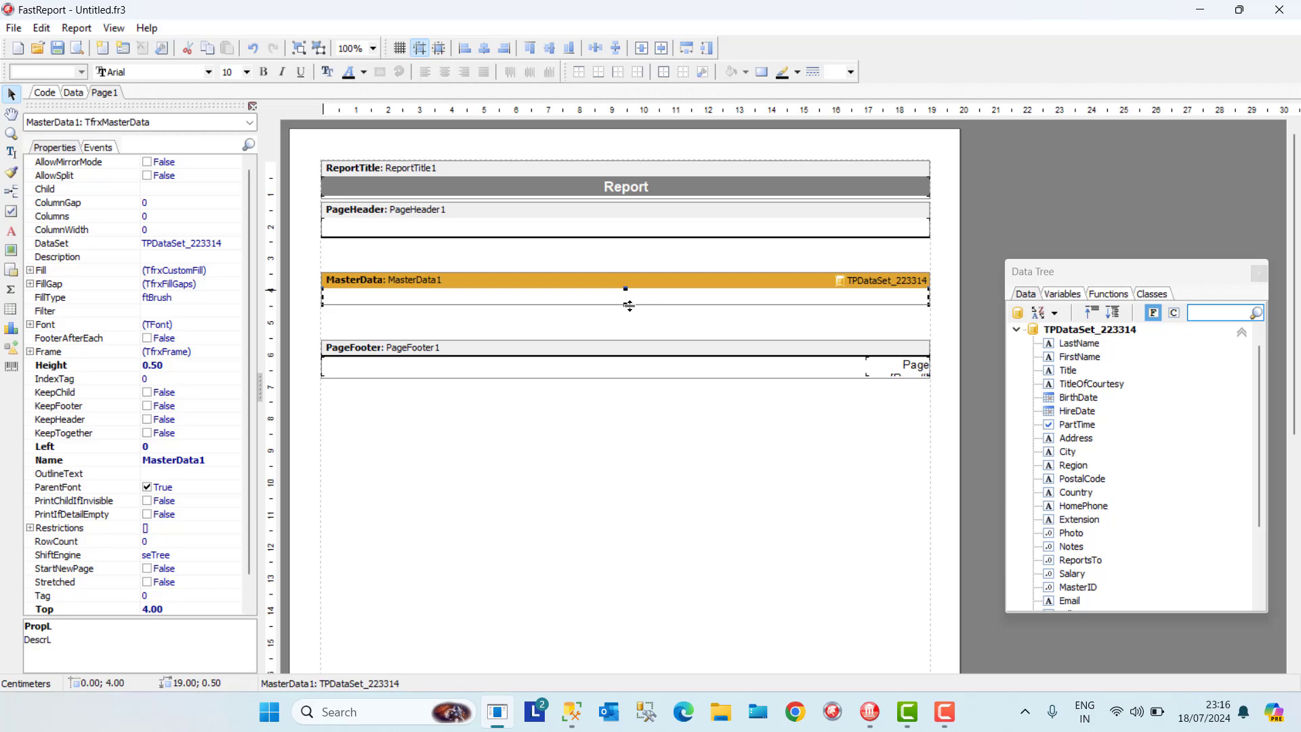
{"action": "left_click_drag", "start_coordinate": [629, 306], "coordinate": [645, 609]}
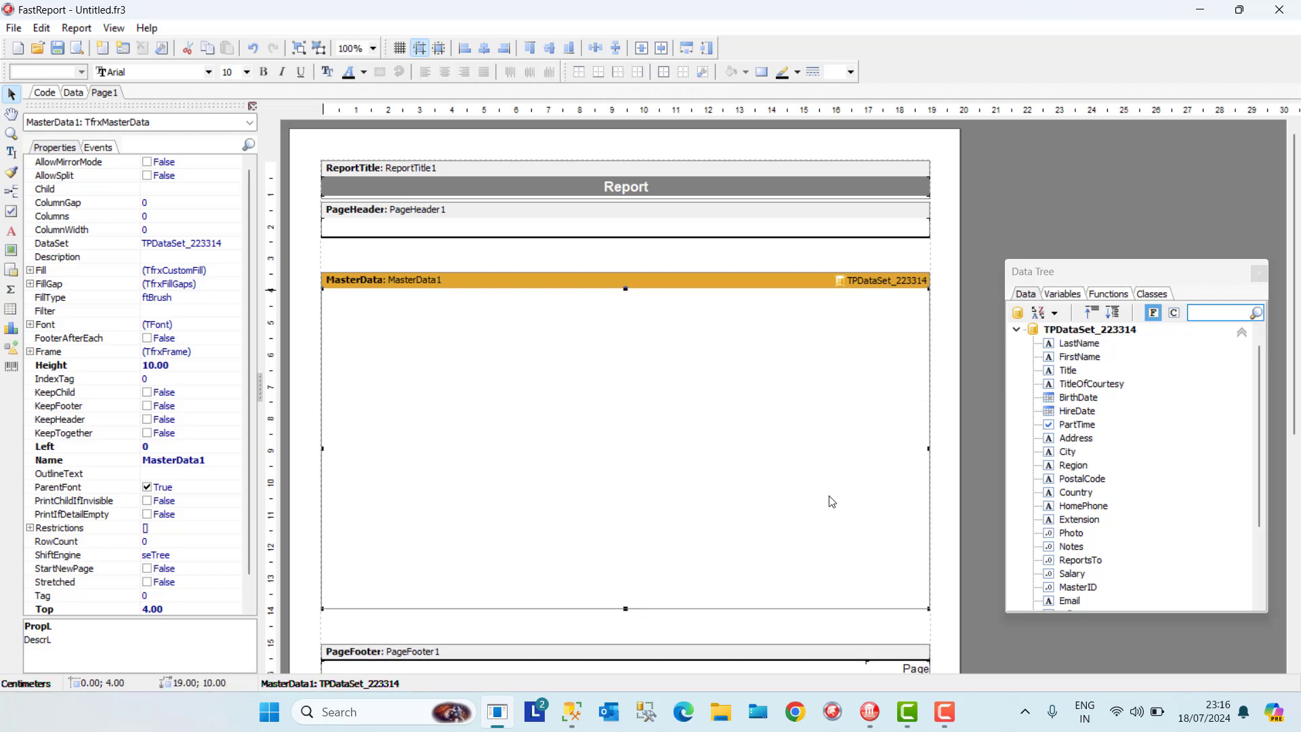
{"action": "left_click_drag", "start_coordinate": [1077, 344], "coordinate": [344, 311]}
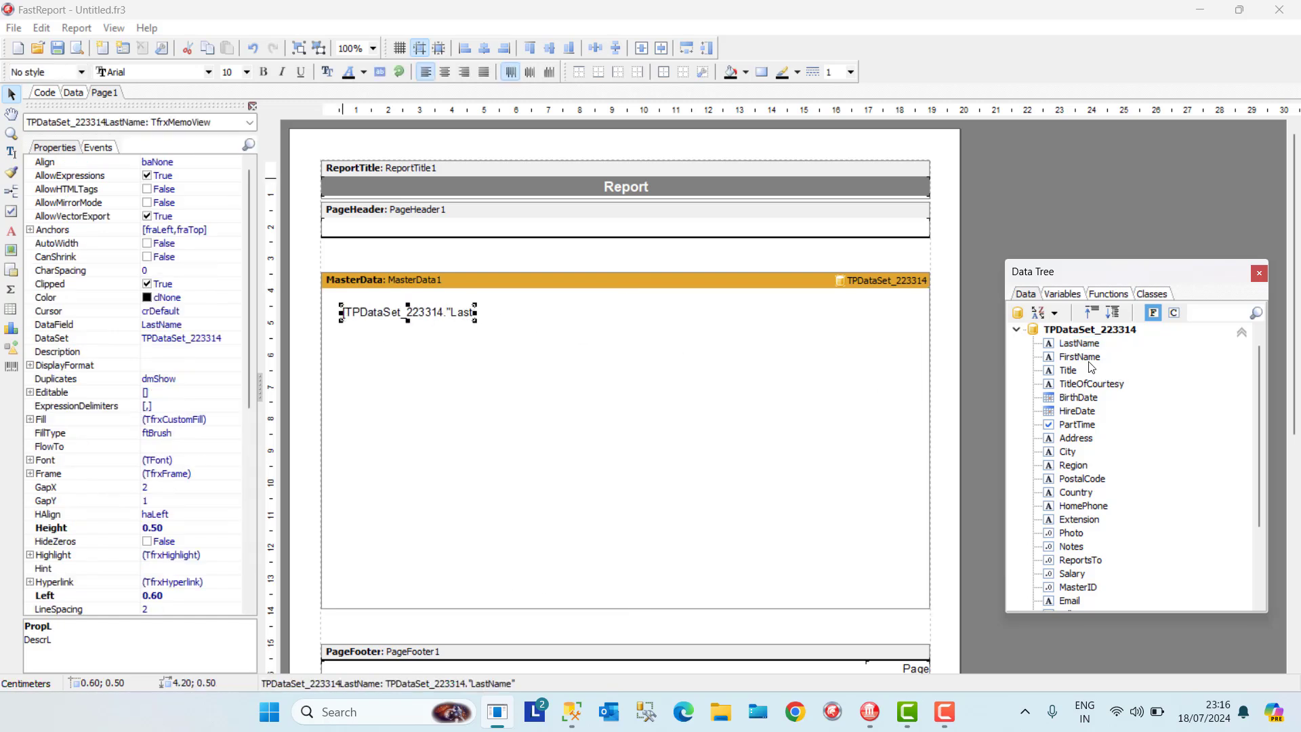
{"action": "left_click_drag", "start_coordinate": [1084, 358], "coordinate": [353, 340]}
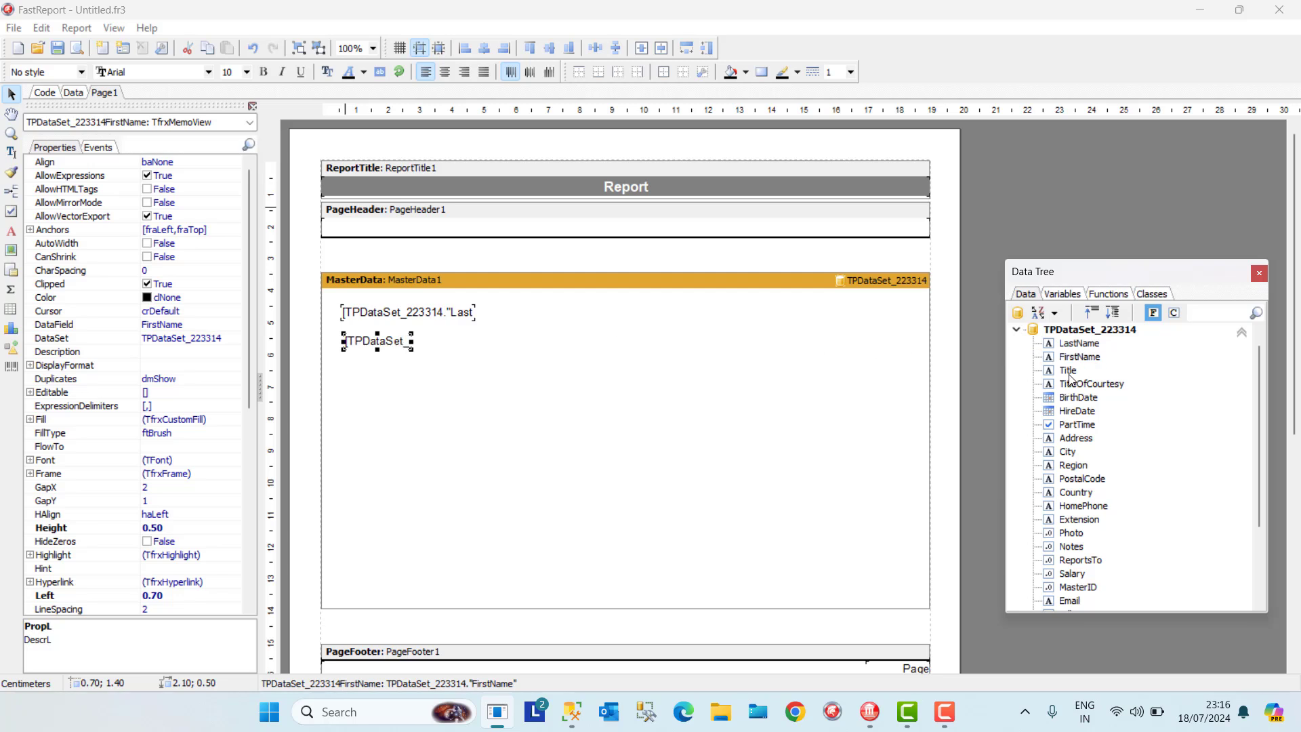
{"action": "left_click_drag", "start_coordinate": [1071, 379], "coordinate": [580, 320]}
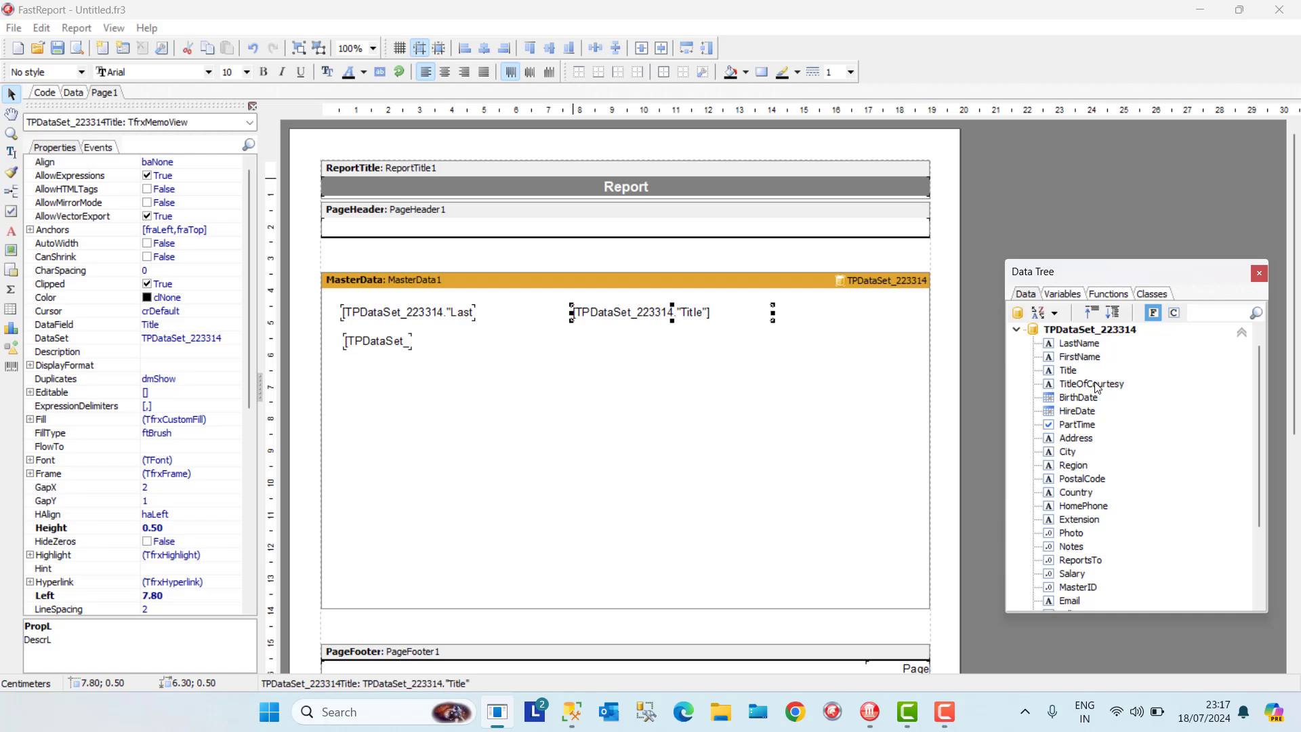
{"action": "left_click_drag", "start_coordinate": [1096, 385], "coordinate": [353, 381]}
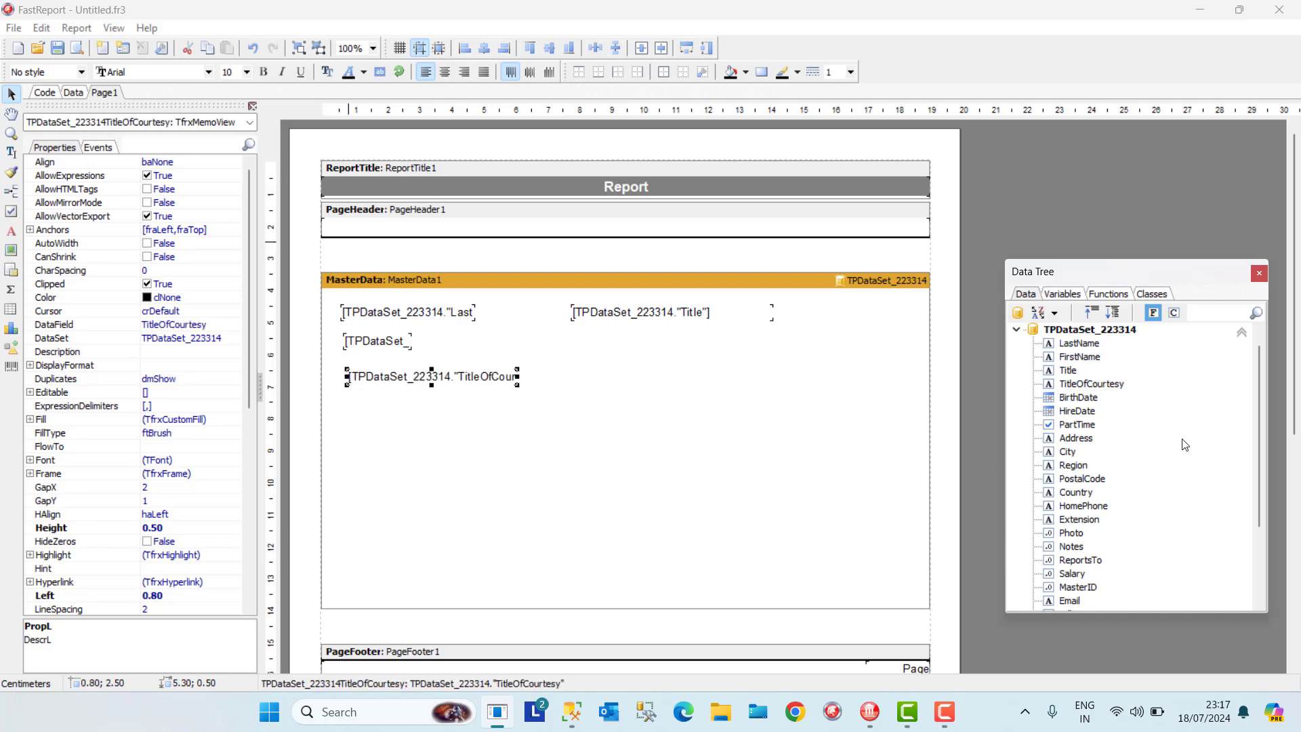
Place an empty picture object below the TitleOfCourtesy field in the MasterData band
{"action": "scroll", "coordinate": [1185, 444], "scroll_direction": "down", "scroll_amount": 3}
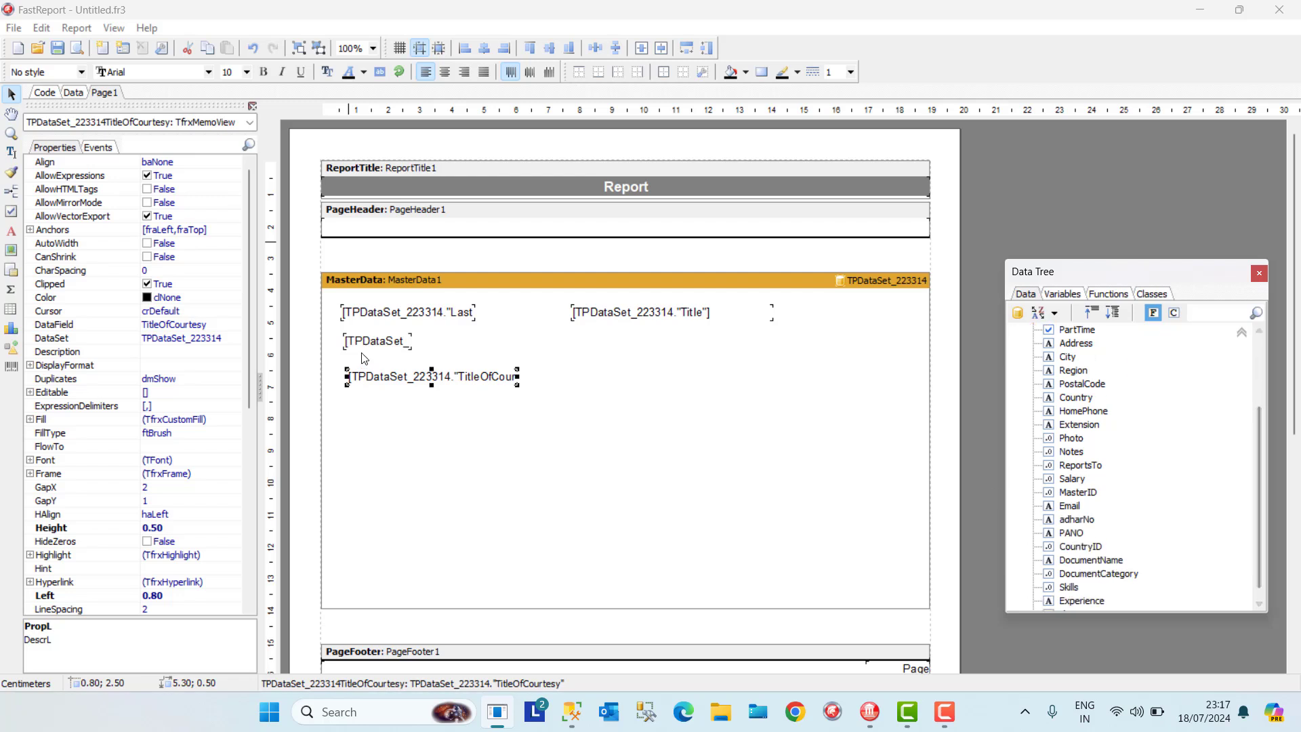
{"action": "left_click", "coordinate": [14, 249]}
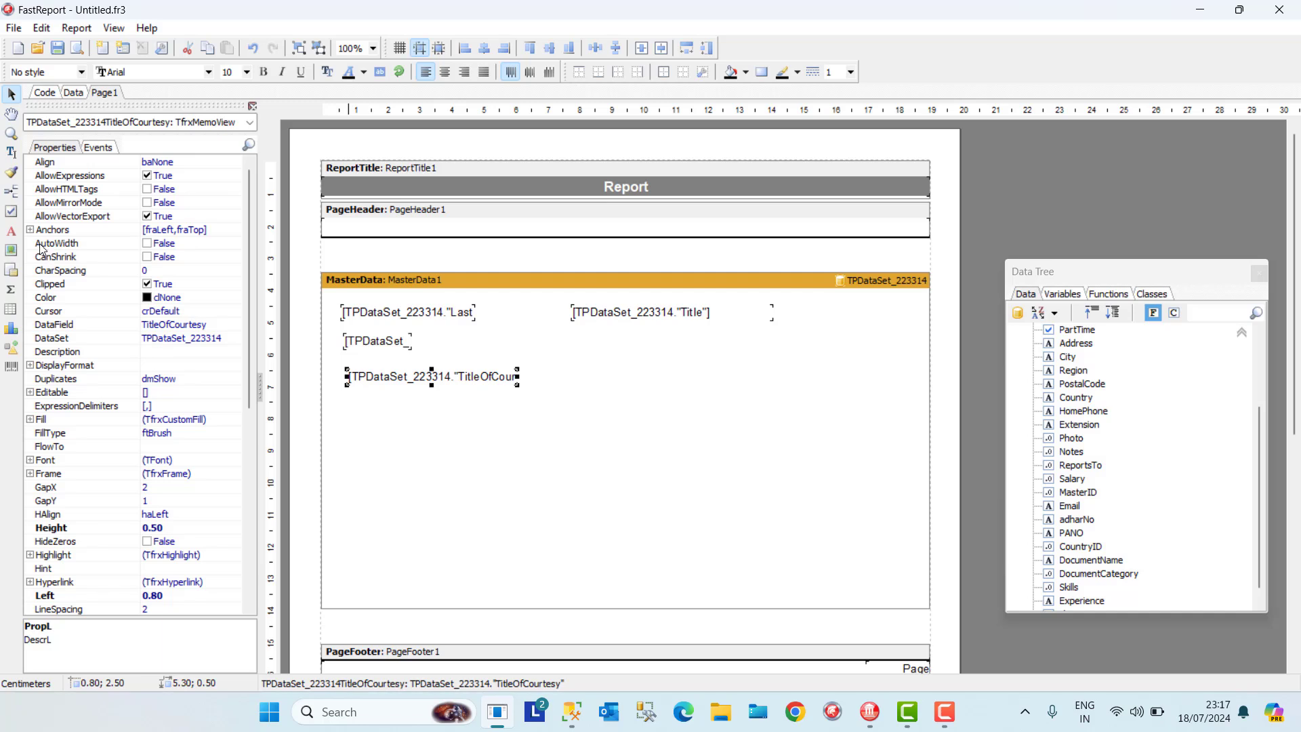
{"action": "left_click", "coordinate": [11, 249]}
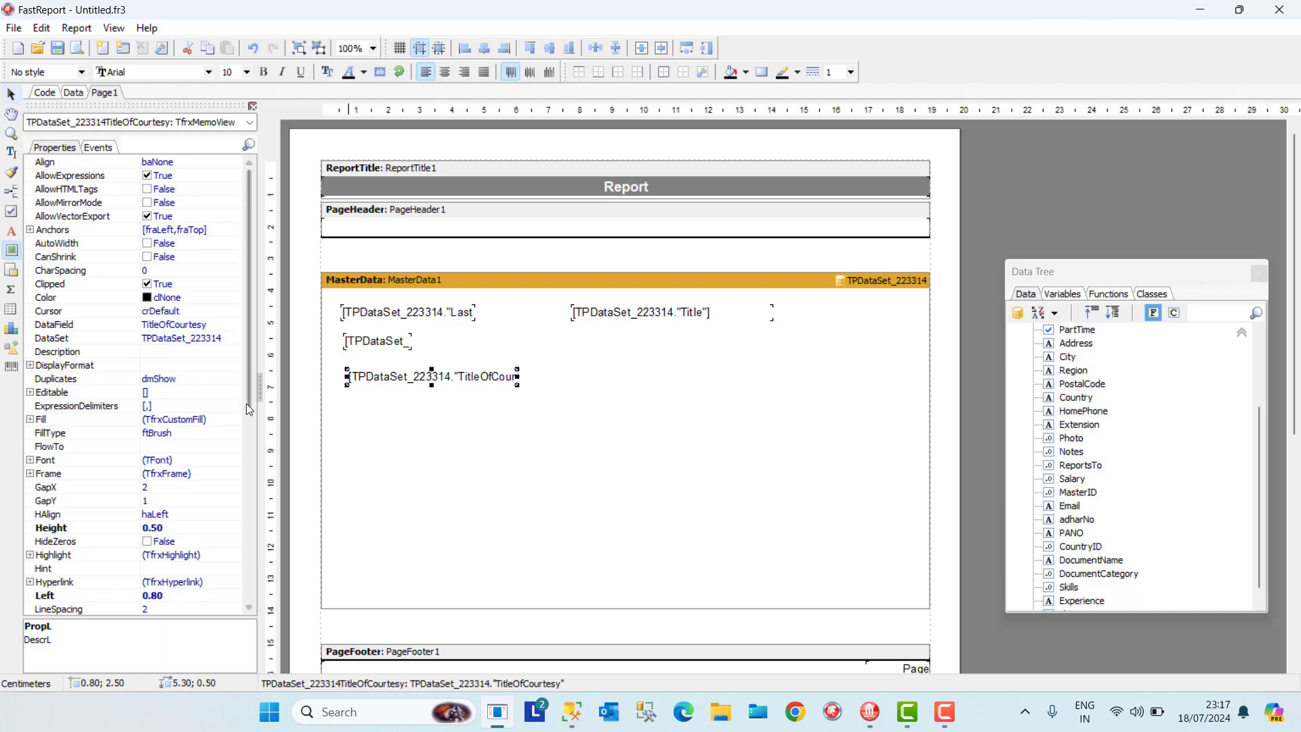
{"action": "left_click", "coordinate": [354, 416]}
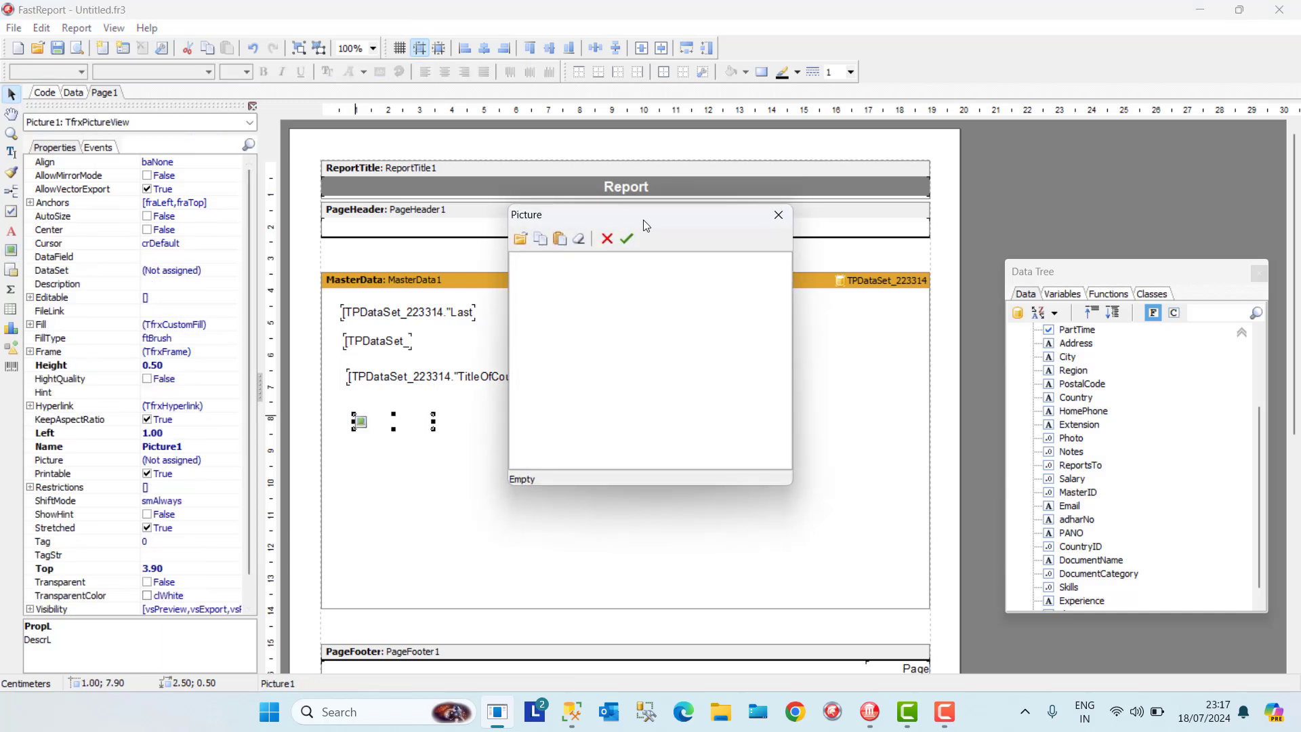
{"action": "left_click", "coordinate": [627, 240]}
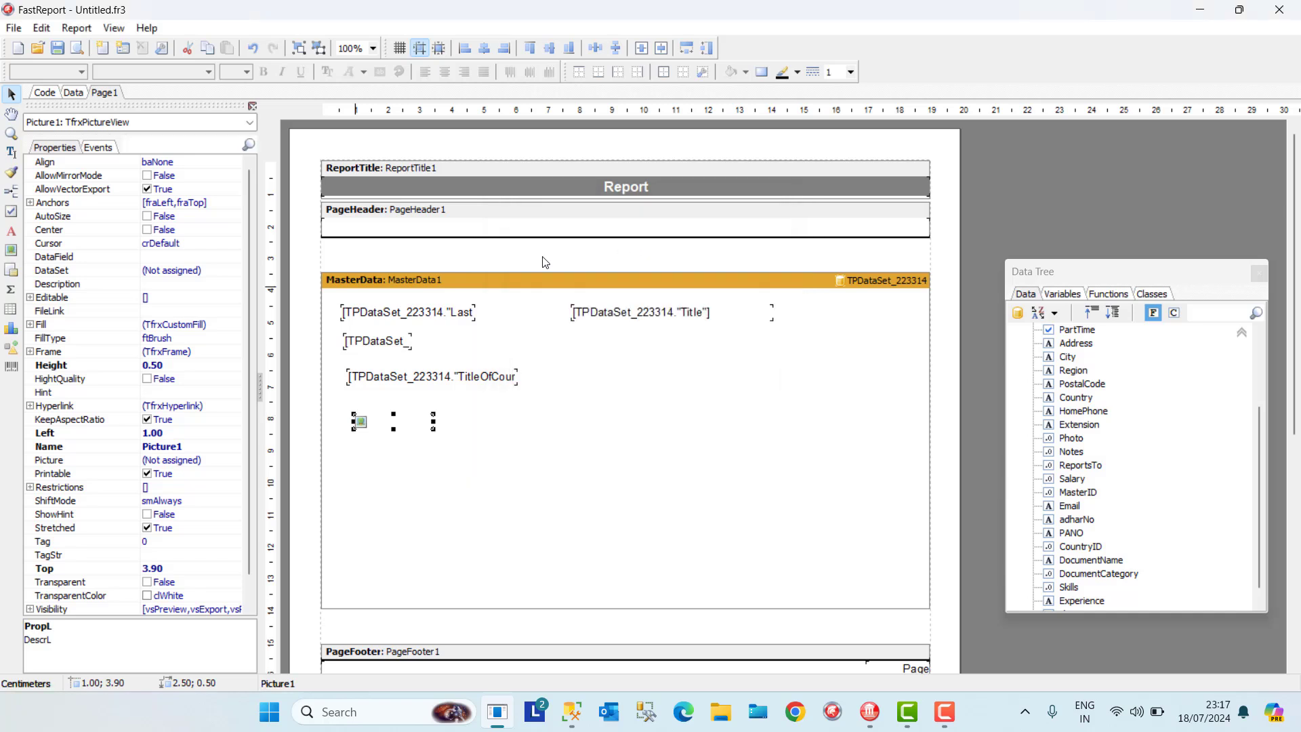
Bind the picture object to dataset TPDataSet_223314 with Photo as its data field
{"action": "left_click", "coordinate": [206, 271]}
{"action": "left_click", "coordinate": [234, 271]}
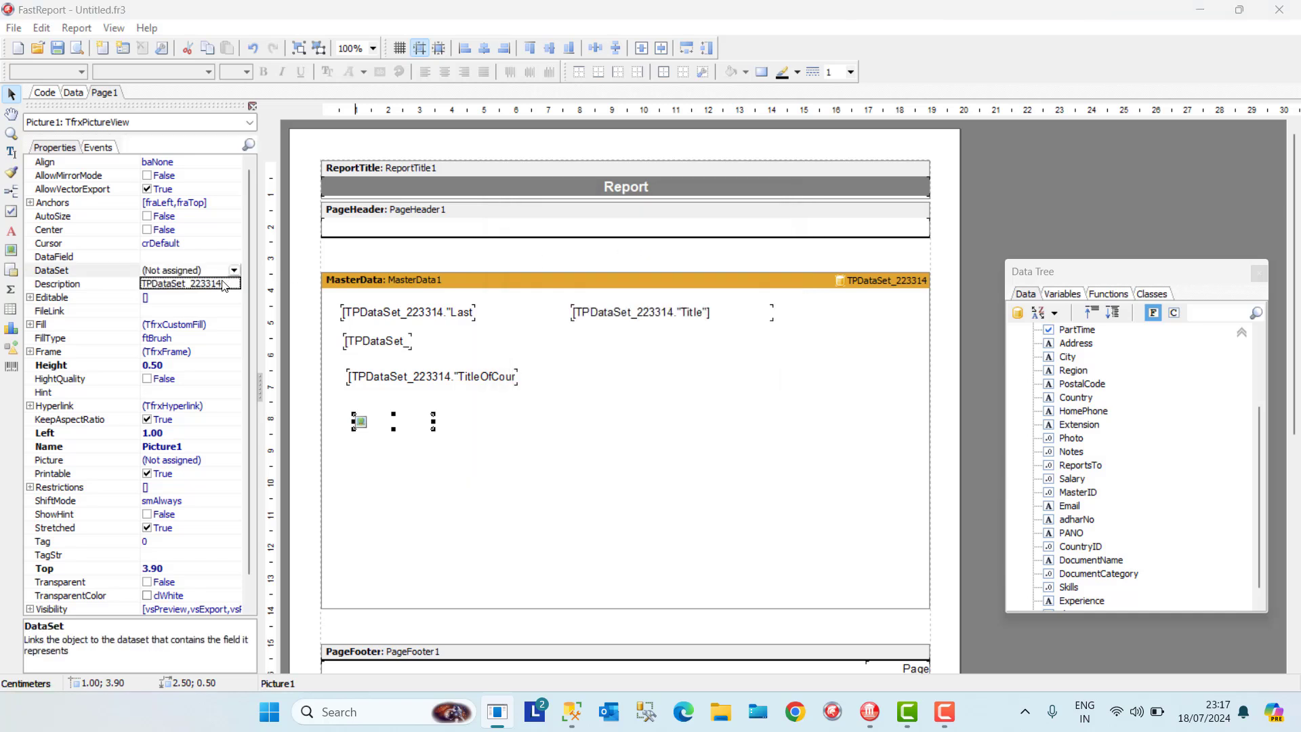
{"action": "left_click", "coordinate": [223, 287]}
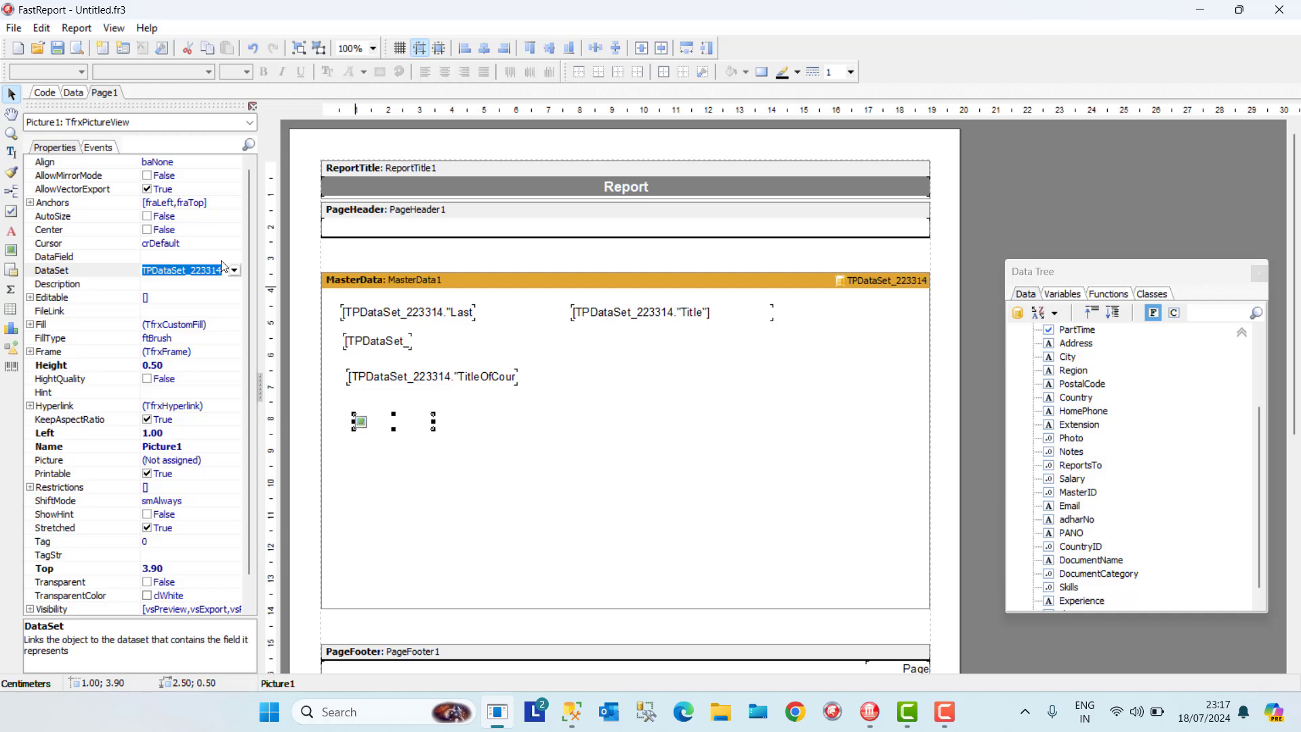
{"action": "left_click", "coordinate": [224, 259]}
{"action": "left_click", "coordinate": [232, 256]}
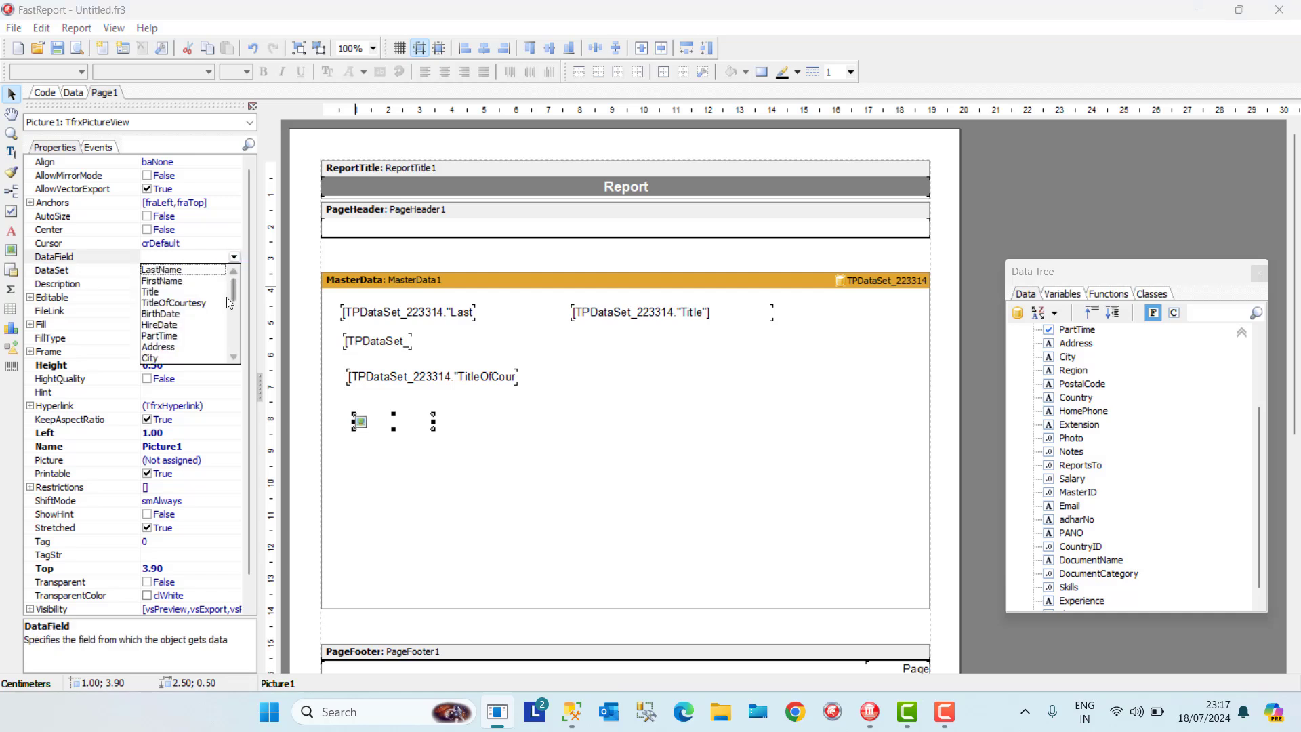
{"action": "left_click_drag", "start_coordinate": [229, 294], "coordinate": [229, 323]}
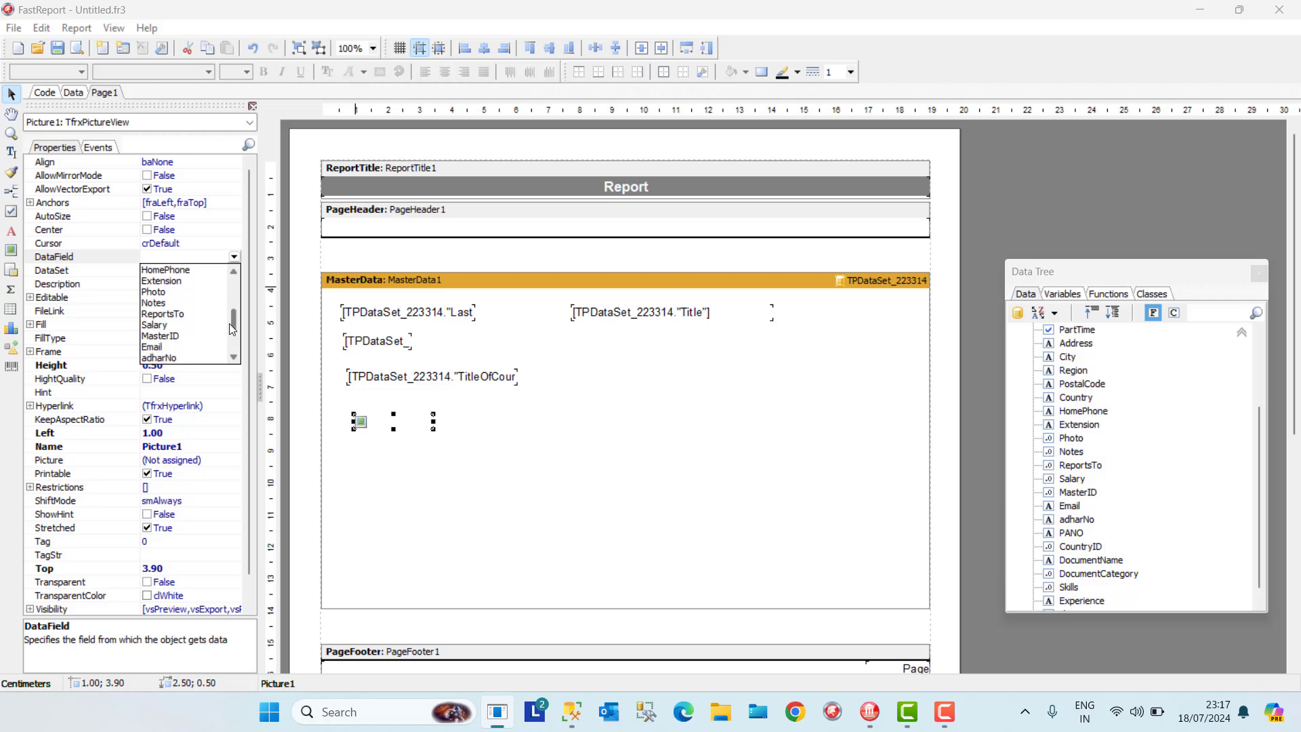
{"action": "left_click", "coordinate": [153, 298]}
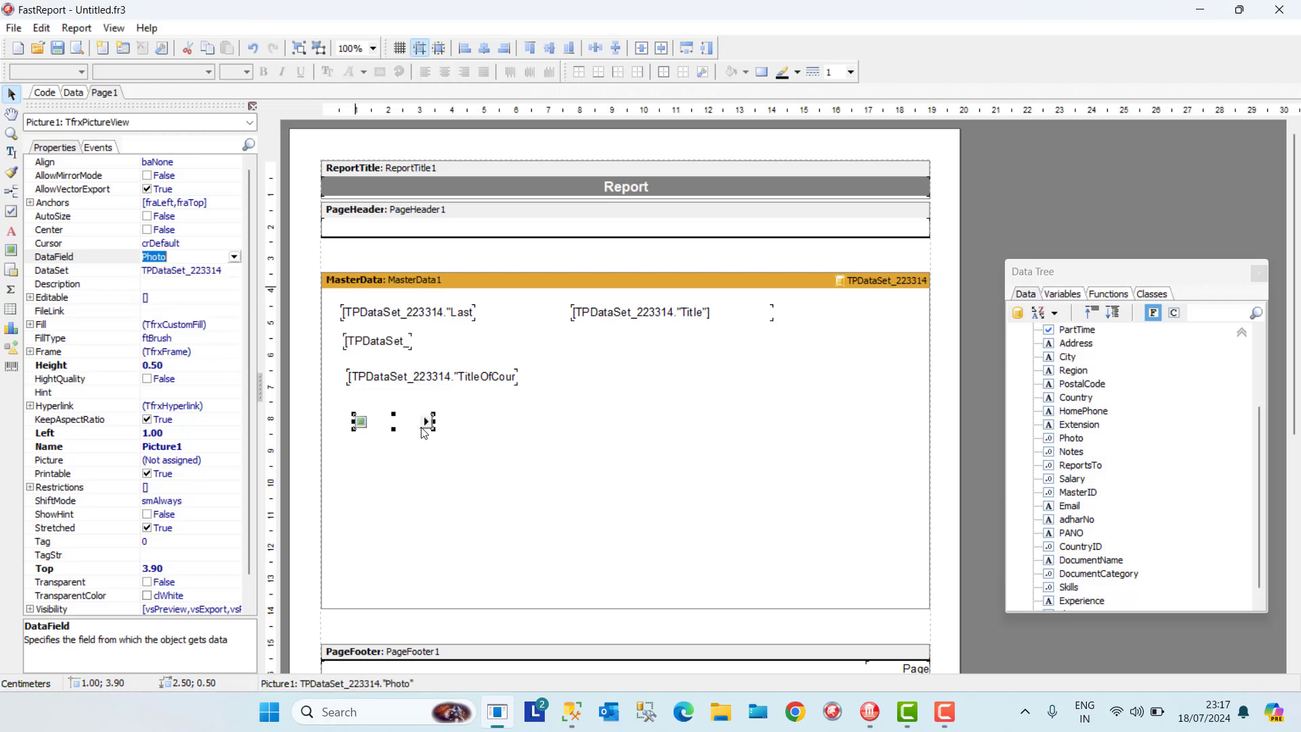
{"action": "left_click", "coordinate": [425, 423]}
Enlarge the MasterData band to about 19.1 cm high
{"action": "left_click", "coordinate": [529, 449]}
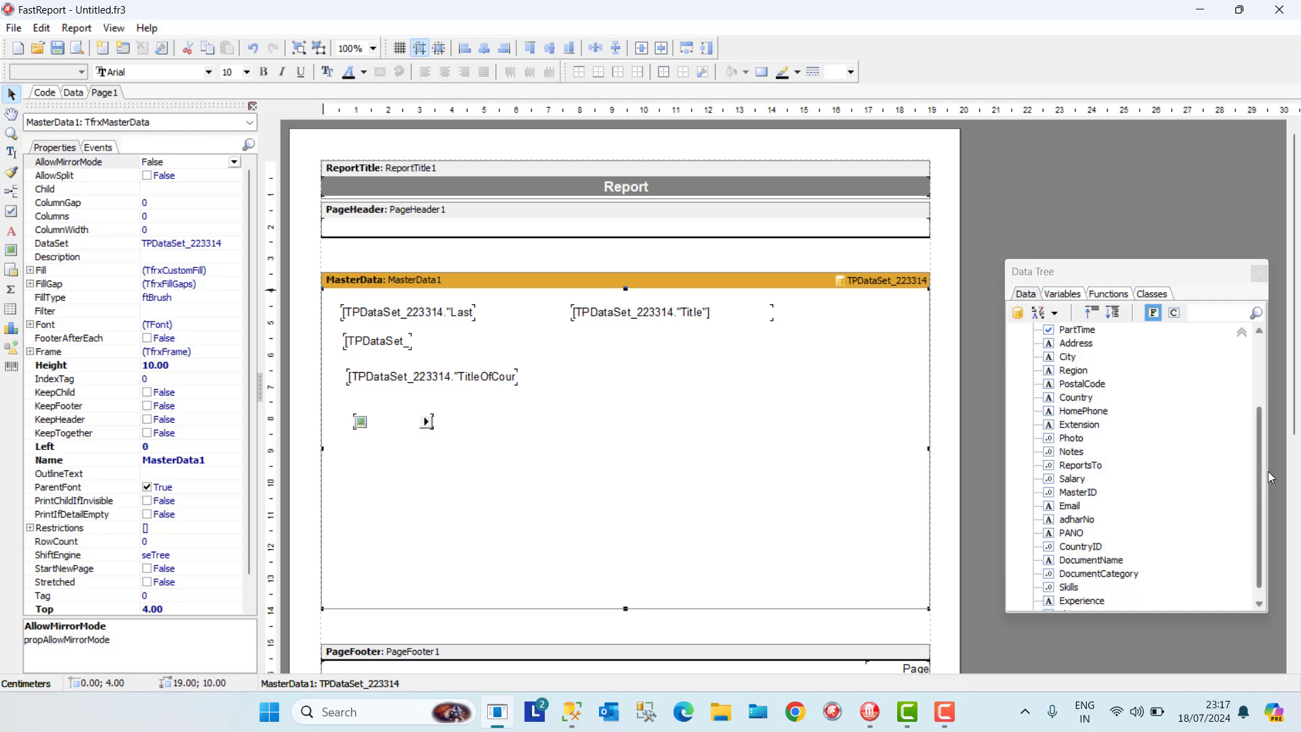
{"action": "left_click_drag", "start_coordinate": [1255, 481], "coordinate": [1262, 530]}
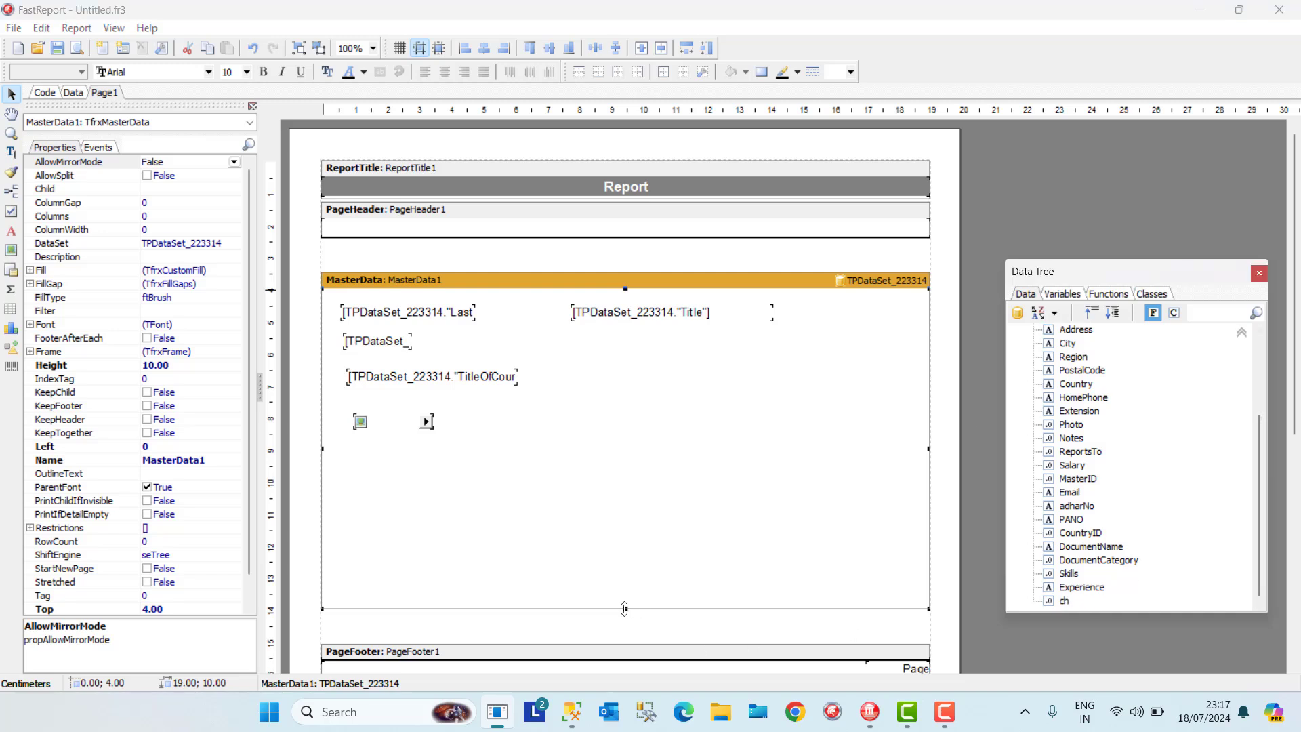
{"action": "left_click_drag", "start_coordinate": [624, 608], "coordinate": [626, 485]}
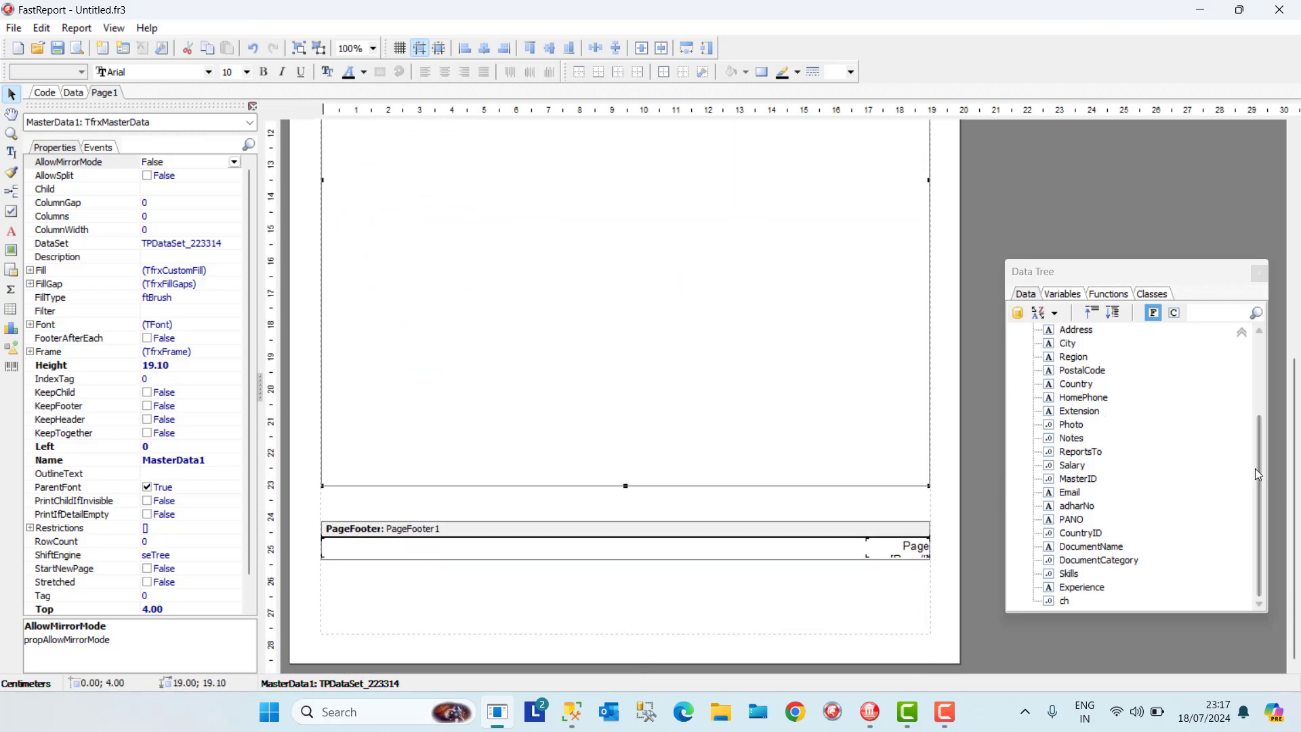
Place the Address, Country, HomePhone and Notes fields one below another under the picture object in the MasterData band
{"action": "left_click_drag", "start_coordinate": [1257, 474], "coordinate": [1296, 272]}
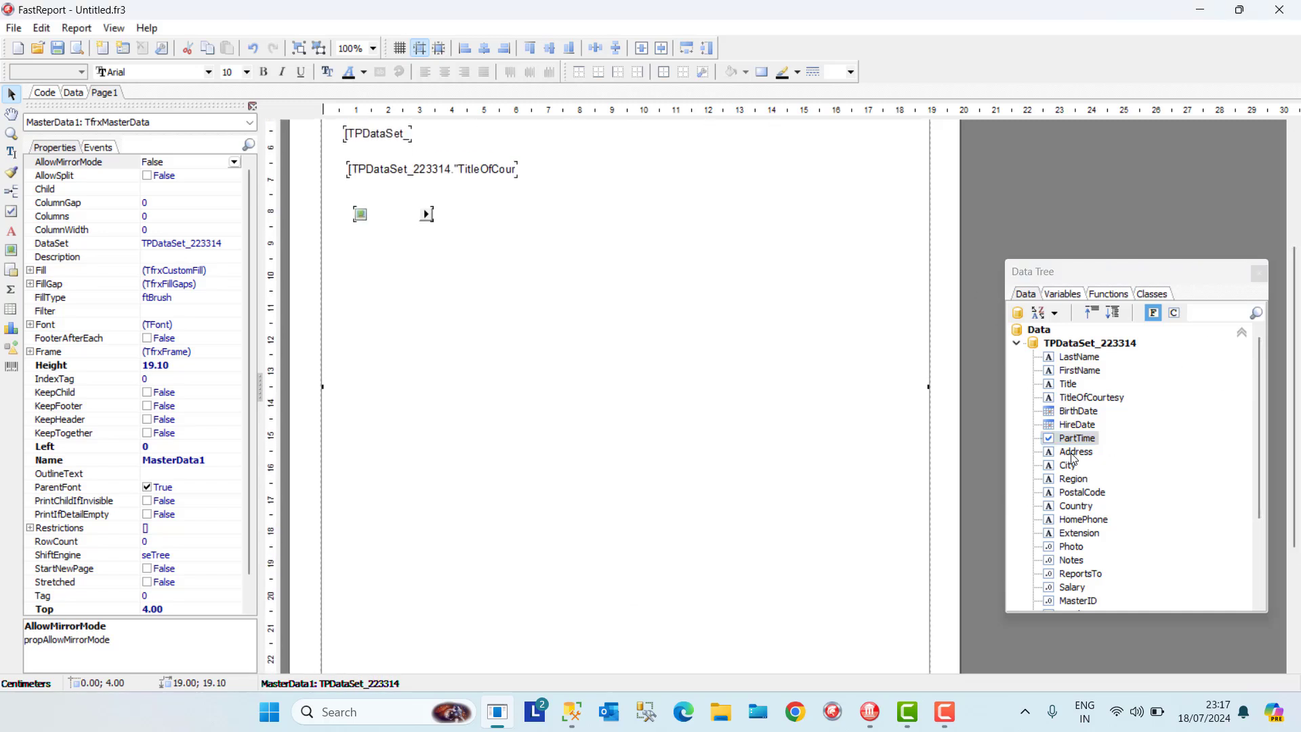
{"action": "left_click_drag", "start_coordinate": [1076, 451], "coordinate": [363, 365]}
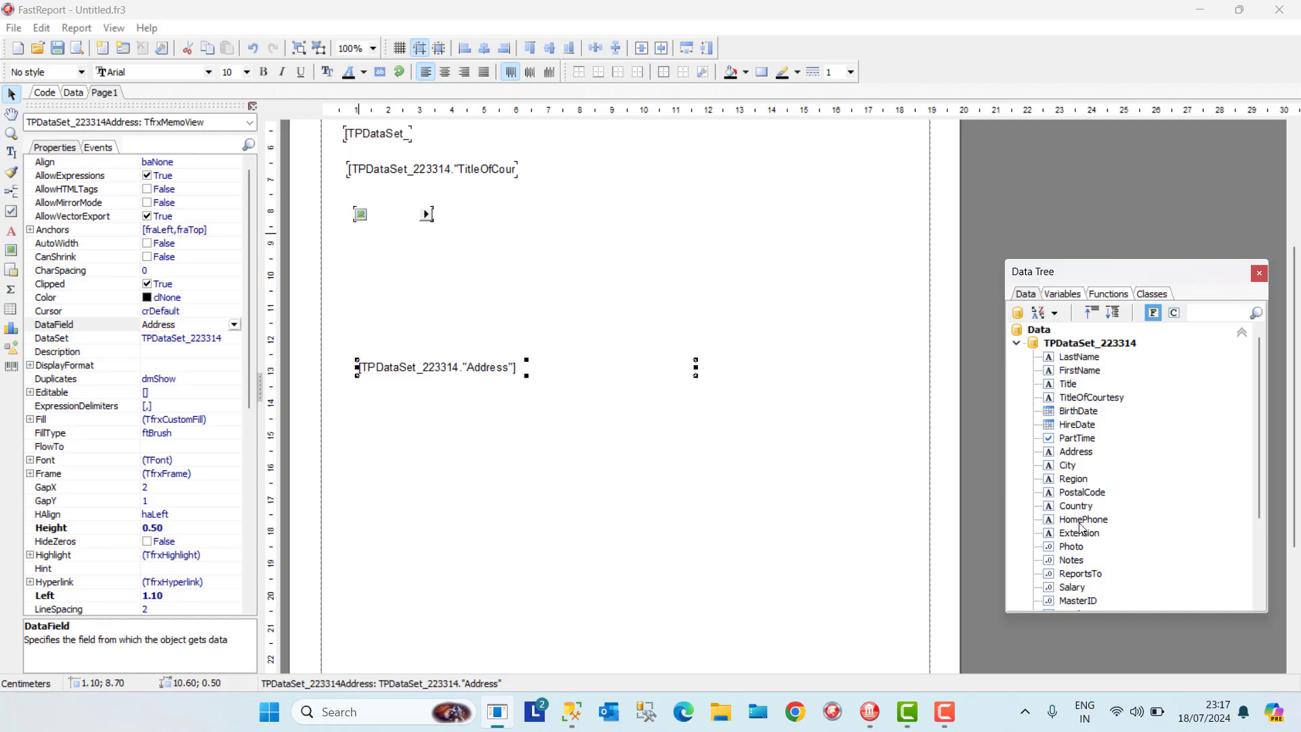
{"action": "left_click_drag", "start_coordinate": [1078, 509], "coordinate": [366, 412]}
{"action": "left_click_drag", "start_coordinate": [1070, 520], "coordinate": [367, 455]}
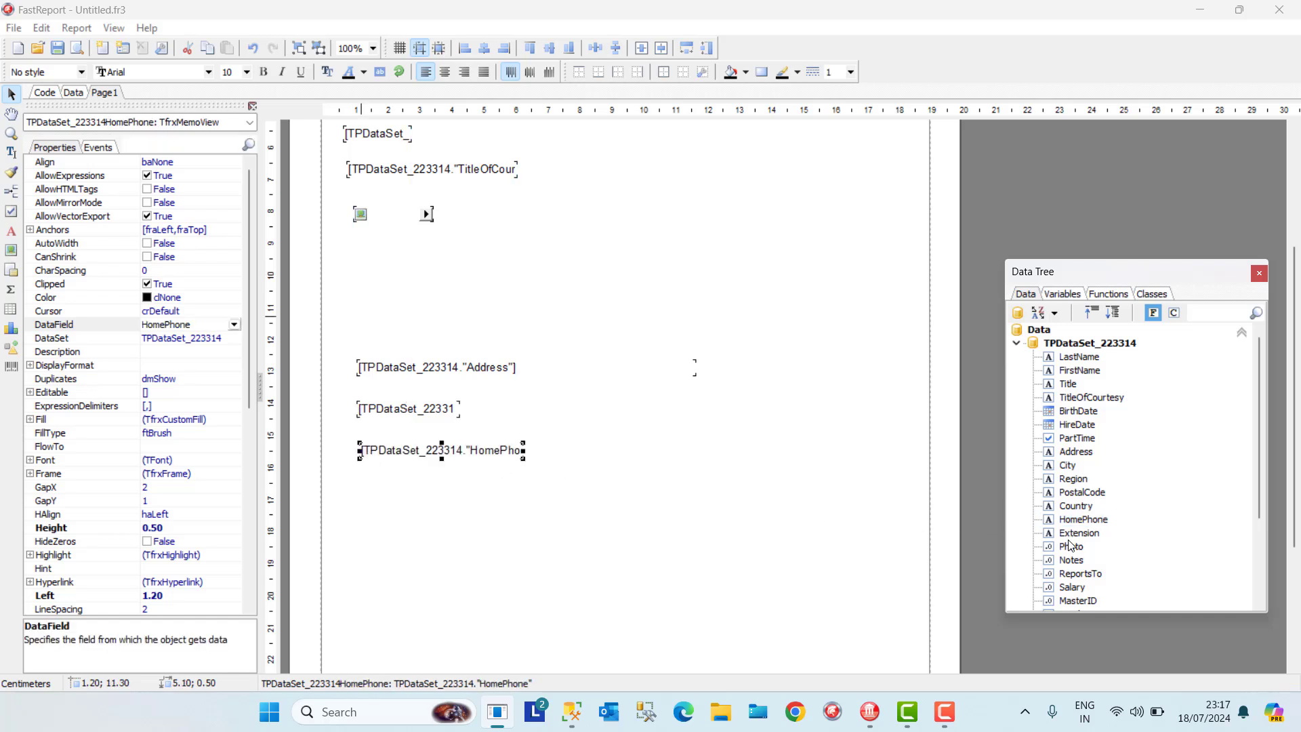
{"action": "left_click_drag", "start_coordinate": [1071, 562], "coordinate": [369, 508]}
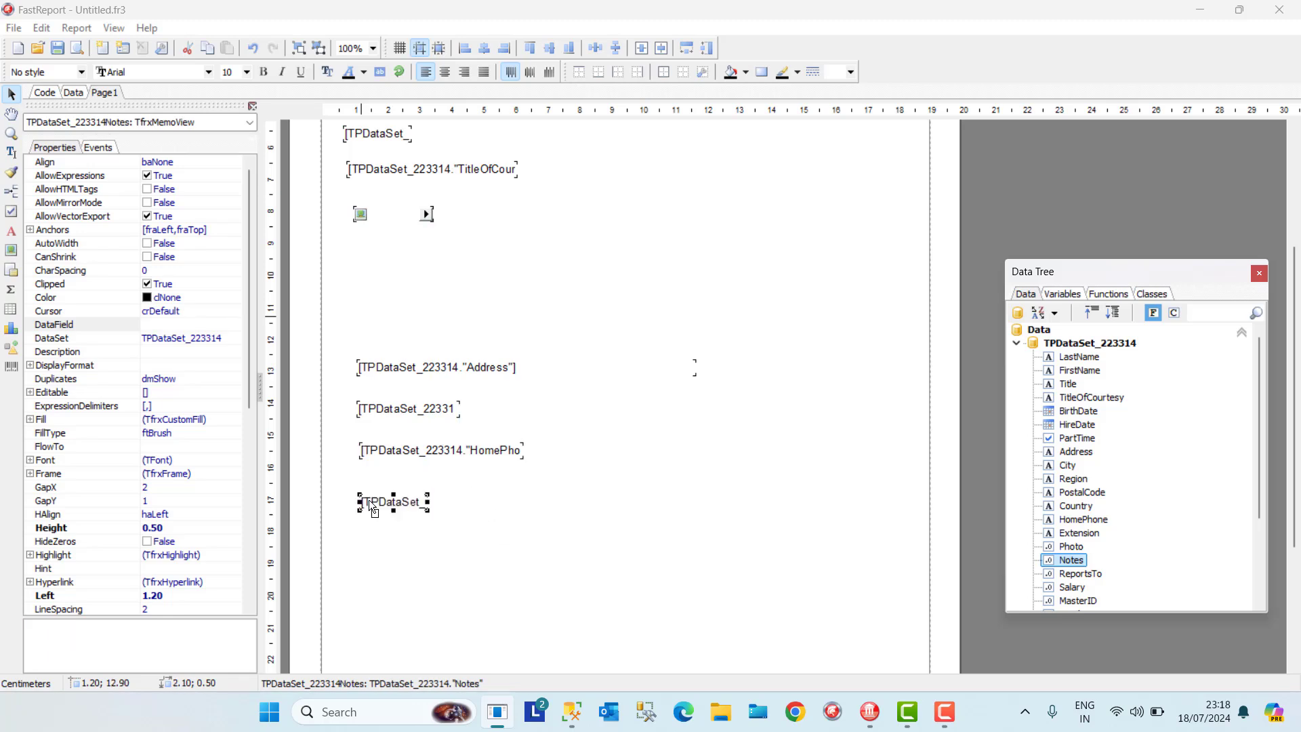
Preview the report with the added fields and photo, and return to the design
{"action": "left_click", "coordinate": [13, 28]}
{"action": "left_click", "coordinate": [70, 191]}
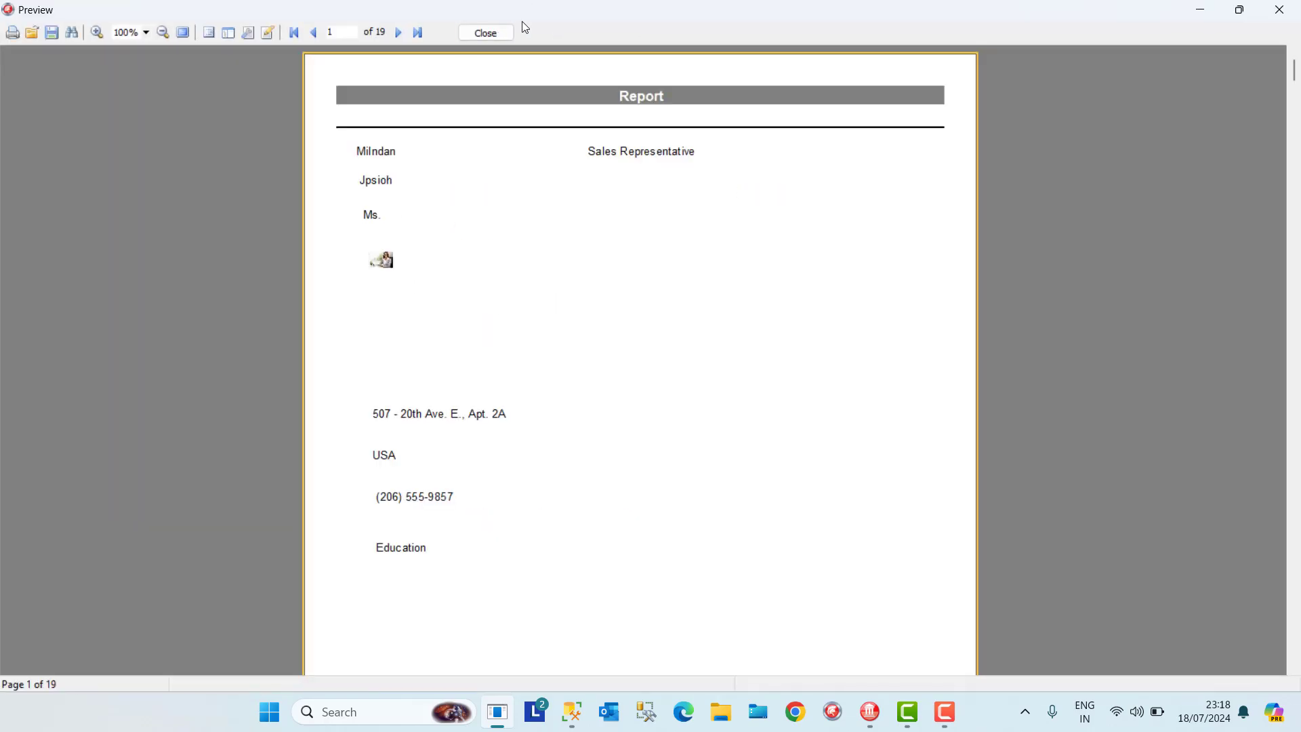
{"action": "left_click", "coordinate": [487, 35]}
Enlarge the picture object to about 9 cm wide and 4.1 cm high, and check it in the report preview
{"action": "left_click", "coordinate": [412, 221]}
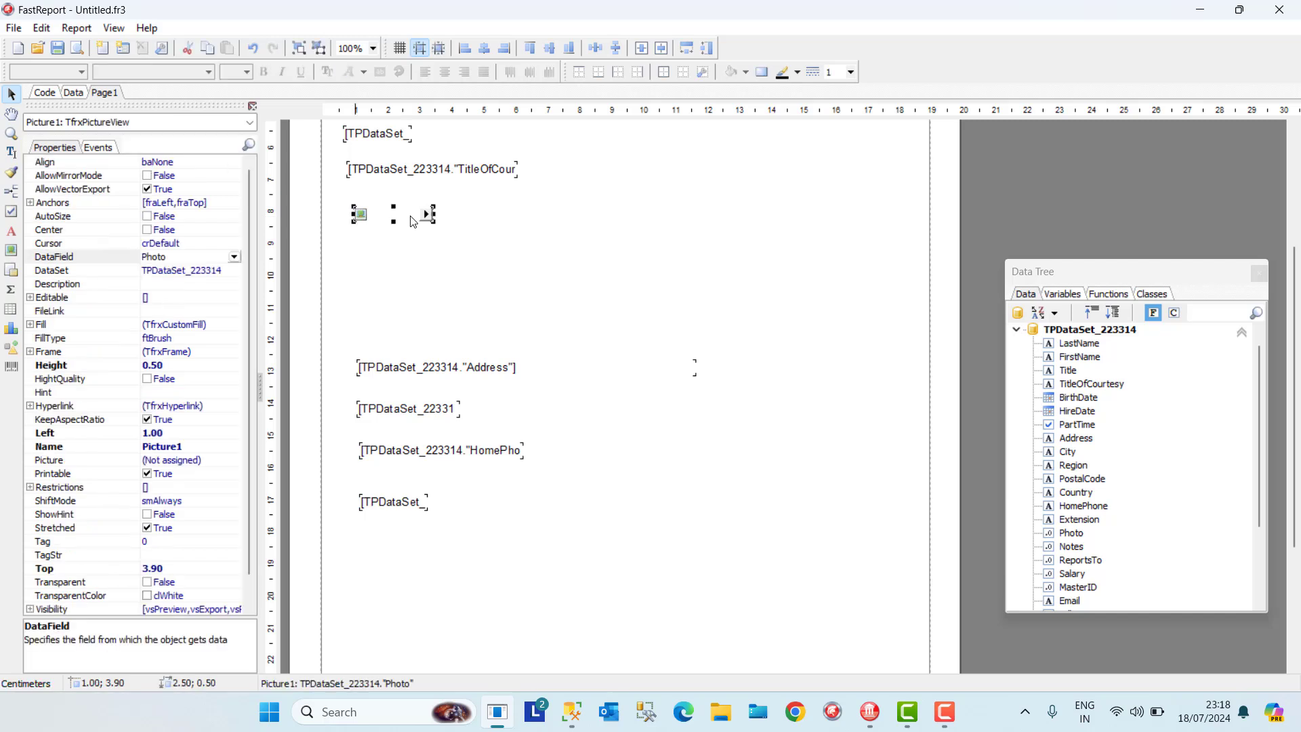
{"action": "left_click_drag", "start_coordinate": [513, 264], "coordinate": [638, 338]}
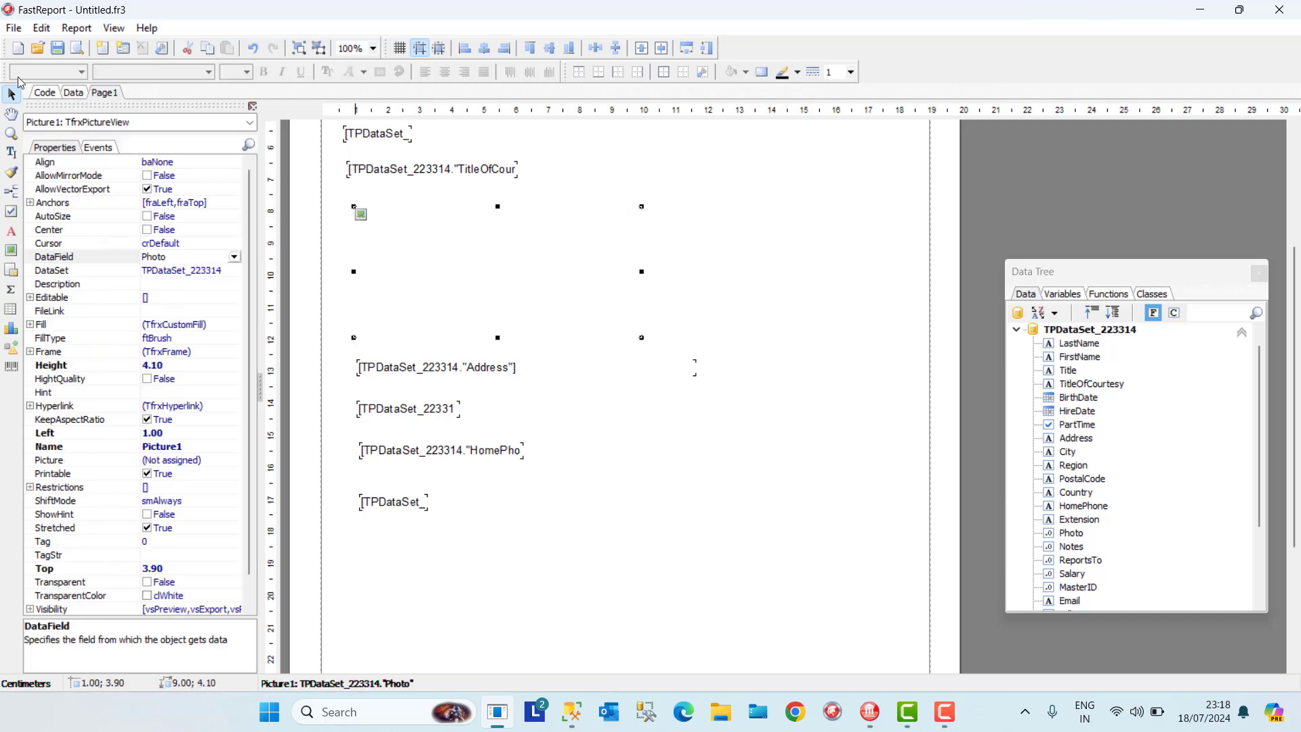
{"action": "left_click", "coordinate": [14, 28]}
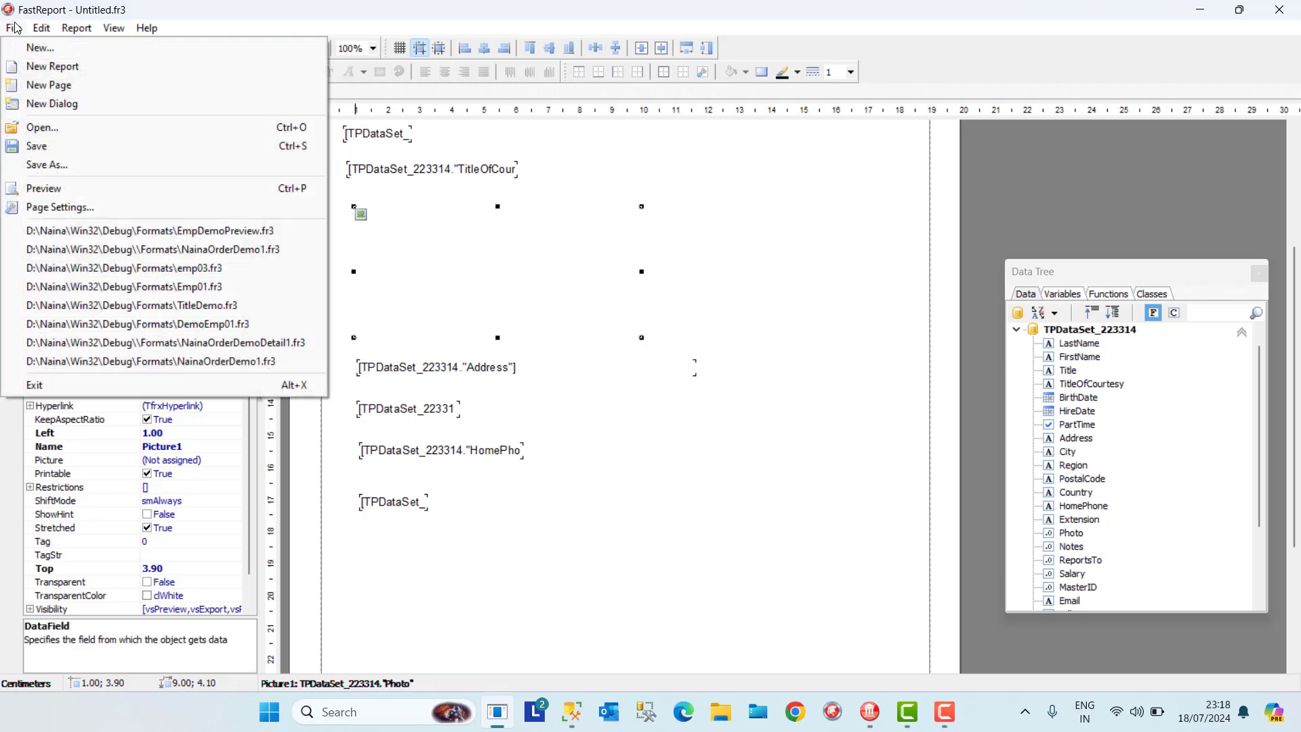
{"action": "left_click", "coordinate": [44, 188]}
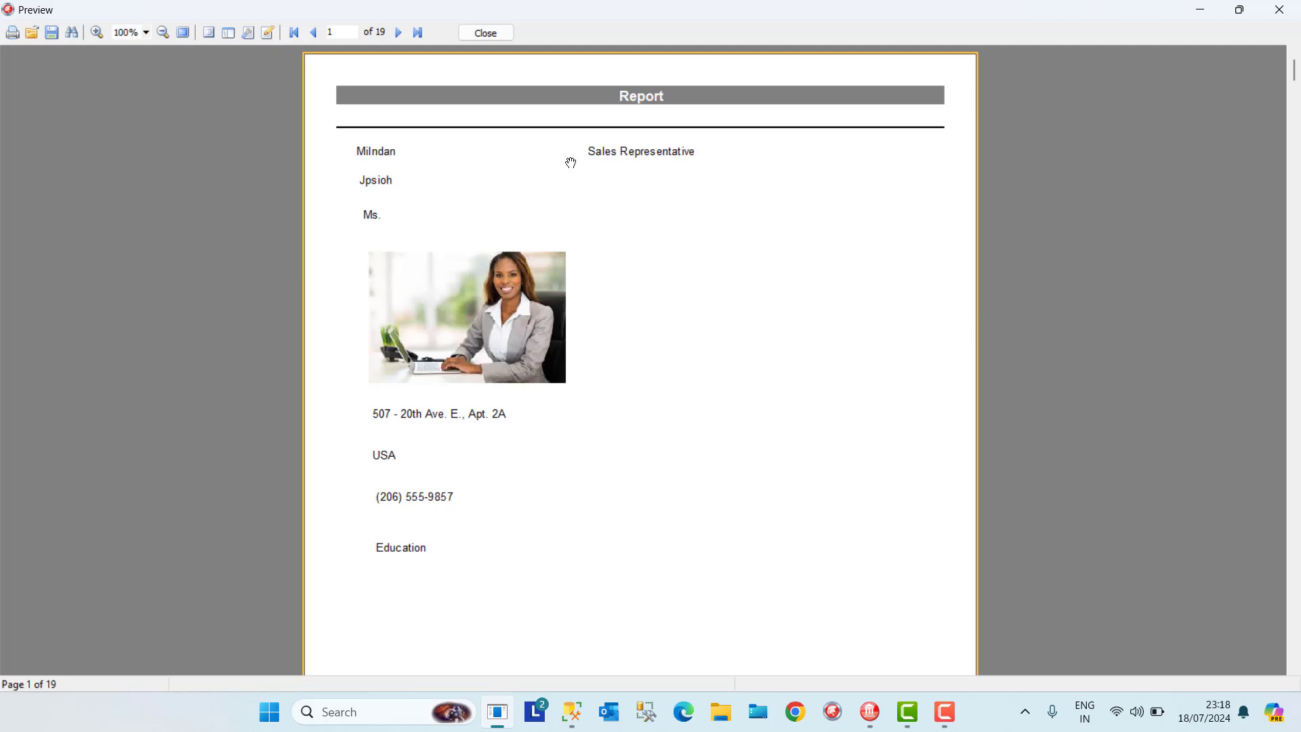
{"action": "left_click", "coordinate": [485, 36]}
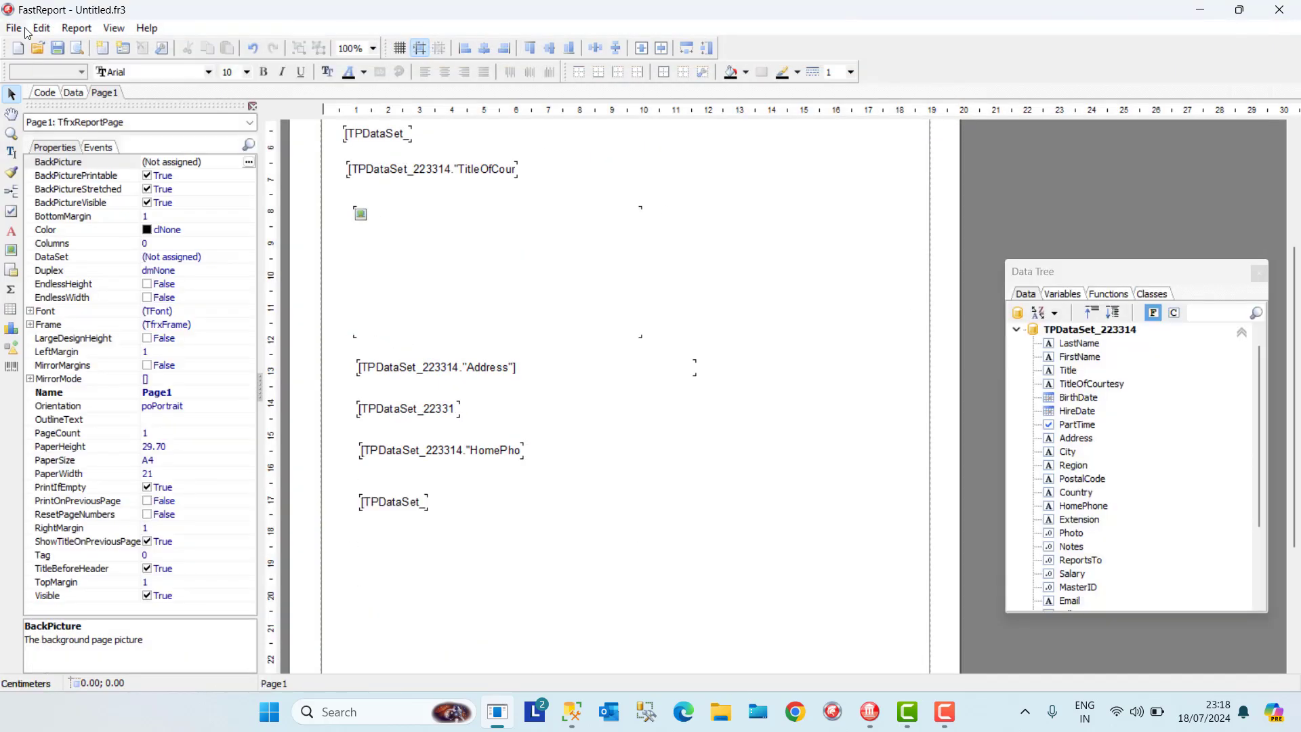
Save the report as Emp001 in the Formats folder
{"action": "left_click", "coordinate": [14, 30]}
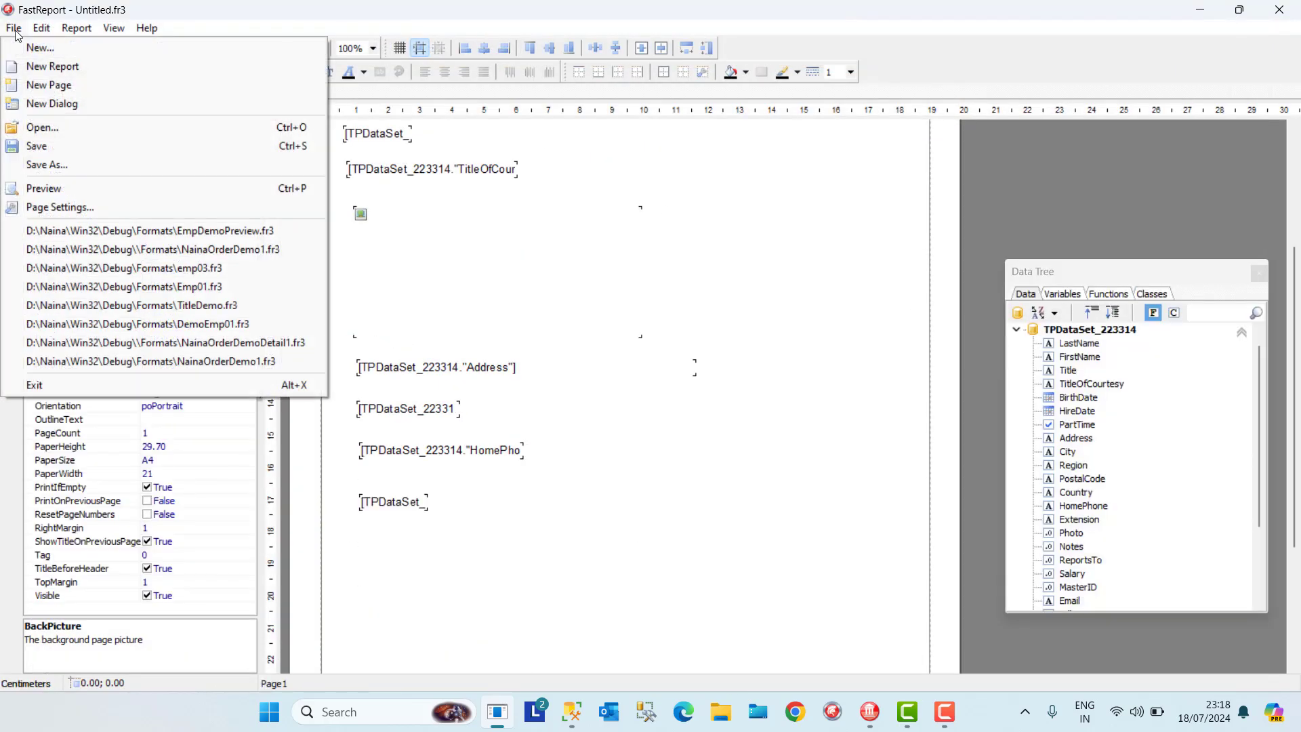
{"action": "left_click", "coordinate": [47, 165]}
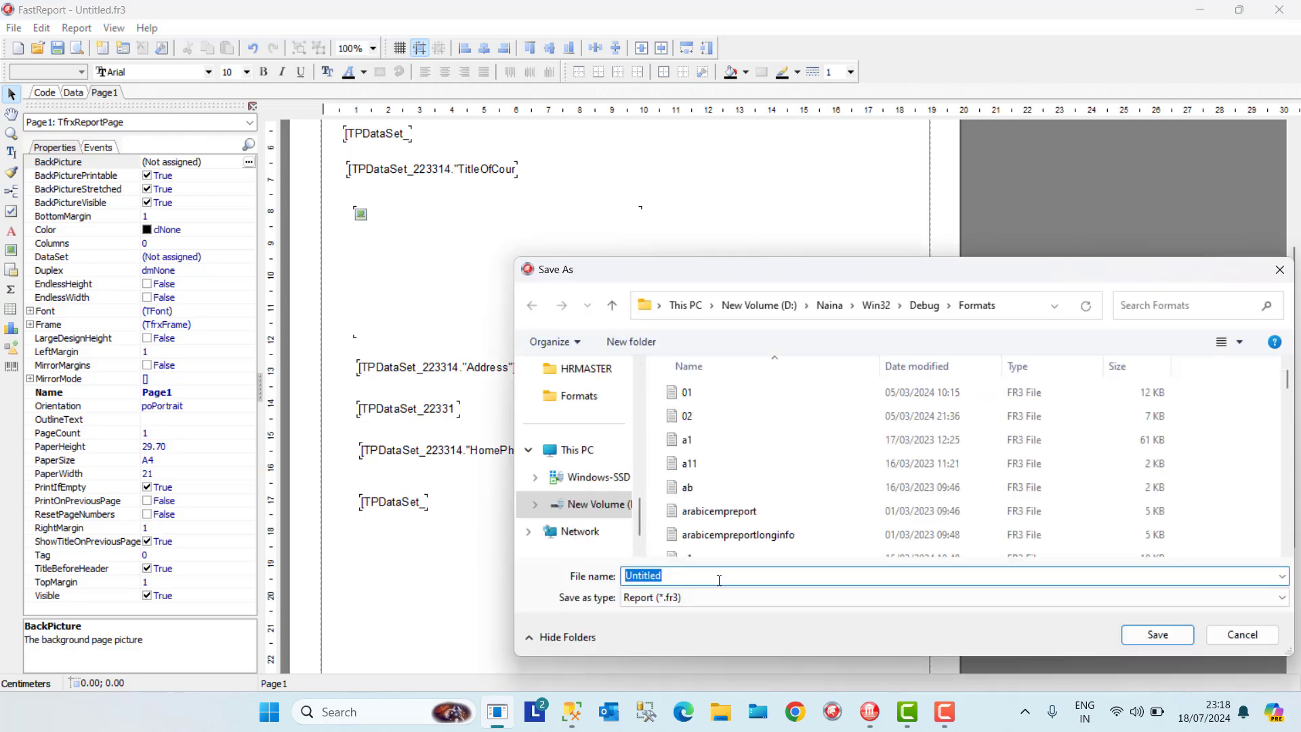
{"action": "left_click", "coordinate": [719, 580]}
{"action": "key", "text": "BackSpace"}
{"action": "key", "text": "BackSpace"}
{"action": "key", "text": "BackSpace"}
{"action": "key", "text": "BackSpace"}
{"action": "type", "text": "Emp001"}
{"action": "left_click", "coordinate": [1154, 641]}
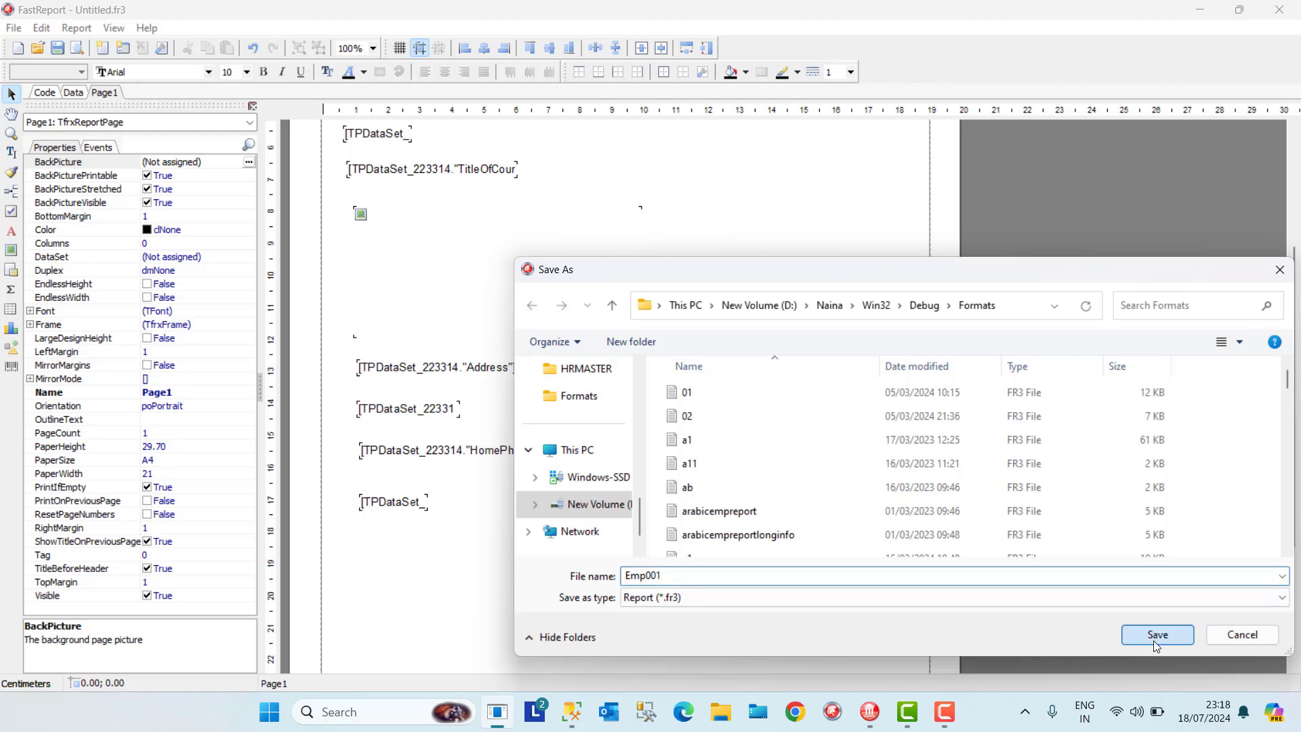
Exit the report designer and register the report under the name Employee Data
{"action": "left_click", "coordinate": [14, 28]}
{"action": "left_click", "coordinate": [79, 385]}
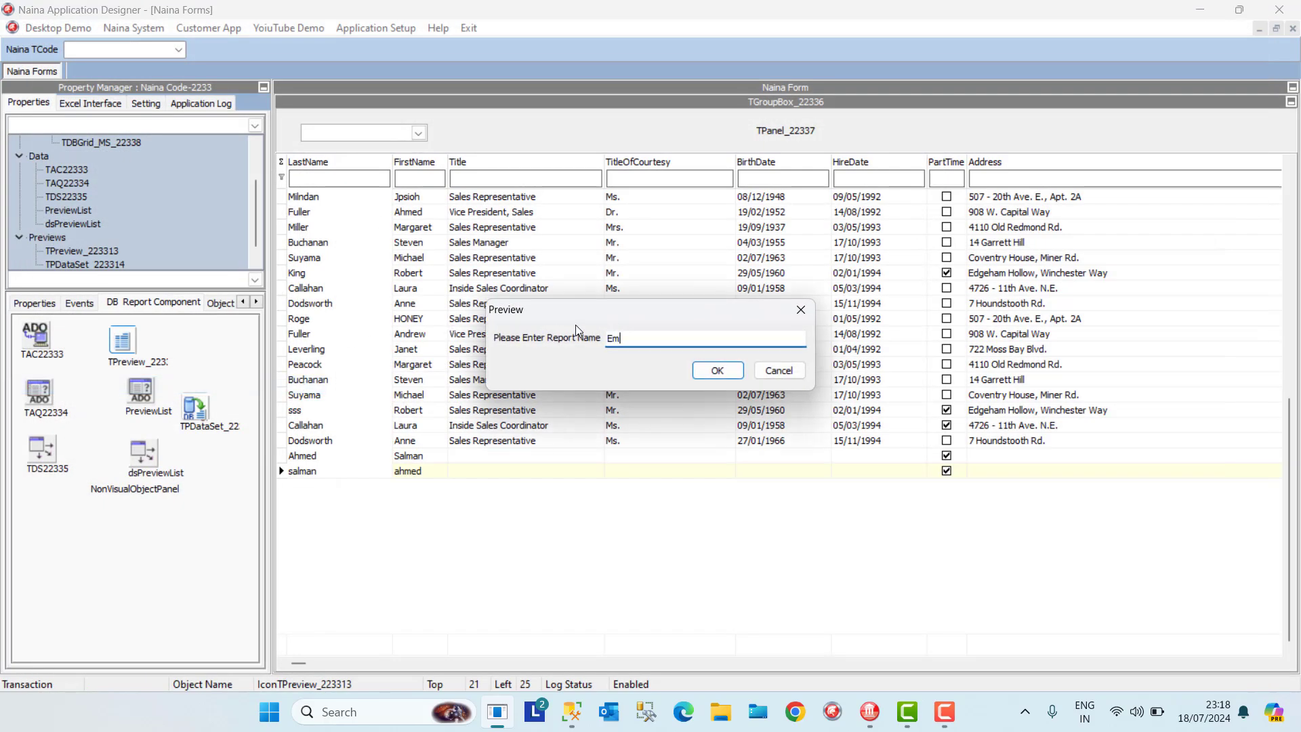
{"action": "type", "text": "Employee Data"}
{"action": "left_click", "coordinate": [740, 372]}
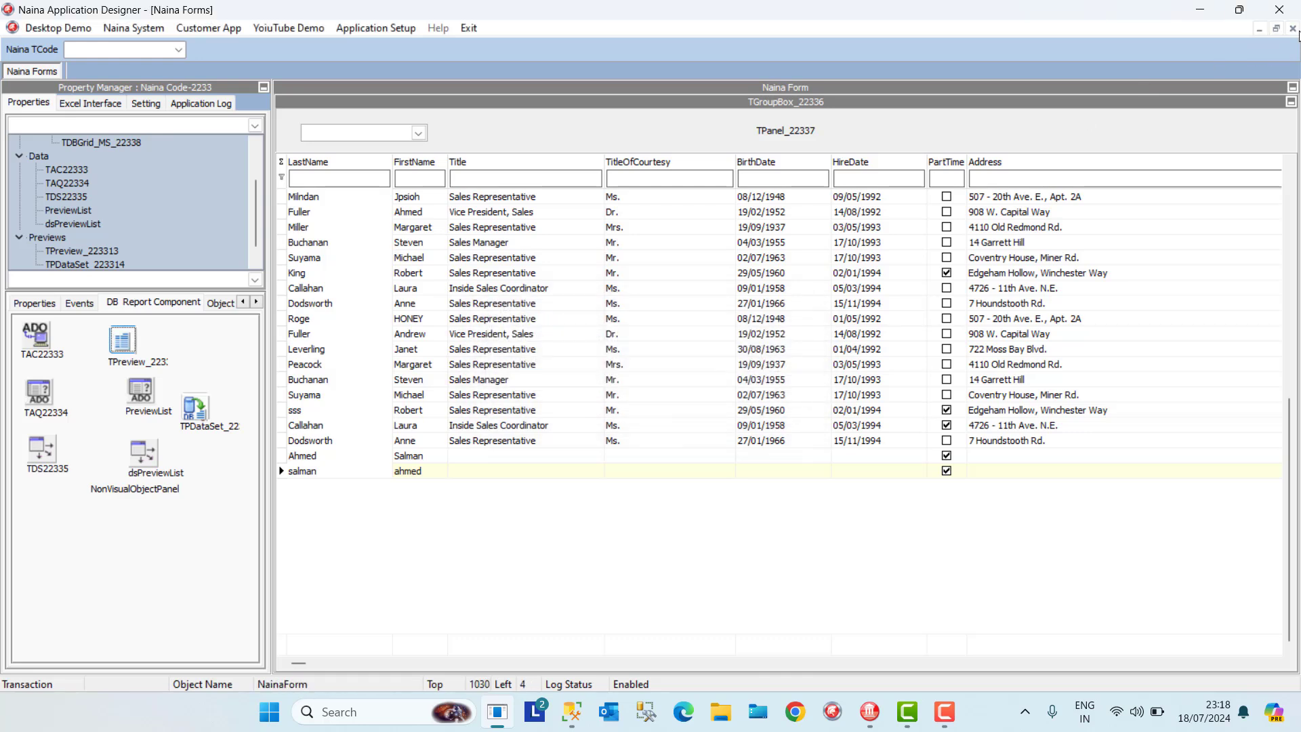
Close the Naina Forms designer and open the Print Preview Sample form
{"action": "left_click", "coordinate": [1293, 29]}
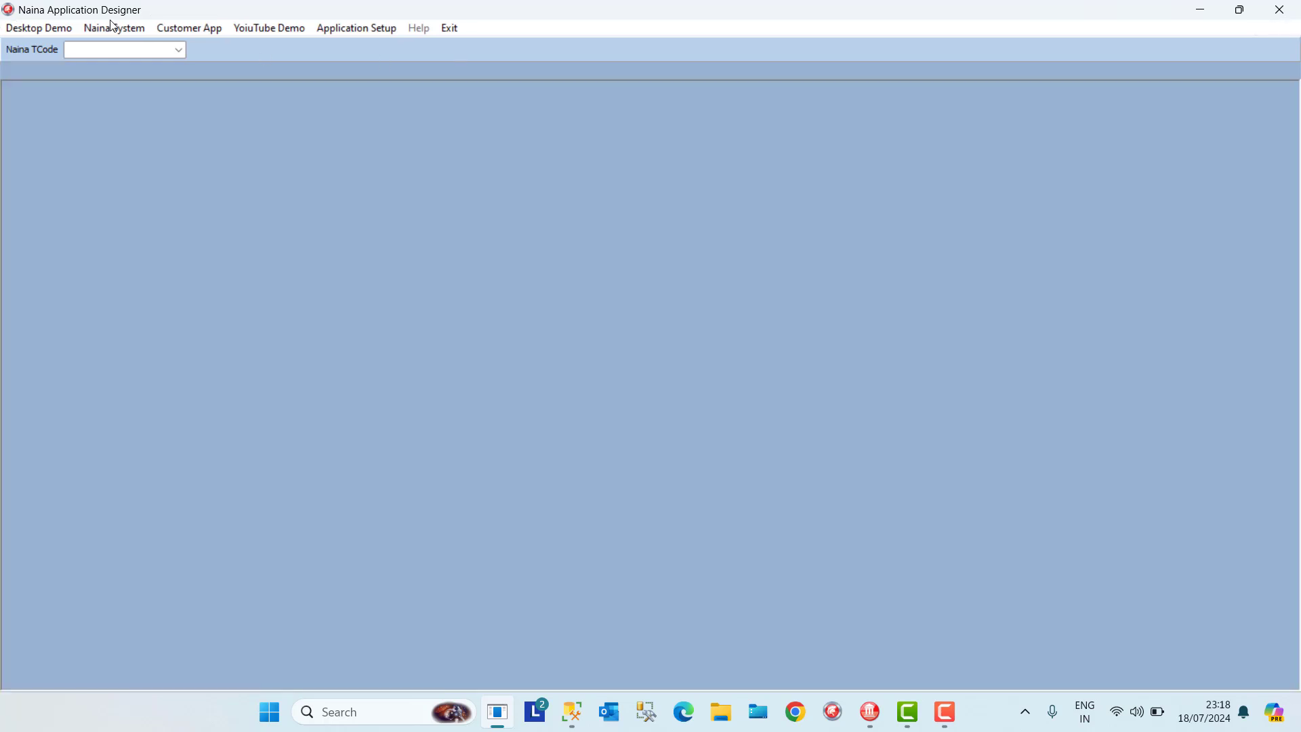
{"action": "left_click", "coordinate": [255, 28]}
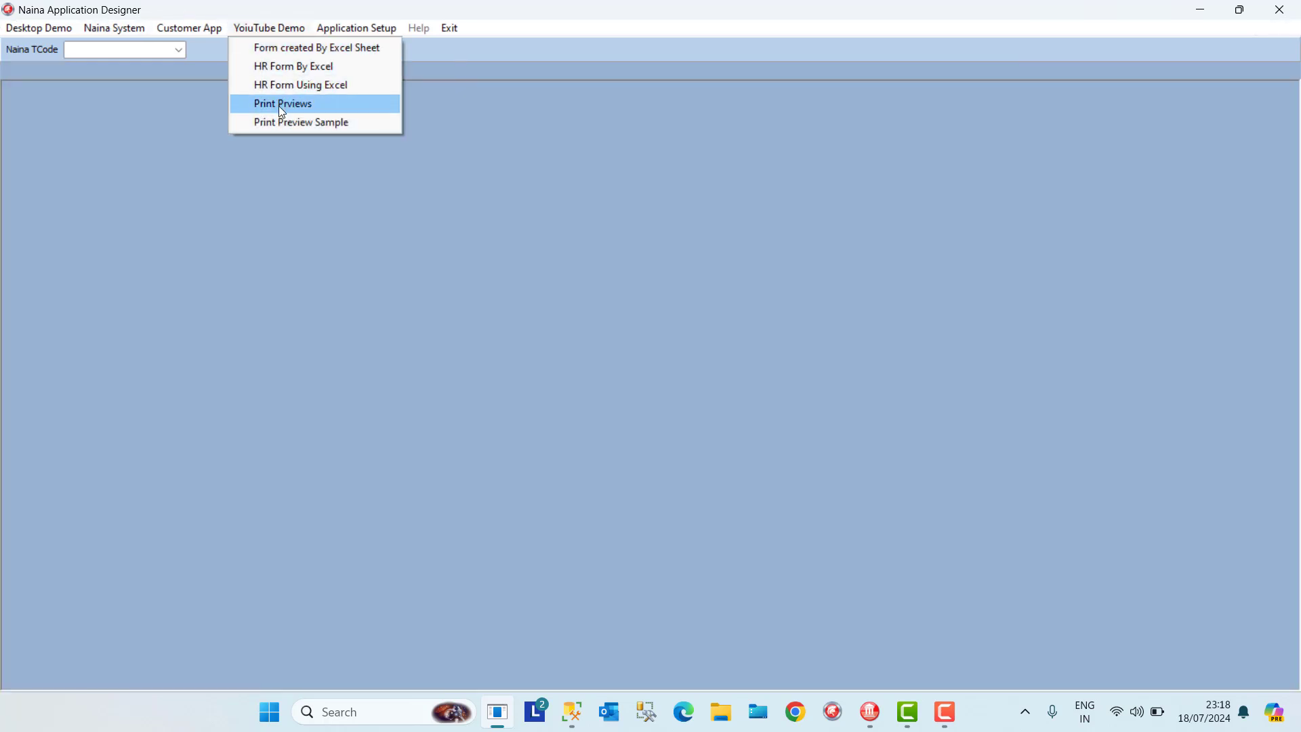
{"action": "left_click", "coordinate": [282, 123]}
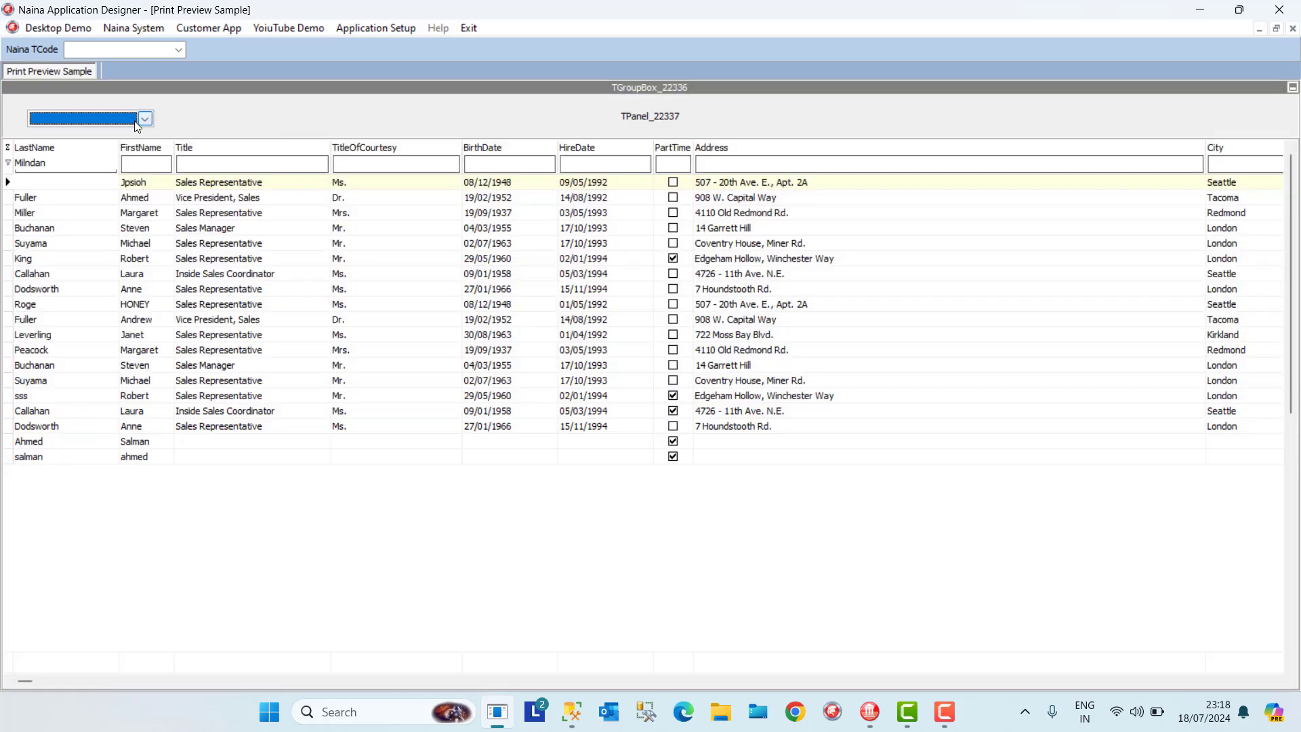
View the Employee Print Preview report from the form's lookup list and close the preview
{"action": "left_click", "coordinate": [134, 120]}
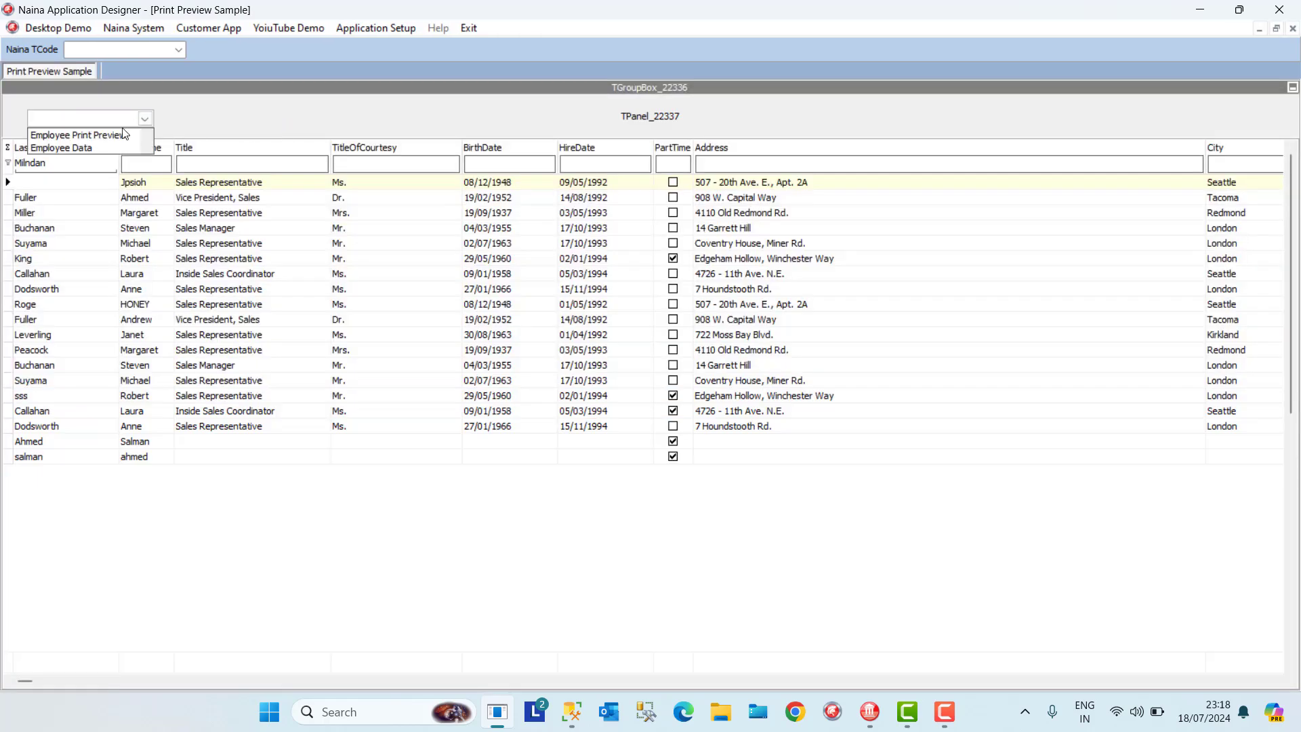
{"action": "left_click", "coordinate": [112, 136]}
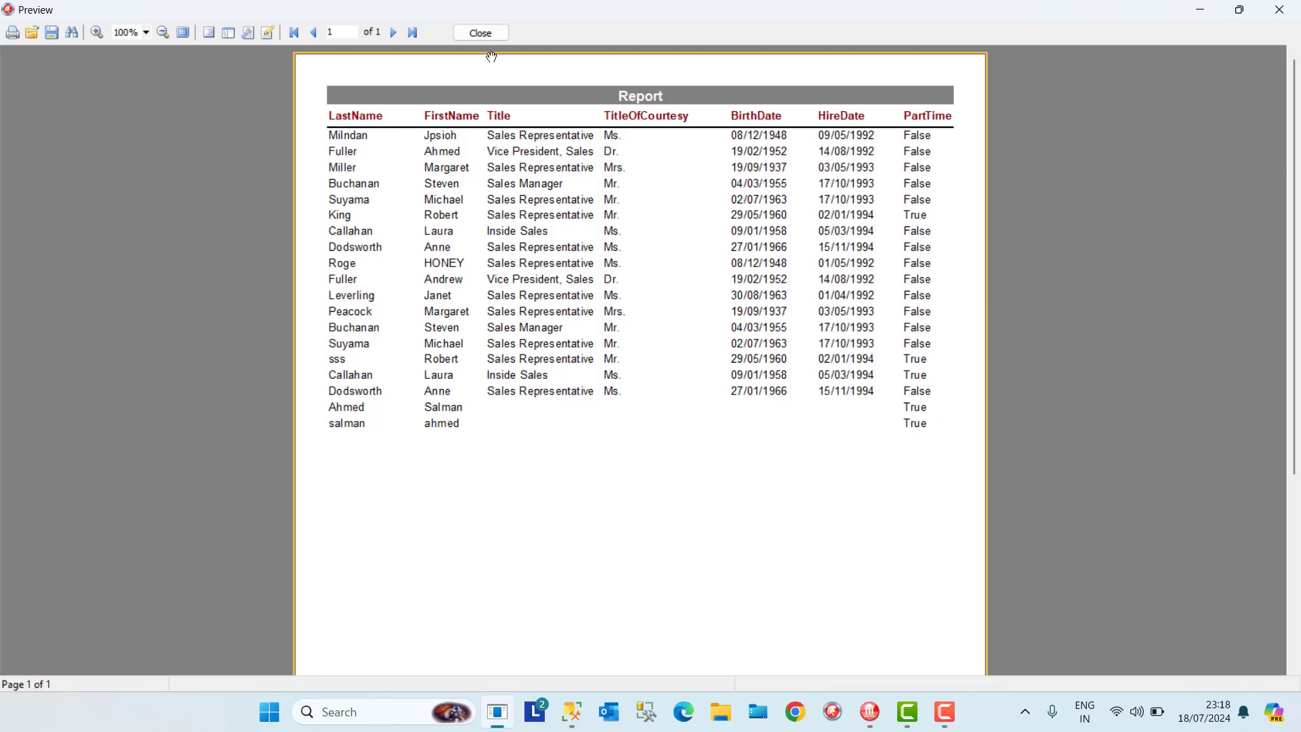
{"action": "left_click", "coordinate": [481, 34]}
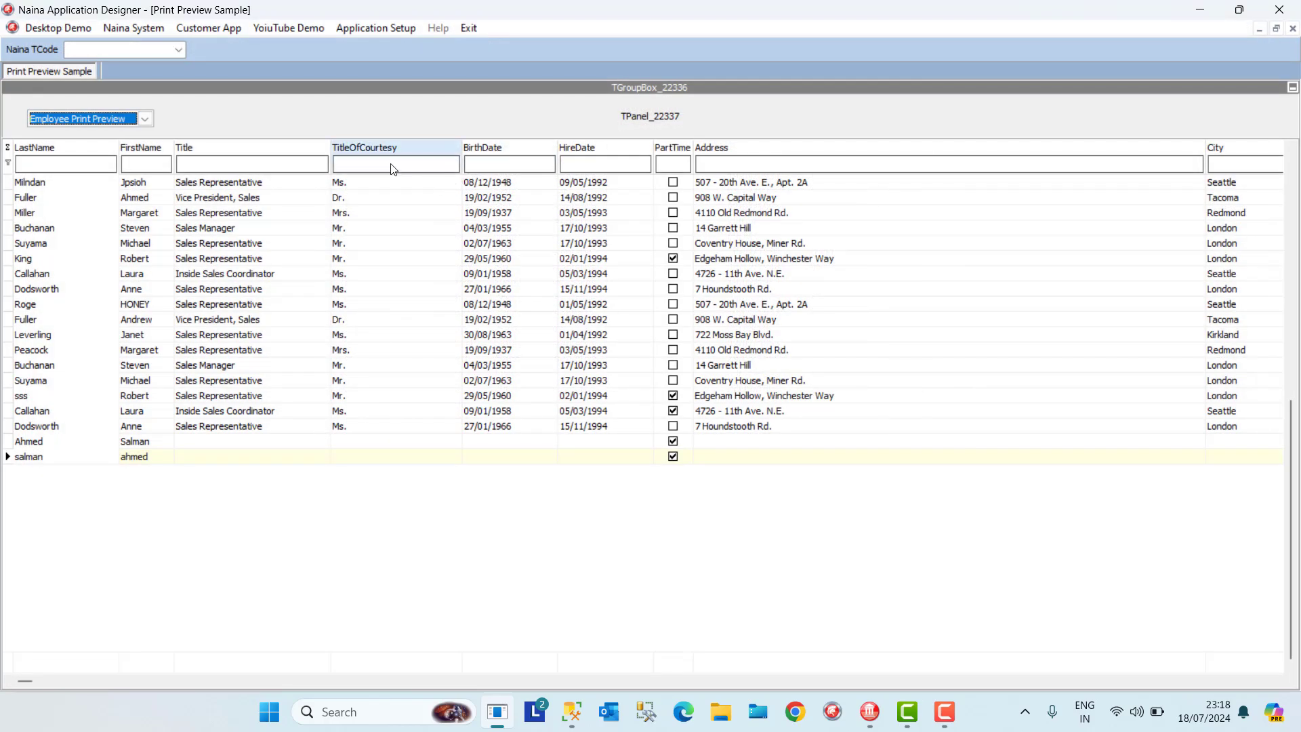
Filter the employee grid by TitleOfCourtesy "Dr" and view the Employee Print Preview report for the filtered records
{"action": "left_click", "coordinate": [392, 167]}
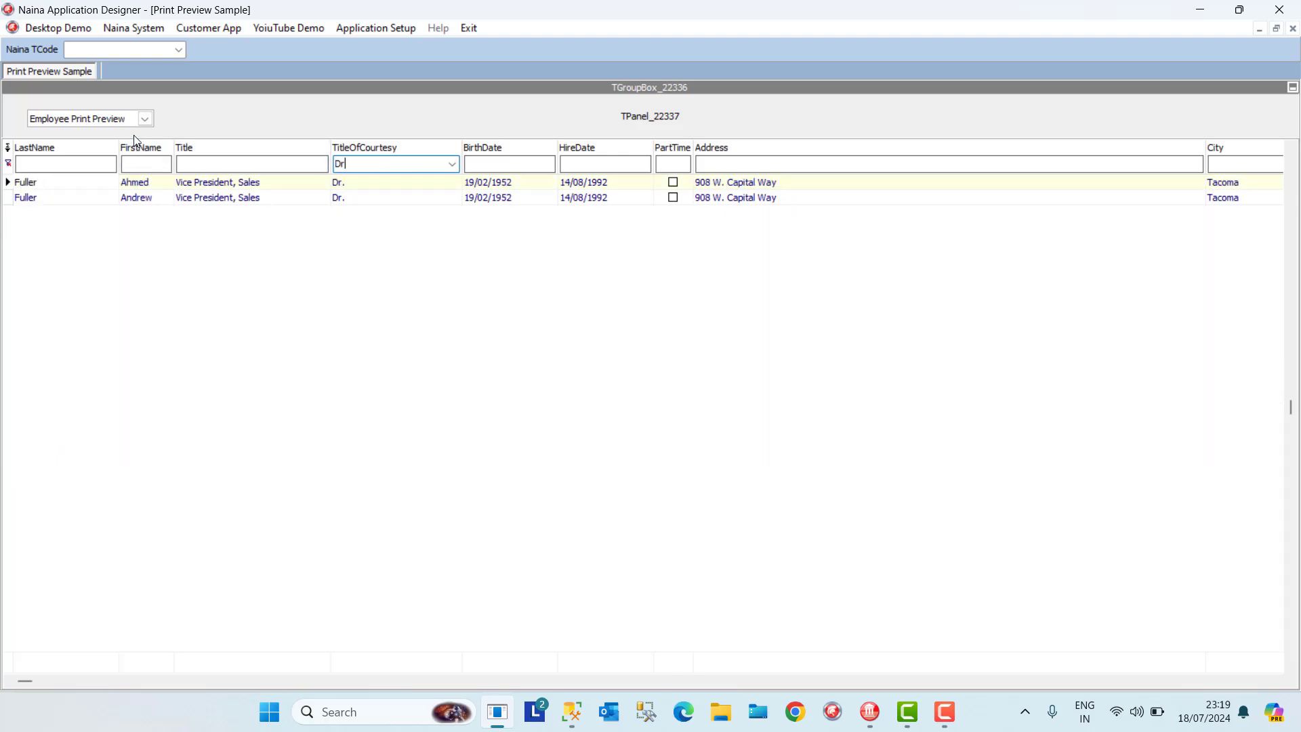
{"action": "left_click", "coordinate": [118, 123]}
{"action": "left_click", "coordinate": [115, 133]}
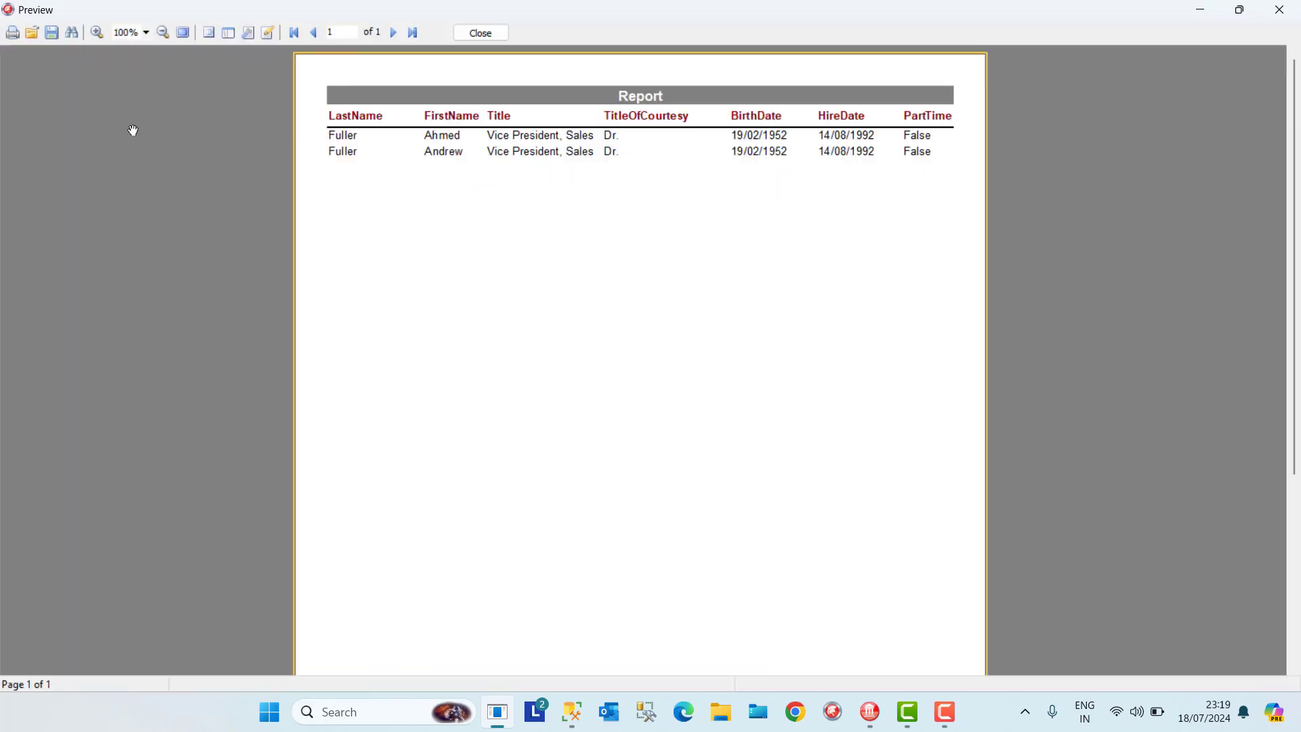
{"action": "left_click", "coordinate": [482, 34]}
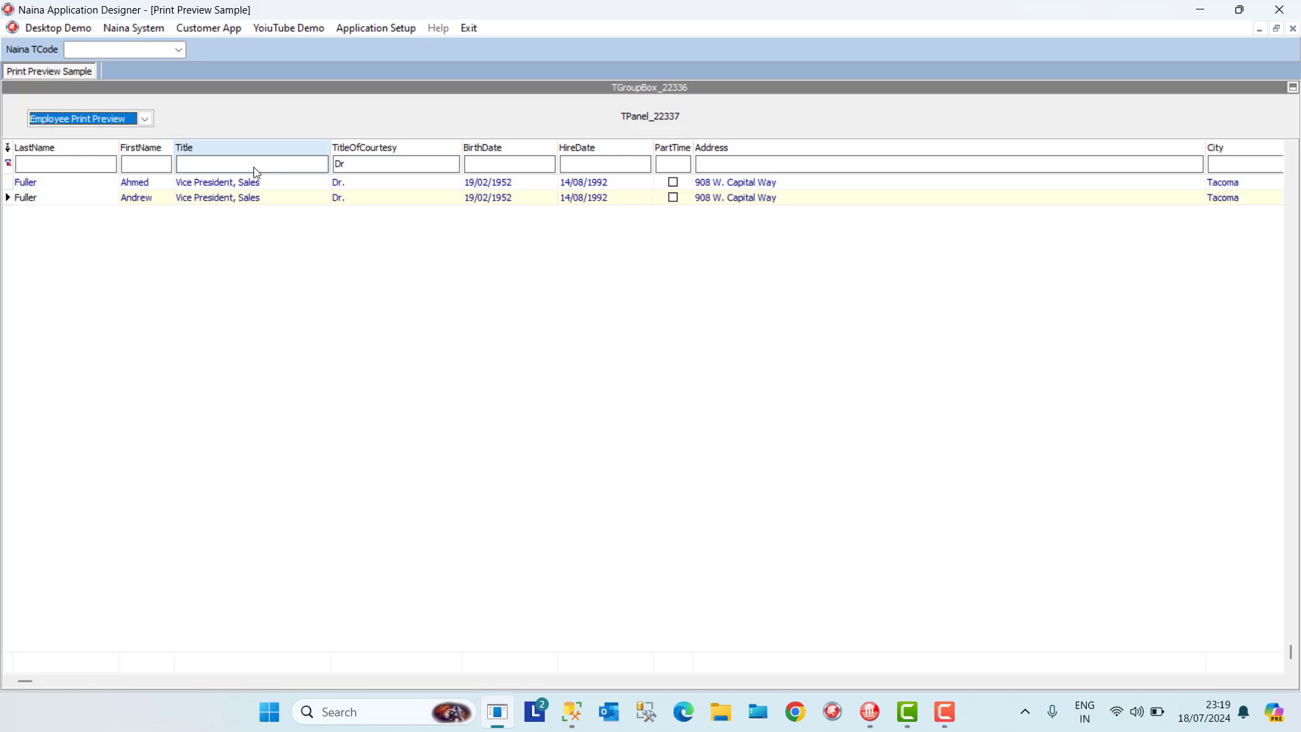
Clear the TitleOfCourtesy filter and preview the Employee Data report from the lookup list
{"action": "left_click", "coordinate": [347, 166]}
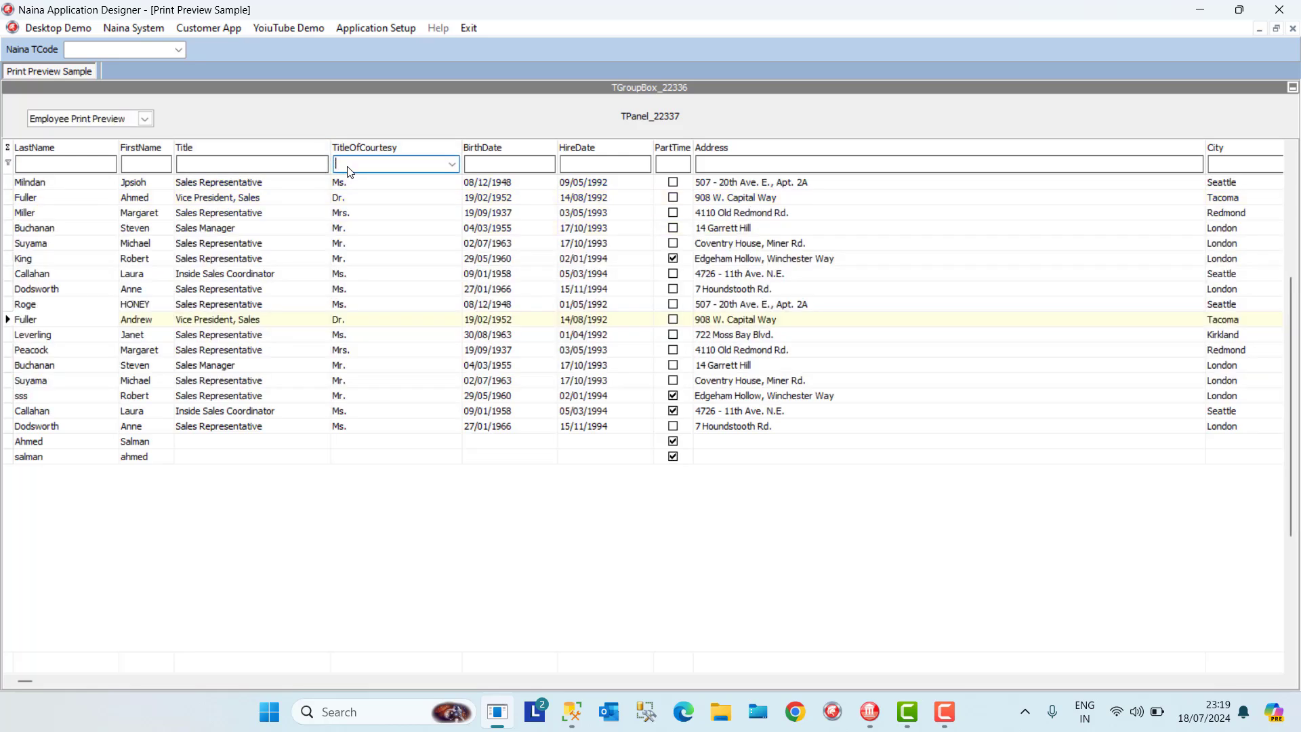
{"action": "left_click", "coordinate": [132, 121]}
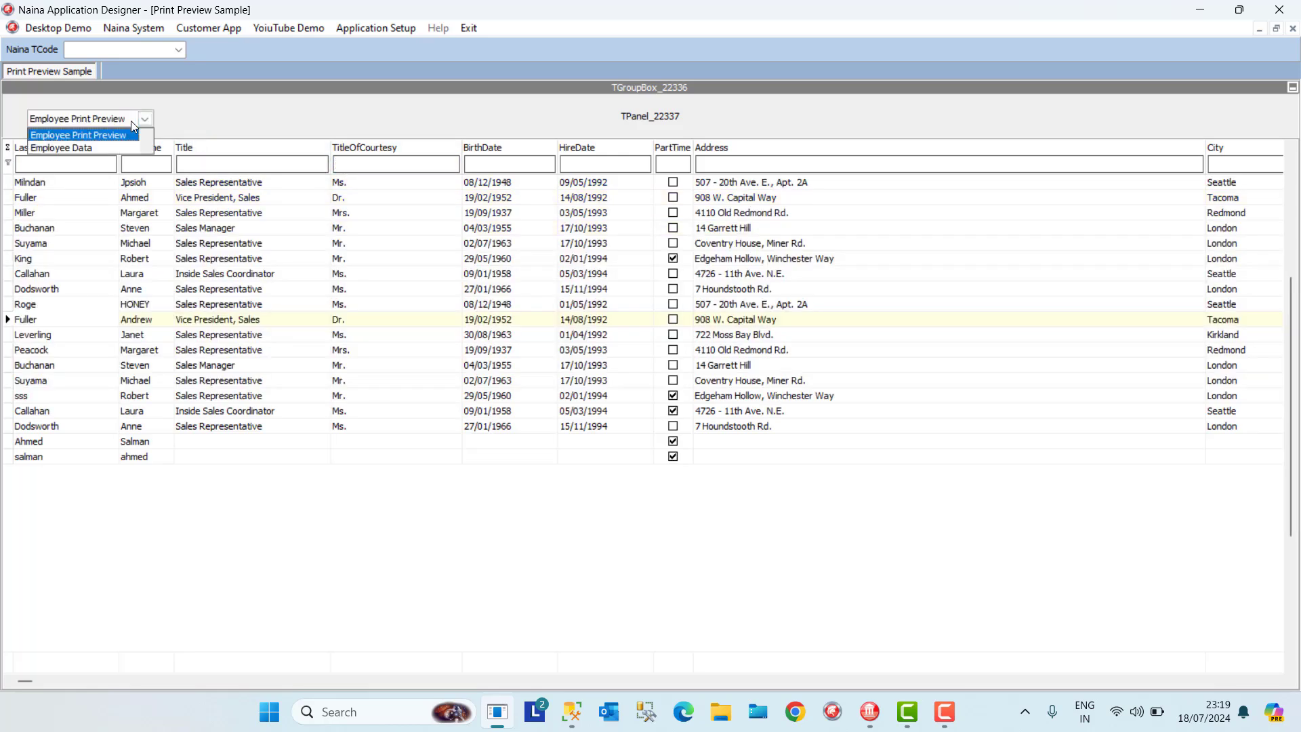
{"action": "left_click", "coordinate": [75, 154]}
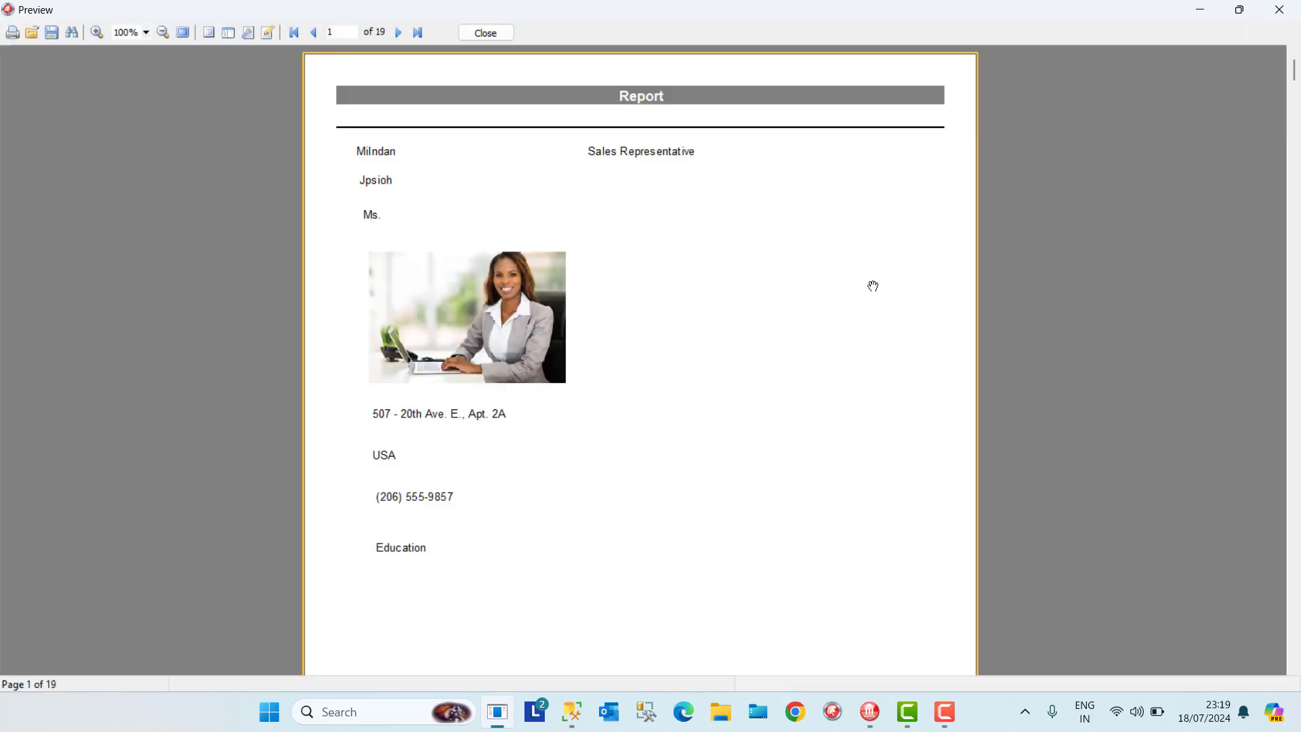
Look through the first pages of the Employee Data report preview and close it
{"action": "scroll", "coordinate": [1296, 229], "scroll_direction": "down", "scroll_amount": 5}
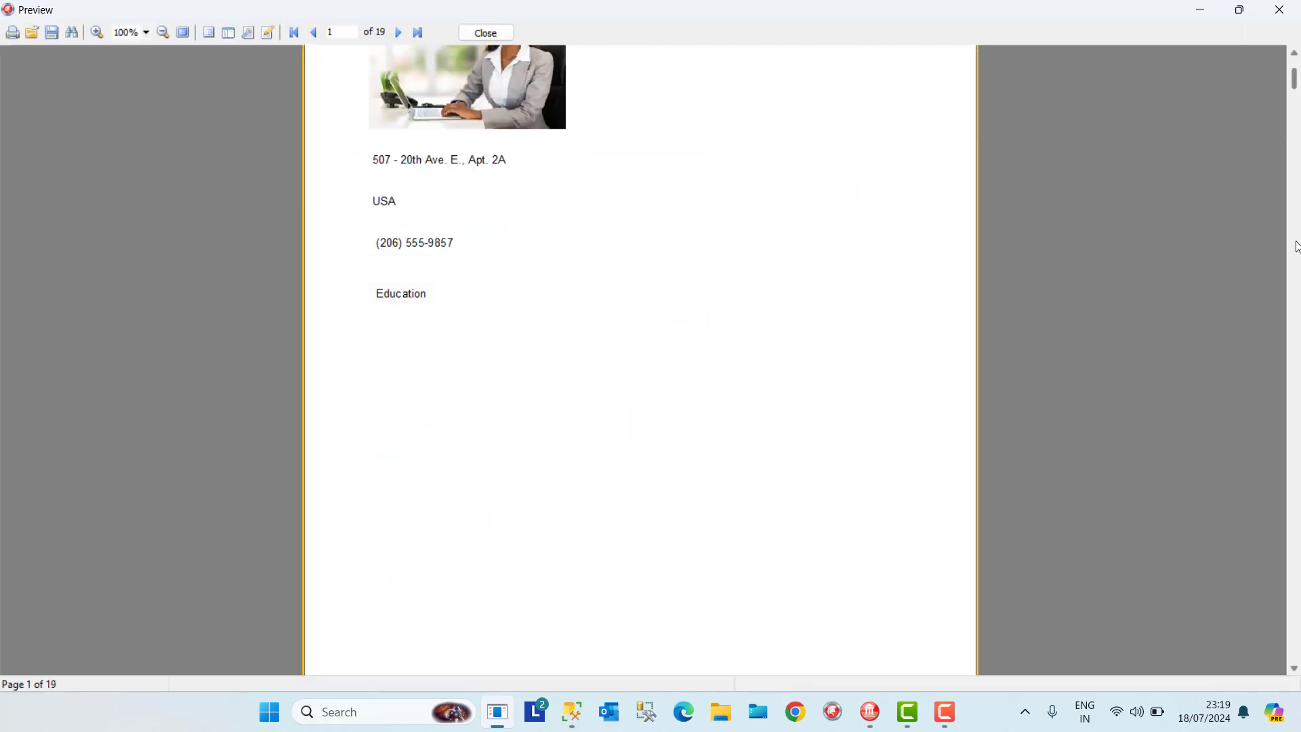
{"action": "scroll", "coordinate": [1296, 246], "scroll_direction": "down", "scroll_amount": 8}
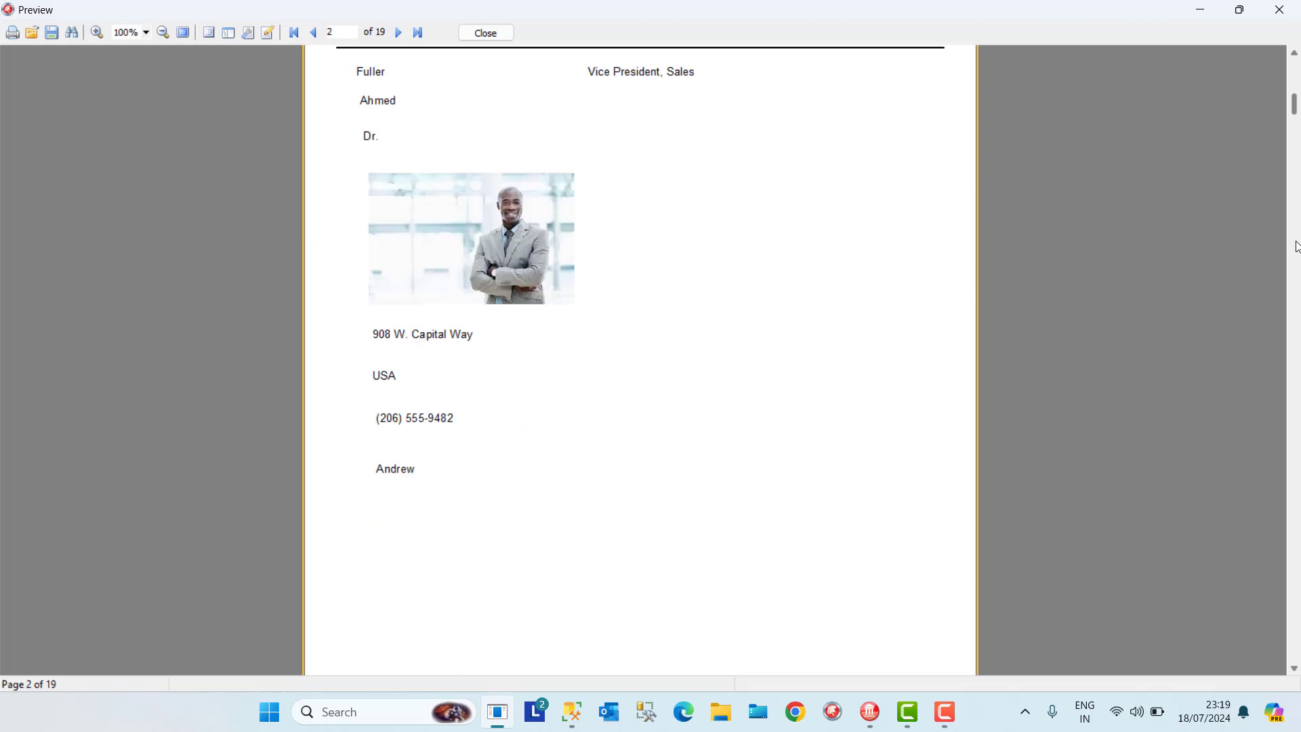
{"action": "left_click", "coordinate": [486, 32]}
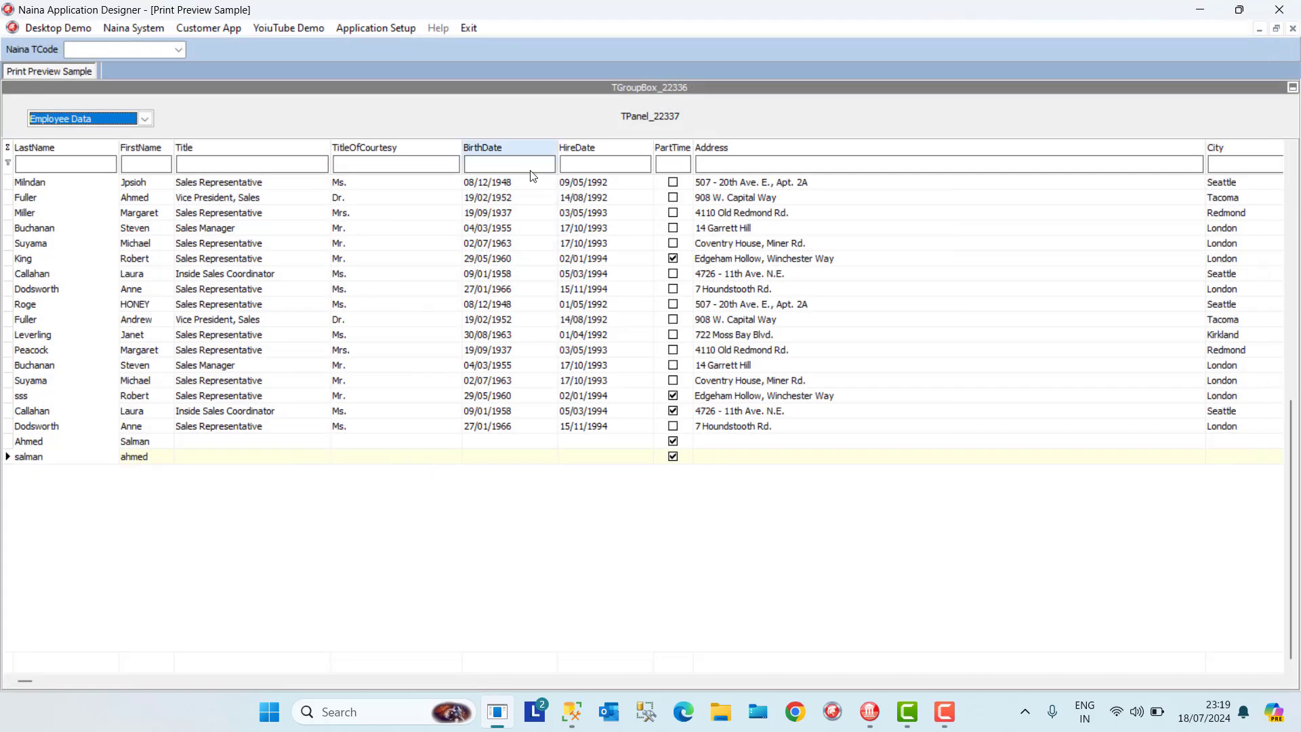
Filter the employee grid by TitleOfCourtesy "dr", view the Employee Data report for the filtered records, and close the preview
{"action": "left_click", "coordinate": [364, 166]}
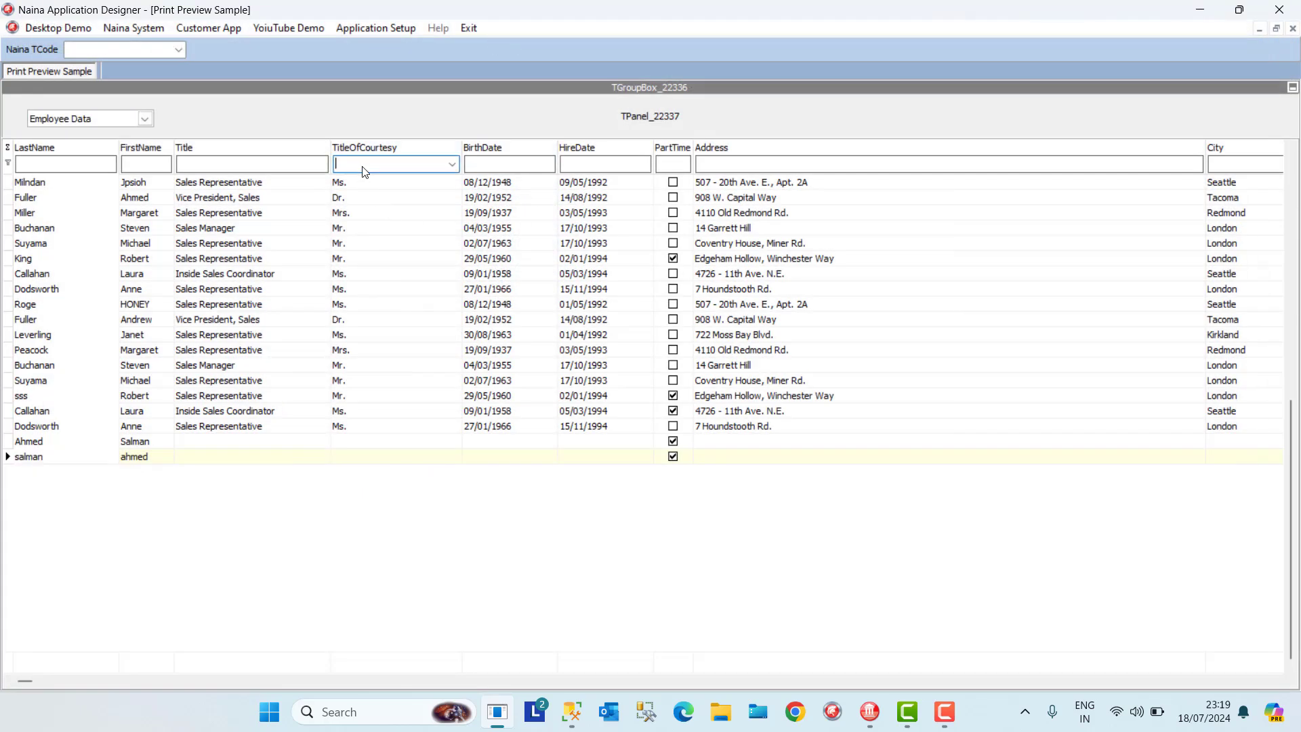
{"action": "left_click", "coordinate": [116, 120]}
{"action": "left_click", "coordinate": [98, 147]}
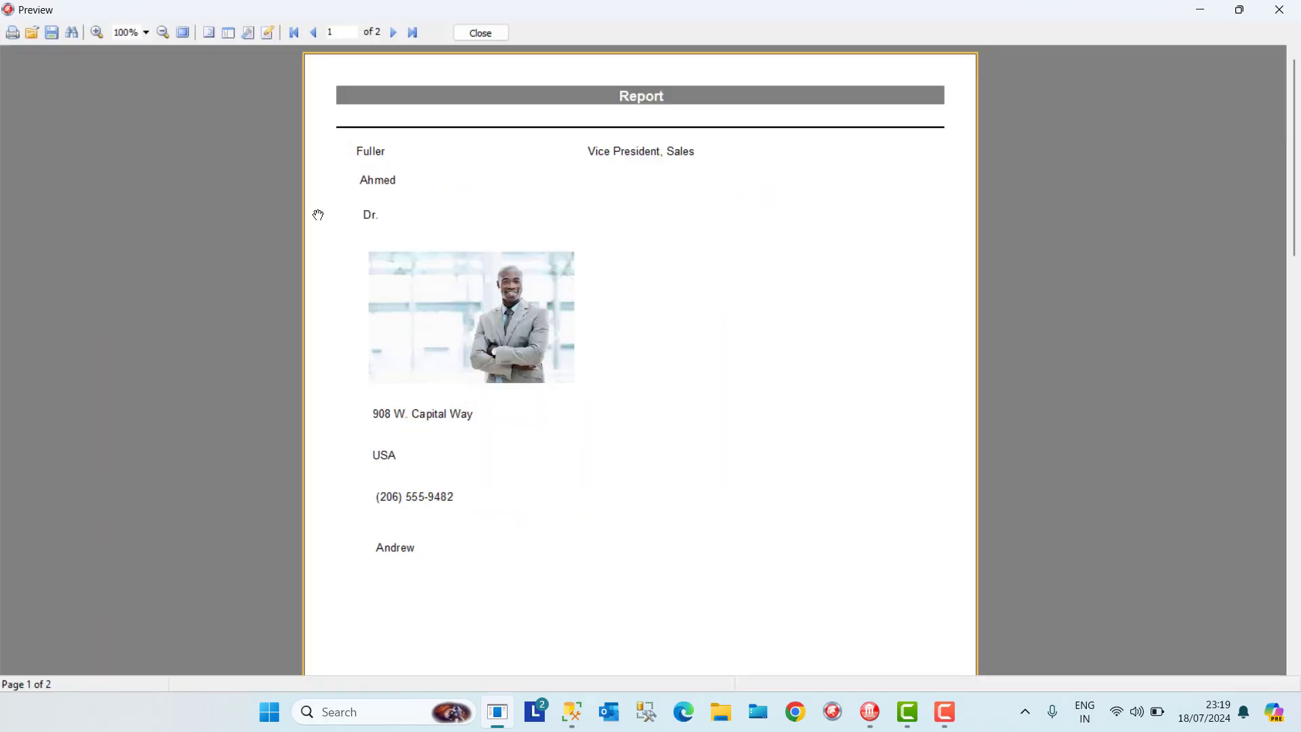
{"action": "left_click", "coordinate": [480, 32]}
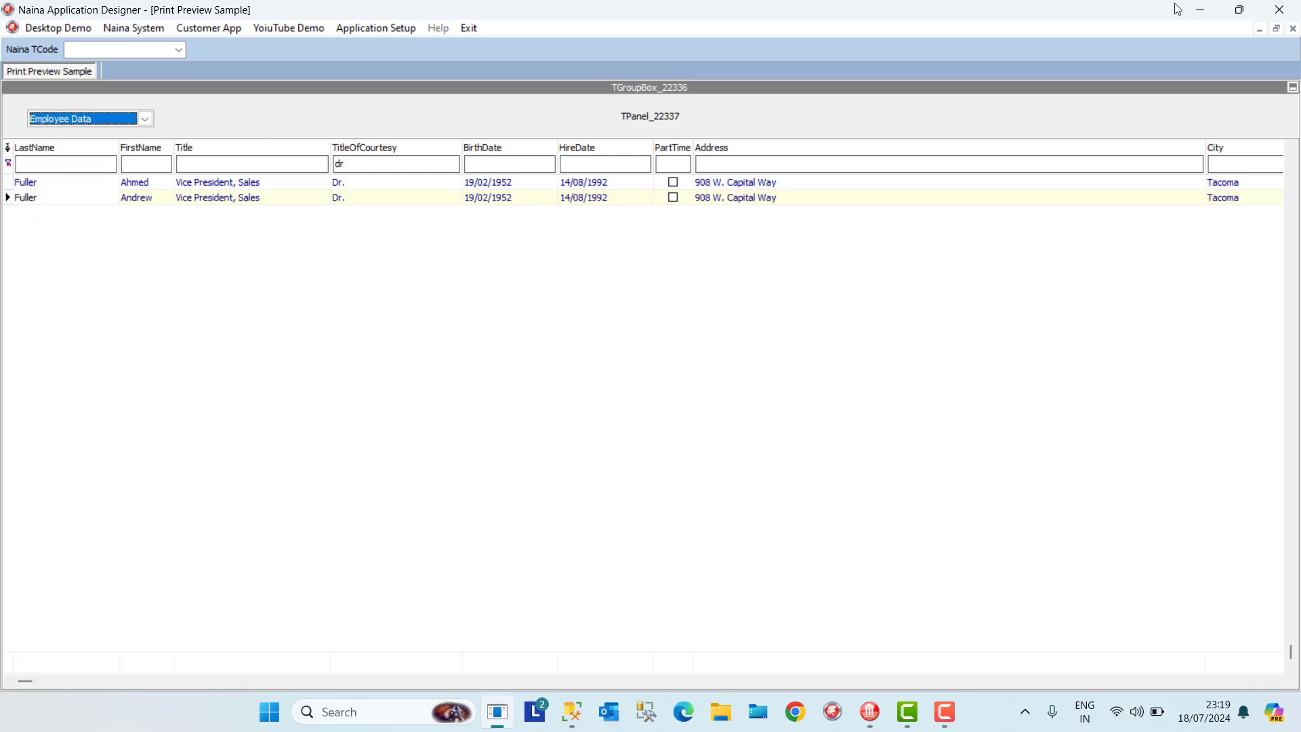
Close the Print Preview Sample form and open the Naina Forms designer
{"action": "left_click", "coordinate": [1292, 29]}
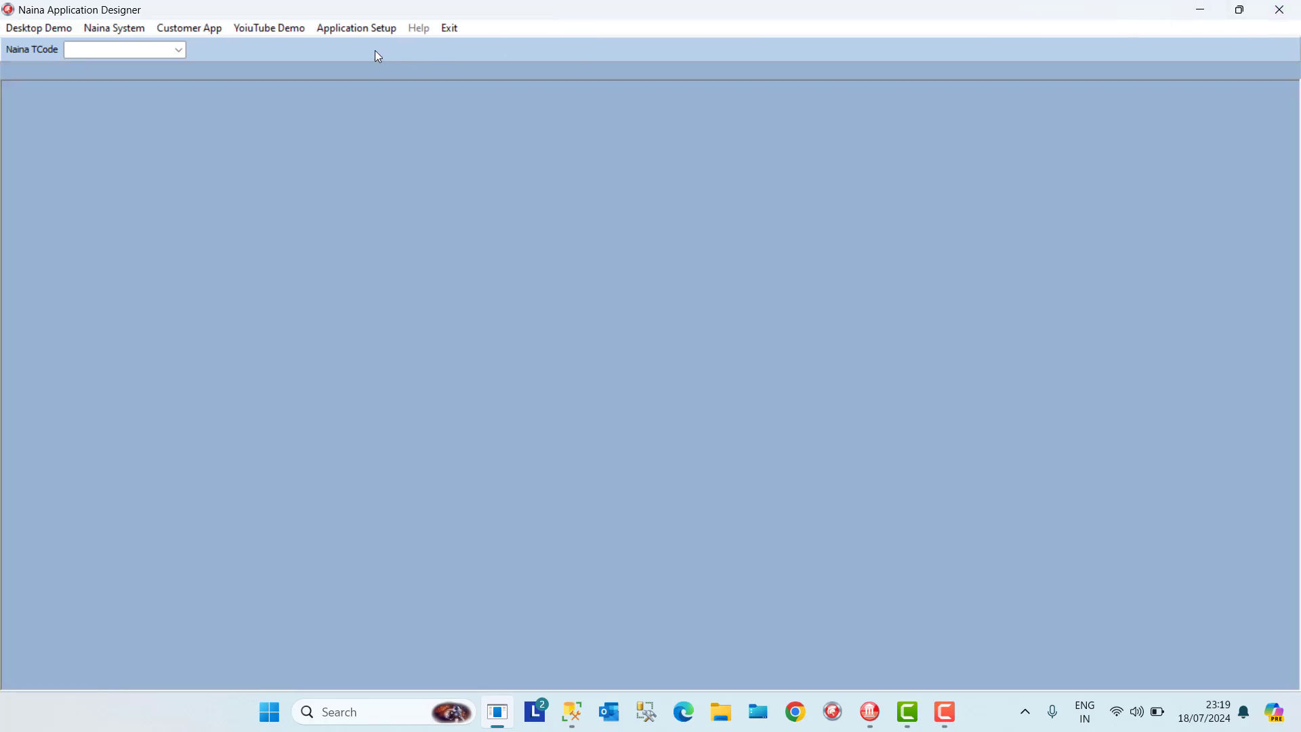
{"action": "left_click", "coordinate": [340, 28]}
{"action": "left_click", "coordinate": [357, 86]}
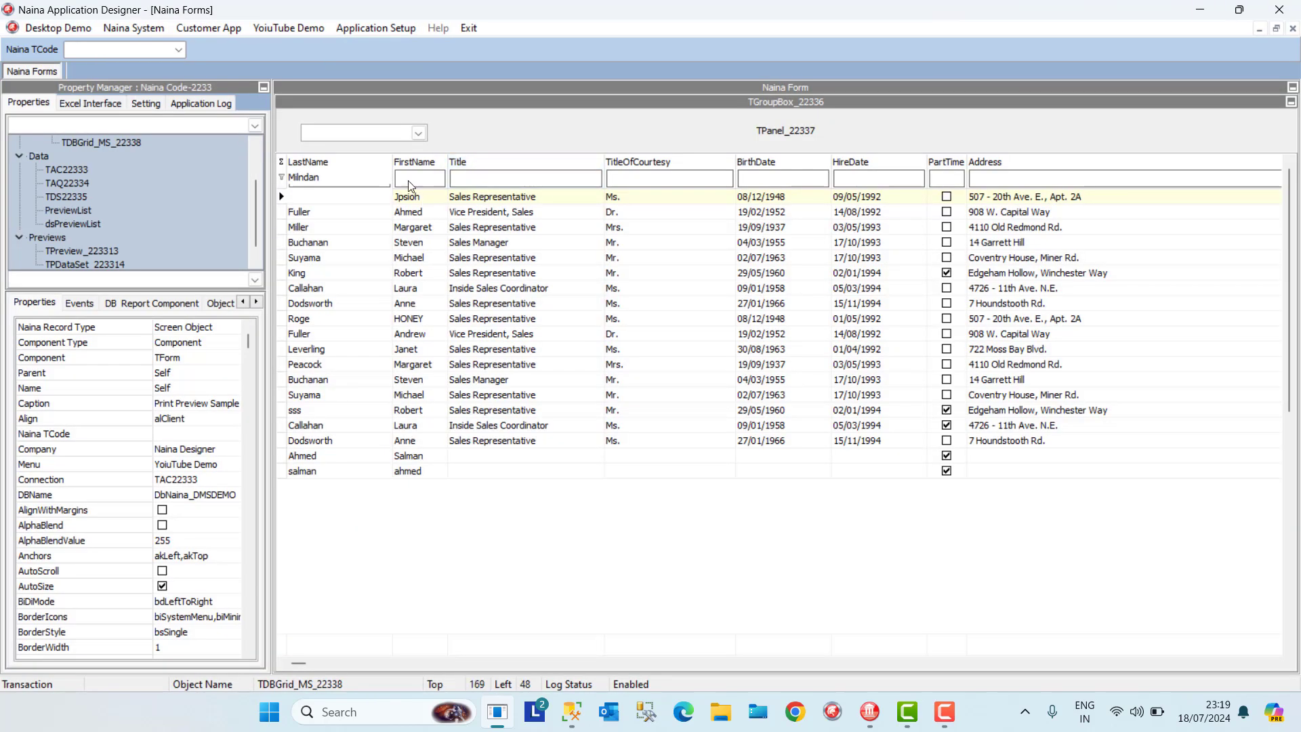
Select Employee Data in the form's report lookup list and open its layout in the FastReport designer from the preview component
{"action": "left_click", "coordinate": [395, 136]}
{"action": "left_click", "coordinate": [395, 138]}
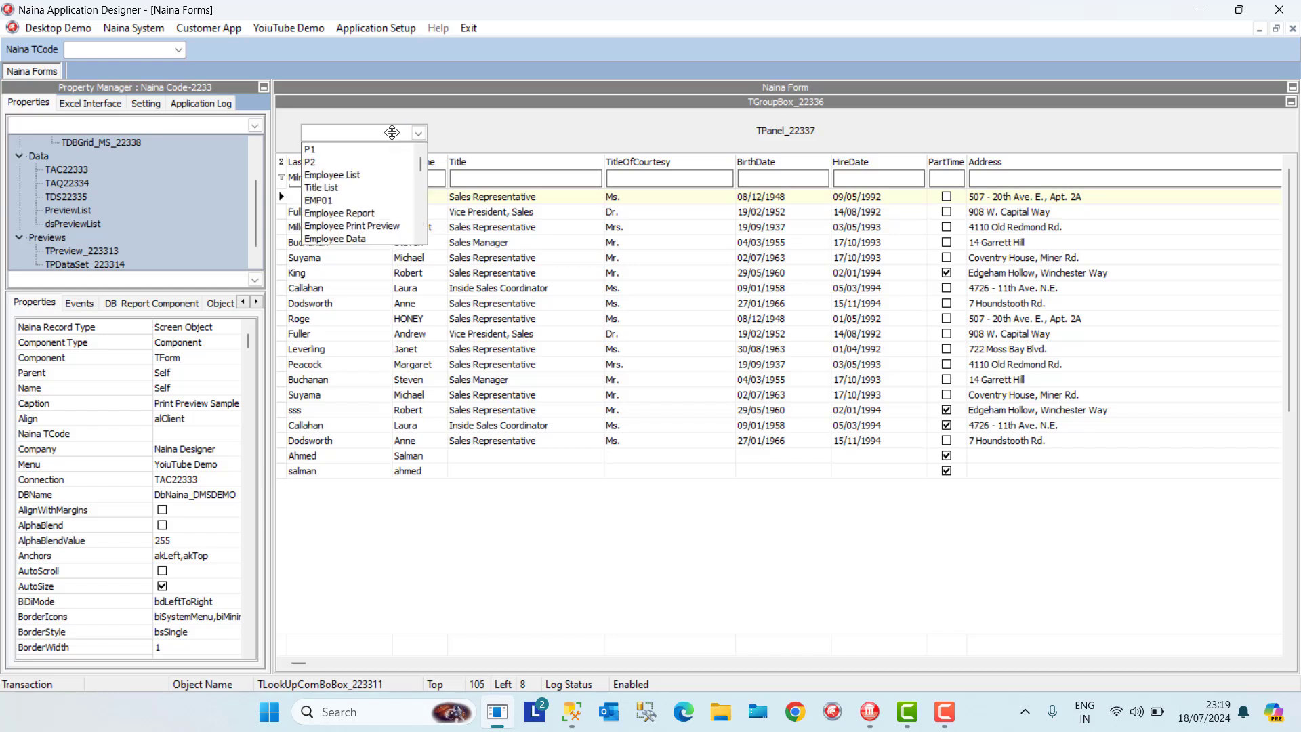
{"action": "left_click", "coordinate": [144, 304]}
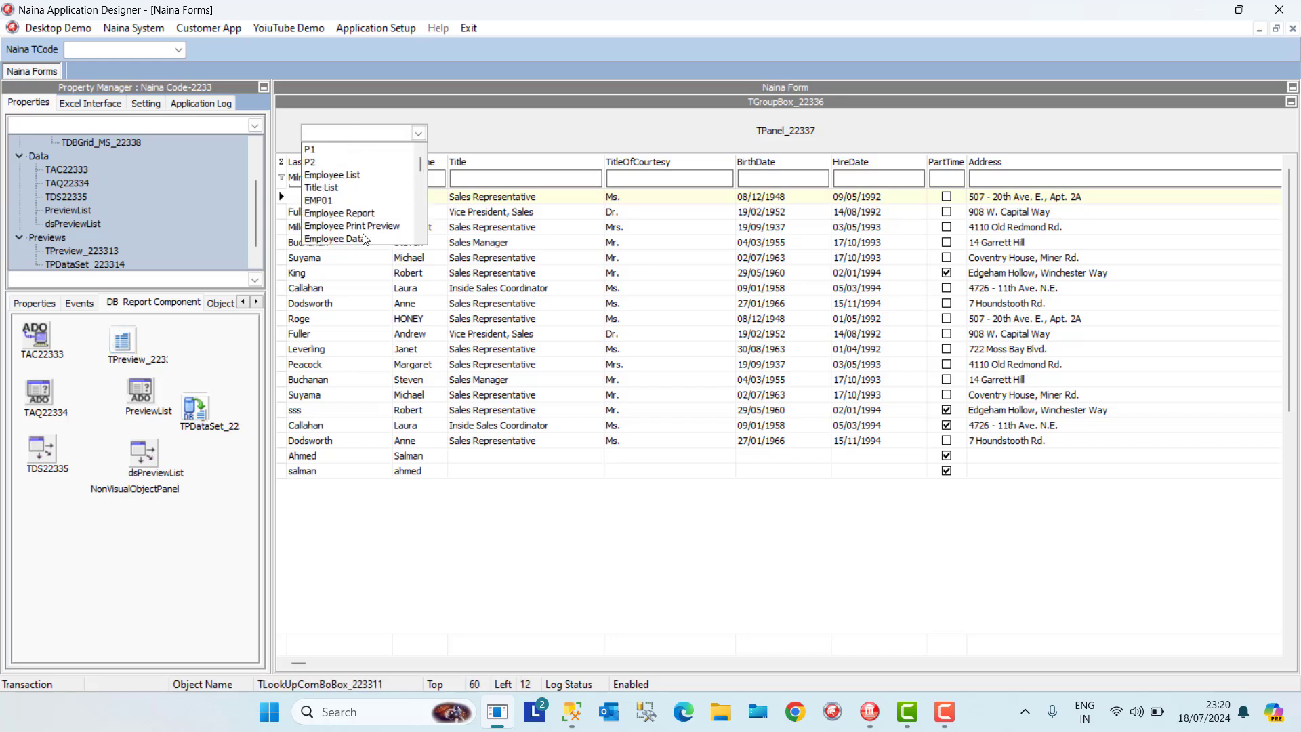
{"action": "left_click", "coordinate": [358, 240]}
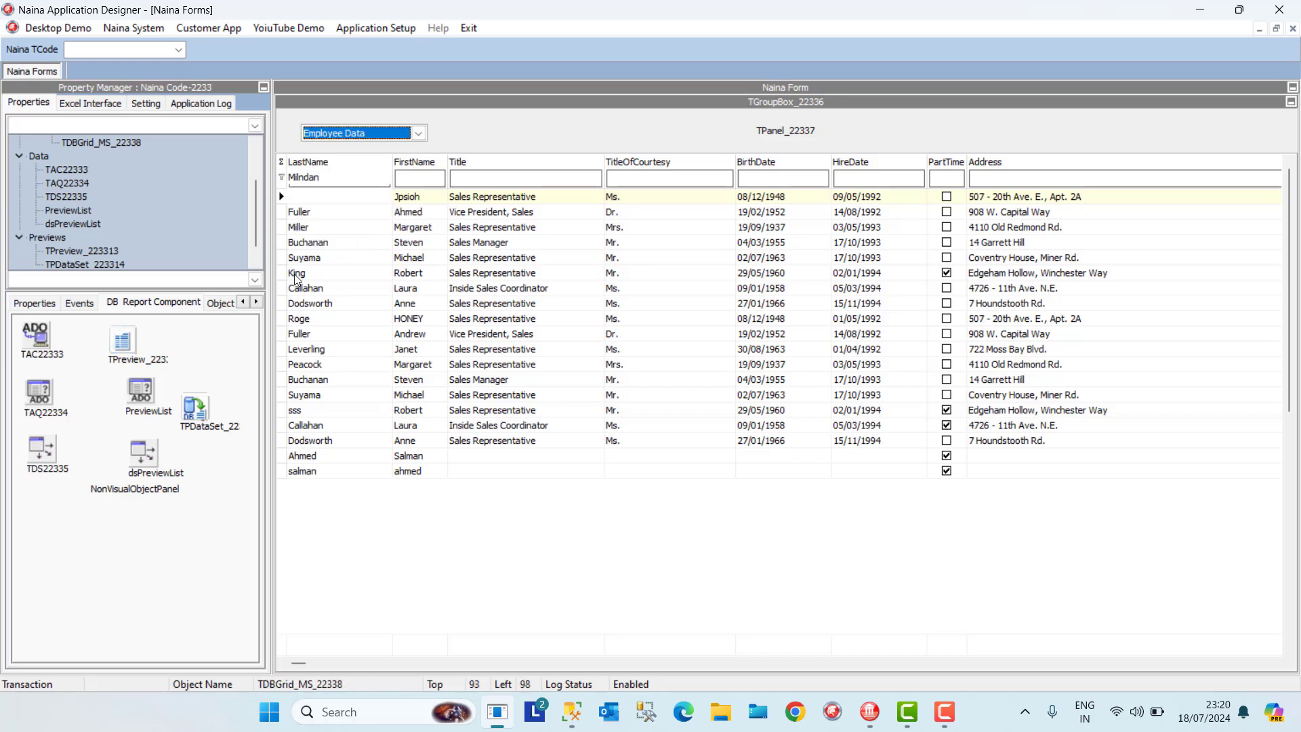
{"action": "right_click", "coordinate": [128, 347]}
{"action": "left_click", "coordinate": [190, 410]}
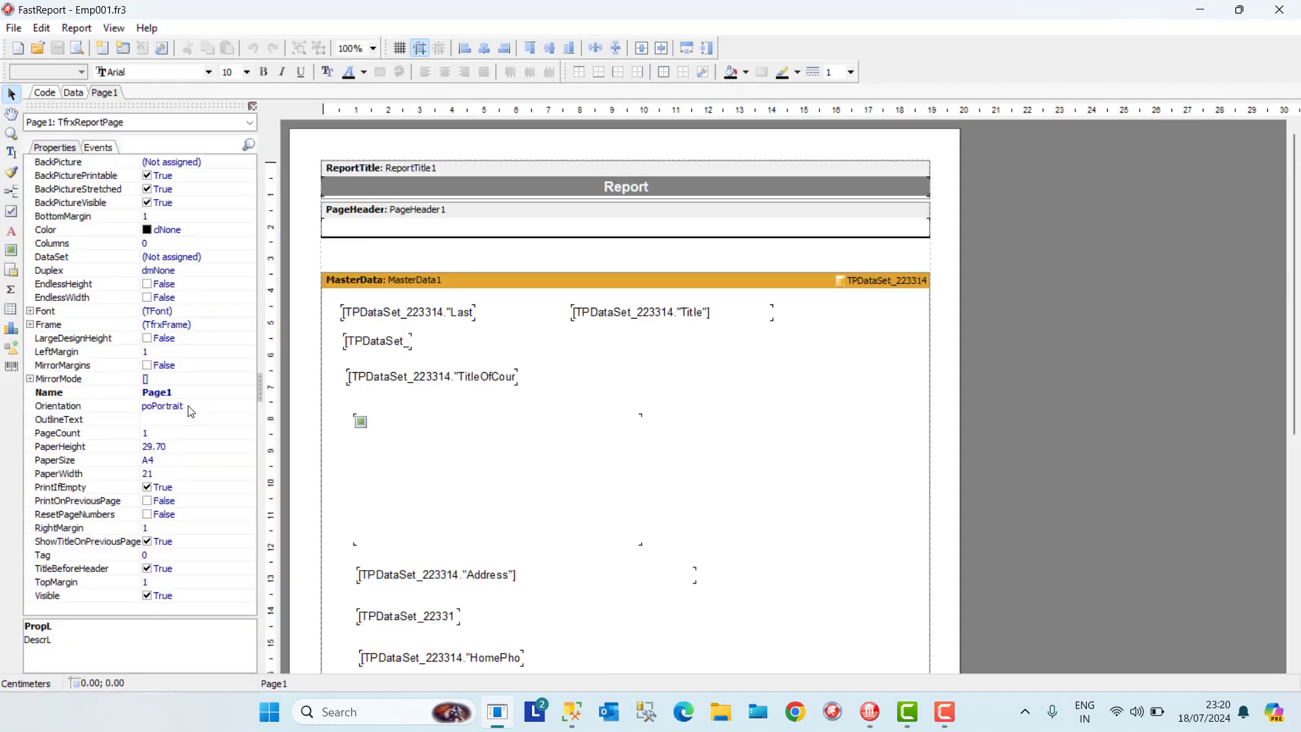
Change the report title text to "Employee Report"
{"action": "left_click", "coordinate": [423, 317]}
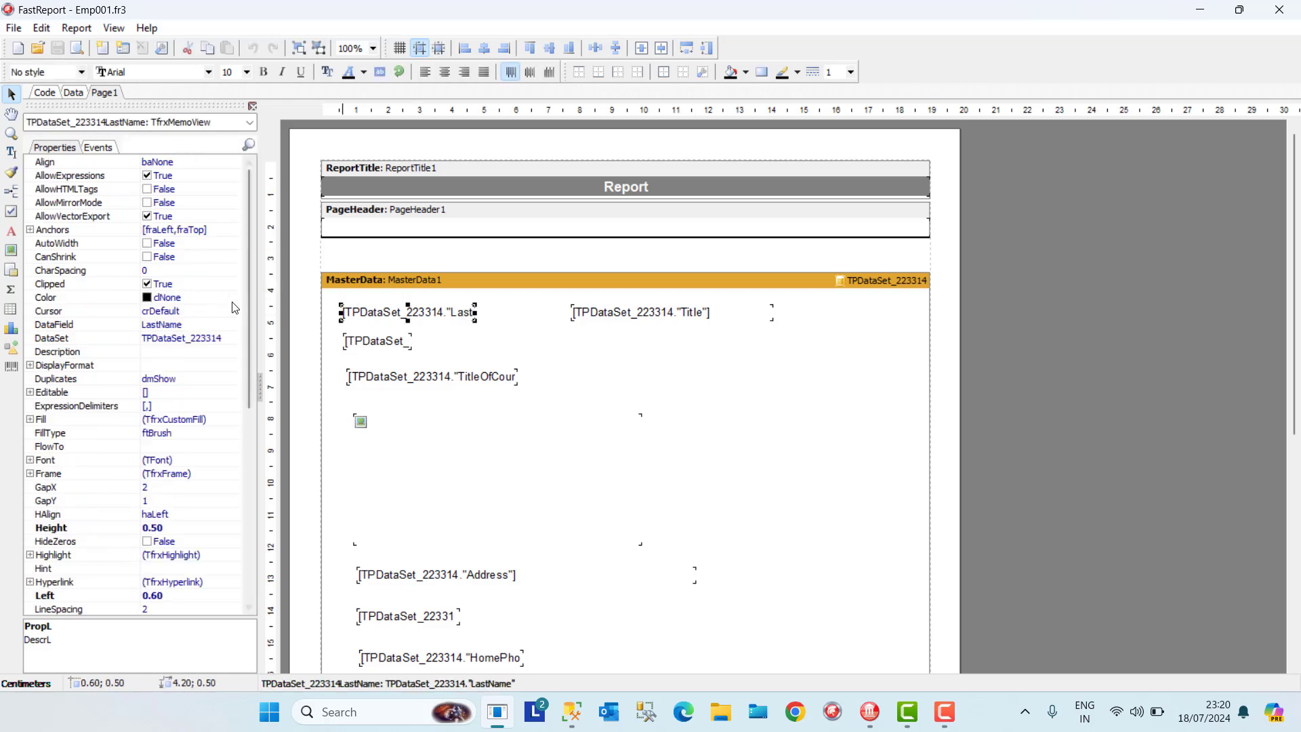
{"action": "left_click", "coordinate": [630, 188]}
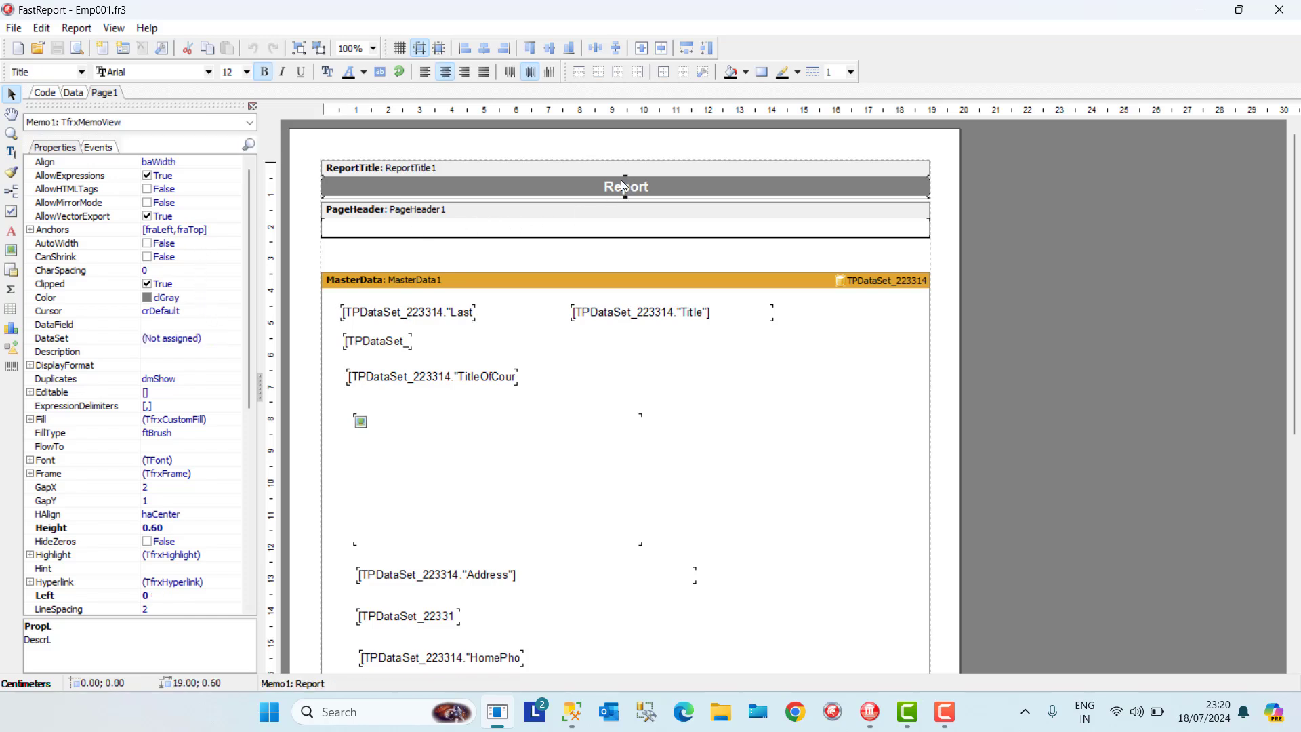
{"action": "double_click", "coordinate": [624, 187]}
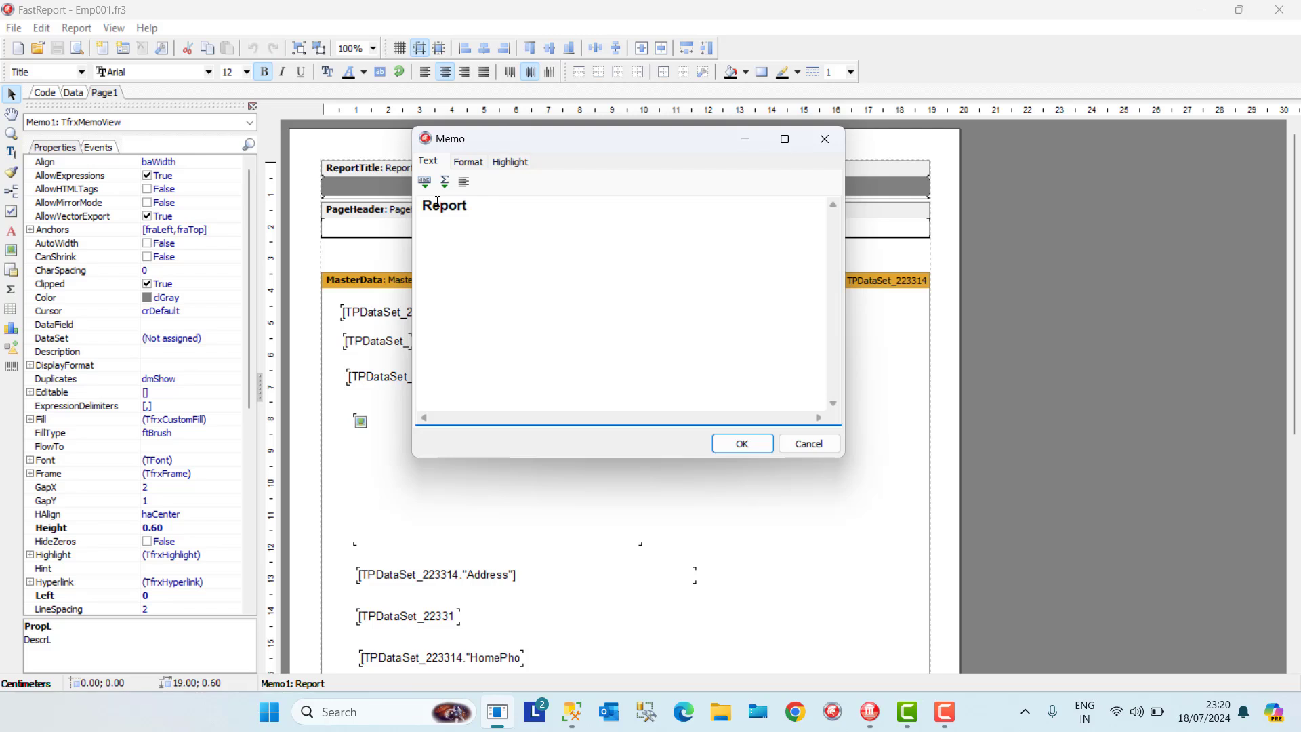
{"action": "type", "text": "Employee"}
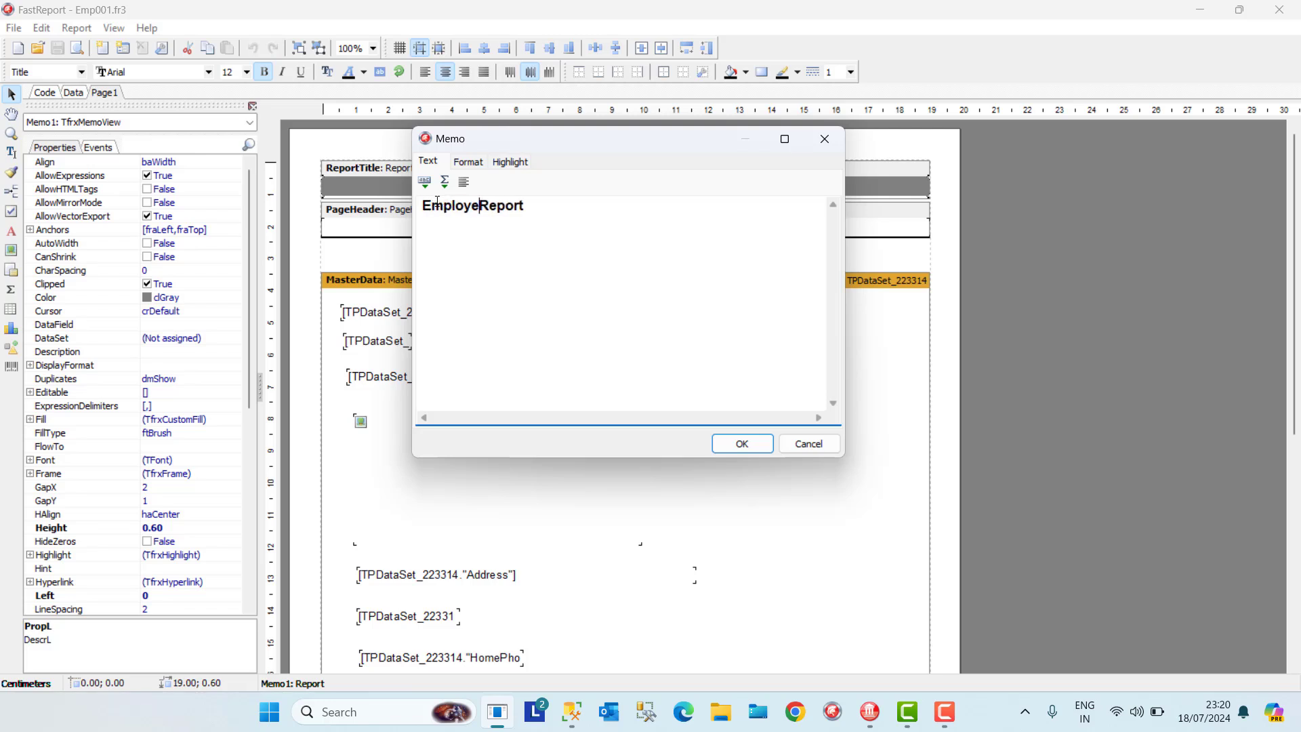
{"action": "left_click", "coordinate": [742, 444]}
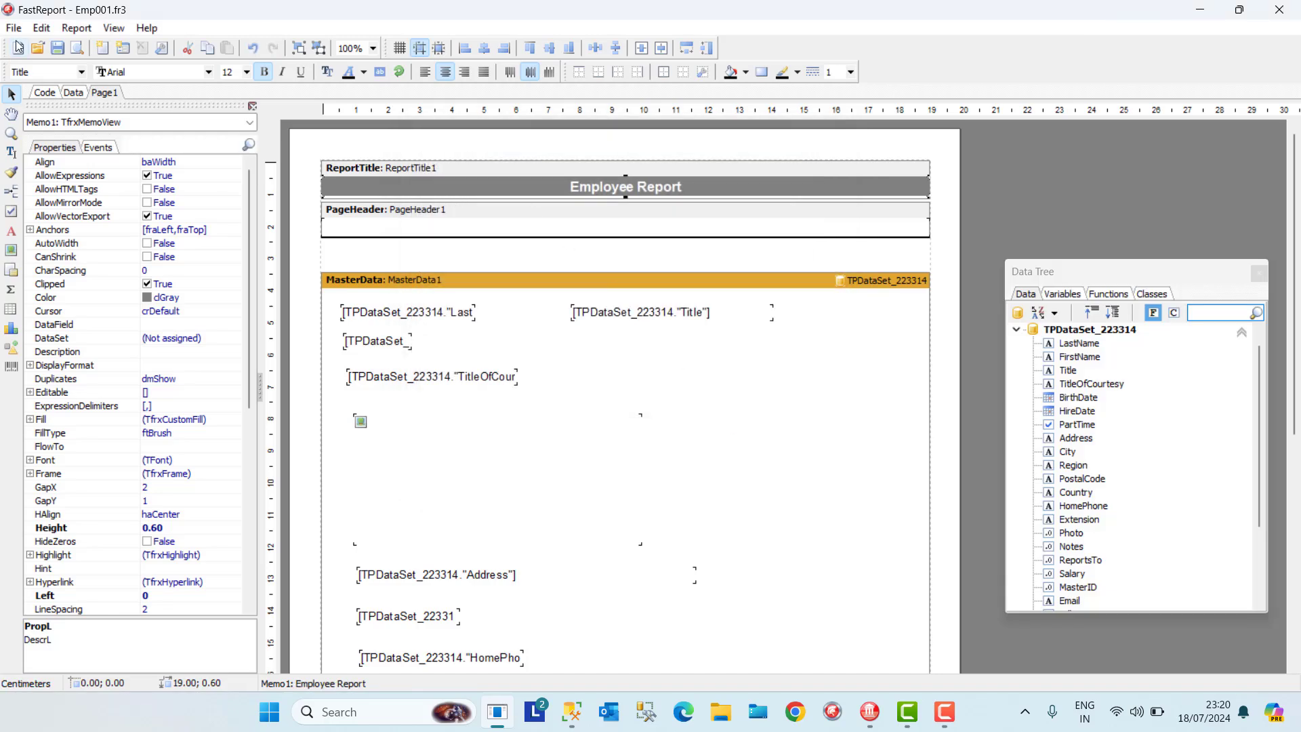
Save the Emp001.fr3 report, exit the report designer, and keep Employee Data as the report name
{"action": "left_click", "coordinate": [14, 28]}
{"action": "left_click", "coordinate": [41, 149]}
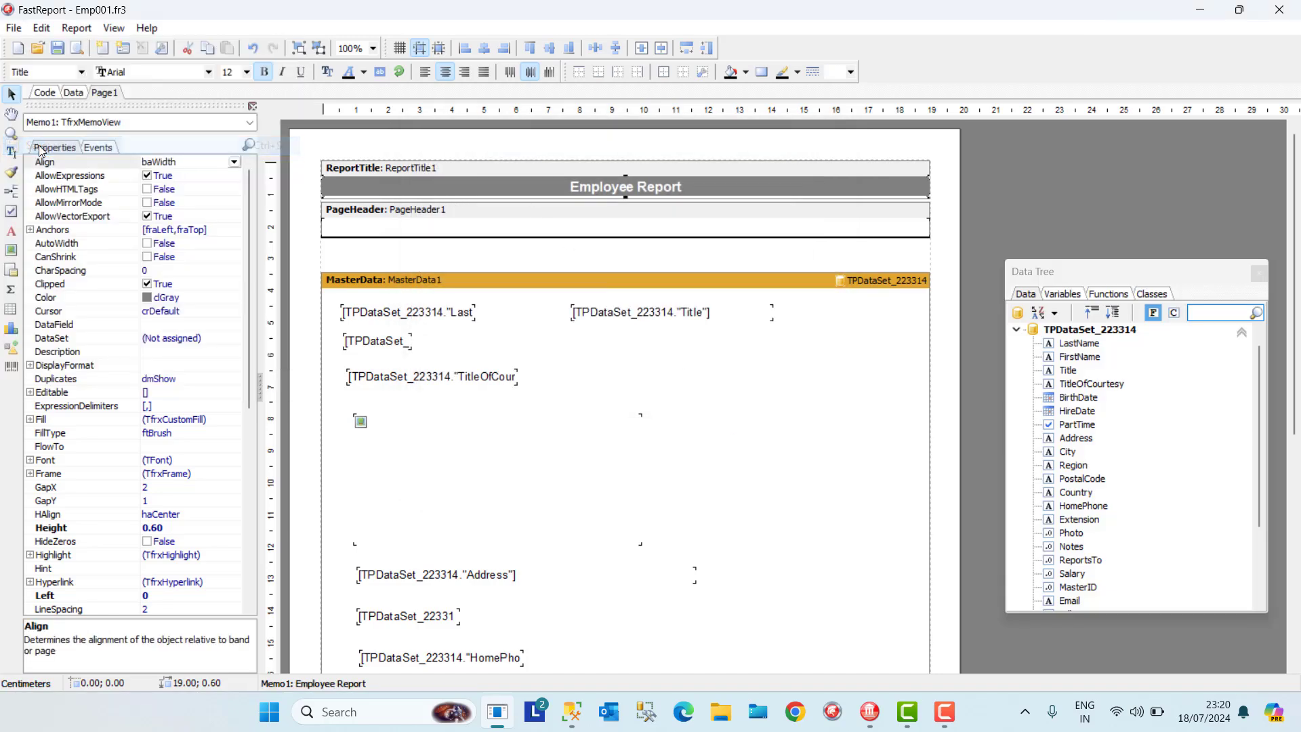
{"action": "left_click", "coordinate": [14, 28]}
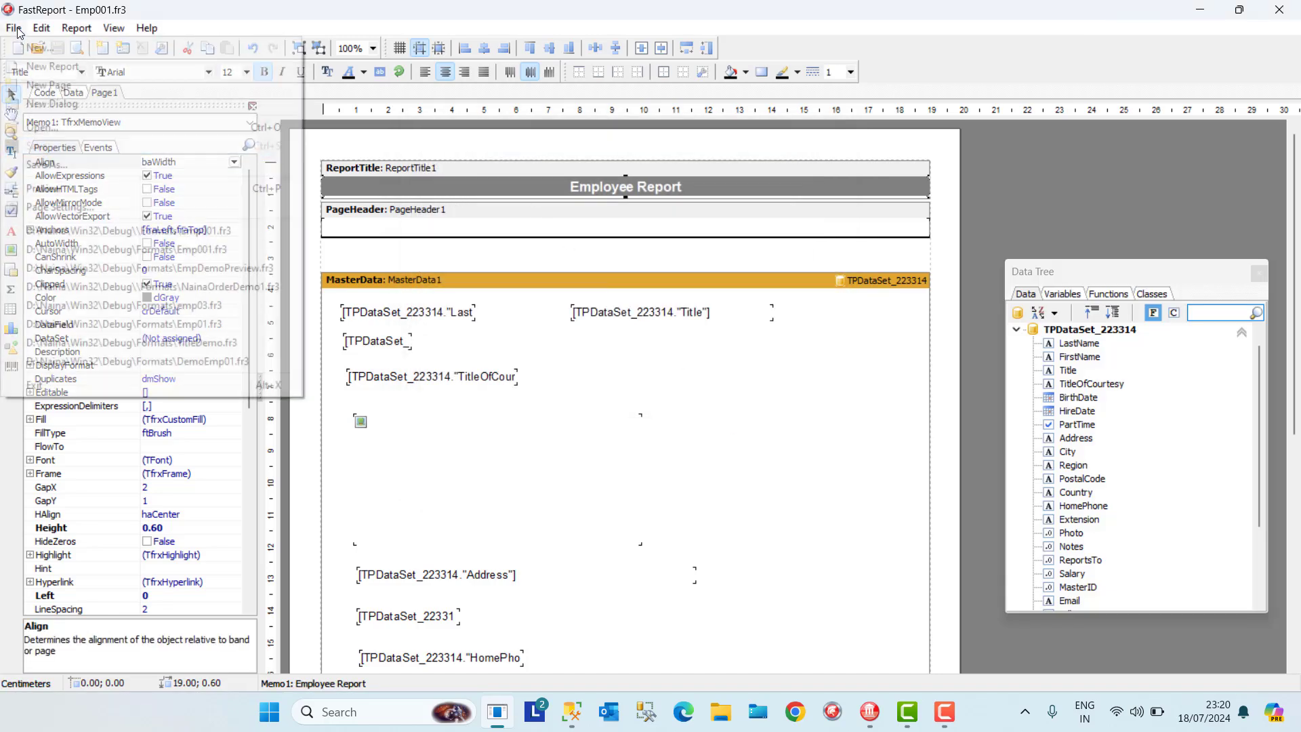
{"action": "left_click", "coordinate": [80, 384]}
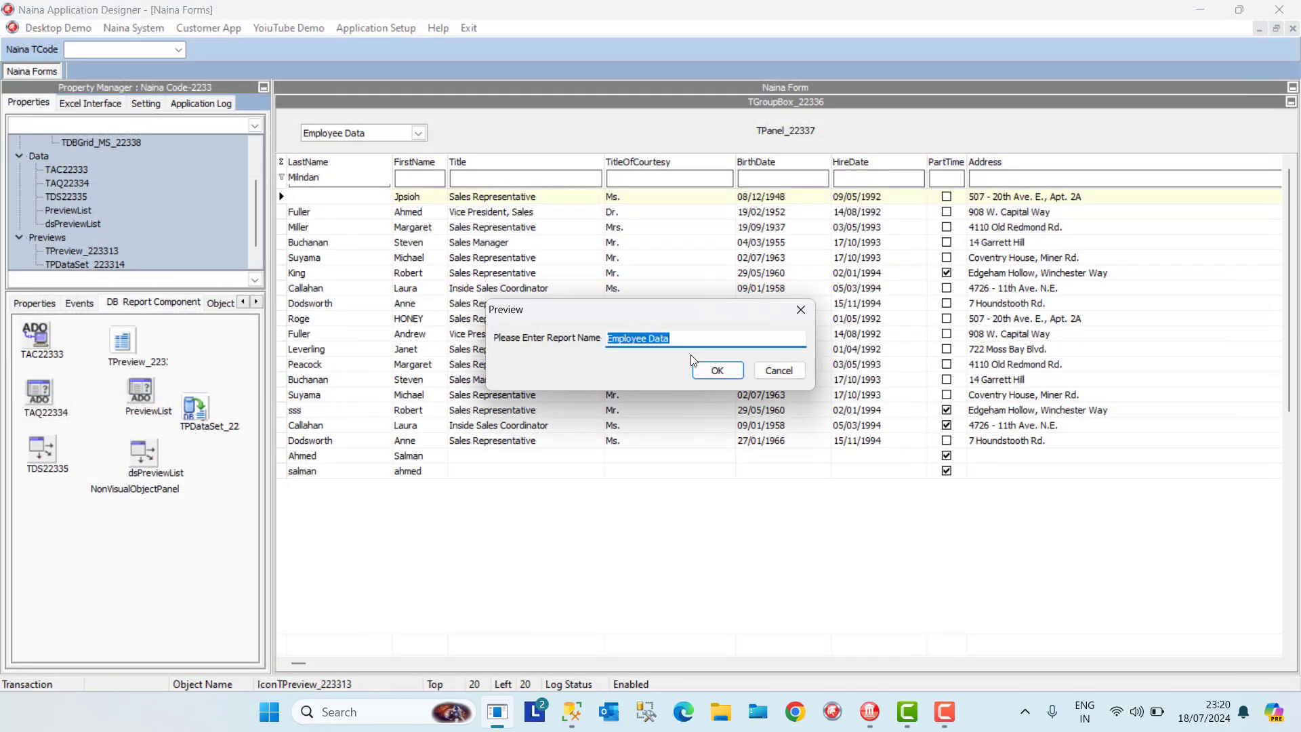
{"action": "left_click", "coordinate": [708, 372]}
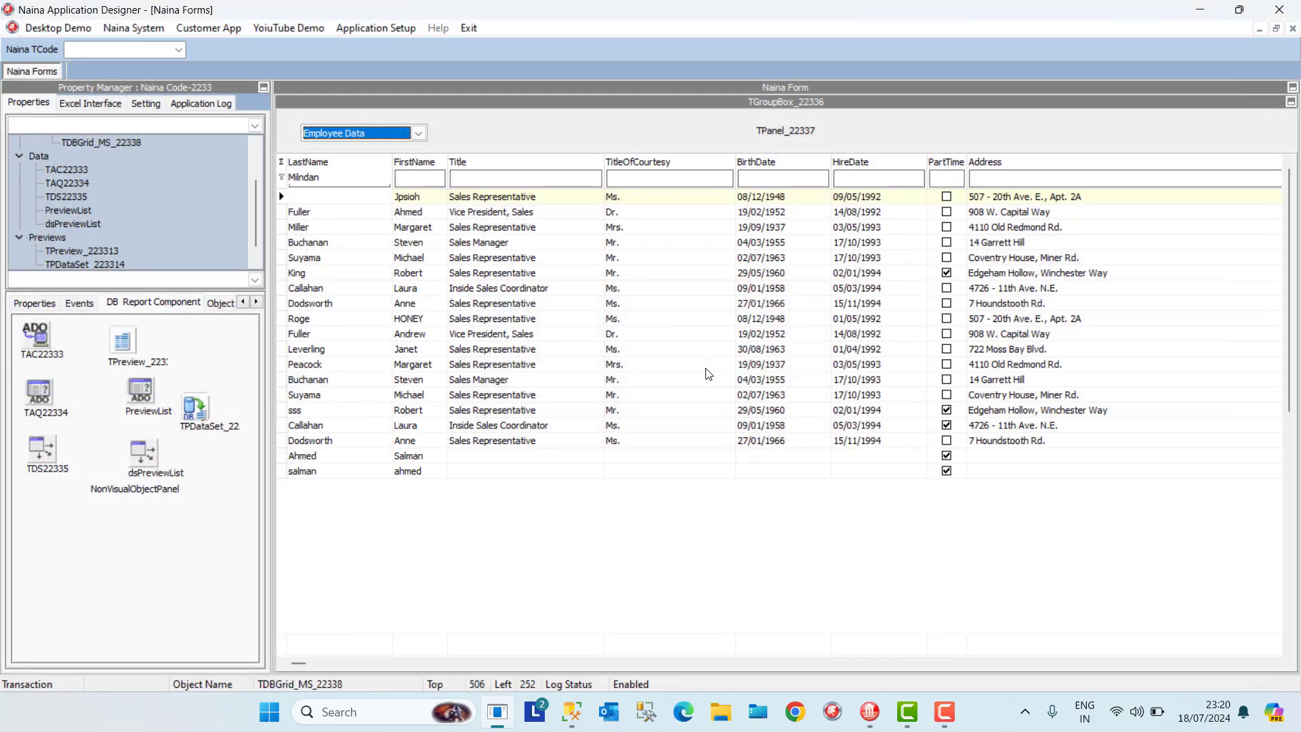
Close the Naina Forms designer and reopen the Print Preview Sample form
{"action": "left_click", "coordinate": [1292, 28]}
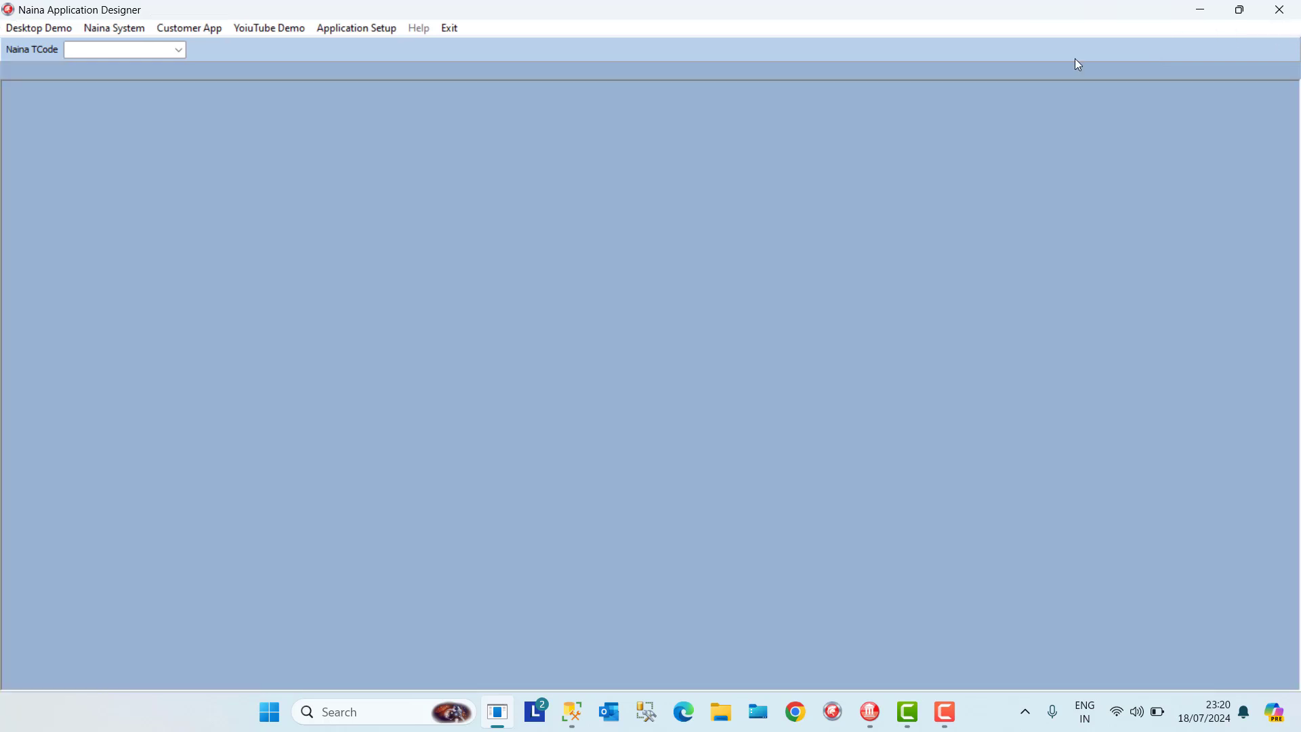
{"action": "left_click", "coordinate": [265, 31]}
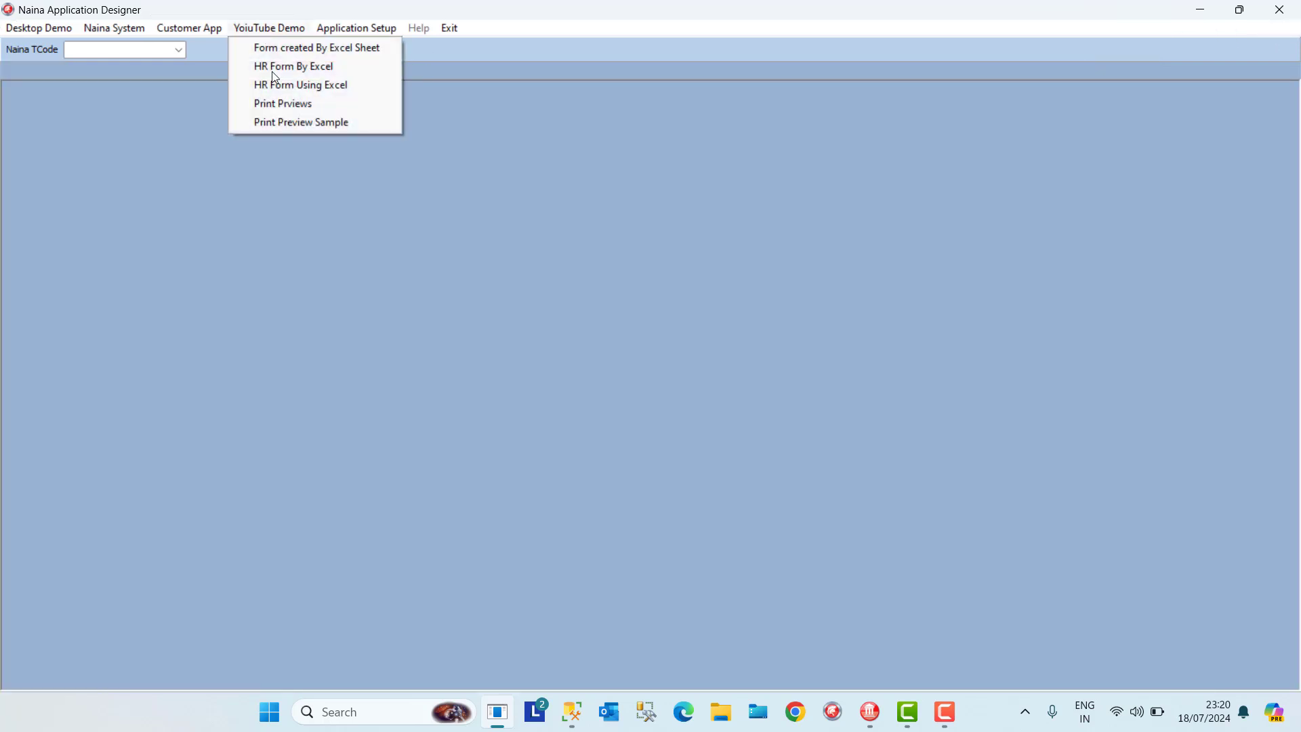
{"action": "left_click", "coordinate": [289, 128]}
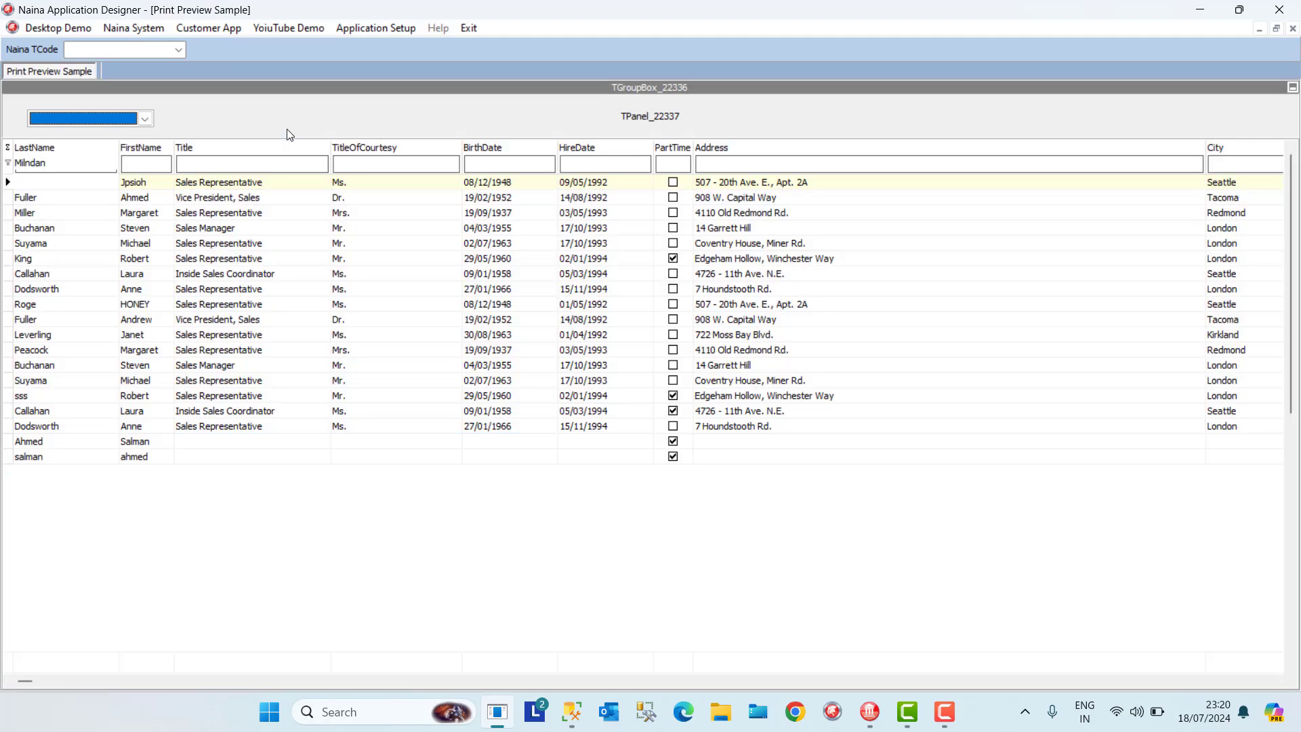
View the Employee Data report from the lookup list to check its edited title, and close the preview
{"action": "left_click", "coordinate": [125, 124]}
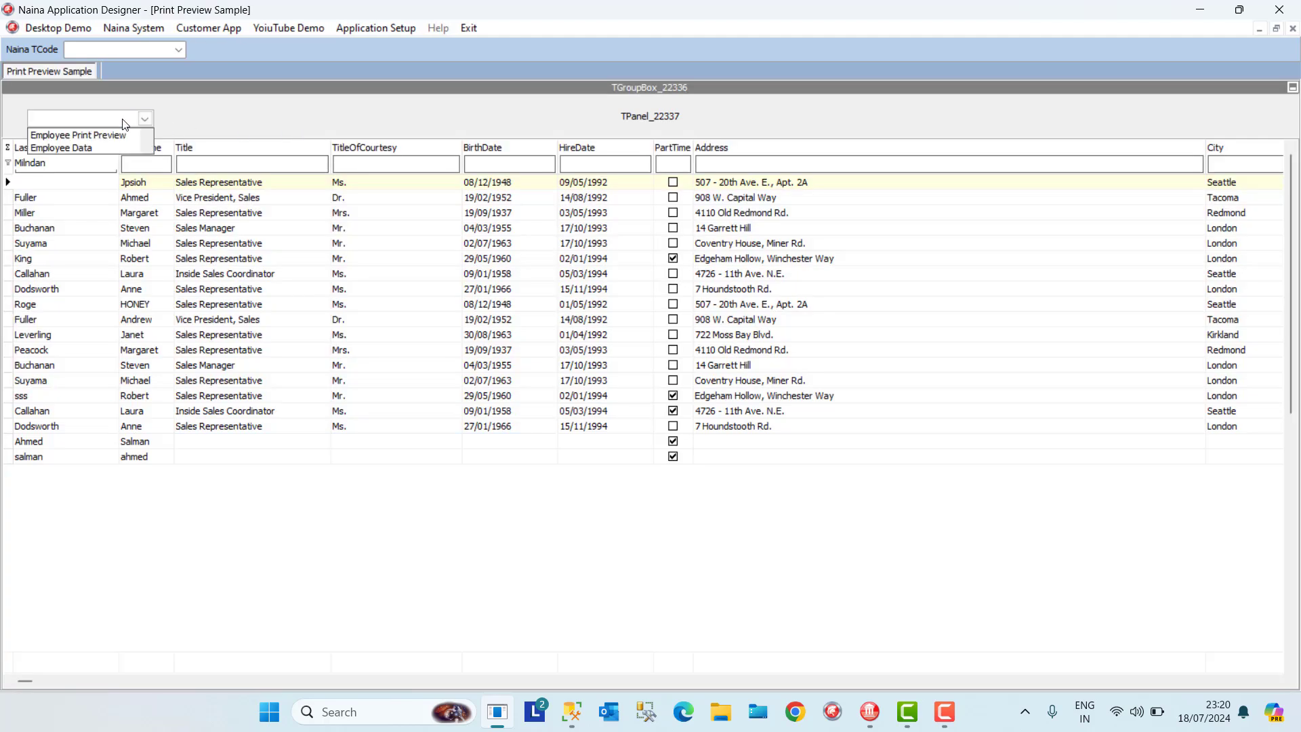
{"action": "left_click", "coordinate": [88, 148]}
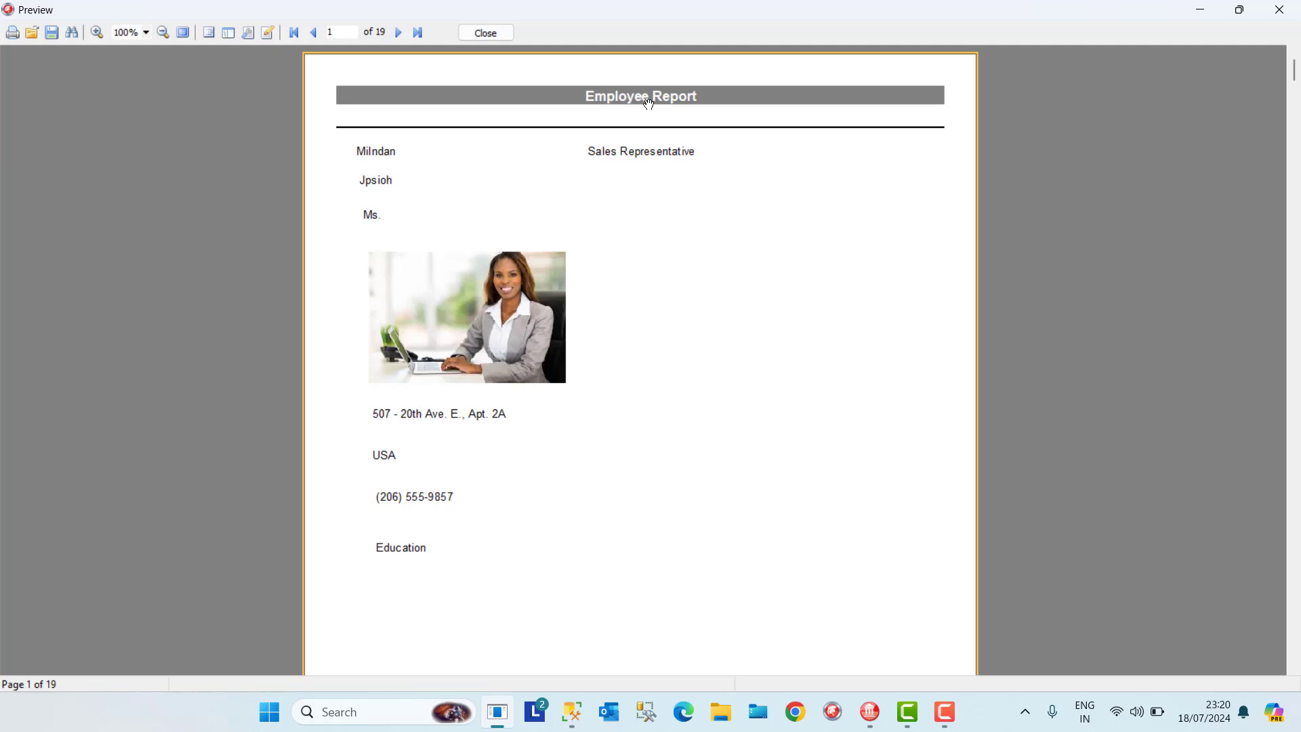
{"action": "left_click", "coordinate": [486, 33]}
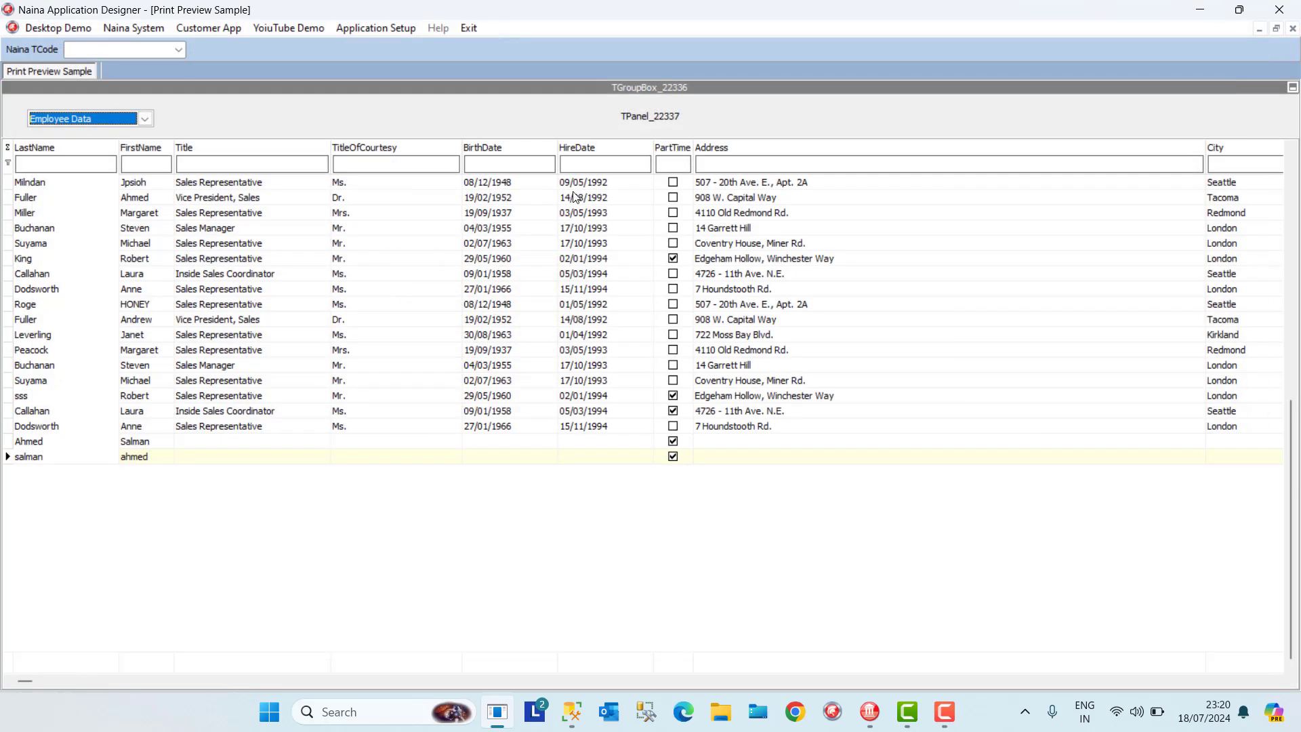